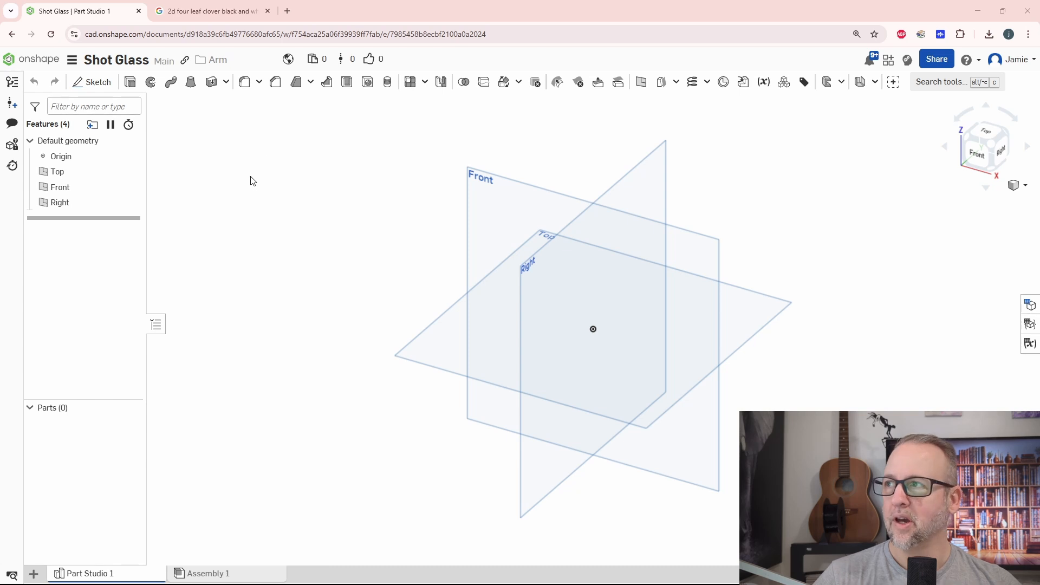
Look at the four-leaf clover reference picture in the Google image results, then return to the Shot Glass part studio in Onshape.
{"action": "left_click", "coordinate": [209, 11]}
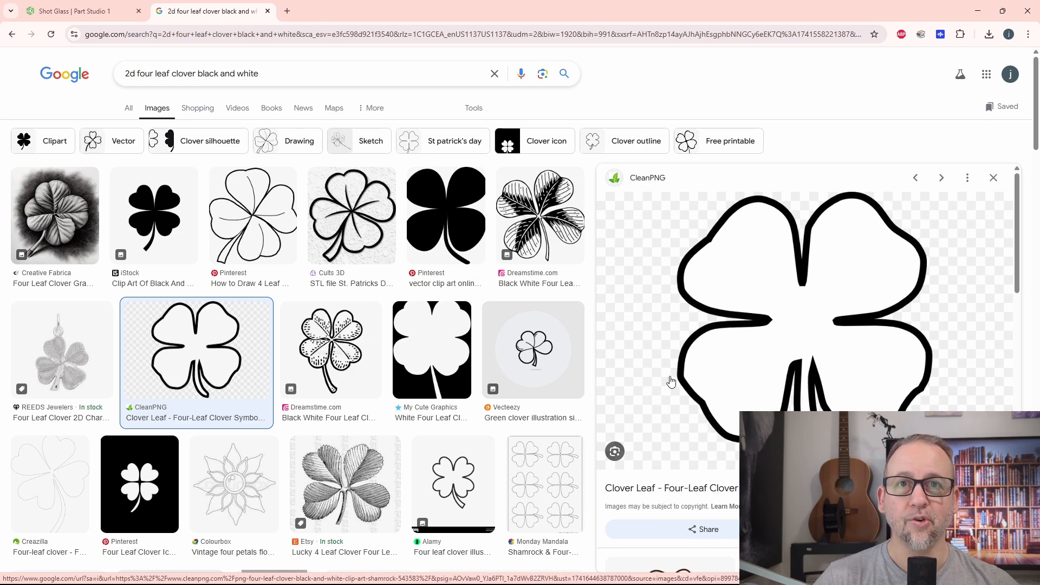
{"action": "left_click", "coordinate": [81, 11]}
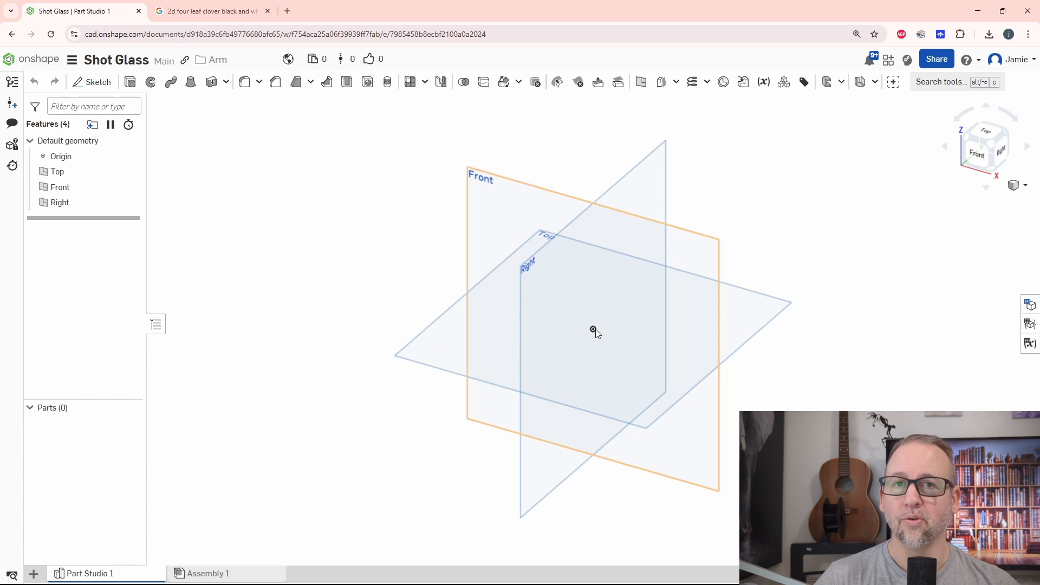
{"action": "left_click", "coordinate": [34, 575]}
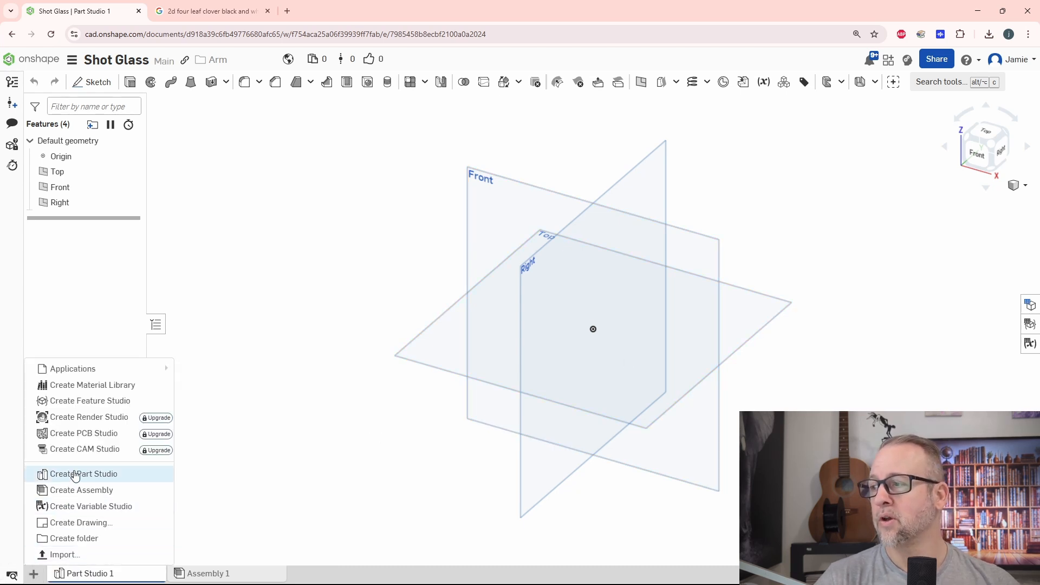
{"action": "left_click", "coordinate": [326, 290]}
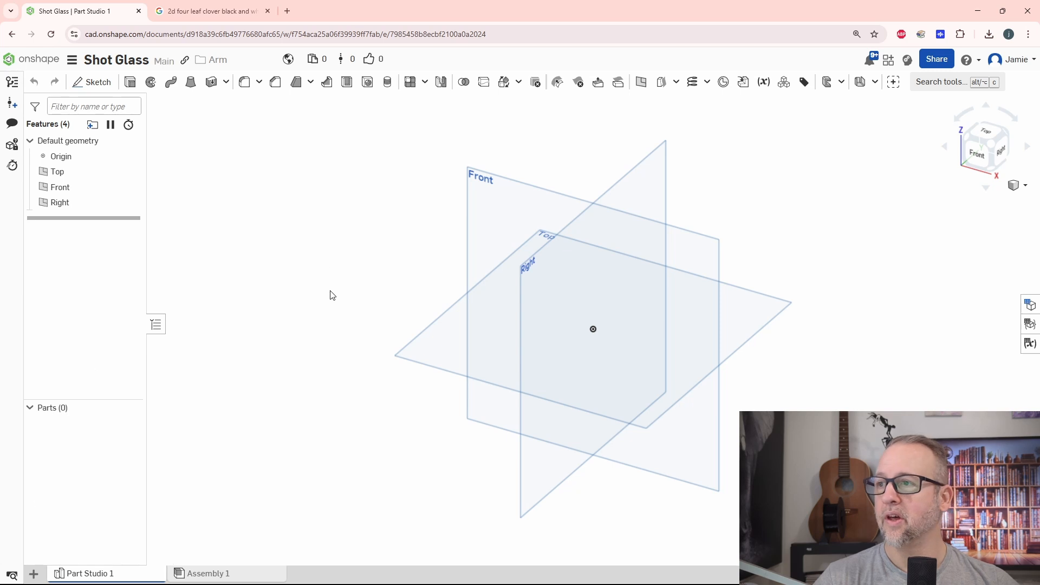
Hide the Top and Right planes, leaving only the Front plane displayed.
{"action": "middle_click_drag", "start_coordinate": [730, 365], "coordinate": [653, 341]}
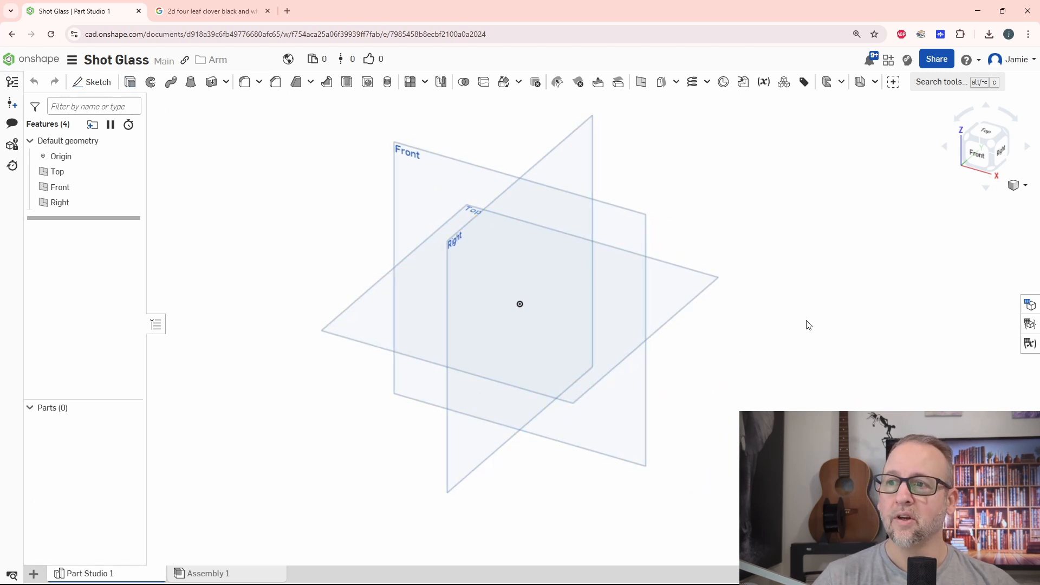
{"action": "left_click", "coordinate": [704, 276]}
{"action": "right_click", "coordinate": [704, 276]}
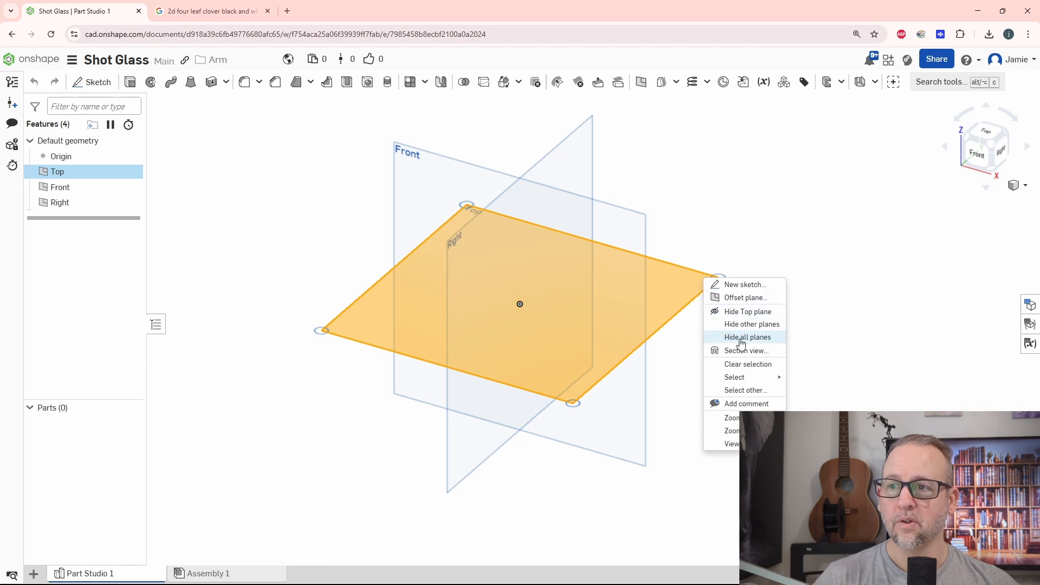
{"action": "left_click", "coordinate": [745, 311]}
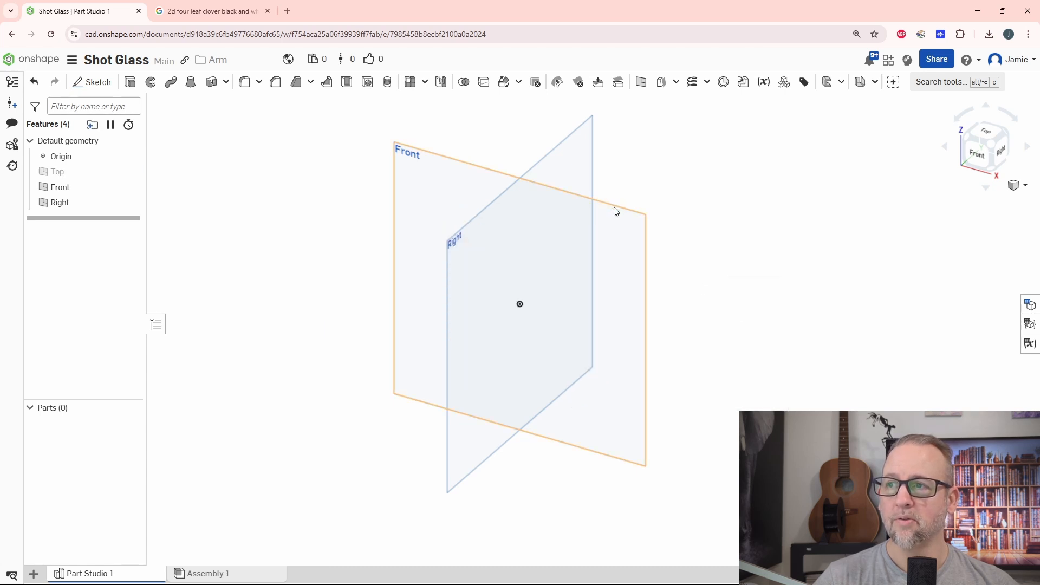
{"action": "right_click", "coordinate": [576, 141]}
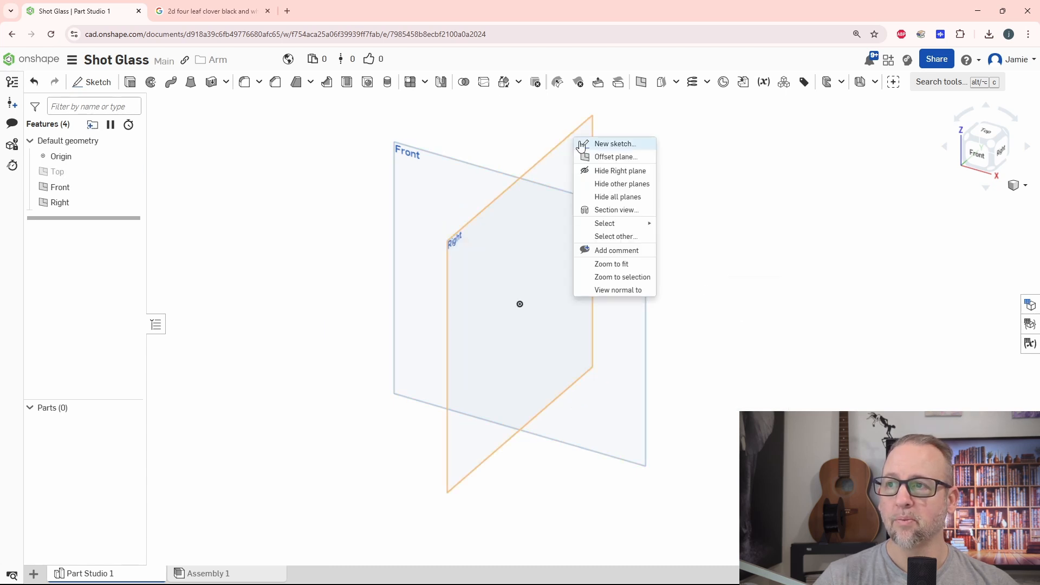
{"action": "left_click", "coordinate": [599, 170]}
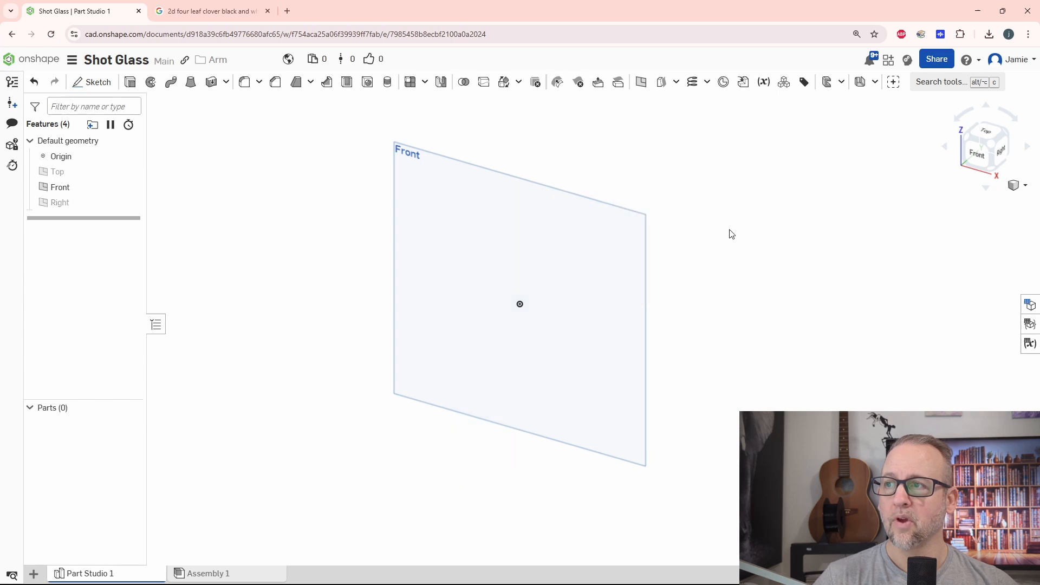
Orient the model to the front view and start a new sketch on the Front plane.
{"action": "left_click", "coordinate": [976, 155]}
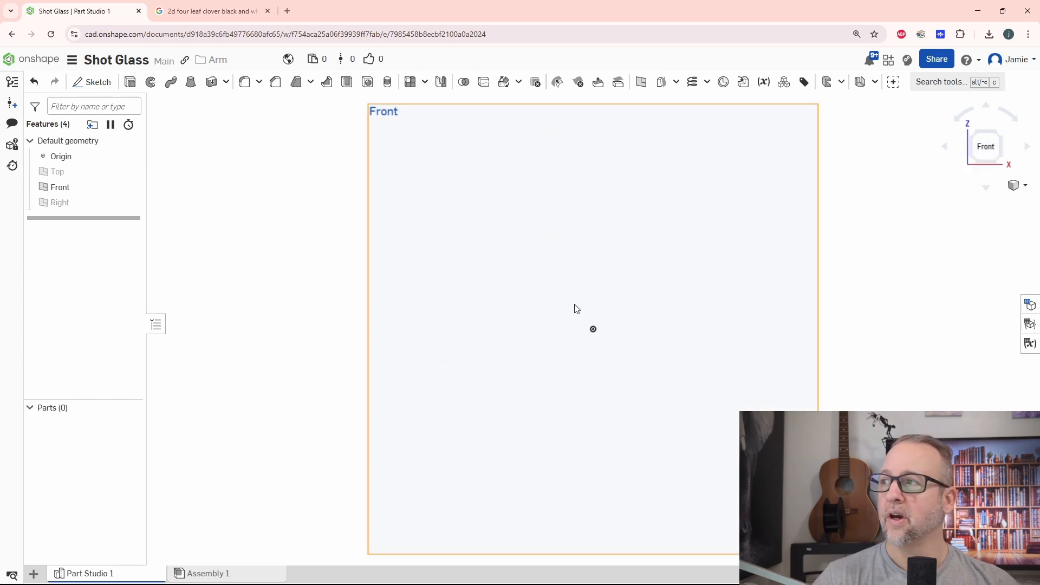
{"action": "middle_click_drag", "start_coordinate": [576, 305], "coordinate": [516, 301]}
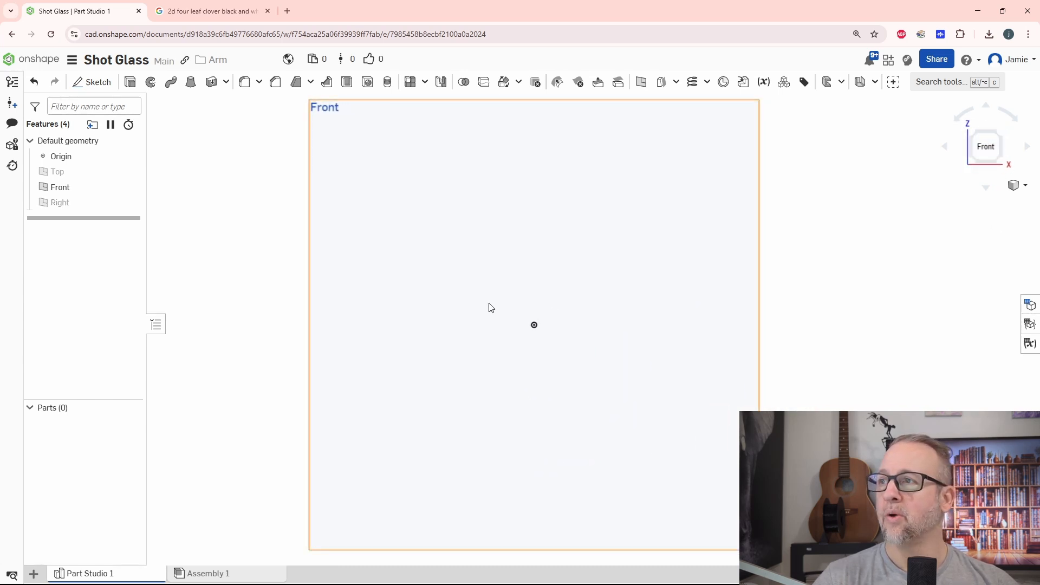
{"action": "left_click", "coordinate": [93, 83]}
{"action": "left_click", "coordinate": [314, 293]}
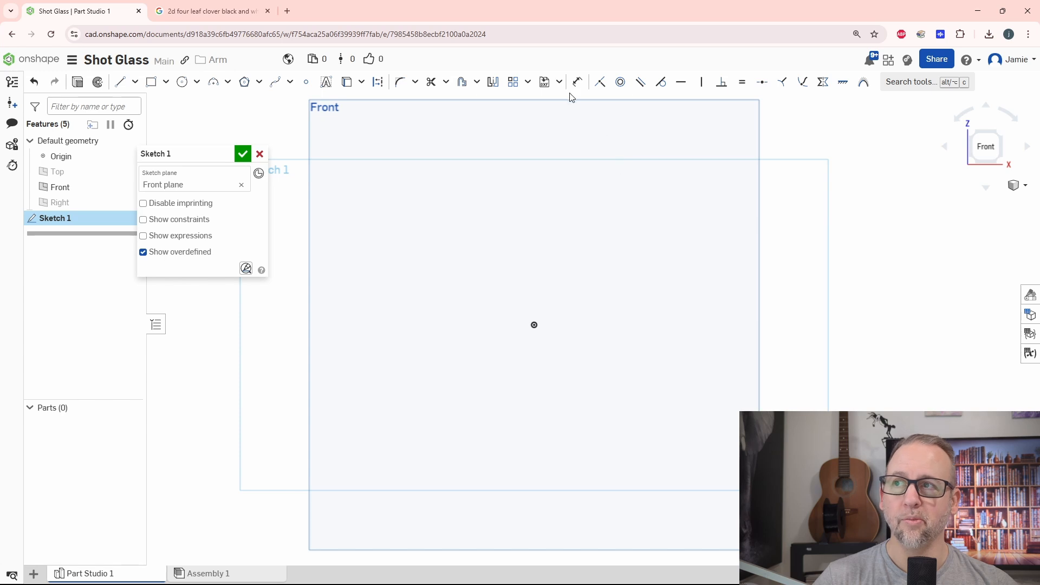
Import the clover image chrome_7ZCgXzEwiK.png and place it in the sketch with its lower-left corner at the origin.
{"action": "left_click", "coordinate": [559, 82]}
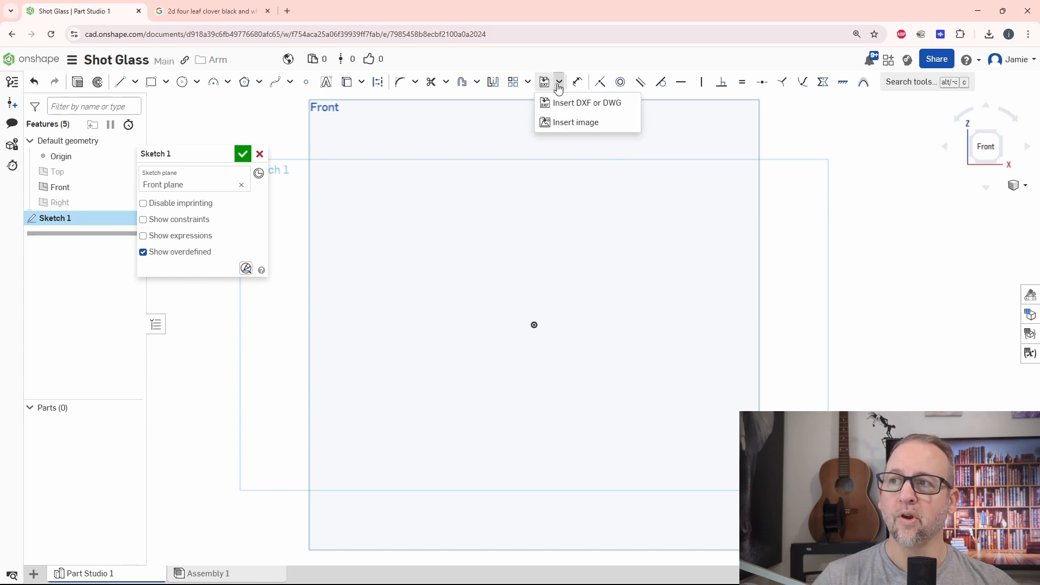
{"action": "left_click", "coordinate": [570, 123]}
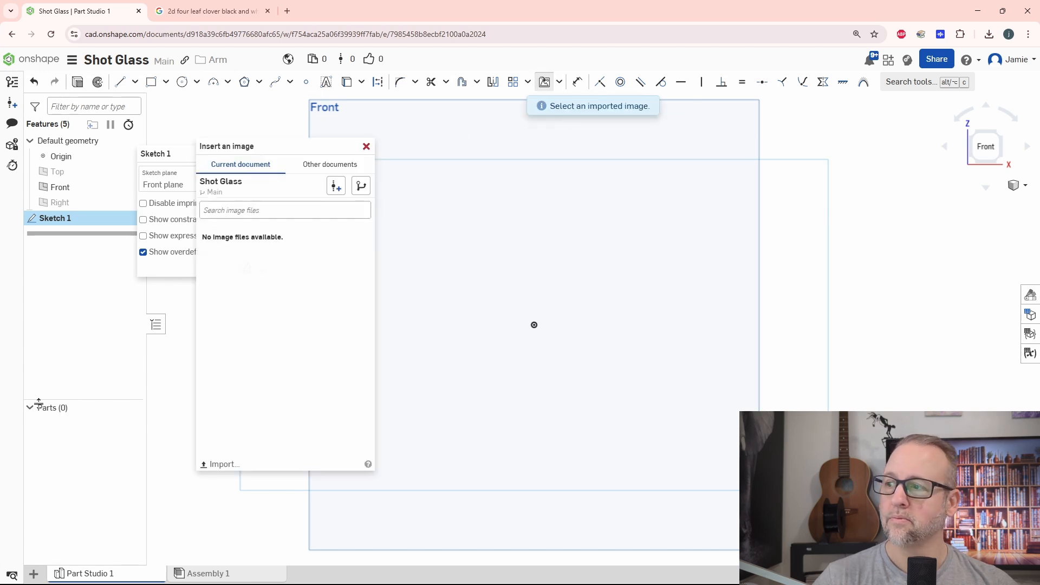
{"action": "left_click", "coordinate": [219, 466]}
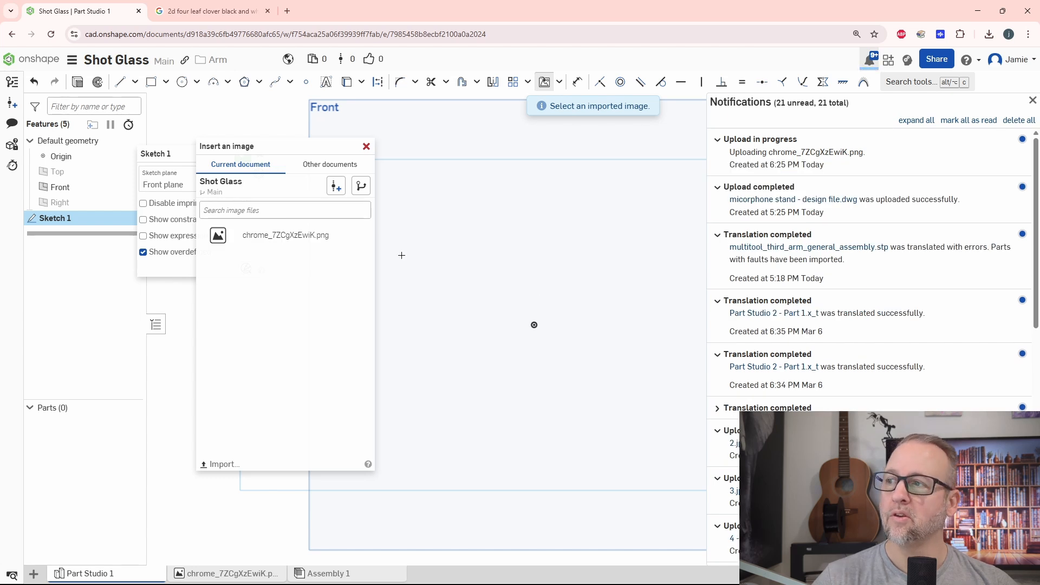
{"action": "left_click", "coordinate": [281, 234]}
{"action": "left_click", "coordinate": [534, 325]}
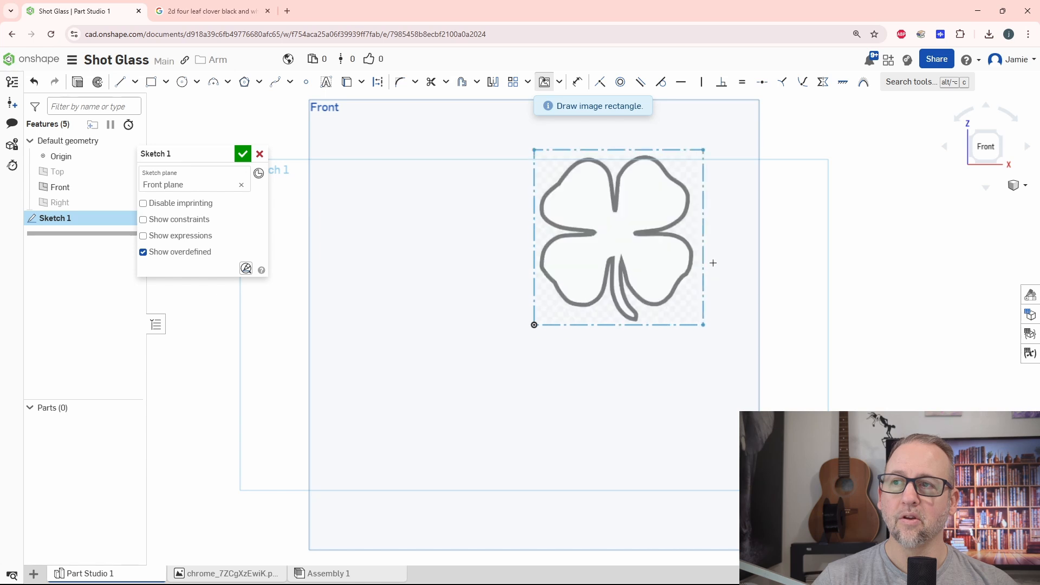
{"action": "left_click", "coordinate": [719, 276]}
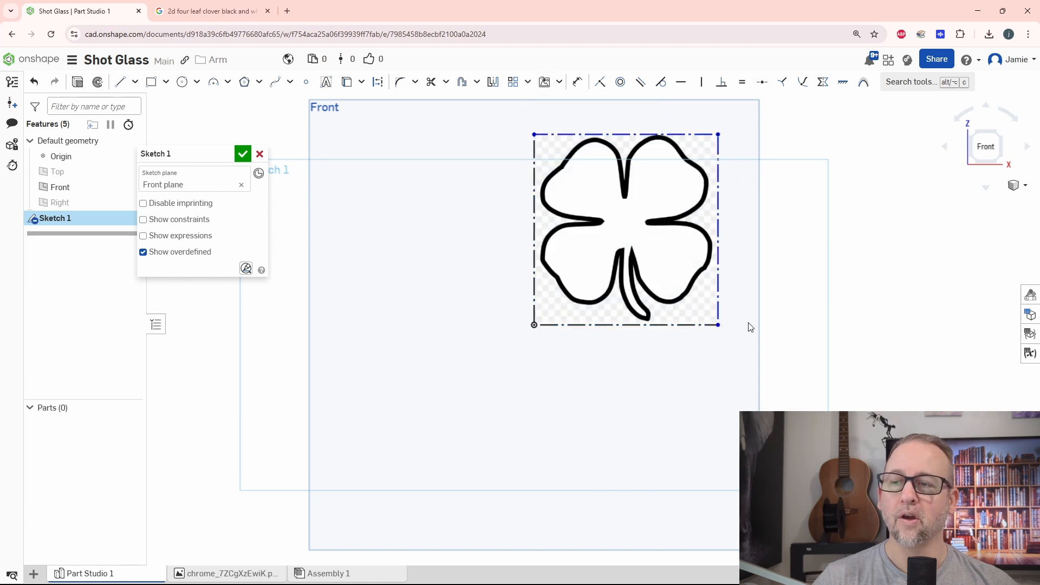
Draw two separate vertical lines along the clover's outermost left and right edges, the left one about 20 mm long.
{"action": "middle_click_drag", "start_coordinate": [747, 297], "coordinate": [703, 338]}
{"action": "scroll", "coordinate": [674, 311], "scroll_direction": "up", "scroll_amount": 3}
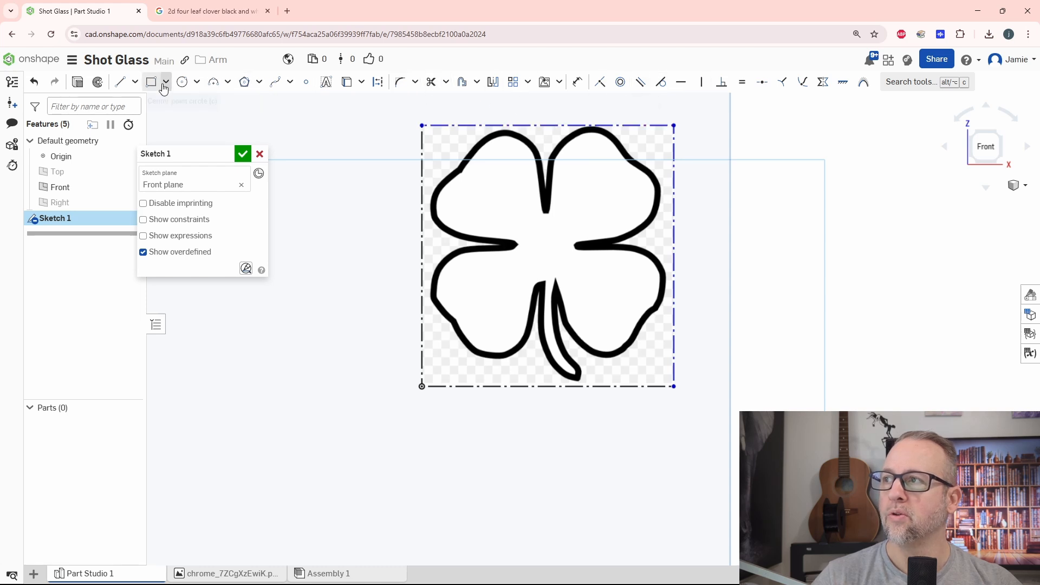
{"action": "left_click", "coordinate": [120, 82]}
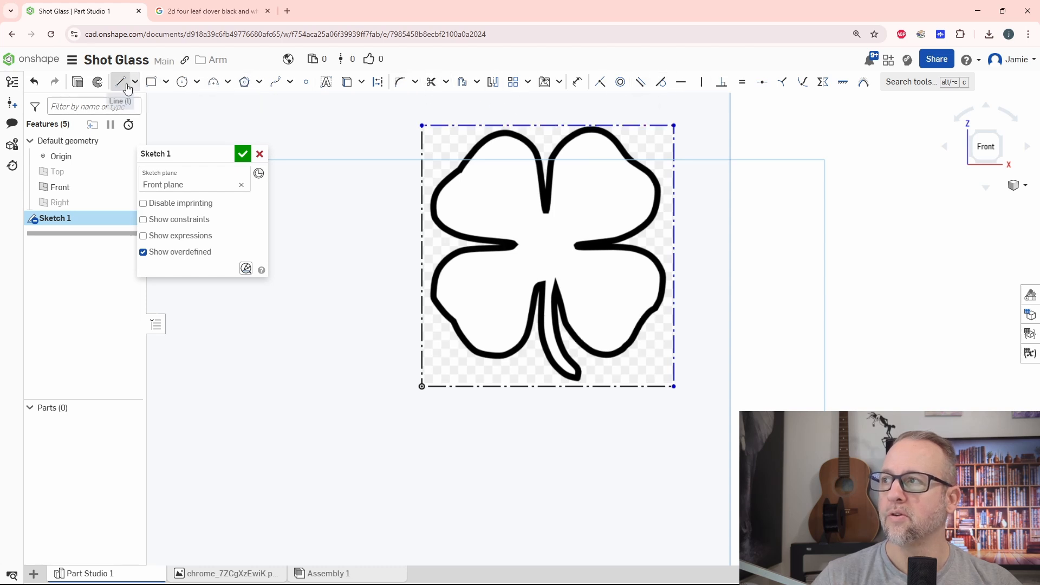
{"action": "left_click", "coordinate": [433, 278]}
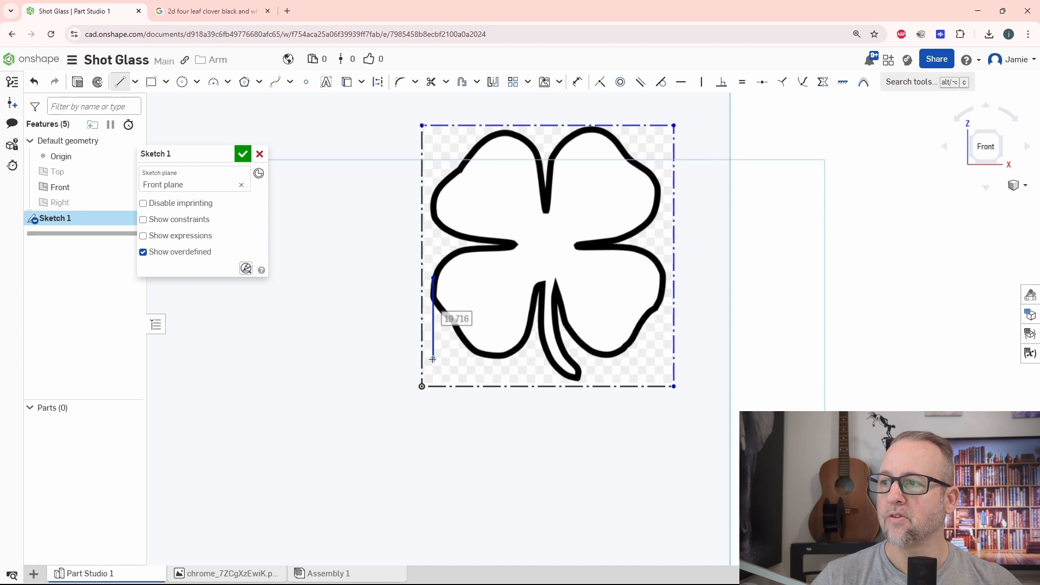
{"action": "left_click", "coordinate": [433, 359]}
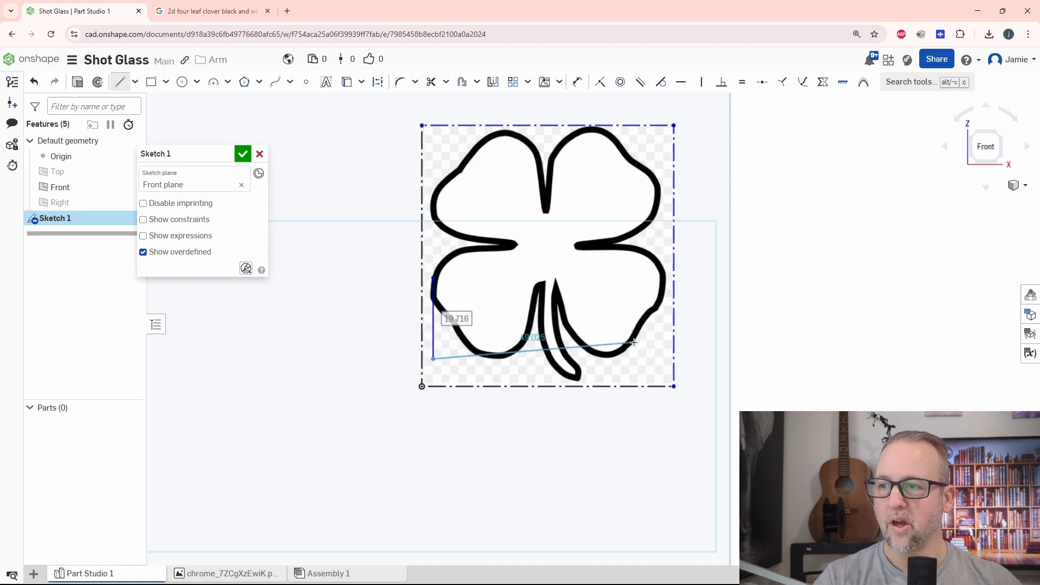
{"action": "key", "text": "Escape"}
{"action": "left_click", "coordinate": [666, 276]}
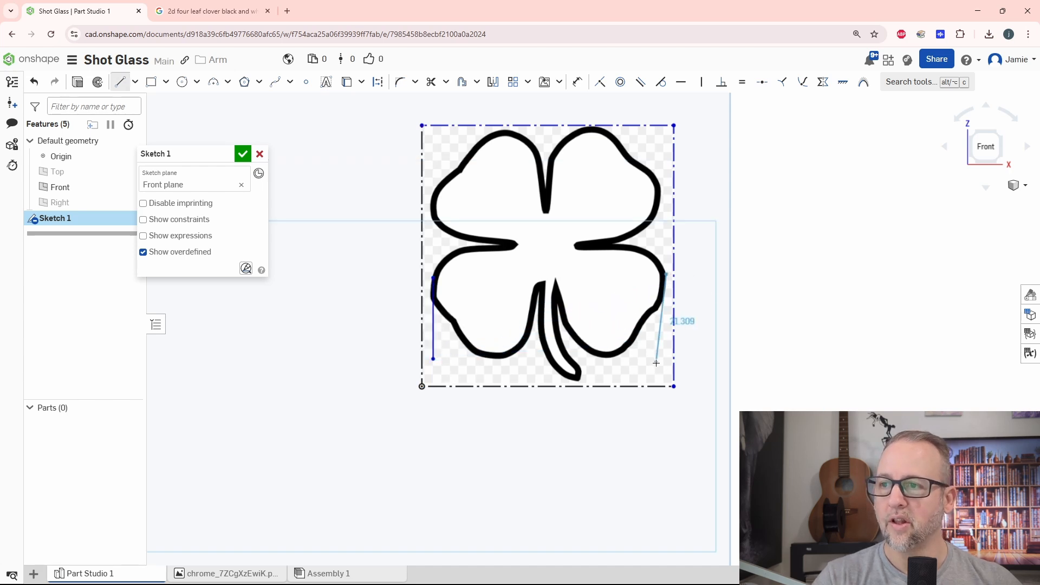
{"action": "left_click", "coordinate": [667, 366]}
{"action": "key", "text": "Escape"}
{"action": "key", "text": "Escape"}
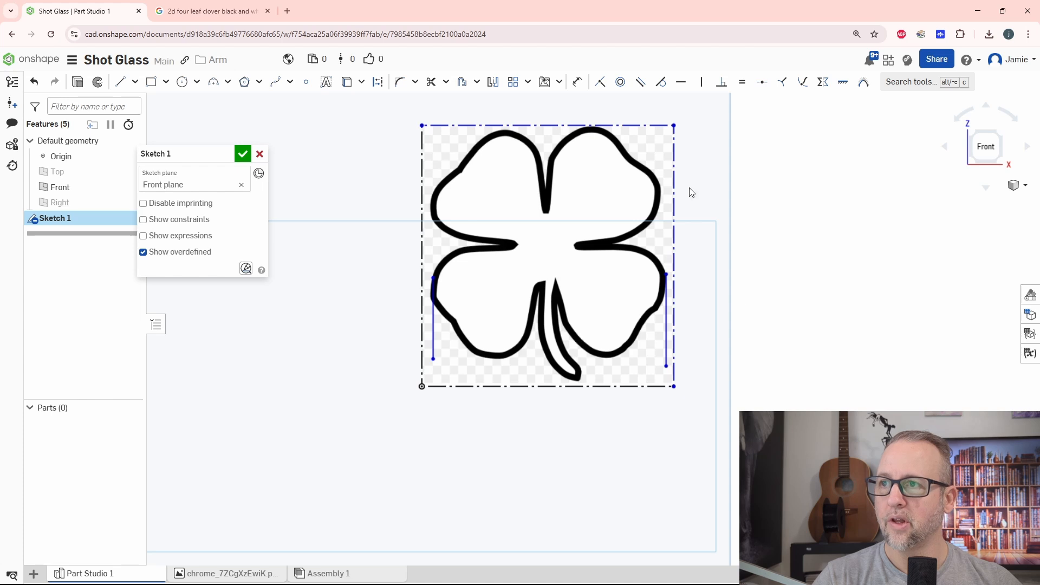
Dimension the distance between the two vertical edge lines as 40 mm to scale the clover image.
{"action": "left_click", "coordinate": [578, 84]}
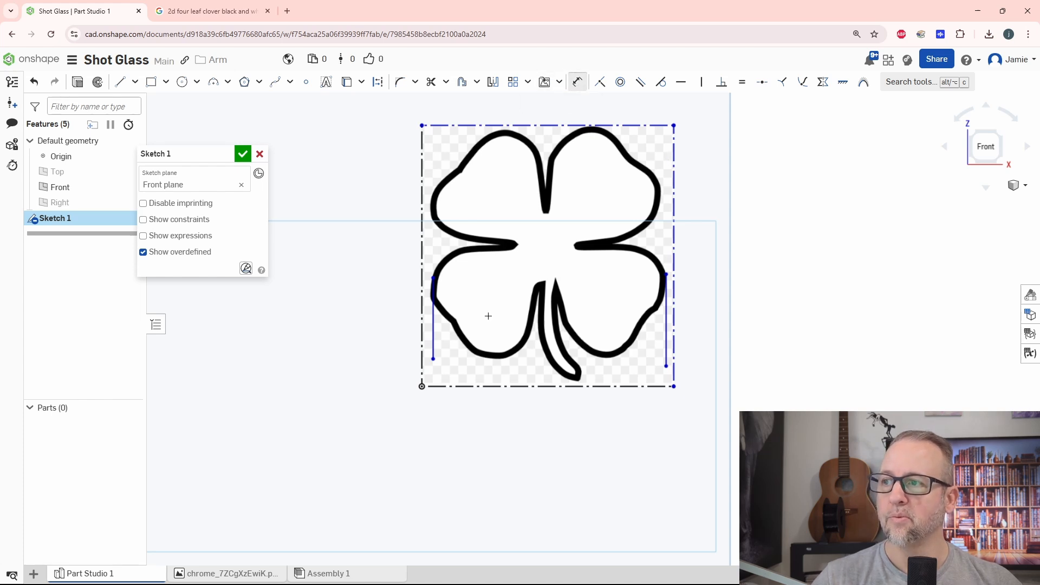
{"action": "left_click", "coordinate": [433, 320]}
{"action": "left_click", "coordinate": [667, 325]}
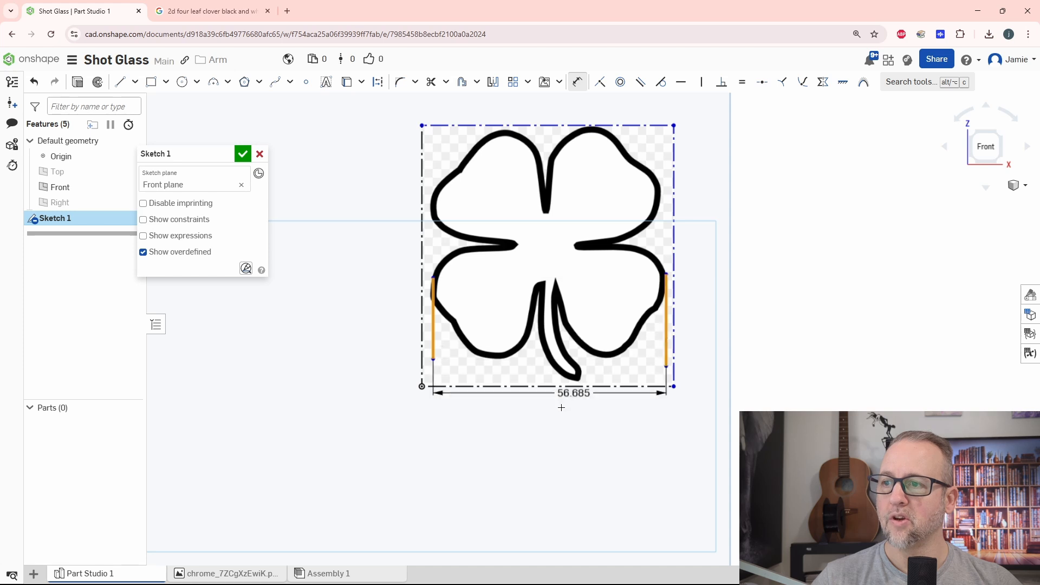
{"action": "left_click", "coordinate": [589, 434]}
{"action": "type", "text": "40"}
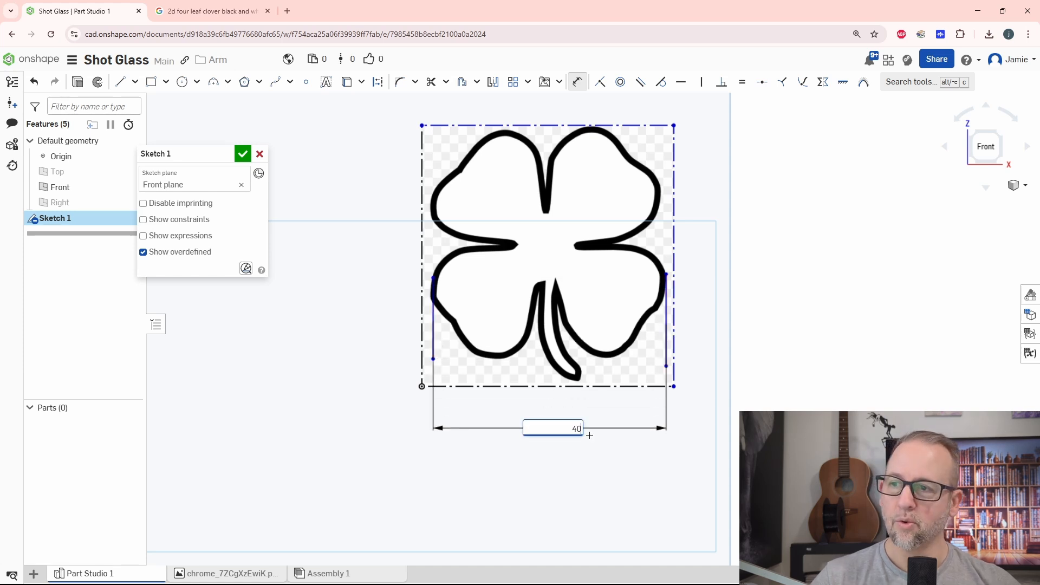
{"action": "key", "text": "Return"}
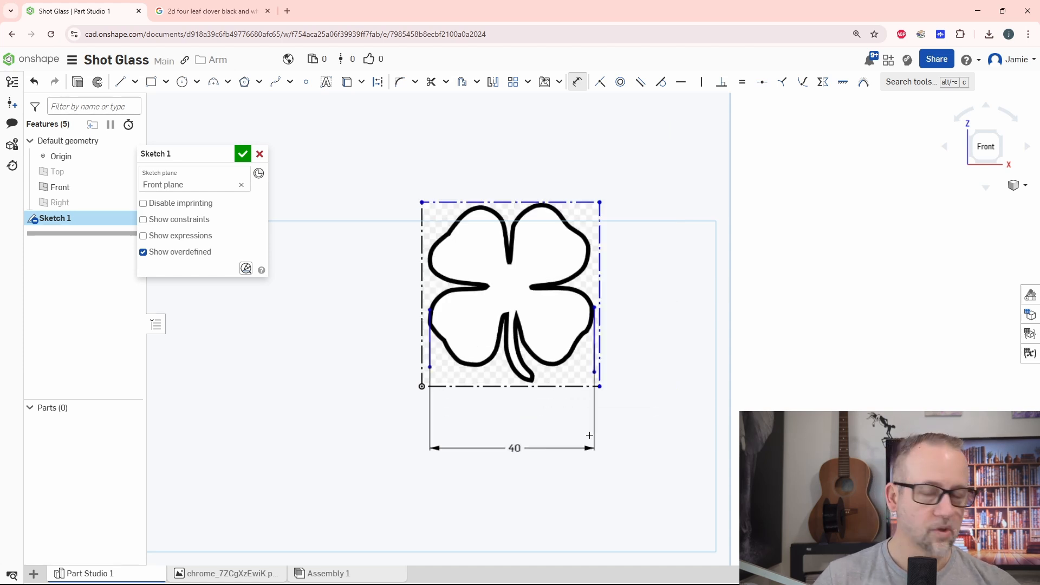
Draw a horizontal line about 23 mm long across the clover's centre, running through its left and right notches.
{"action": "scroll", "coordinate": [528, 442], "scroll_direction": "up", "scroll_amount": 3}
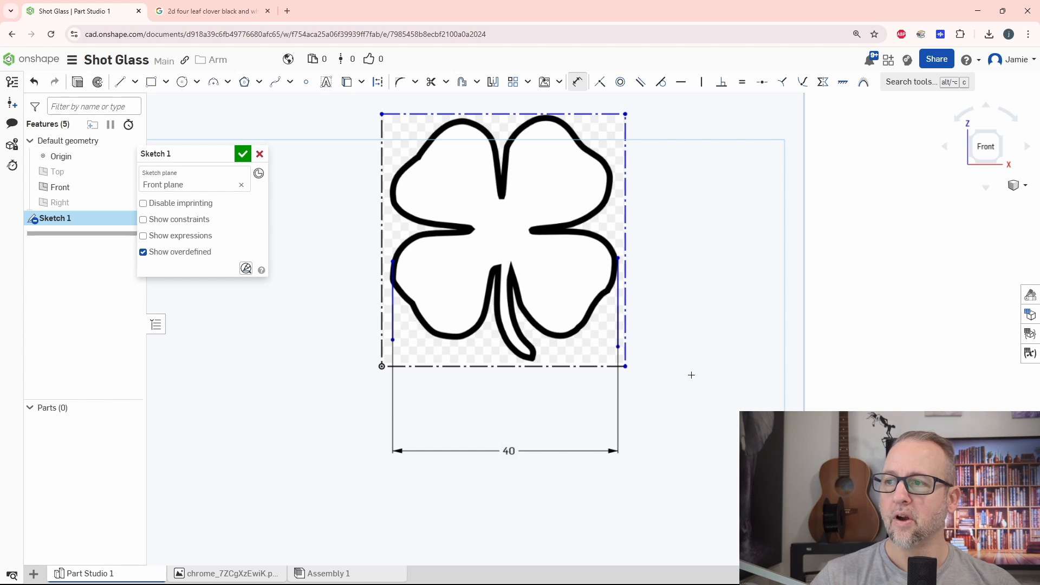
{"action": "middle_click_drag", "start_coordinate": [698, 387], "coordinate": [706, 404]}
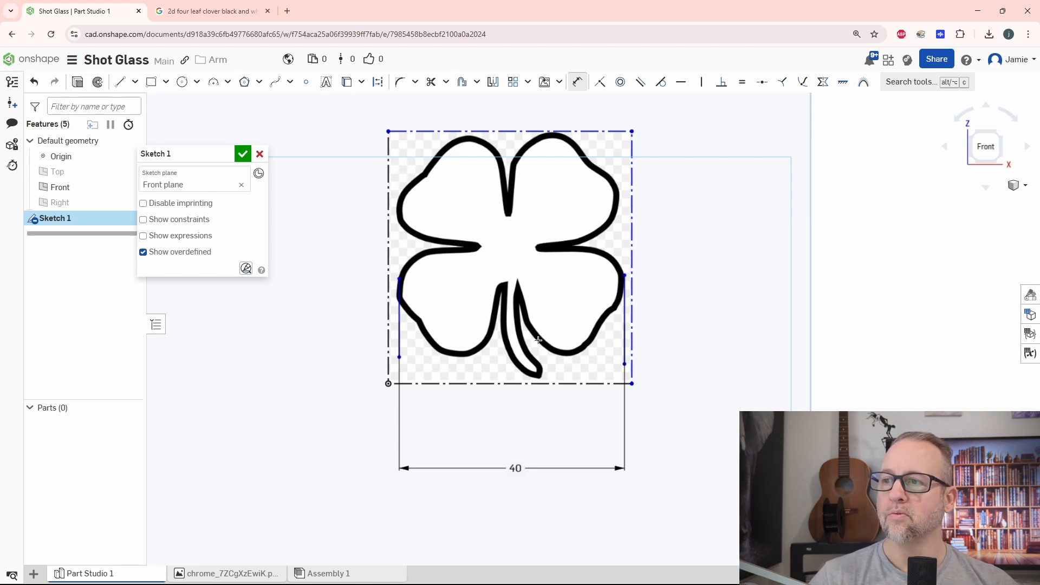
{"action": "left_click", "coordinate": [119, 82]}
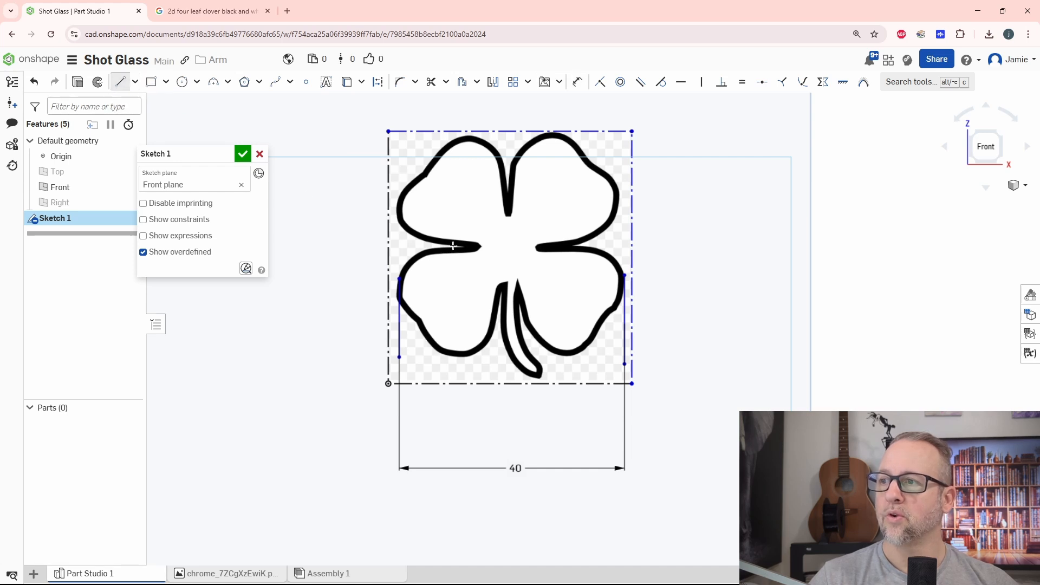
{"action": "scroll", "coordinate": [454, 246], "scroll_direction": "up", "scroll_amount": 5}
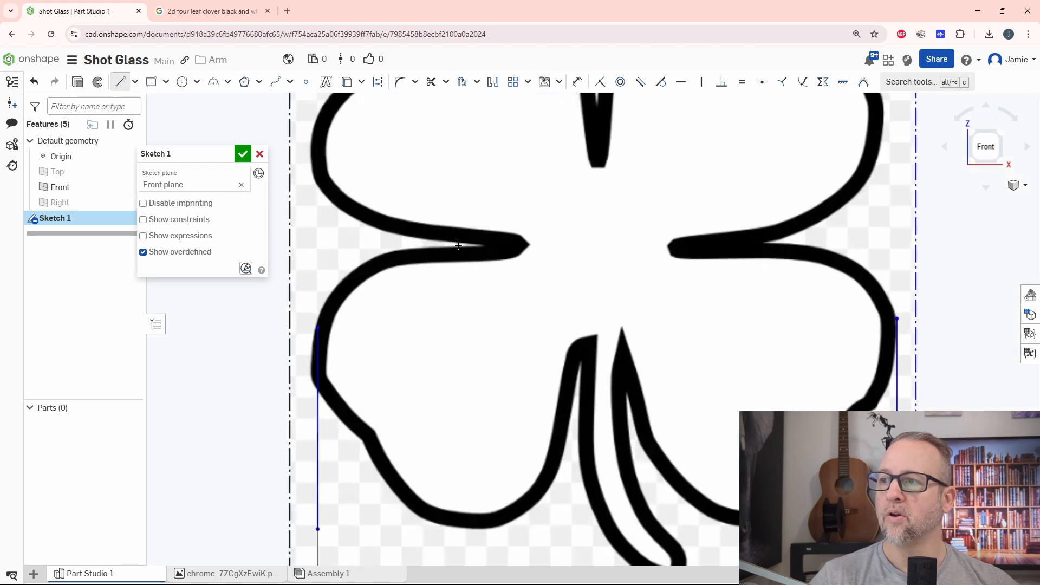
{"action": "left_click", "coordinate": [458, 246]}
{"action": "left_click", "coordinate": [791, 246]}
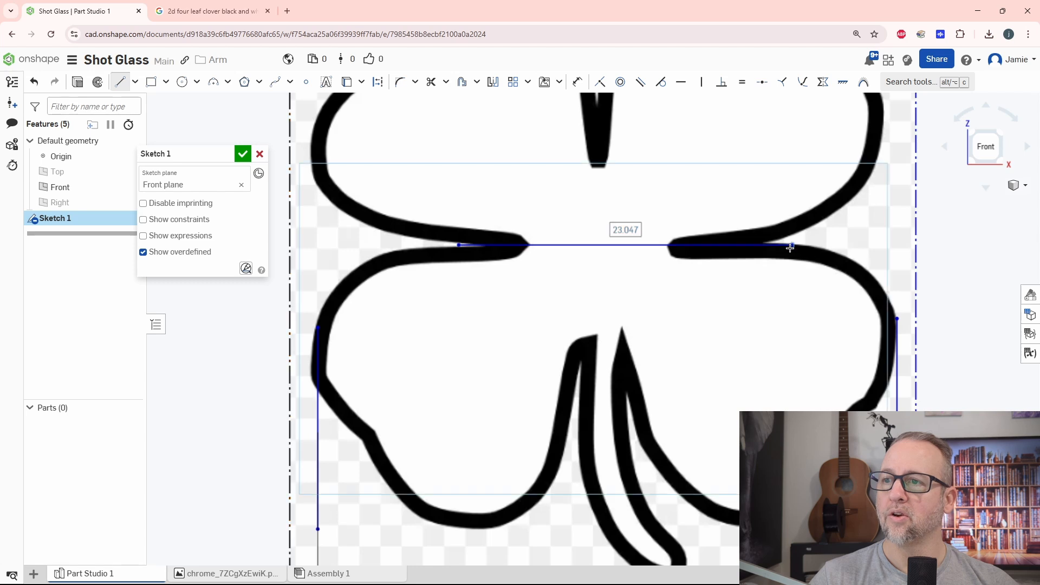
{"action": "scroll", "coordinate": [790, 247], "scroll_direction": "down", "scroll_amount": 4}
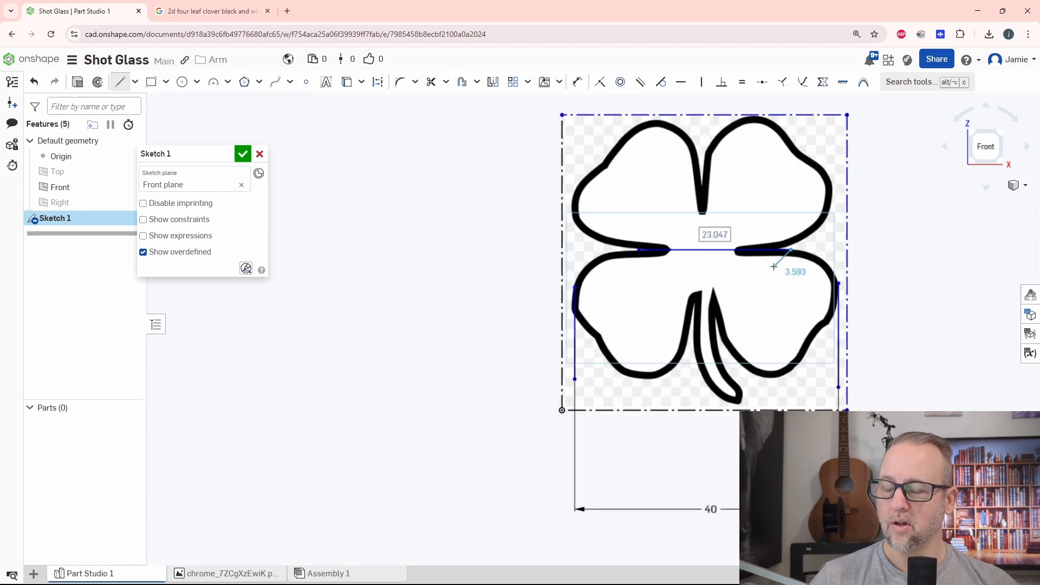
{"action": "key", "text": "Escape"}
Draw short vertical lines, the left one about 2.6 mm long, across the horizontal line at the clover's left and right notch tips.
{"action": "scroll", "coordinate": [704, 274], "scroll_direction": "up", "scroll_amount": 5}
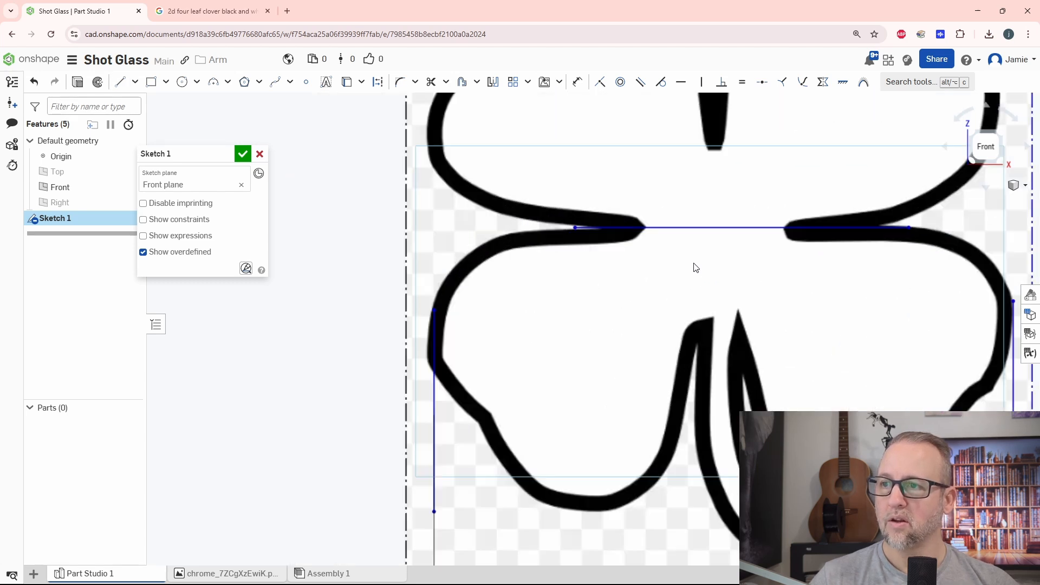
{"action": "left_click", "coordinate": [126, 83]}
{"action": "left_click", "coordinate": [646, 211]}
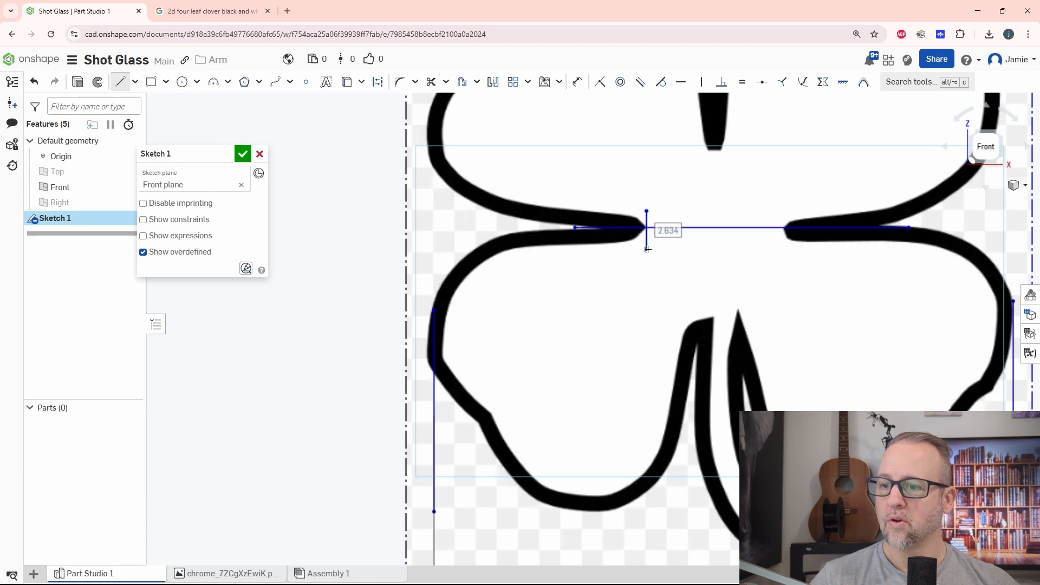
{"action": "left_click", "coordinate": [647, 249]}
{"action": "key", "text": "Escape"}
{"action": "key", "text": "l"}
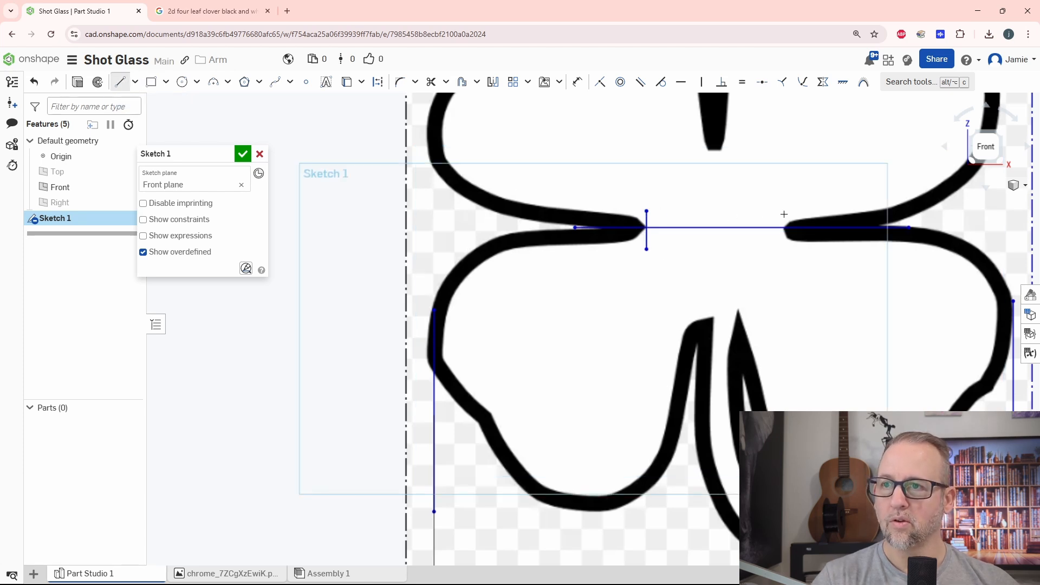
{"action": "left_click", "coordinate": [786, 215]}
{"action": "left_click", "coordinate": [785, 249]}
{"action": "key", "text": "Escape"}
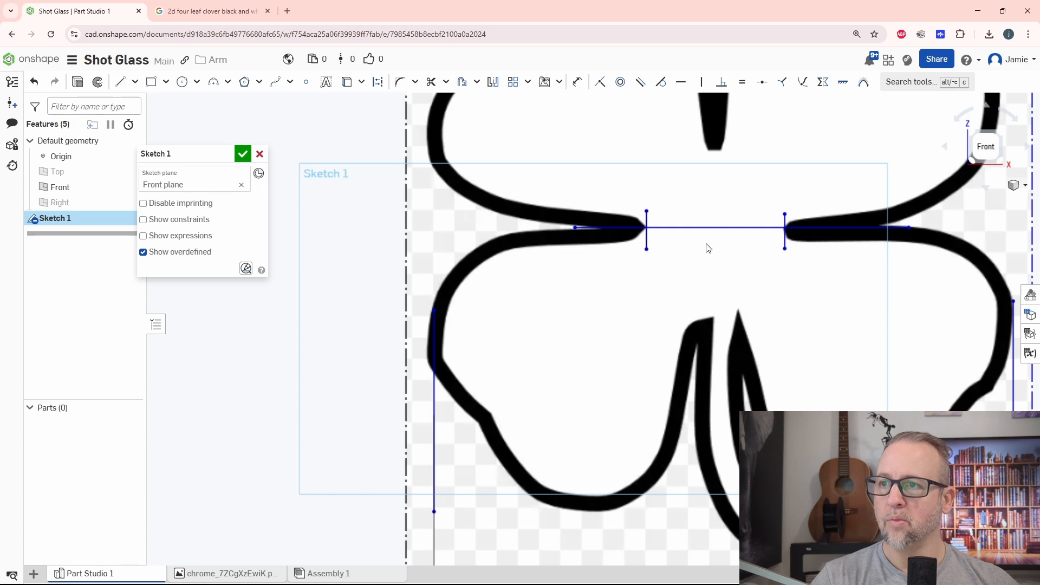
Draw a vertical line about 12 mm long from the horizontal line up through the clover's top notch.
{"action": "key", "text": "l"}
{"action": "left_click", "coordinate": [714, 227]}
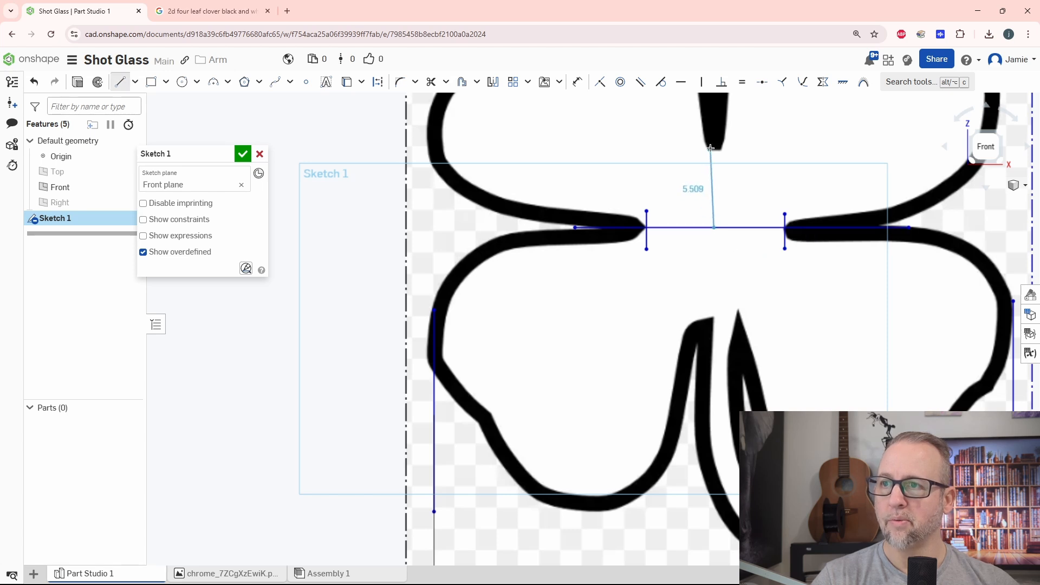
{"action": "key", "text": "f"}
{"action": "left_click", "coordinate": [647, 191]}
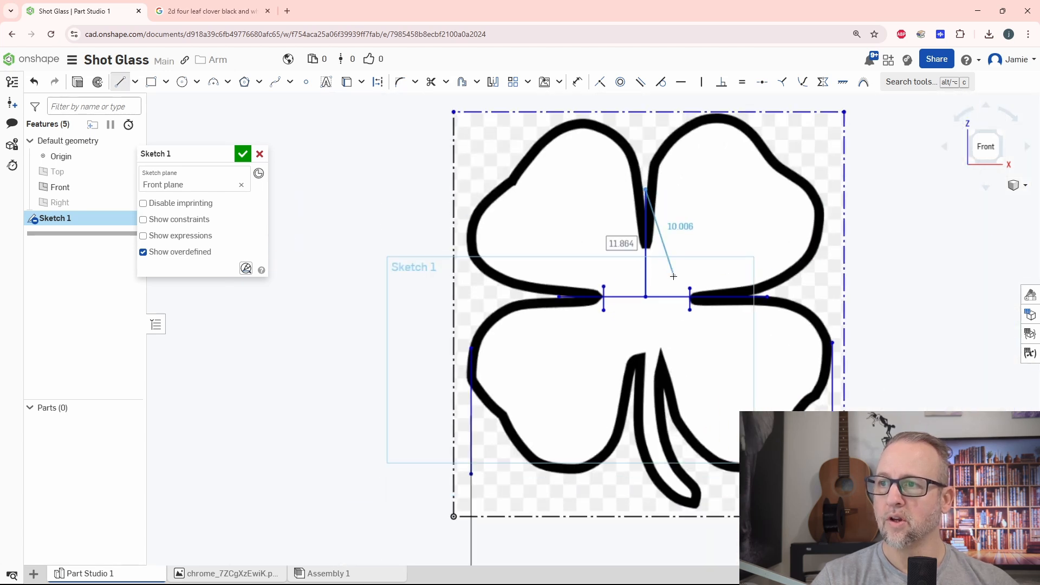
{"action": "key", "text": "Escape"}
Delete the two short vertical lines at the left and right notch tips.
{"action": "scroll", "coordinate": [647, 298], "scroll_direction": "up", "scroll_amount": 5}
{"action": "scroll", "coordinate": [647, 301], "scroll_direction": "down", "scroll_amount": 3}
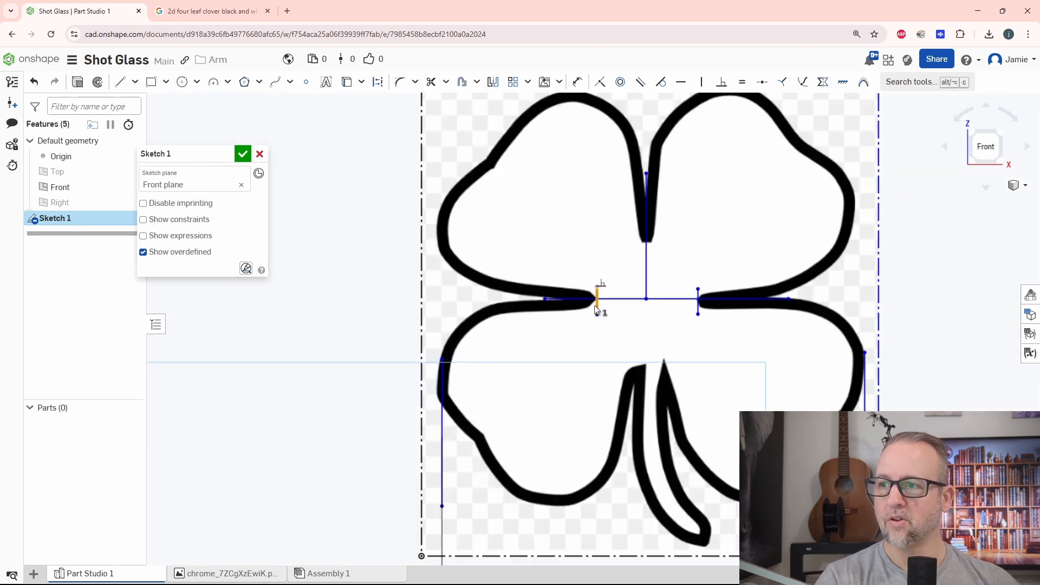
{"action": "left_click", "coordinate": [698, 304]}
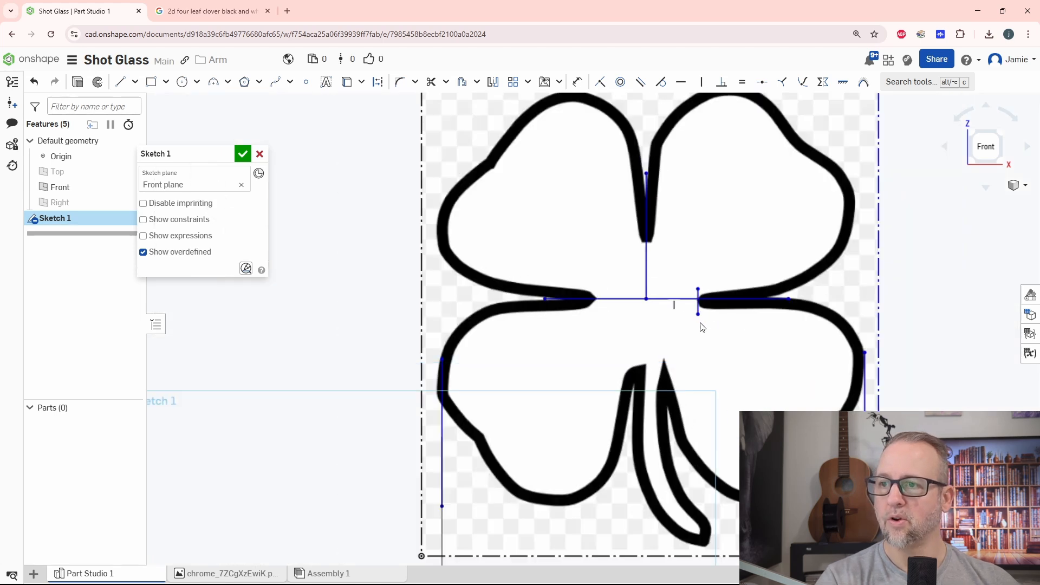
{"action": "key", "text": "Delete"}
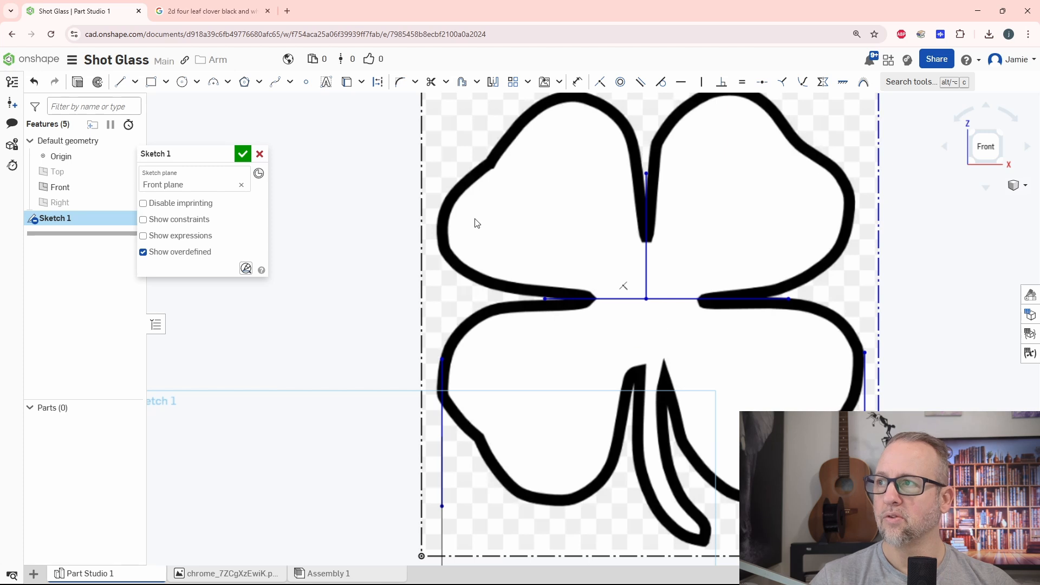
Draw a Bezier curve around the side of the upper-left leaf, from the horizontal line's left end to the kink in the outline.
{"action": "middle_click_drag", "start_coordinate": [552, 258], "coordinate": [491, 276]}
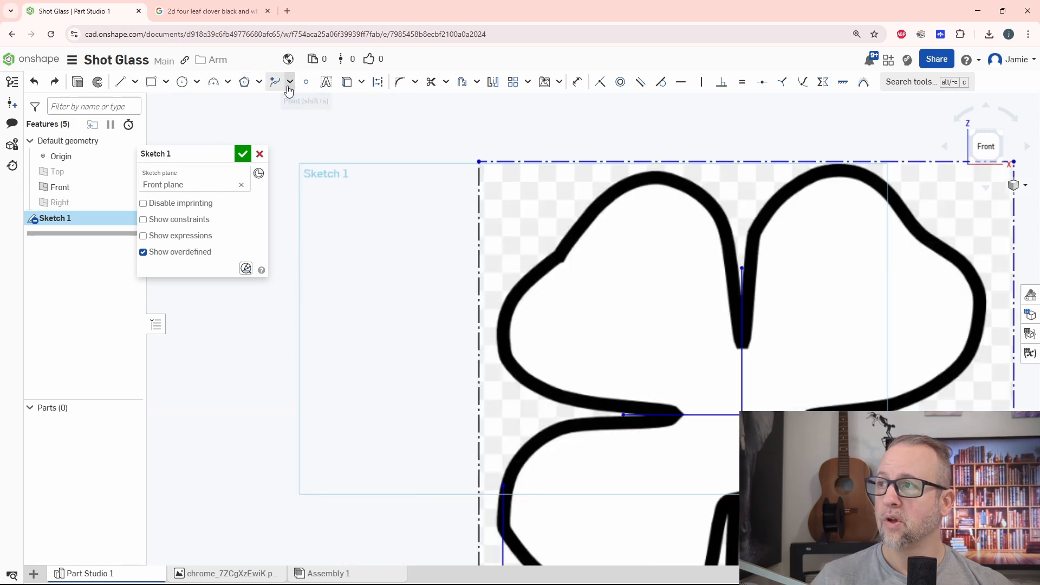
{"action": "left_click", "coordinate": [290, 81]}
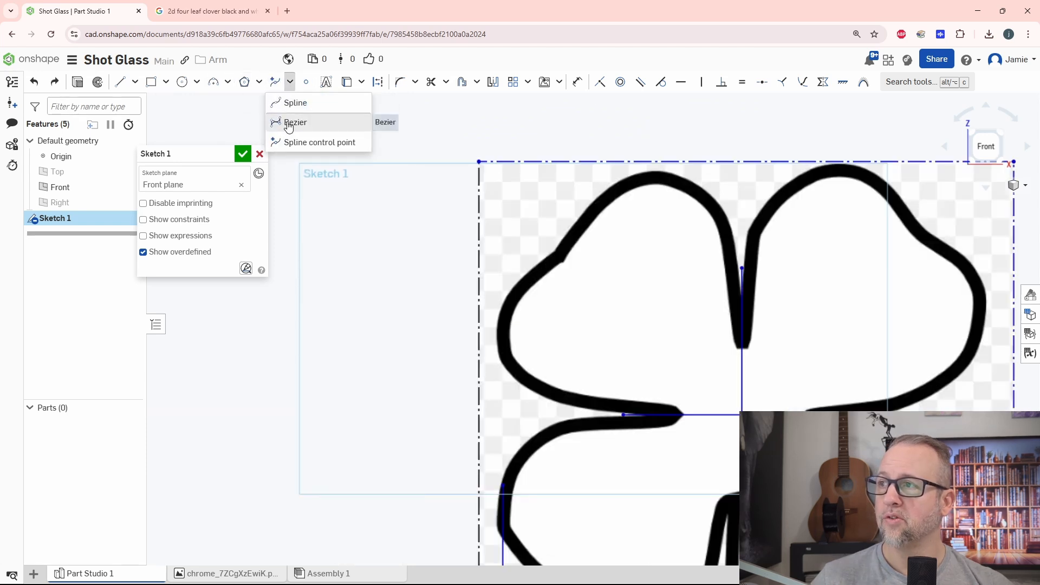
{"action": "left_click", "coordinate": [295, 121]}
{"action": "scroll", "coordinate": [620, 437], "scroll_direction": "up", "scroll_amount": 5}
{"action": "left_click", "coordinate": [614, 365]}
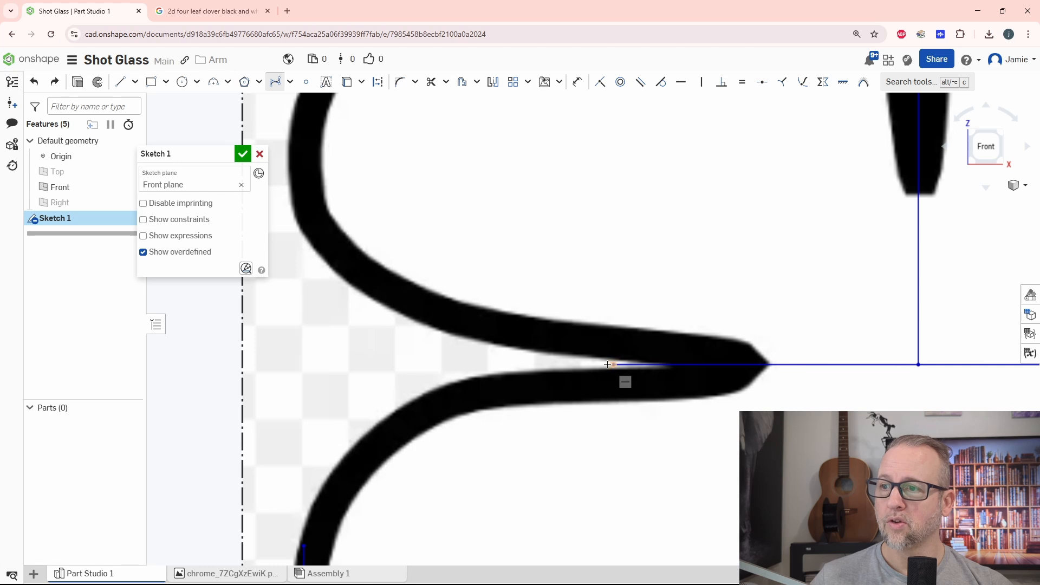
{"action": "left_click", "coordinate": [366, 335]}
{"action": "middle_click_drag", "start_coordinate": [333, 299], "coordinate": [617, 493]}
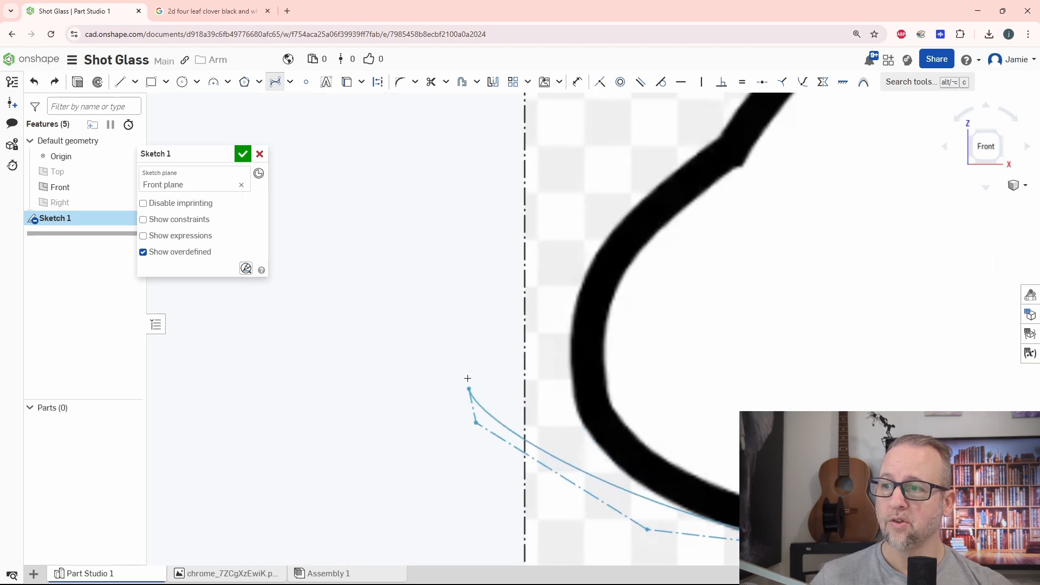
{"action": "left_click", "coordinate": [476, 423]}
{"action": "left_click", "coordinate": [545, 202]}
{"action": "middle_click_drag", "start_coordinate": [583, 206], "coordinate": [476, 390]}
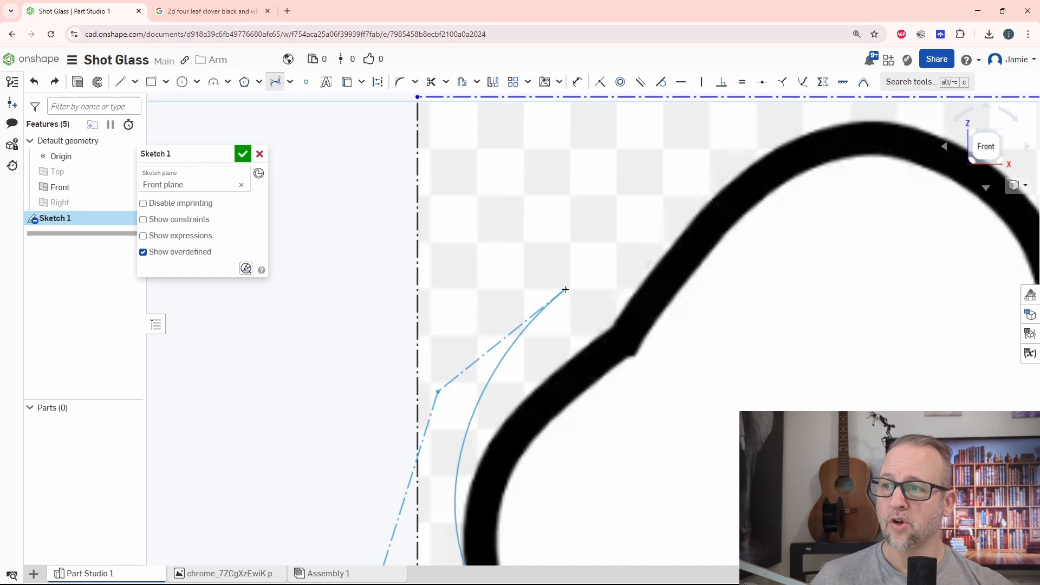
{"action": "left_click", "coordinate": [565, 290]}
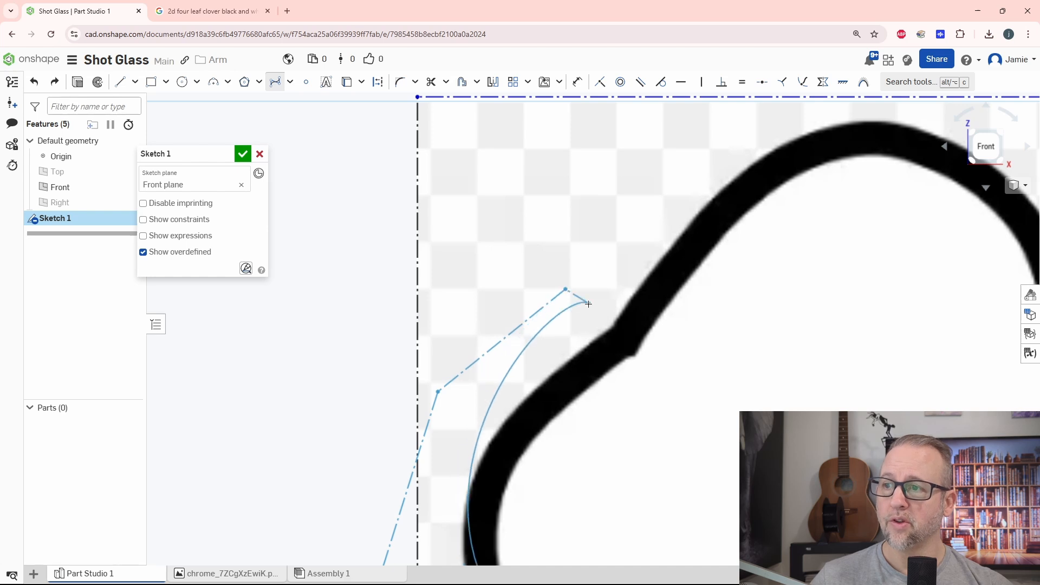
{"action": "right_click", "coordinate": [613, 326]}
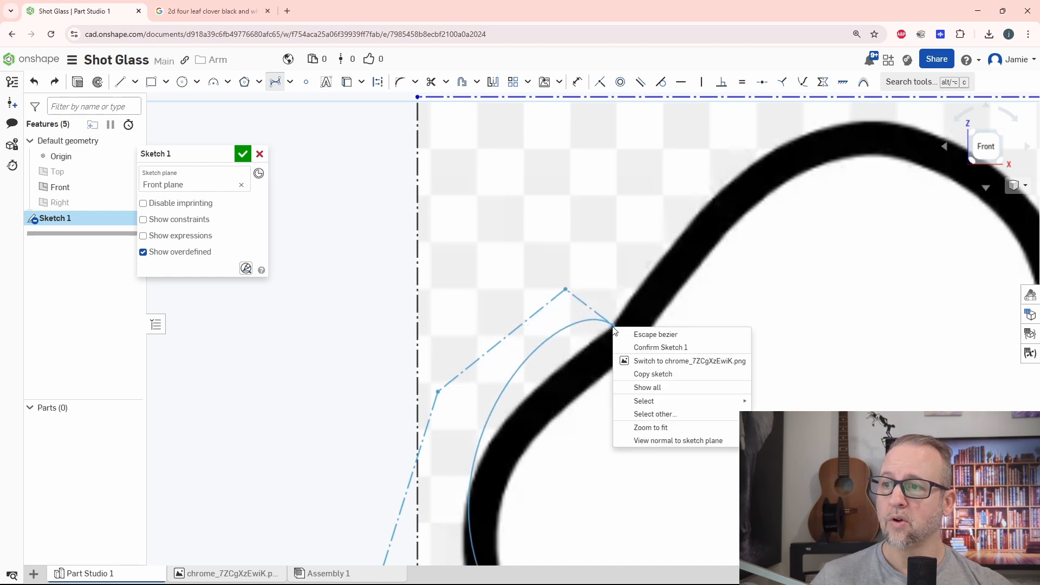
{"action": "left_click", "coordinate": [796, 360]}
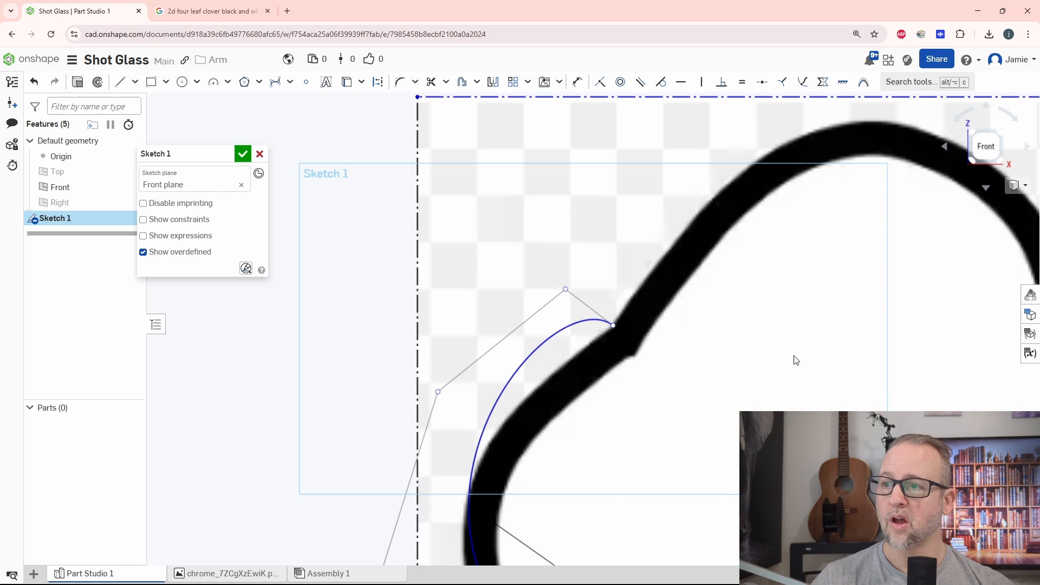
Reposition the Bezier curve's control points so it follows the outer edge of the upper-left leaf.
{"action": "scroll", "coordinate": [704, 388], "scroll_direction": "down", "scroll_amount": 2}
{"action": "scroll", "coordinate": [522, 266], "scroll_direction": "up", "scroll_amount": 5}
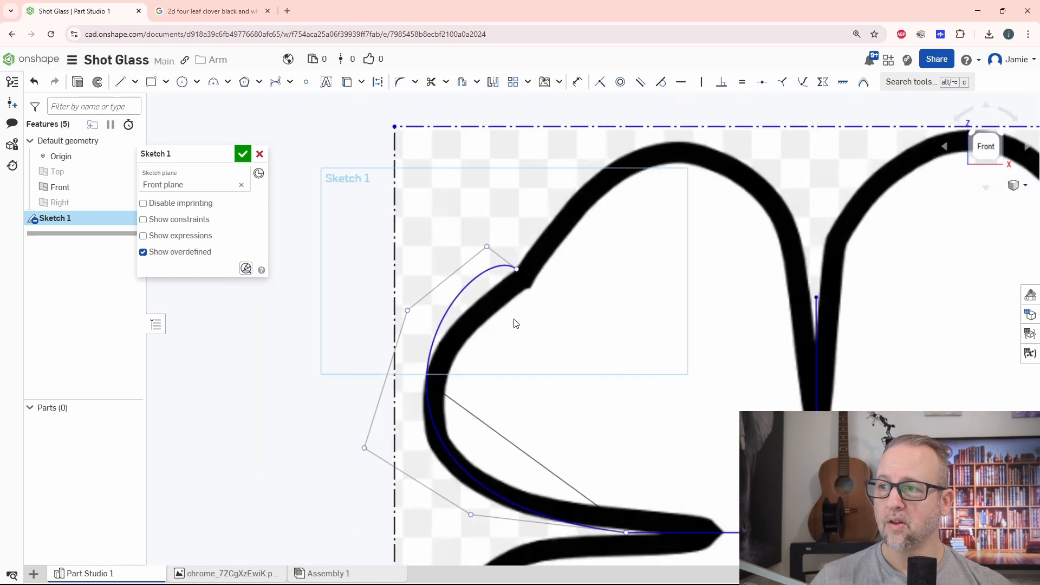
{"action": "left_click_drag", "start_coordinate": [649, 135], "coordinate": [657, 201]}
{"action": "left_click_drag", "start_coordinate": [540, 223], "coordinate": [522, 265]}
{"action": "middle_click_drag", "start_coordinate": [718, 335], "coordinate": [709, 187]}
{"action": "left_click_drag", "start_coordinate": [472, 263], "coordinate": [461, 263]}
{"action": "left_click_drag", "start_coordinate": [618, 351], "coordinate": [613, 368]}
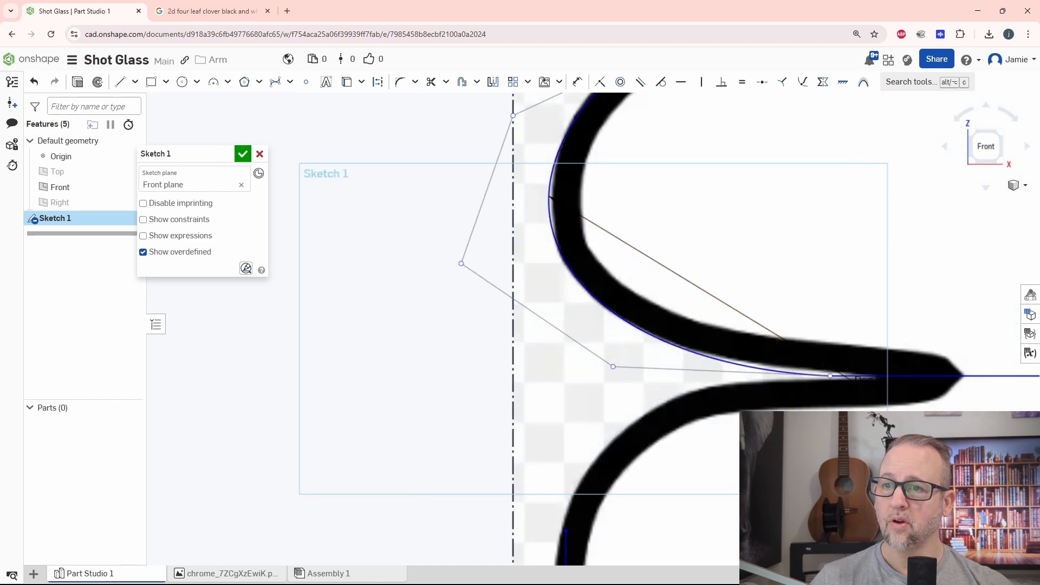
Move the Bezier curve's lower endpoint deeper into the left notch and adjust the nearest control point to the leaf's lower edge.
{"action": "scroll", "coordinate": [704, 371], "scroll_direction": "up", "scroll_amount": 5}
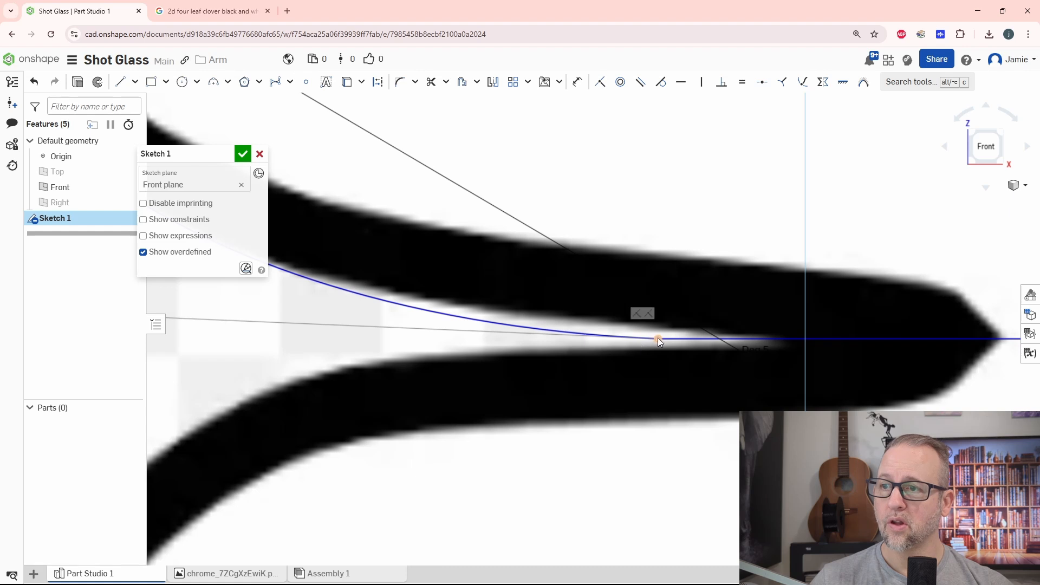
{"action": "left_click_drag", "start_coordinate": [658, 339], "coordinate": [762, 337]}
{"action": "middle_click_drag", "start_coordinate": [630, 366], "coordinate": [793, 401]}
{"action": "scroll", "coordinate": [791, 401], "scroll_direction": "down", "scroll_amount": 5}
{"action": "middle_click_drag", "start_coordinate": [522, 313], "coordinate": [564, 375]}
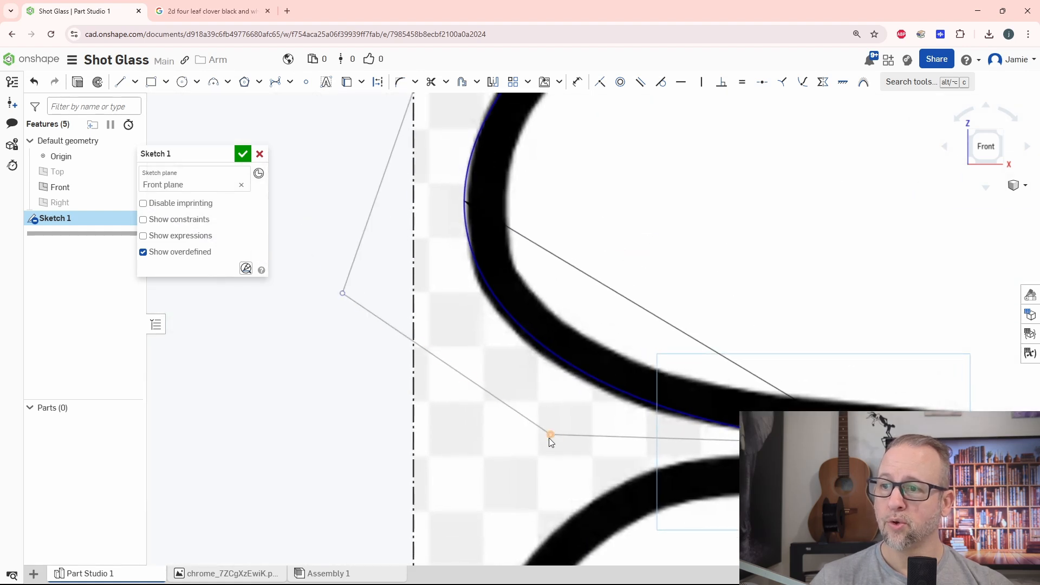
{"action": "left_click_drag", "start_coordinate": [549, 438], "coordinate": [543, 449]}
Fine-tune the Bezier curve's outermost control point and the one beside the kink to match the leaf's outline.
{"action": "middle_click_drag", "start_coordinate": [490, 348], "coordinate": [566, 426]}
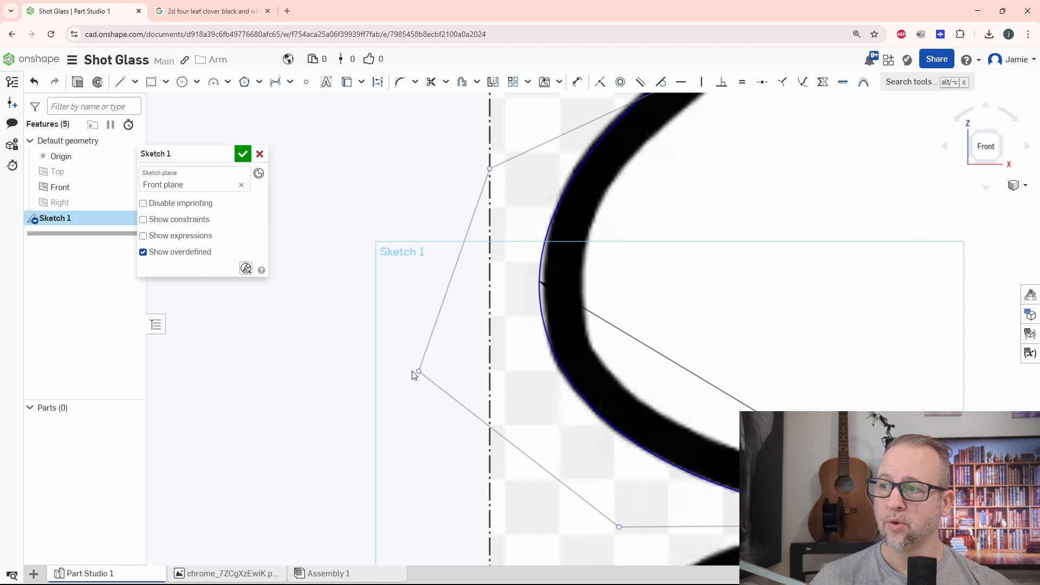
{"action": "mouse_move", "coordinate": [413, 372]}
{"action": "left_mouse_down"}
{"action": "mouse_move", "coordinate": [418, 384]}
{"action": "mouse_move", "coordinate": [416, 374]}
{"action": "left_mouse_up"}
{"action": "scroll", "coordinate": [465, 365], "scroll_direction": "down", "scroll_amount": 4}
{"action": "middle_click_drag", "start_coordinate": [595, 298], "coordinate": [633, 369]}
{"action": "scroll", "coordinate": [580, 325], "scroll_direction": "up", "scroll_amount": 4}
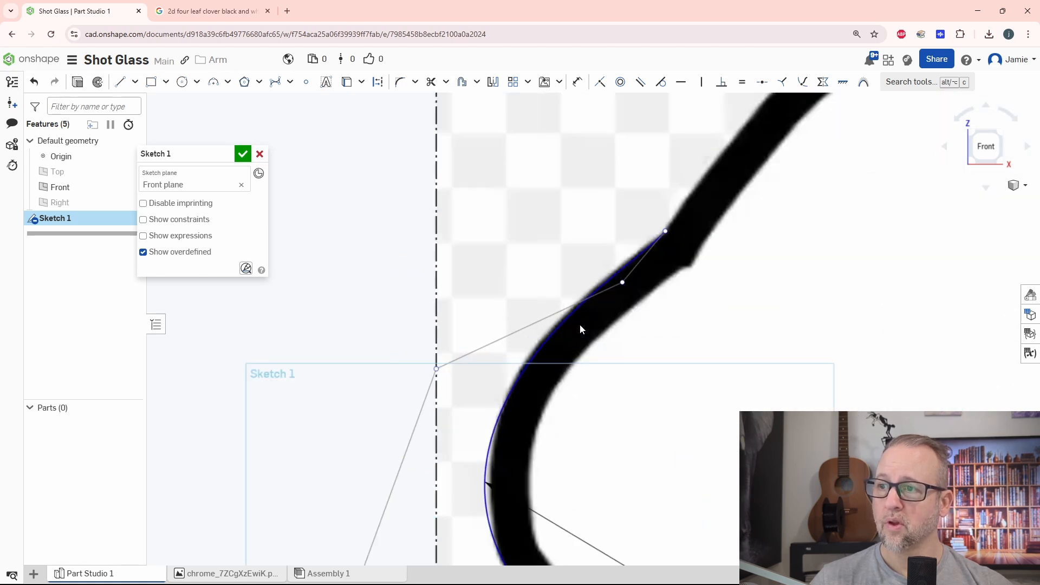
{"action": "mouse_move", "coordinate": [618, 288]}
{"action": "left_mouse_down"}
{"action": "mouse_move", "coordinate": [608, 269]}
{"action": "mouse_move", "coordinate": [624, 275]}
{"action": "left_mouse_up"}
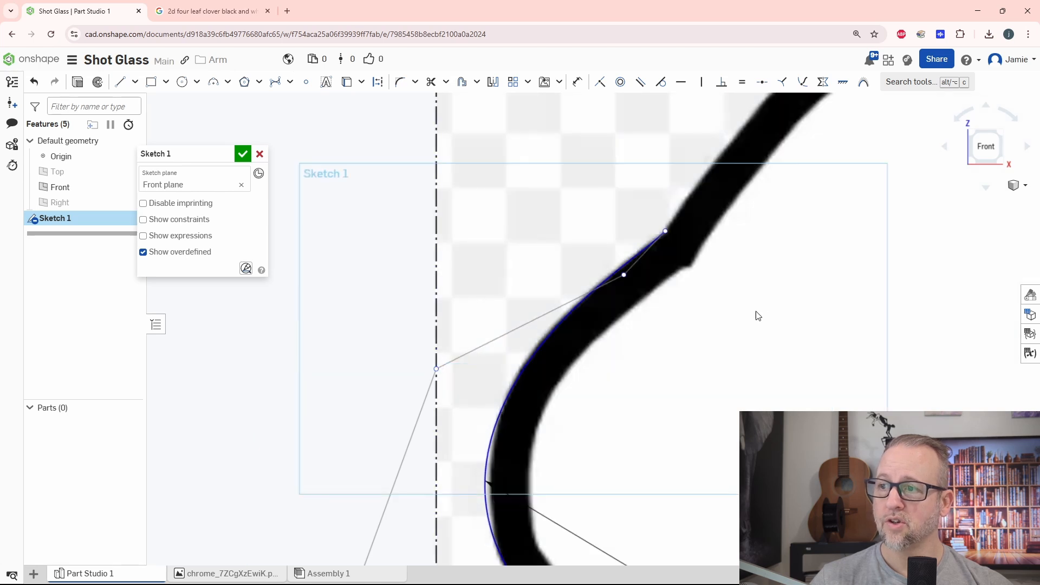
{"action": "middle_click_drag", "start_coordinate": [769, 321], "coordinate": [609, 340]}
{"action": "scroll", "coordinate": [620, 345], "scroll_direction": "down", "scroll_amount": 3}
{"action": "scroll", "coordinate": [675, 397], "scroll_direction": "down", "scroll_amount": 3}
{"action": "middle_click_drag", "start_coordinate": [682, 412], "coordinate": [589, 286]}
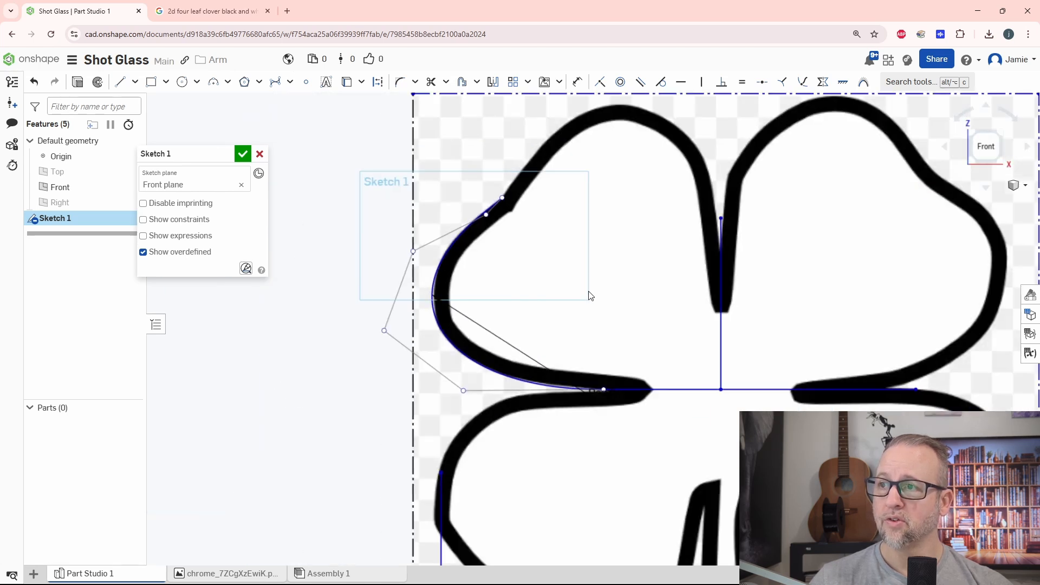
{"action": "middle_click_drag", "start_coordinate": [680, 249], "coordinate": [704, 323]}
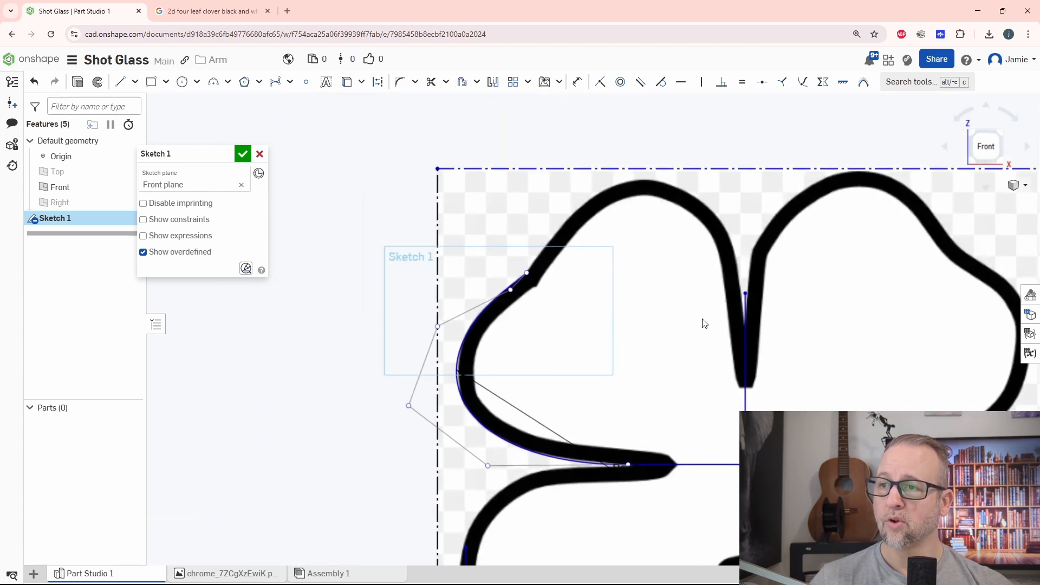
{"action": "right_click", "coordinate": [383, 196]}
{"action": "left_click", "coordinate": [403, 201]}
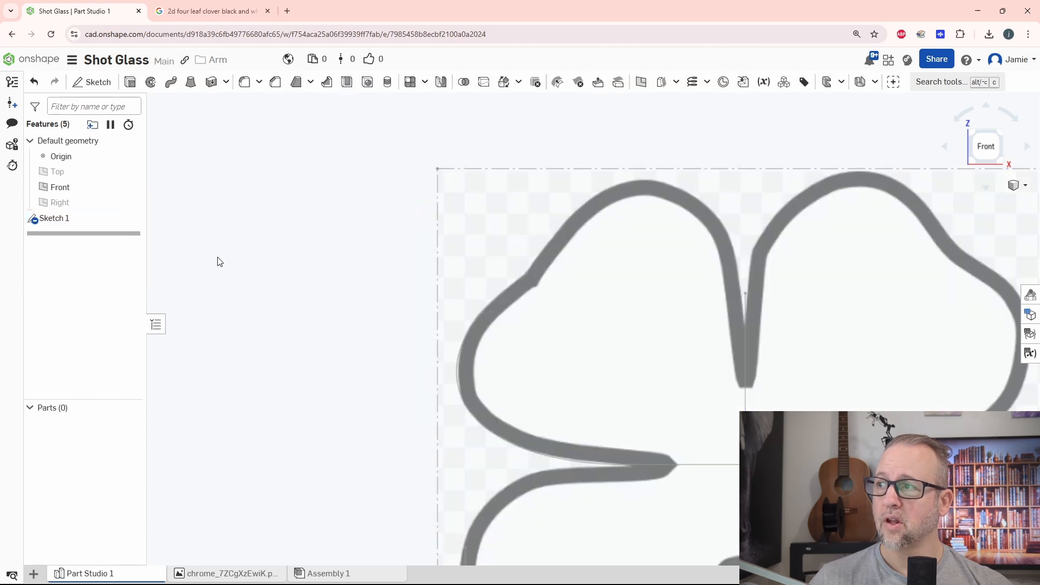
{"action": "double_click", "coordinate": [57, 218]}
Draw a second Bezier curve over the upper-left leaf's top lobe, from the kink to the upper end of the vertical line.
{"action": "left_click", "coordinate": [275, 82]}
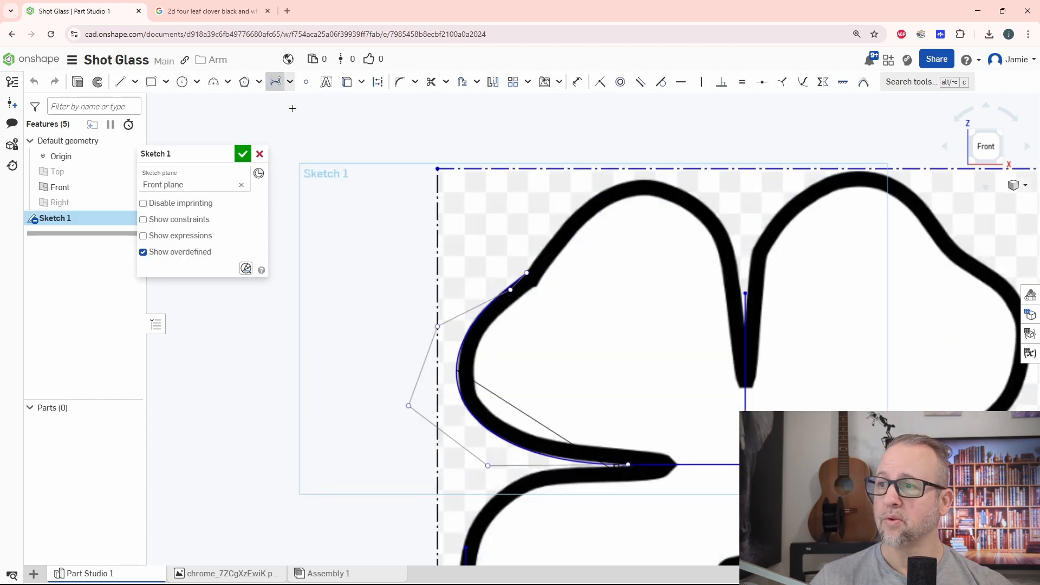
{"action": "scroll", "coordinate": [530, 271], "scroll_direction": "up", "scroll_amount": 5}
{"action": "left_click", "coordinate": [519, 276]}
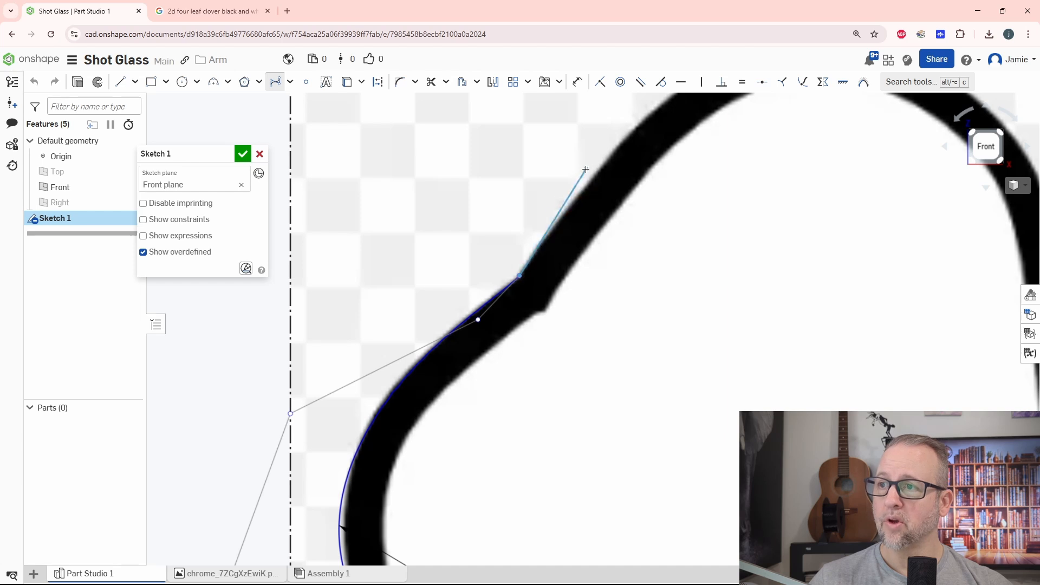
{"action": "left_click", "coordinate": [547, 166]}
{"action": "middle_click_drag", "start_coordinate": [589, 140], "coordinate": [421, 344]}
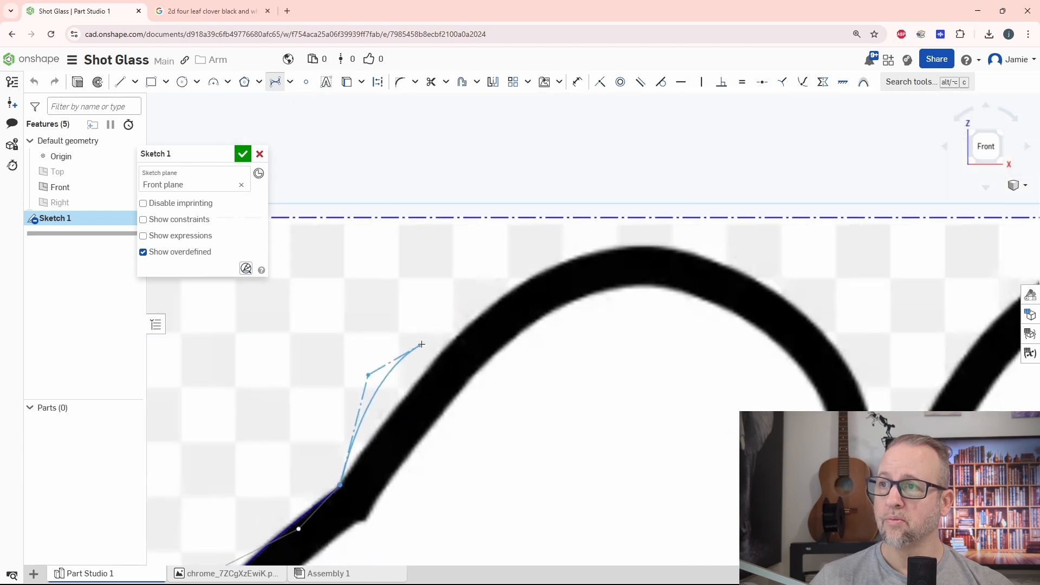
{"action": "left_click", "coordinate": [512, 243]}
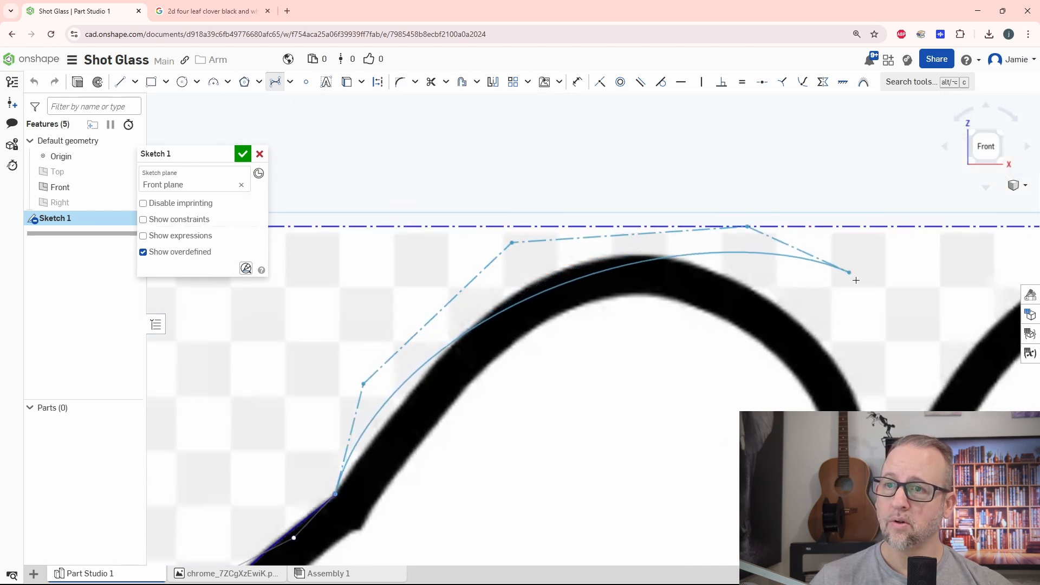
{"action": "left_click", "coordinate": [866, 295]}
{"action": "middle_click_drag", "start_coordinate": [910, 397], "coordinate": [742, 195]}
{"action": "left_click", "coordinate": [728, 216]}
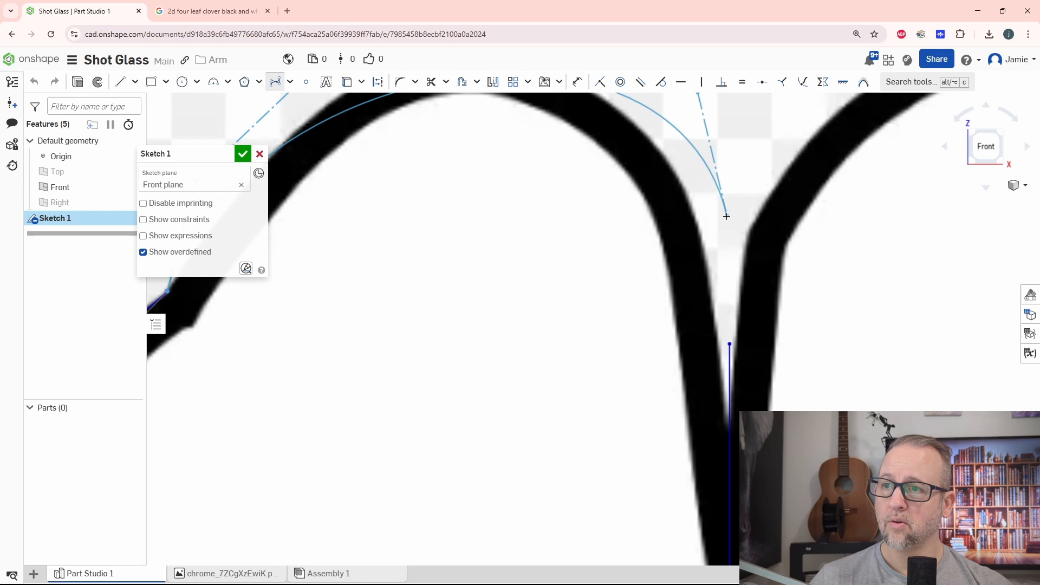
{"action": "right_click", "coordinate": [730, 344]}
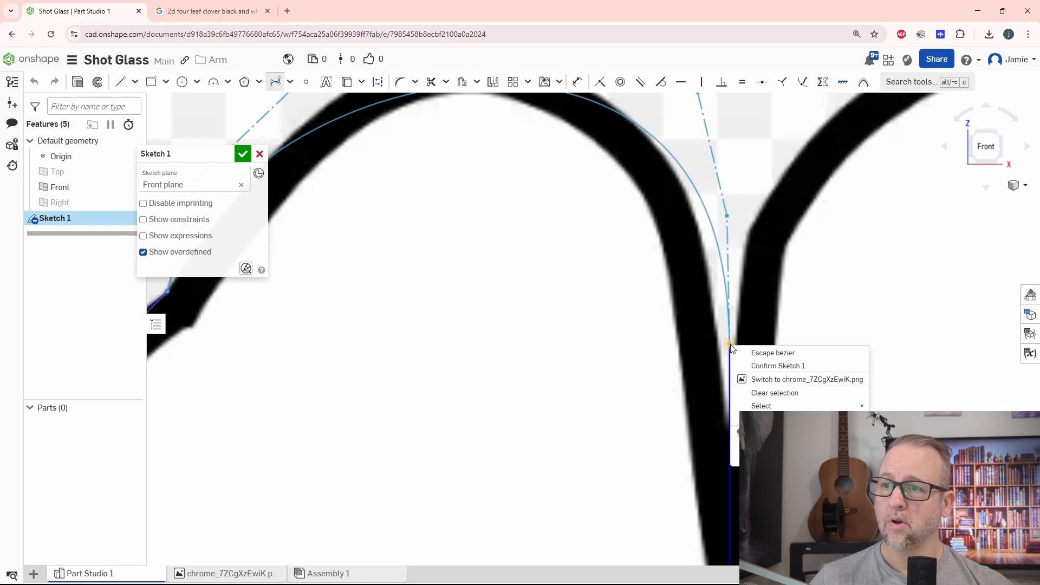
{"action": "key", "text": "Escape"}
{"action": "key", "text": "Escape"}
{"action": "left_click", "coordinate": [772, 393]}
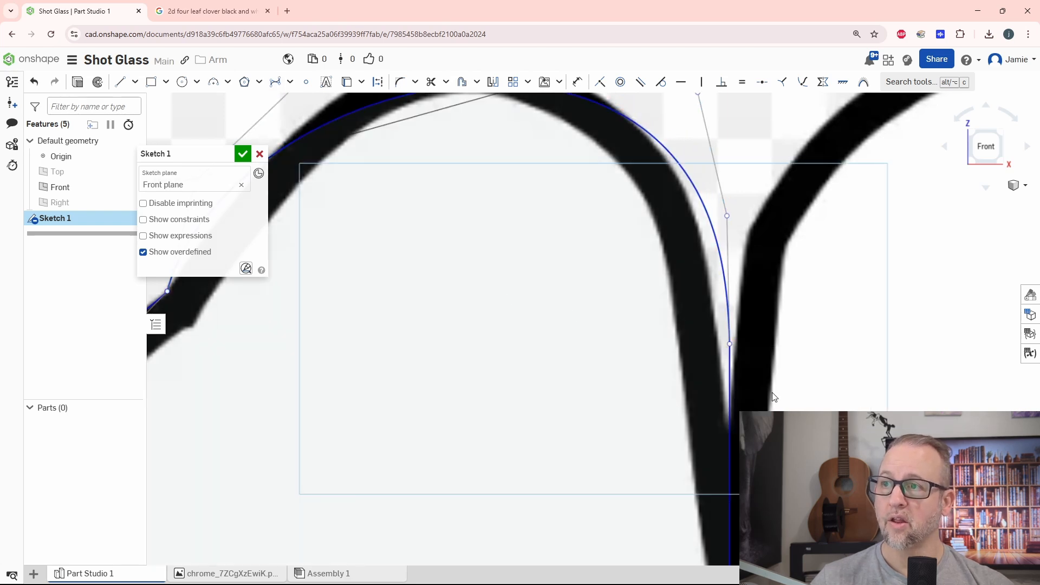
Reposition the two control points above the kink so the top-lobe Bezier curve follows the lobe's rising outer edge.
{"action": "middle_click_drag", "start_coordinate": [556, 328], "coordinate": [608, 347]}
{"action": "scroll", "coordinate": [596, 360], "scroll_direction": "down", "scroll_amount": 3}
{"action": "scroll", "coordinate": [486, 311], "scroll_direction": "up", "scroll_amount": 3}
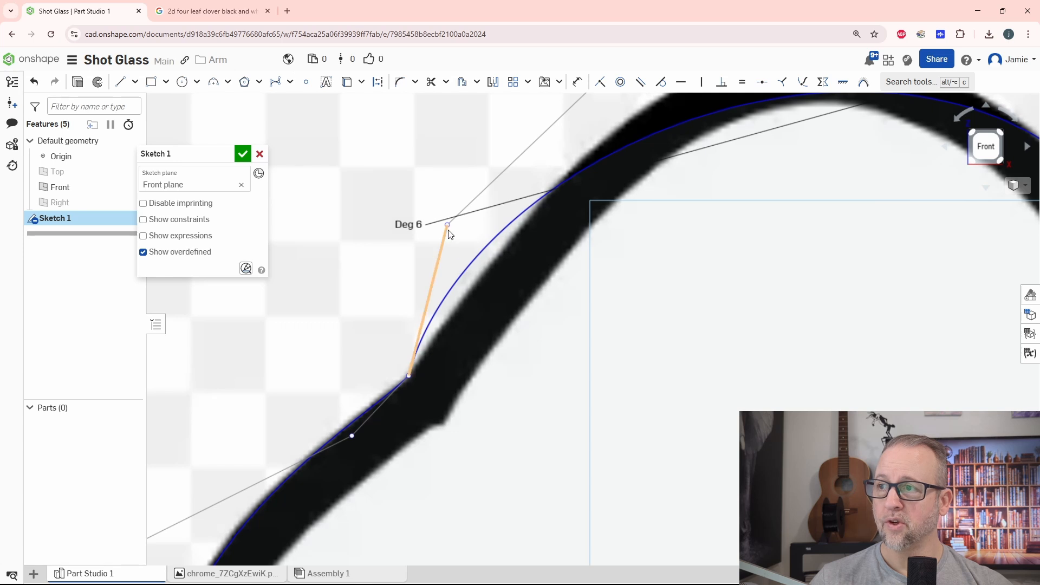
{"action": "left_click_drag", "start_coordinate": [447, 223], "coordinate": [523, 198]}
{"action": "scroll", "coordinate": [607, 233], "scroll_direction": "down", "scroll_amount": 5}
{"action": "scroll", "coordinate": [639, 347], "scroll_direction": "up", "scroll_amount": 2}
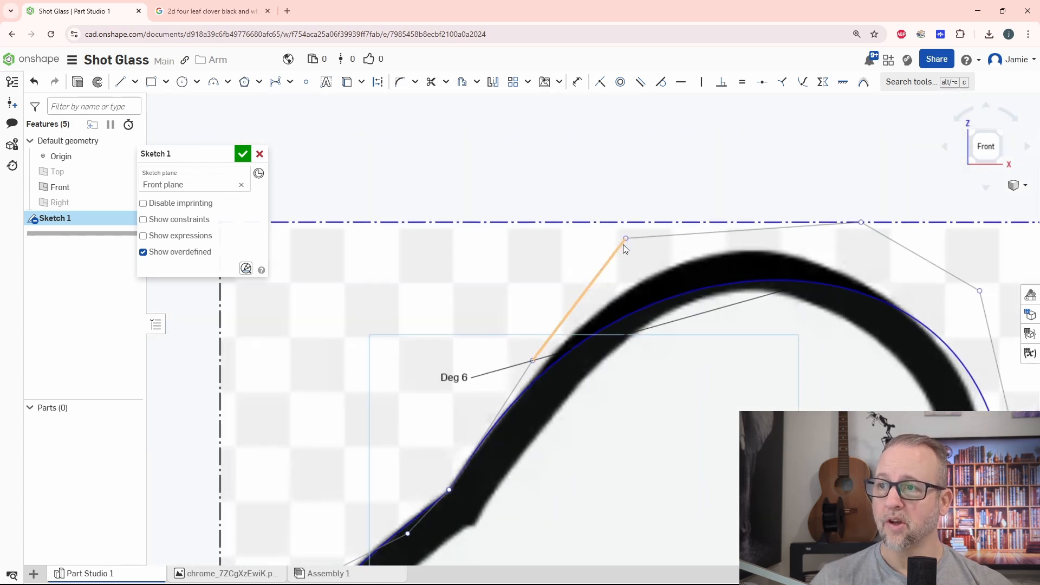
{"action": "left_click_drag", "start_coordinate": [626, 239], "coordinate": [675, 128]}
{"action": "scroll", "coordinate": [739, 391], "scroll_direction": "up", "scroll_amount": 5}
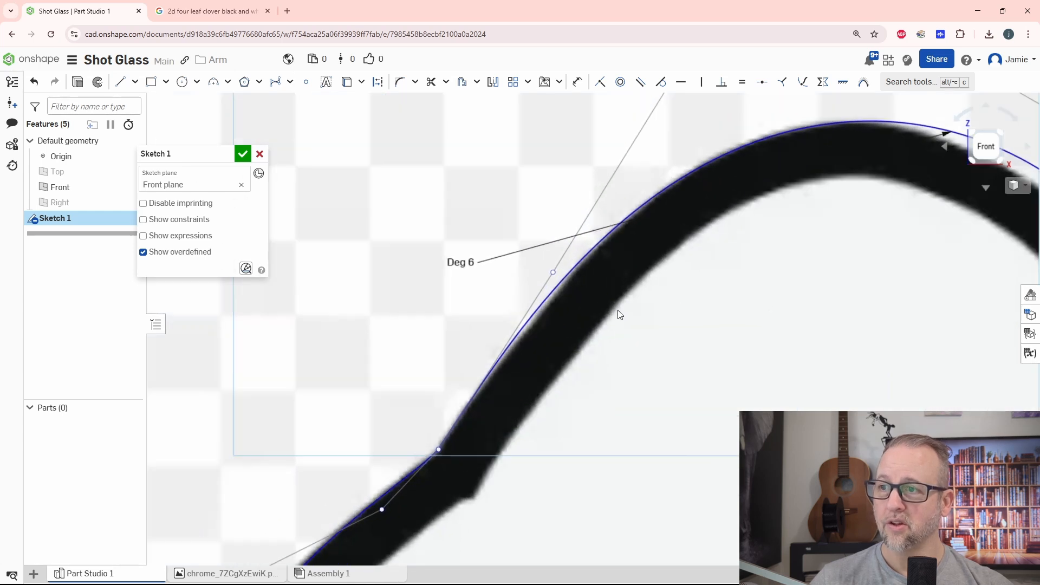
{"action": "left_click_drag", "start_coordinate": [527, 258], "coordinate": [547, 266]}
Move the top-lobe curve's shoulder control points inward to bring the curve closer to the lobe's inner descending side.
{"action": "middle_click_drag", "start_coordinate": [734, 284], "coordinate": [518, 486]}
{"action": "scroll", "coordinate": [590, 416], "scroll_direction": "up", "scroll_amount": 3}
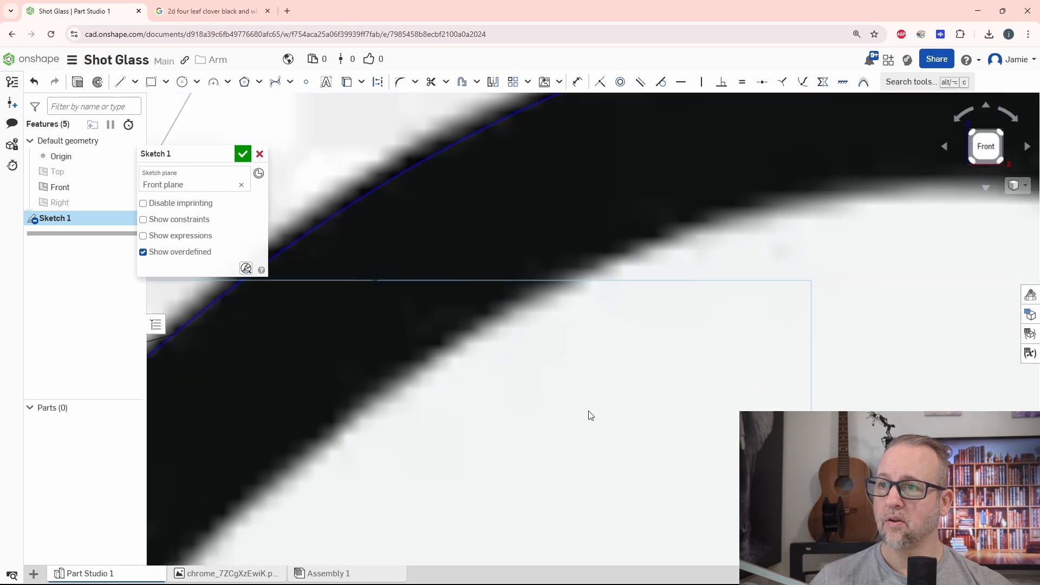
{"action": "scroll", "coordinate": [594, 415], "scroll_direction": "down", "scroll_amount": 6}
{"action": "left_click_drag", "start_coordinate": [591, 235], "coordinate": [579, 233]}
{"action": "middle_click_drag", "start_coordinate": [726, 425], "coordinate": [583, 329]}
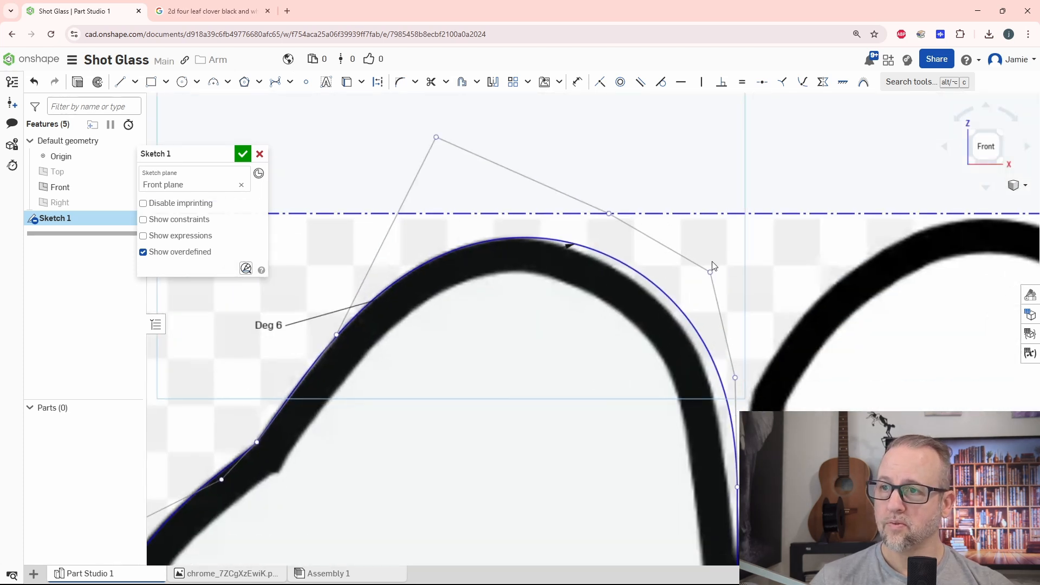
{"action": "left_click_drag", "start_coordinate": [711, 272], "coordinate": [677, 284]}
{"action": "middle_click_drag", "start_coordinate": [812, 410], "coordinate": [808, 280]}
{"action": "left_click_drag", "start_coordinate": [732, 248], "coordinate": [726, 252]}
Move the top-lobe curve's lower endpoint down the vertical line into the notch between the two upper leaves.
{"action": "middle_click_drag", "start_coordinate": [790, 361], "coordinate": [717, 222]}
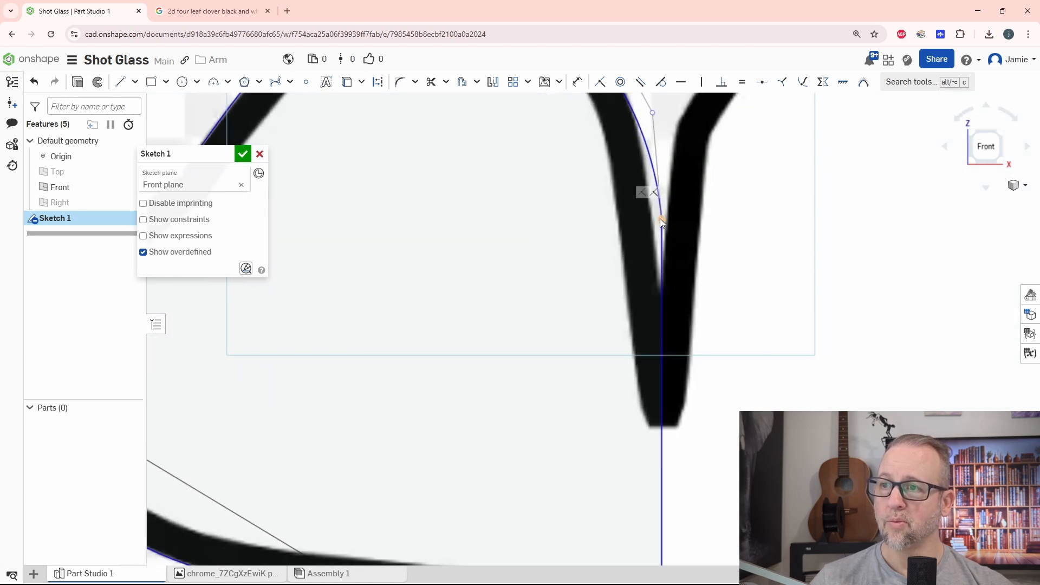
{"action": "left_click_drag", "start_coordinate": [660, 219], "coordinate": [661, 291]}
{"action": "middle_click_drag", "start_coordinate": [730, 243], "coordinate": [736, 333]}
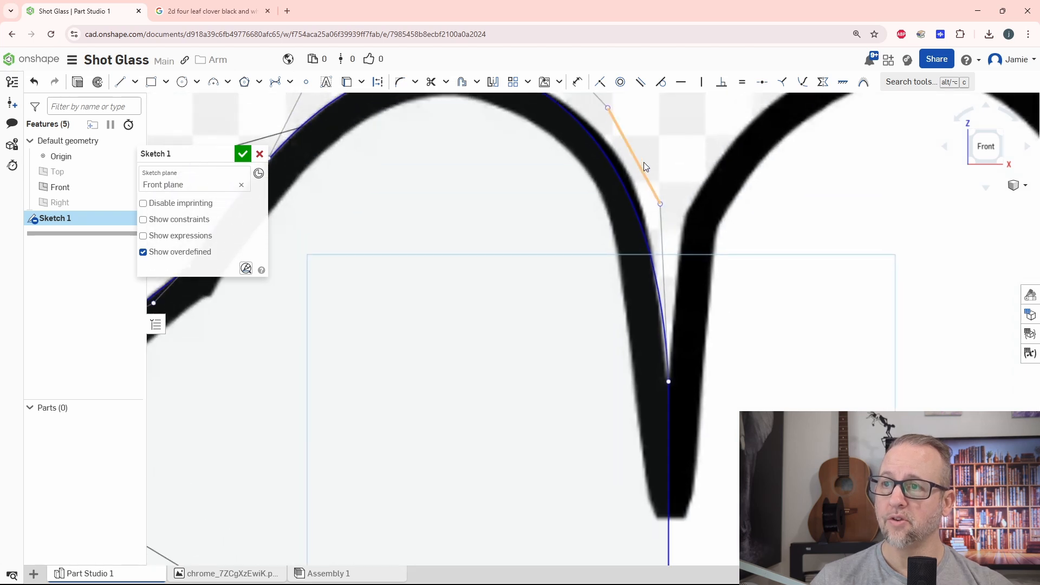
Fine-tune the two control points above the notch so the curve matches the lobe's descending edge.
{"action": "middle_click_drag", "start_coordinate": [644, 162], "coordinate": [679, 340]}
{"action": "left_click_drag", "start_coordinate": [644, 285], "coordinate": [658, 278]}
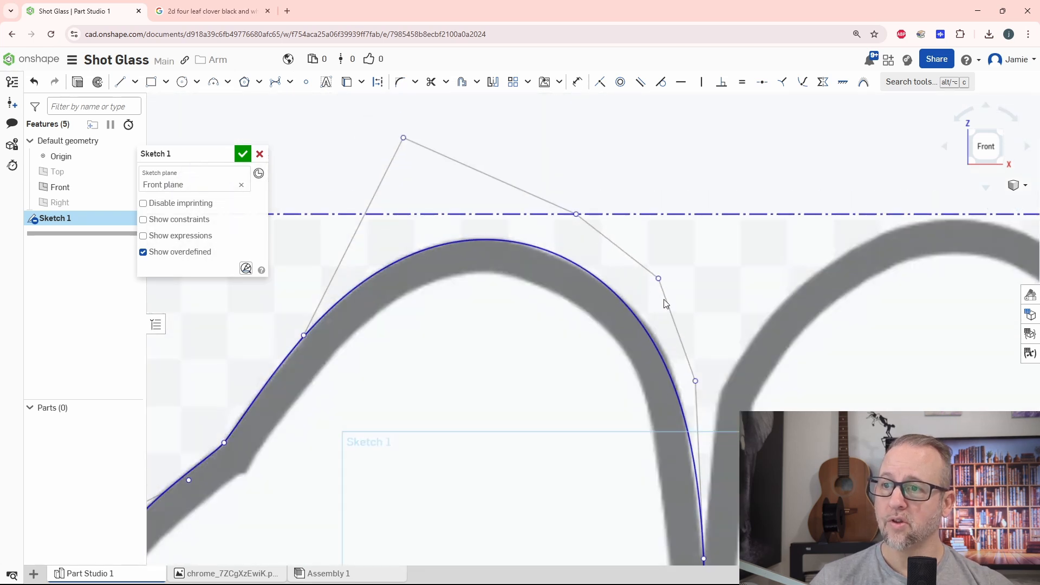
{"action": "left_click_drag", "start_coordinate": [695, 380], "coordinate": [703, 380]}
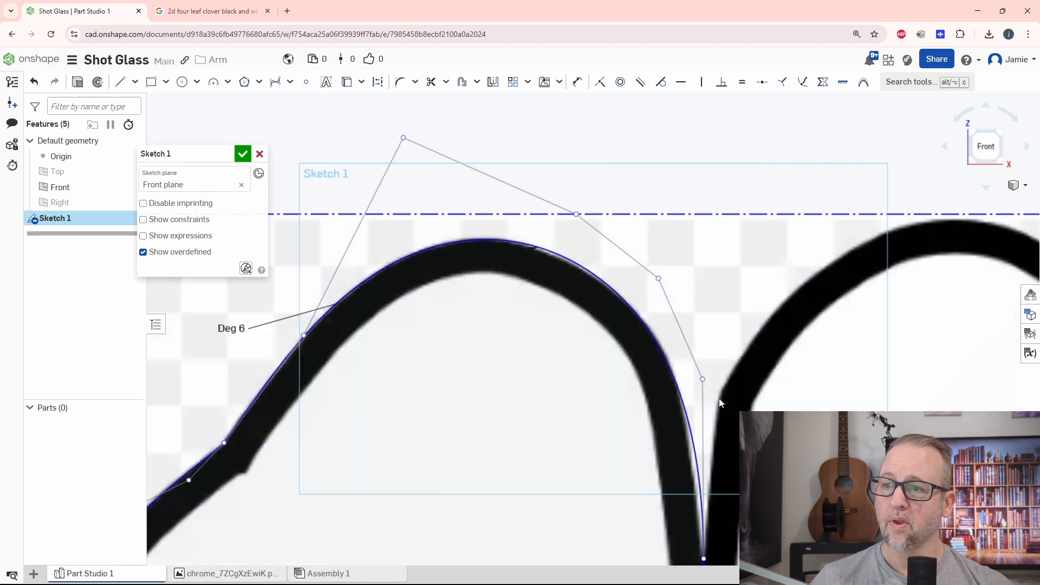
{"action": "middle_click_drag", "start_coordinate": [772, 438], "coordinate": [773, 309]}
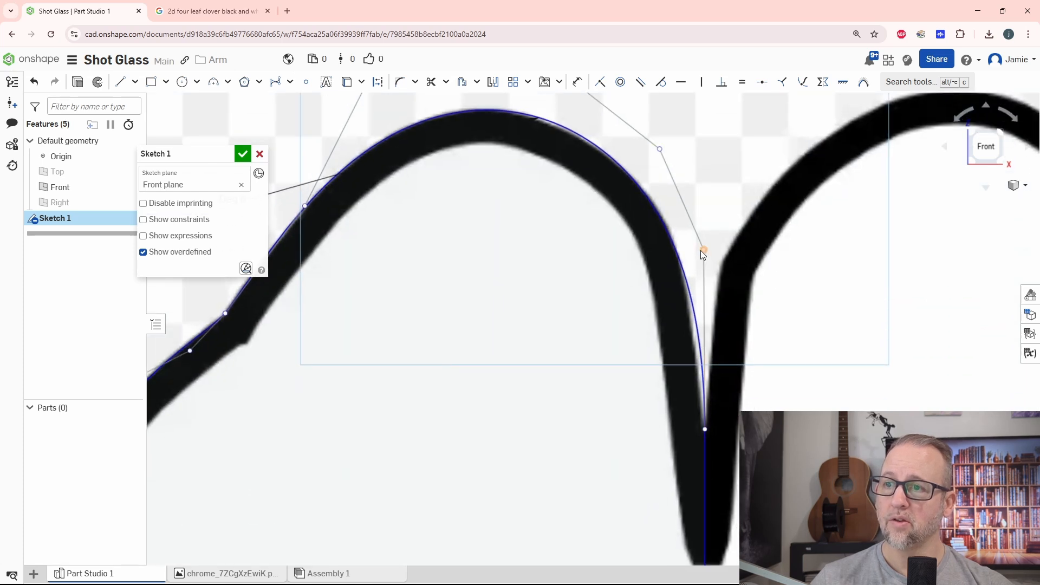
{"action": "mouse_move", "coordinate": [703, 250]}
{"action": "left_mouse_down"}
{"action": "mouse_move", "coordinate": [702, 263]}
{"action": "mouse_move", "coordinate": [703, 238]}
{"action": "left_mouse_up"}
Delete the constraint tying the control point to the image's top border and move that point slightly below the border.
{"action": "scroll", "coordinate": [715, 331], "scroll_direction": "down", "scroll_amount": 3}
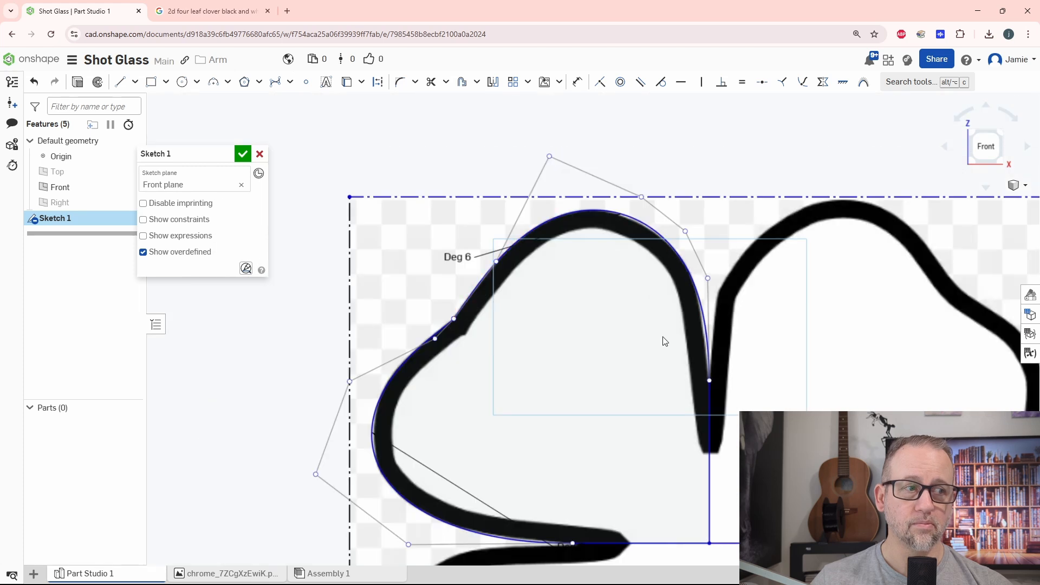
{"action": "middle_click_drag", "start_coordinate": [621, 391], "coordinate": [624, 337]}
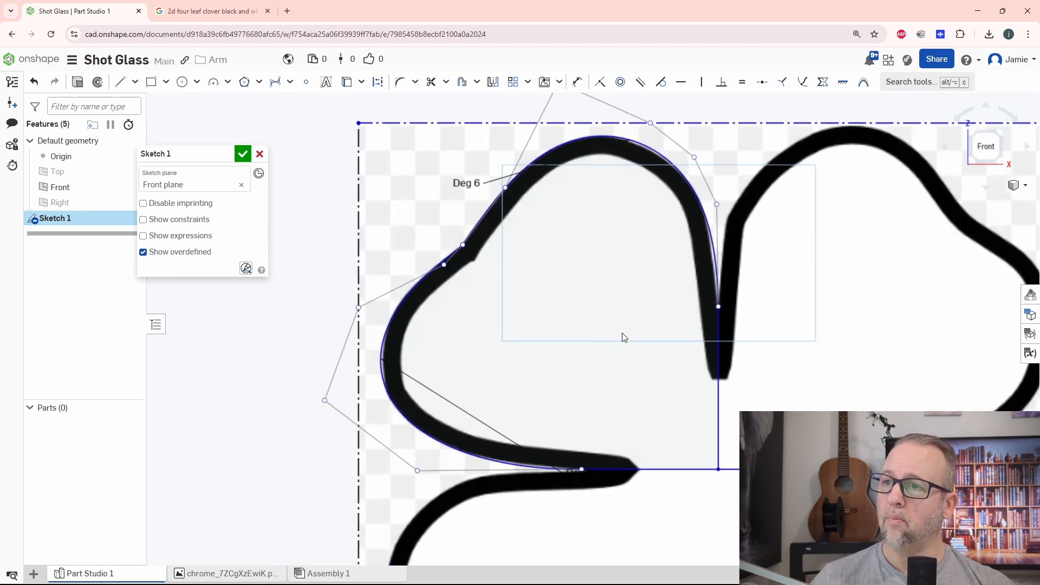
{"action": "scroll", "coordinate": [632, 255], "scroll_direction": "up", "scroll_amount": 5}
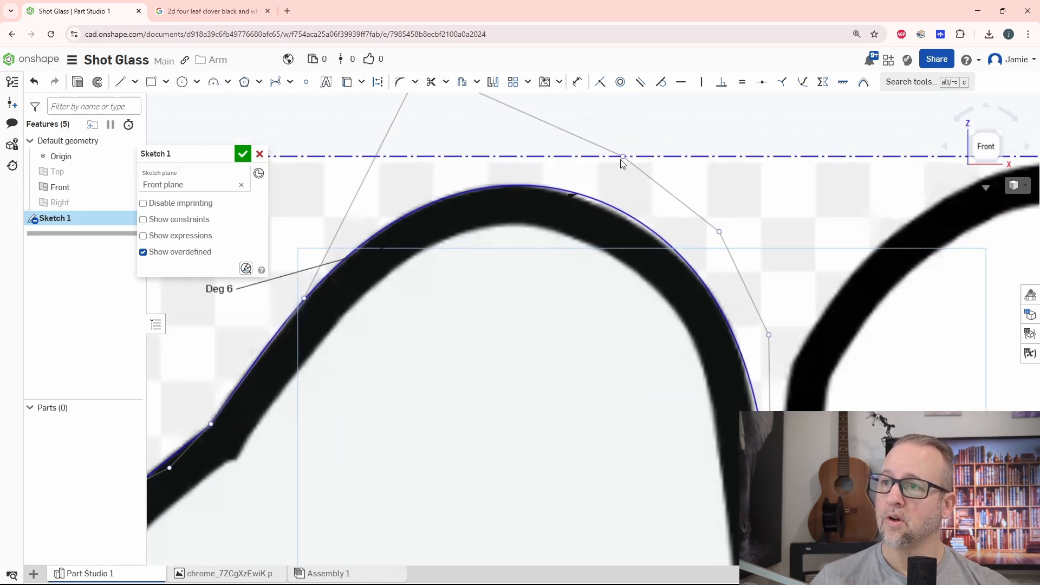
{"action": "mouse_move", "coordinate": [621, 162]}
{"action": "left_mouse_down"}
{"action": "mouse_move", "coordinate": [596, 176]}
{"action": "mouse_move", "coordinate": [592, 203]}
{"action": "mouse_move", "coordinate": [652, 177]}
{"action": "mouse_move", "coordinate": [617, 155]}
{"action": "mouse_move", "coordinate": [626, 157]}
{"action": "left_mouse_up"}
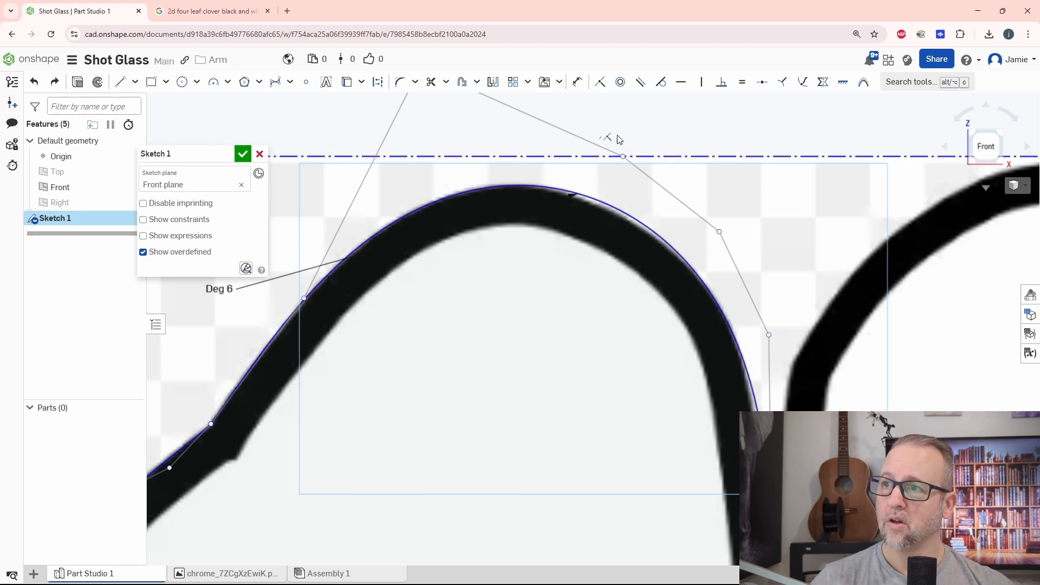
{"action": "key", "text": "Delete"}
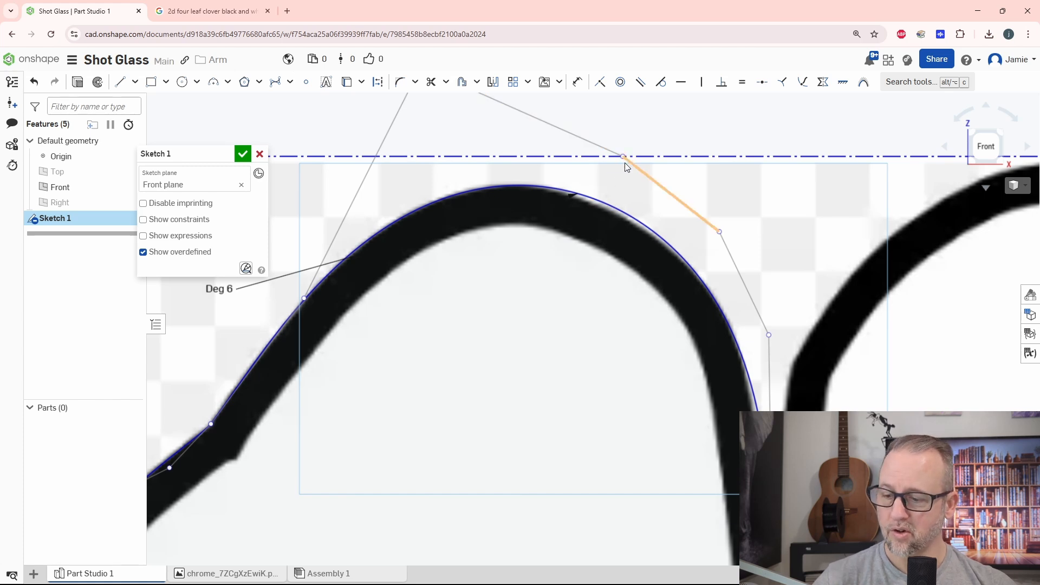
{"action": "mouse_move", "coordinate": [624, 157]}
{"action": "left_mouse_down"}
{"action": "mouse_move", "coordinate": [641, 147]}
{"action": "mouse_move", "coordinate": [610, 165]}
{"action": "left_mouse_up"}
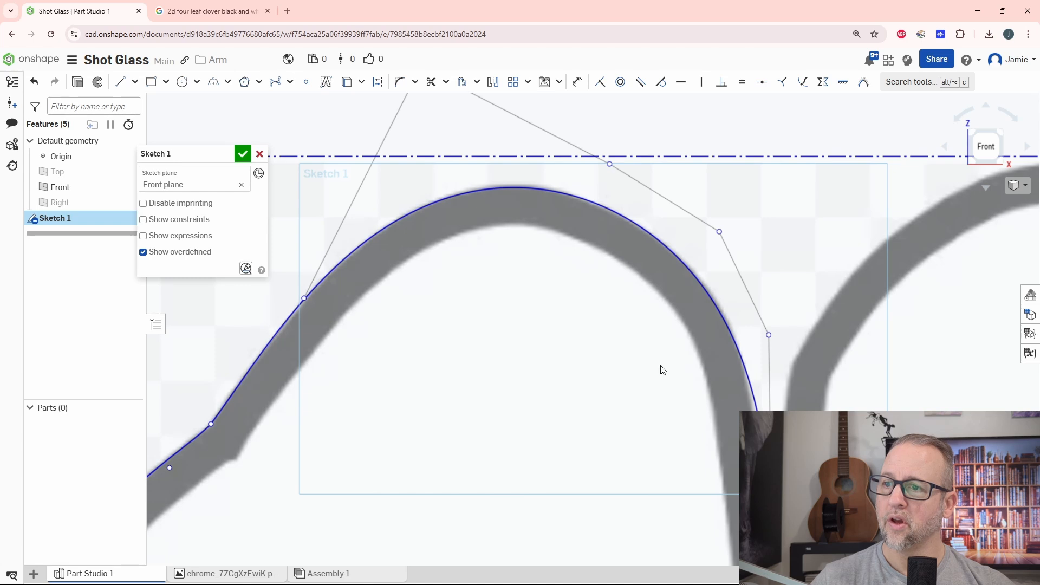
Check both Bezier curves against the upper-left leaf's outline, from the top lobe to the left notch.
{"action": "scroll", "coordinate": [662, 370], "scroll_direction": "down", "scroll_amount": 5}
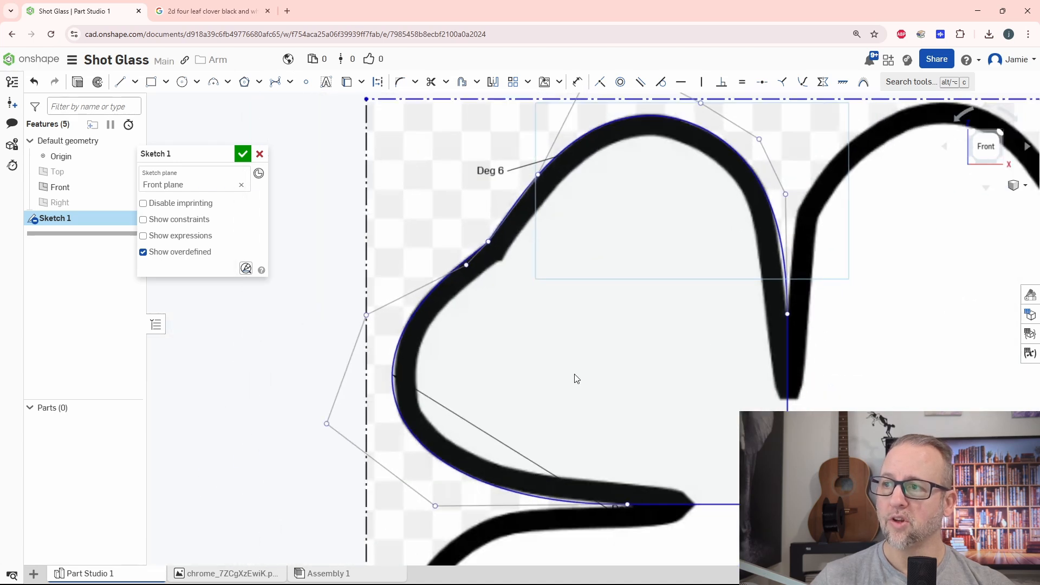
{"action": "scroll", "coordinate": [583, 348], "scroll_direction": "up", "scroll_amount": 5}
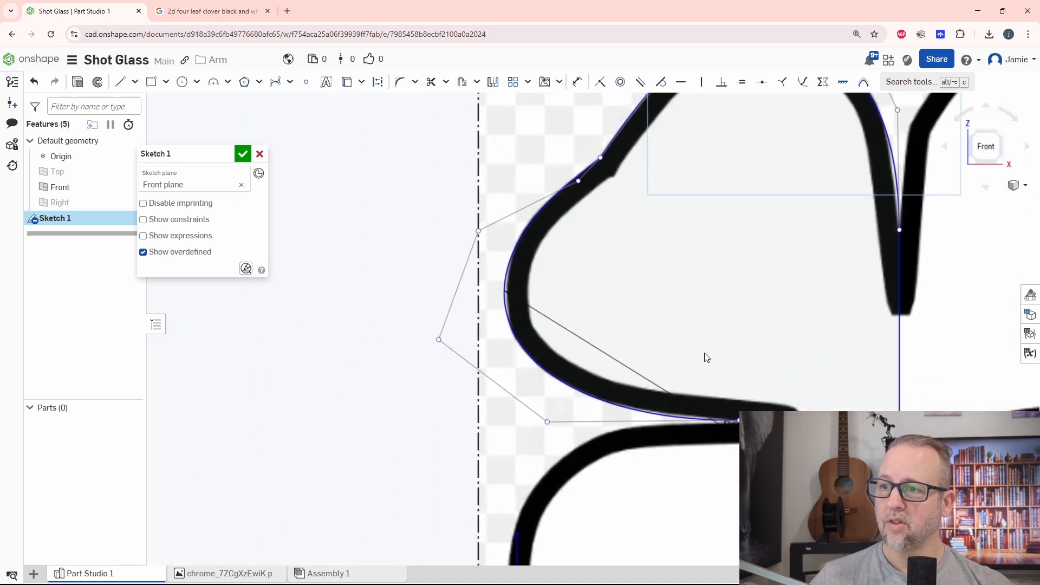
{"action": "scroll", "coordinate": [641, 344], "scroll_direction": "down", "scroll_amount": 5}
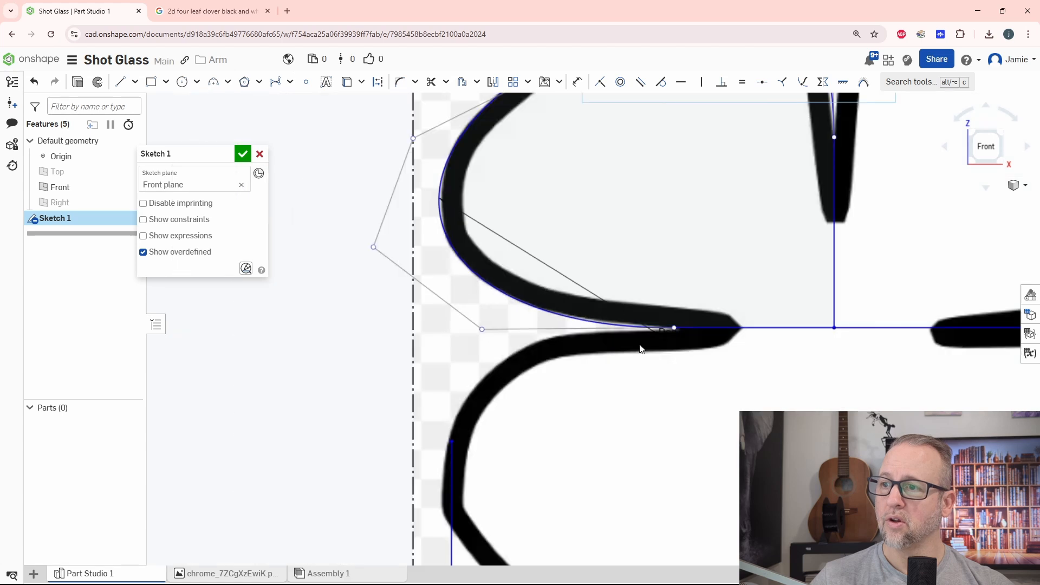
{"action": "scroll", "coordinate": [611, 301], "scroll_direction": "down", "scroll_amount": 2}
{"action": "scroll", "coordinate": [542, 247], "scroll_direction": "up", "scroll_amount": 4}
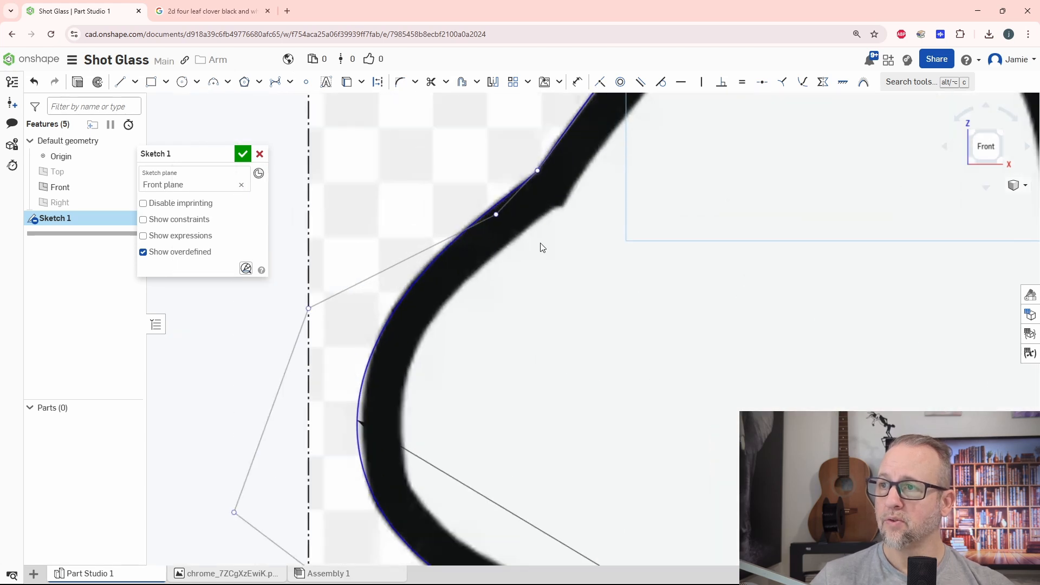
{"action": "scroll", "coordinate": [718, 309], "scroll_direction": "down", "scroll_amount": 3}
{"action": "scroll", "coordinate": [641, 232], "scroll_direction": "up", "scroll_amount": 2}
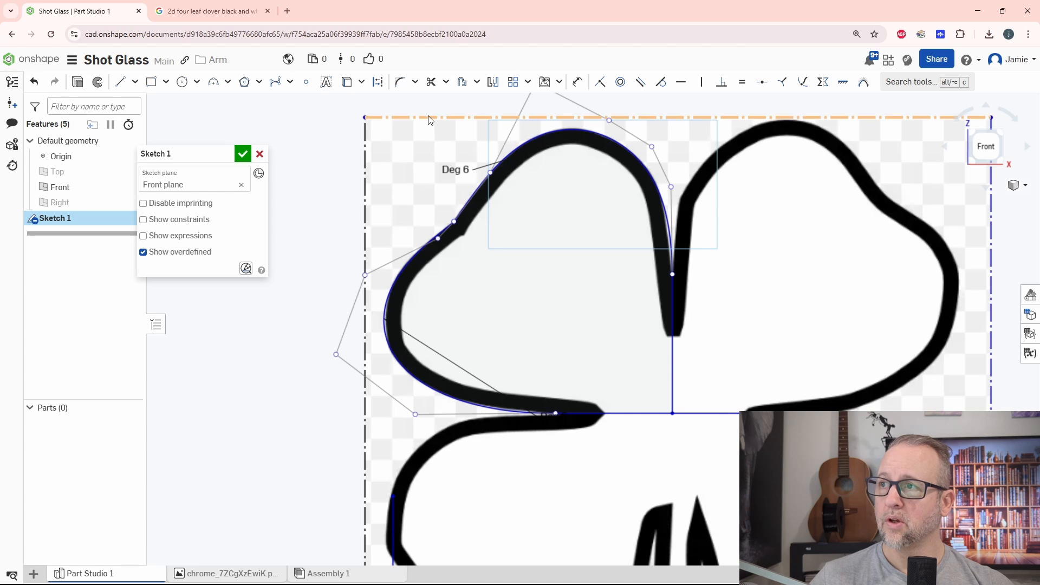
Mirror the upper-left leaf's two Bezier curves across the vertical centre line to form the upper-right leaf.
{"action": "left_click", "coordinate": [493, 83]}
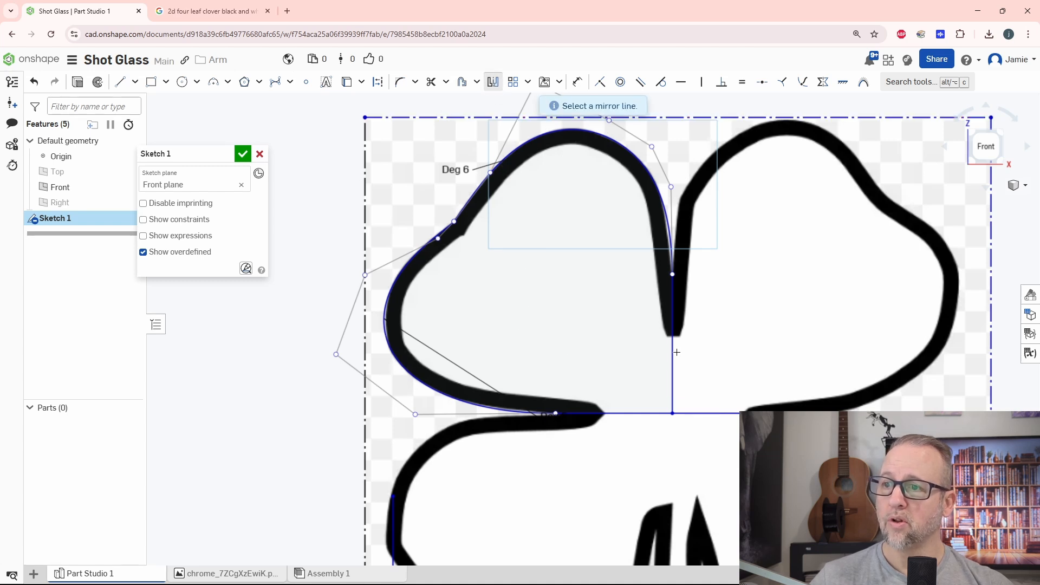
{"action": "left_click", "coordinate": [673, 352]}
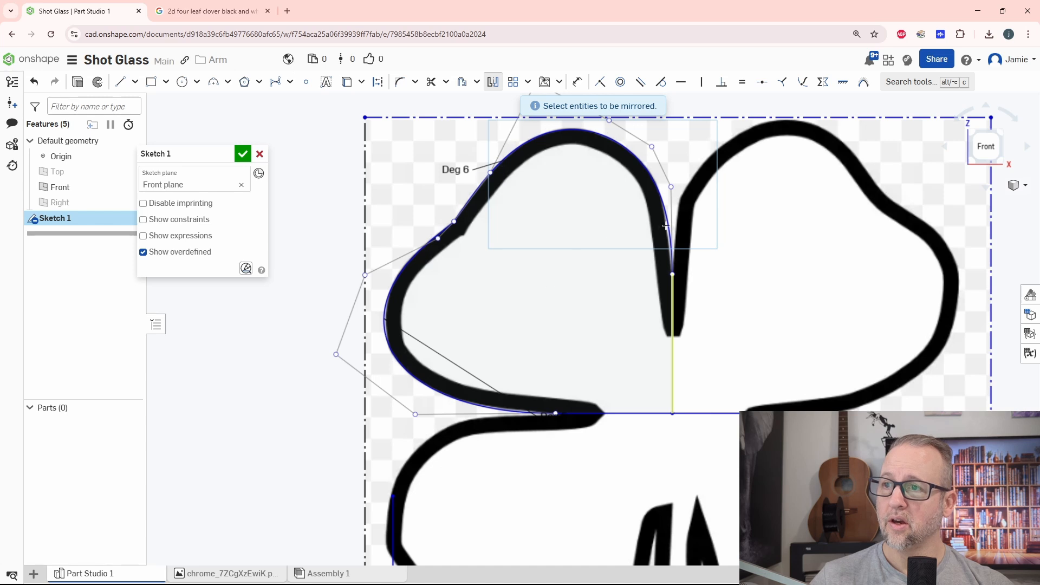
{"action": "left_click", "coordinate": [665, 225]}
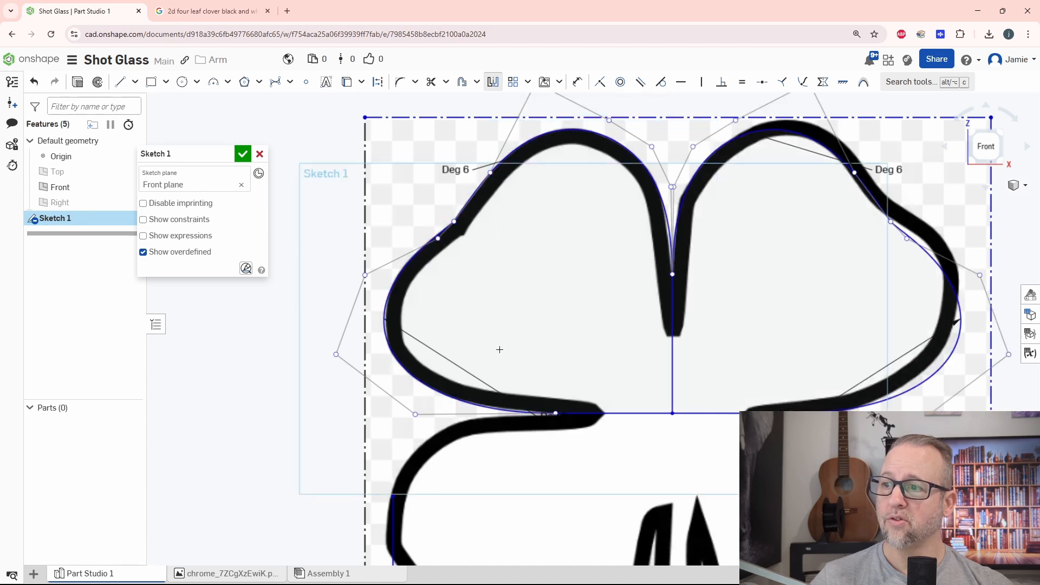
Mirror the upper leaves' Bezier curves across the horizontal centre line to form the two lower leaves.
{"action": "middle_click_drag", "start_coordinate": [574, 356], "coordinate": [464, 343]}
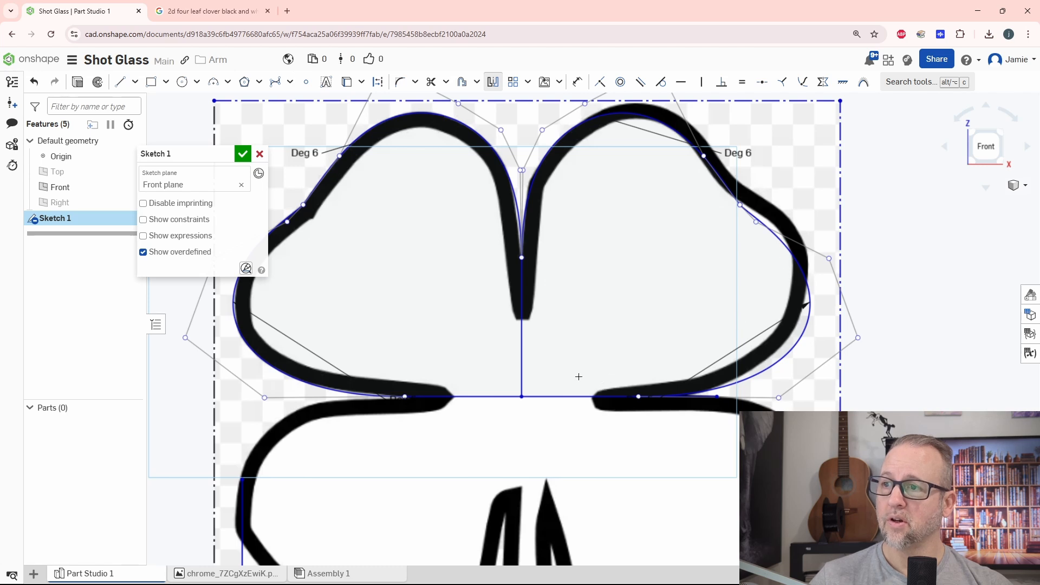
{"action": "middle_click_drag", "start_coordinate": [593, 371], "coordinate": [700, 280]}
{"action": "mouse_move", "coordinate": [661, 365]}
{"action": "middle_mouse_down"}
{"action": "mouse_move", "coordinate": [687, 290]}
{"action": "mouse_move", "coordinate": [721, 376]}
{"action": "middle_mouse_up"}
{"action": "scroll", "coordinate": [697, 306], "scroll_direction": "down", "scroll_amount": 3}
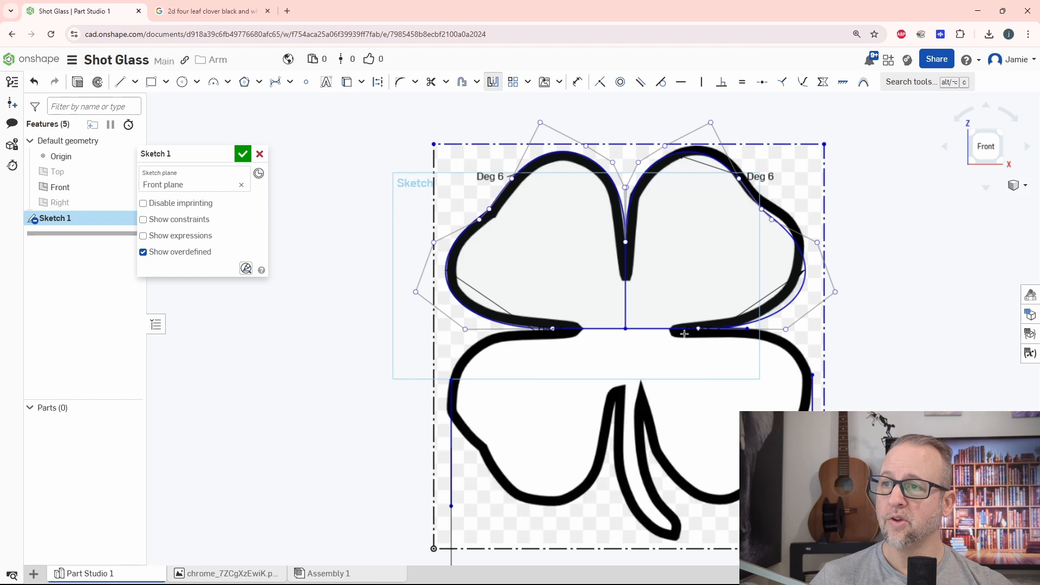
{"action": "left_click", "coordinate": [493, 85]}
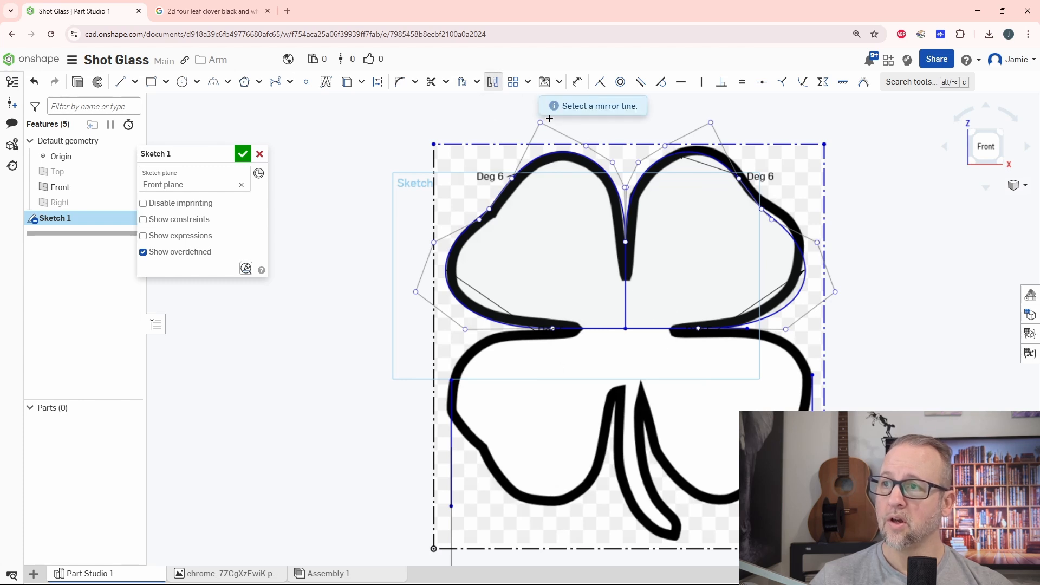
{"action": "left_click", "coordinate": [588, 328]}
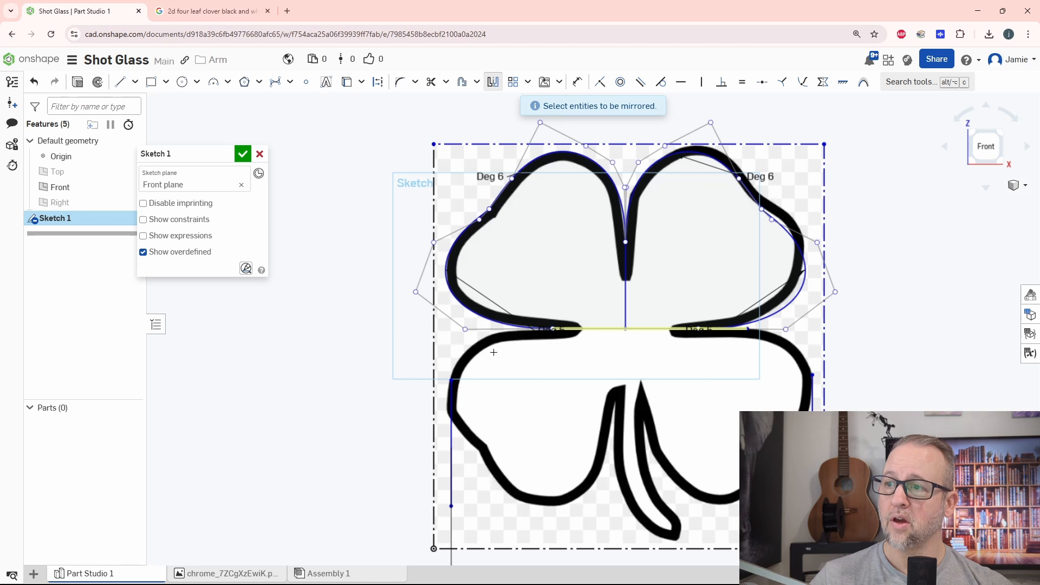
{"action": "left_click", "coordinate": [504, 331]}
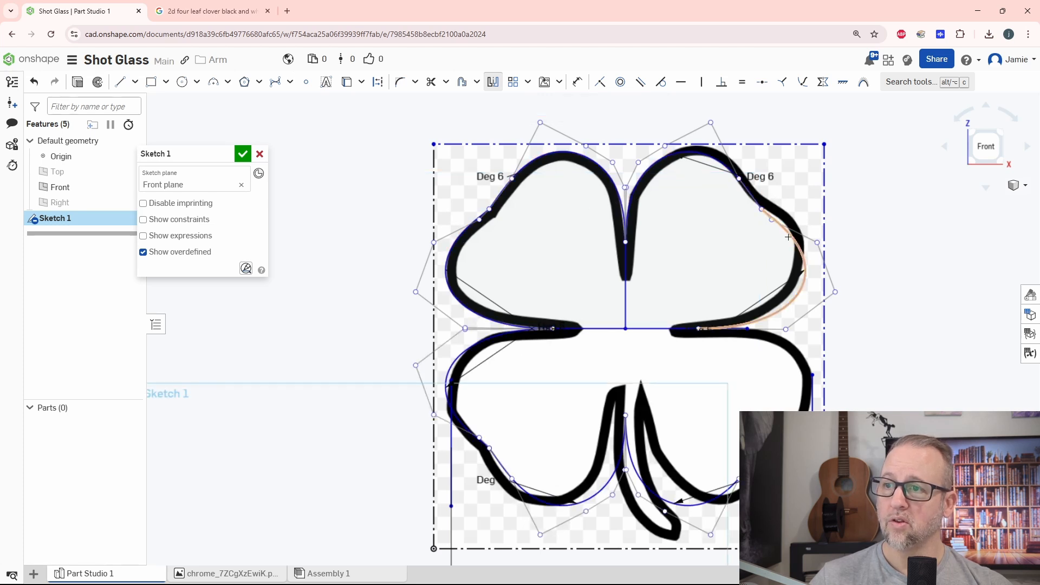
{"action": "left_click", "coordinate": [781, 299]}
Examine how the mirrored curves fit the lower leaves and the stem area of the clover image.
{"action": "middle_click_drag", "start_coordinate": [707, 409], "coordinate": [712, 290]}
{"action": "scroll", "coordinate": [645, 380], "scroll_direction": "up", "scroll_amount": 4}
{"action": "scroll", "coordinate": [703, 365], "scroll_direction": "down", "scroll_amount": 4}
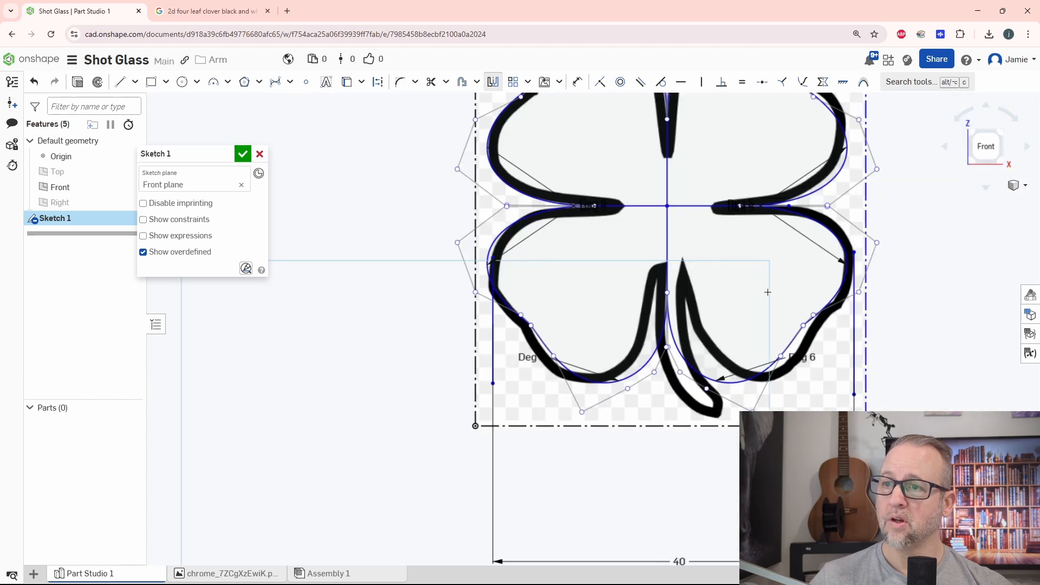
{"action": "middle_click_drag", "start_coordinate": [775, 277], "coordinate": [686, 347]}
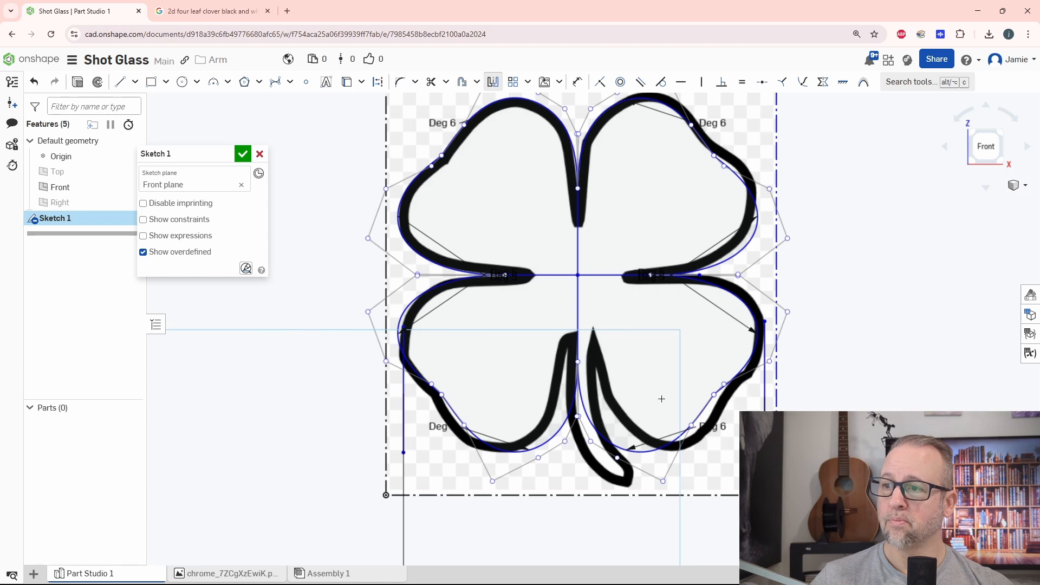
{"action": "middle_click_drag", "start_coordinate": [662, 399], "coordinate": [716, 321]}
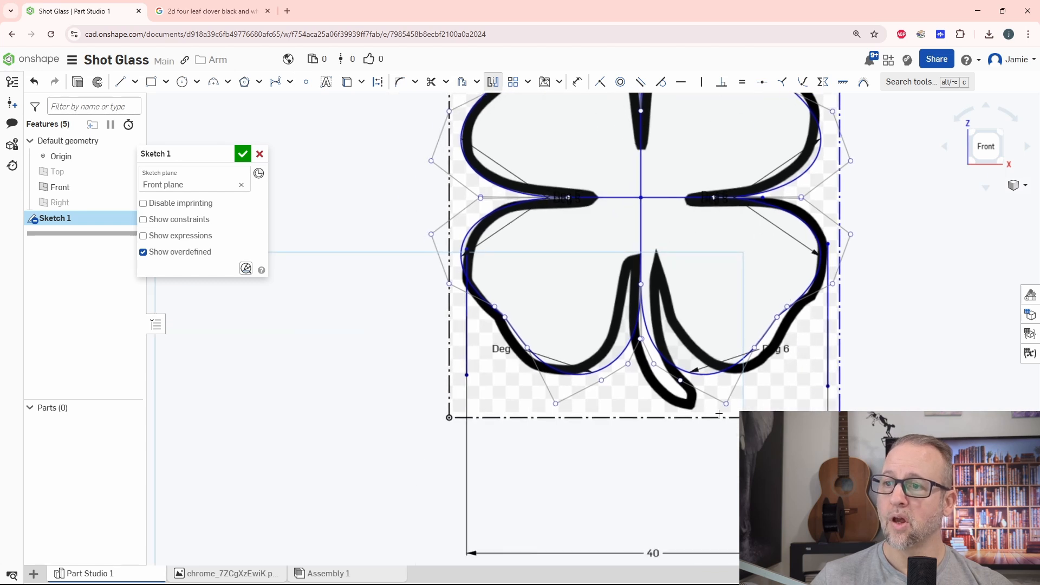
{"action": "middle_click_drag", "start_coordinate": [821, 395], "coordinate": [764, 393]}
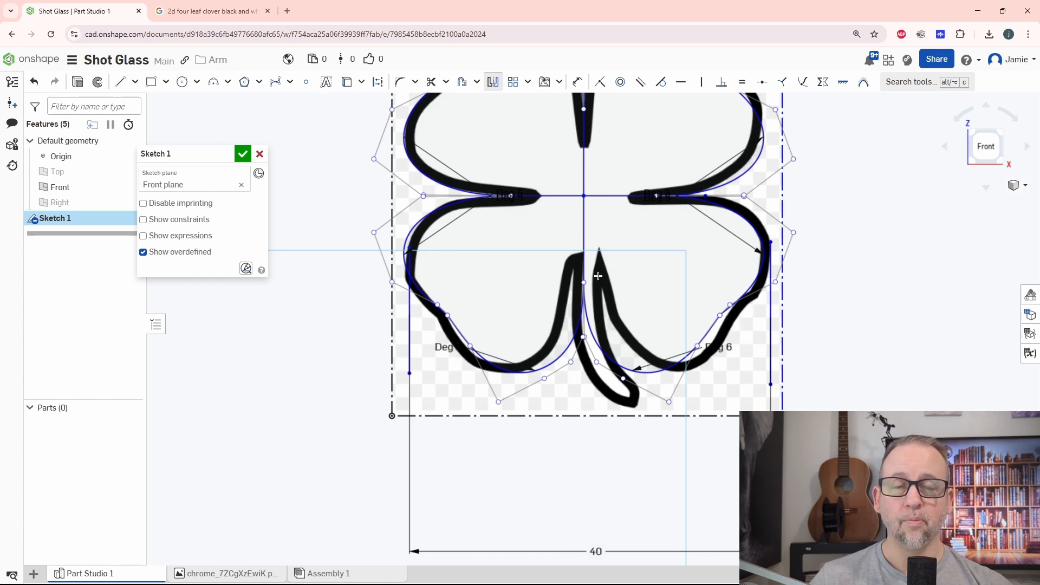
{"action": "middle_click_drag", "start_coordinate": [780, 372], "coordinate": [769, 294]}
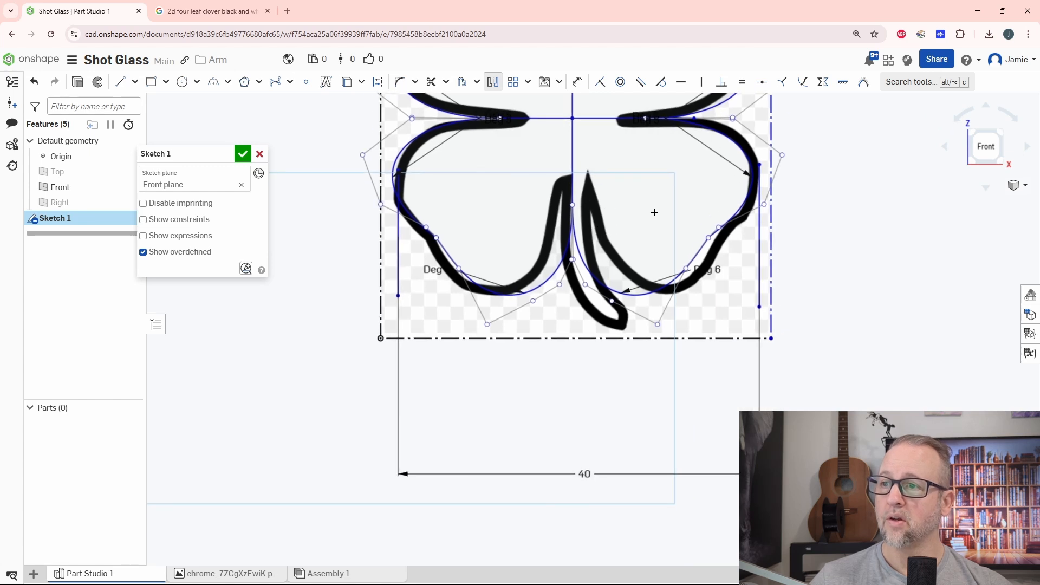
{"action": "middle_click_drag", "start_coordinate": [687, 269], "coordinate": [672, 318]}
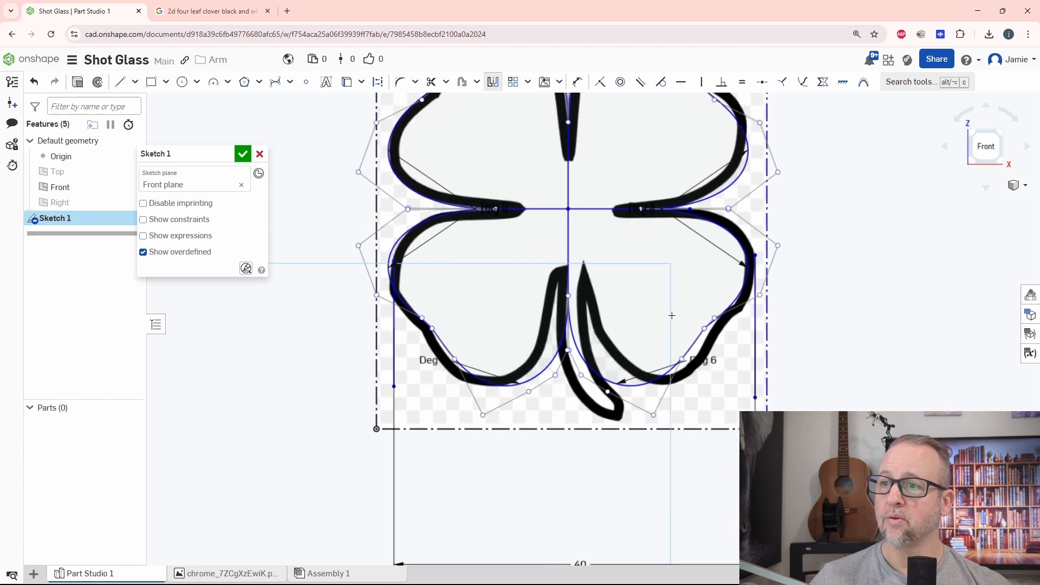
Draw a three-point arc of about 70 mm radius along the stem's right edge, extending down past the lower border of the clover image.
{"action": "scroll", "coordinate": [672, 308], "scroll_direction": "up", "scroll_amount": 2}
{"action": "scroll", "coordinate": [672, 307], "scroll_direction": "down", "scroll_amount": 3}
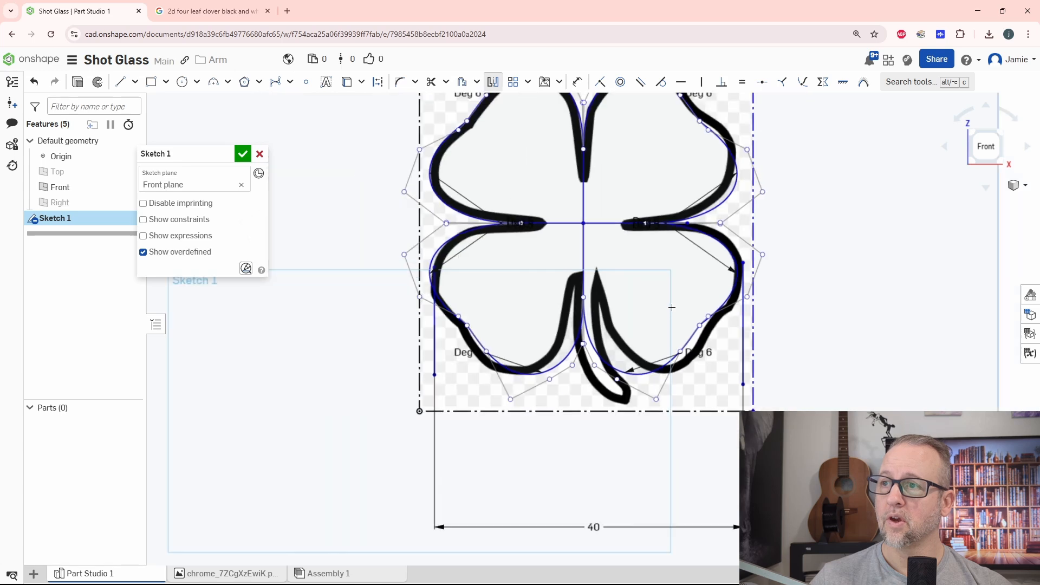
{"action": "middle_click_drag", "start_coordinate": [681, 334], "coordinate": [664, 274]}
{"action": "scroll", "coordinate": [591, 261], "scroll_direction": "up", "scroll_amount": 2}
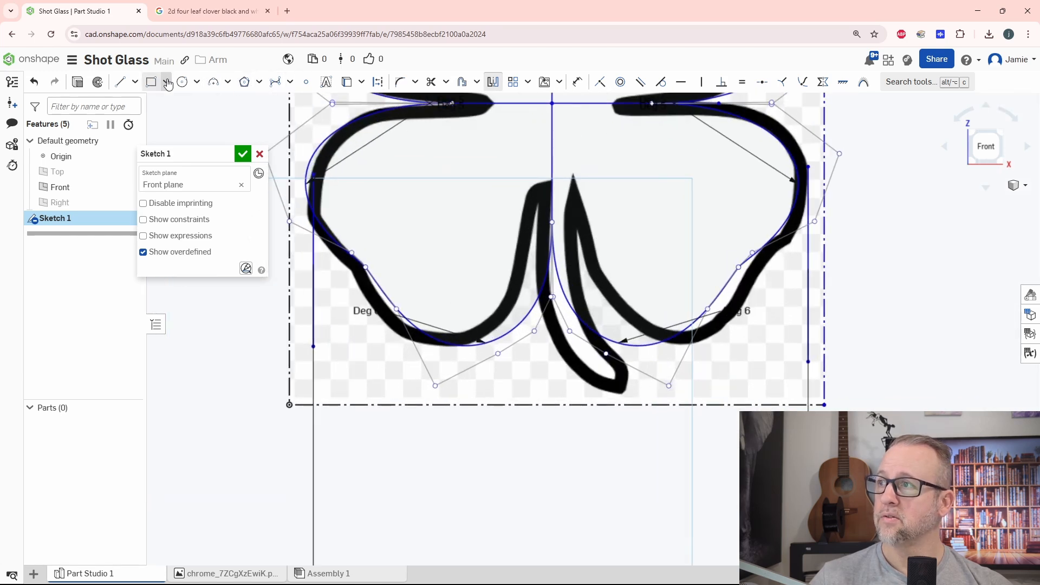
{"action": "left_click", "coordinate": [228, 81]}
{"action": "left_click", "coordinate": [228, 103]}
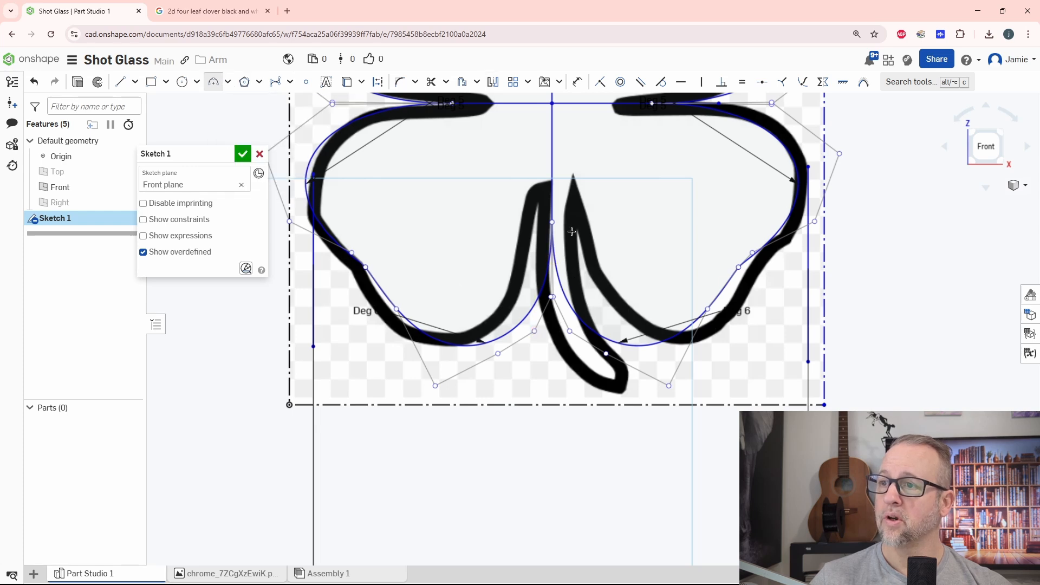
{"action": "left_click", "coordinate": [580, 304]}
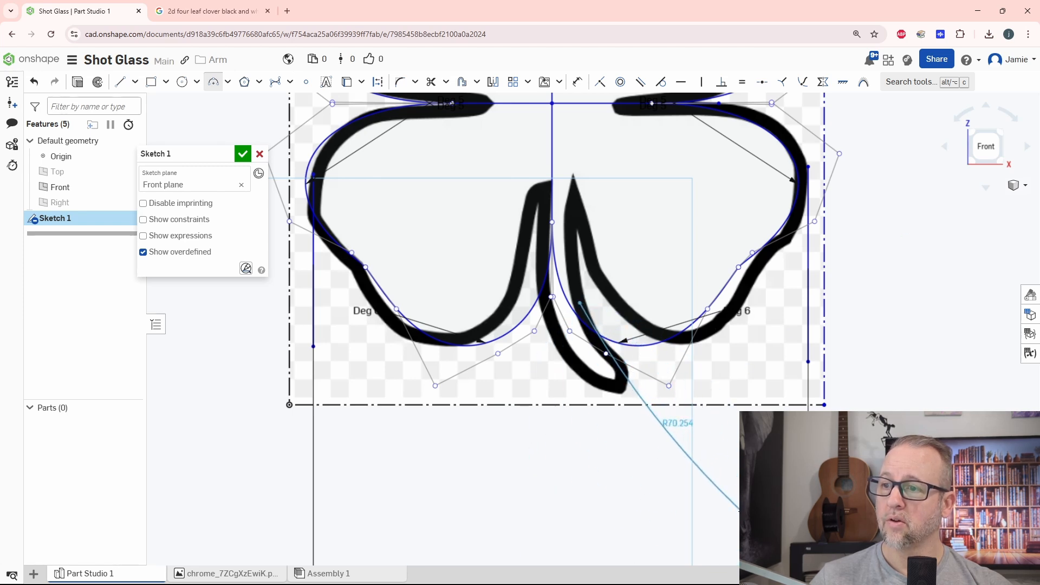
{"action": "left_click", "coordinate": [743, 511]}
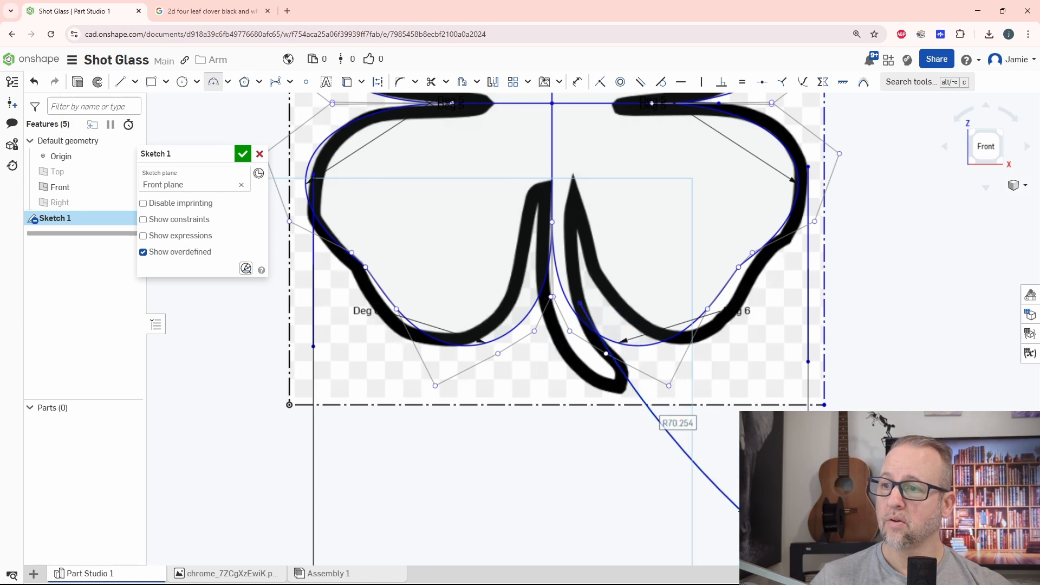
Draw a second three-point arc of about 37 mm radius along the stem's left edge, ending below the image beside the first arc.
{"action": "left_click", "coordinate": [538, 257]}
{"action": "middle_click_drag", "start_coordinate": [634, 509], "coordinate": [626, 332]}
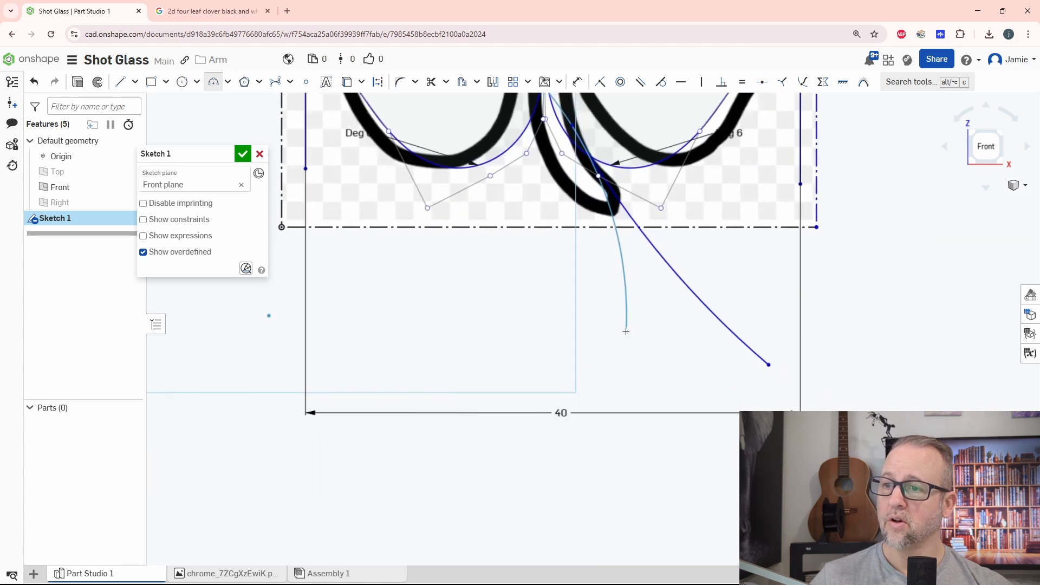
{"action": "left_click", "coordinate": [692, 411]}
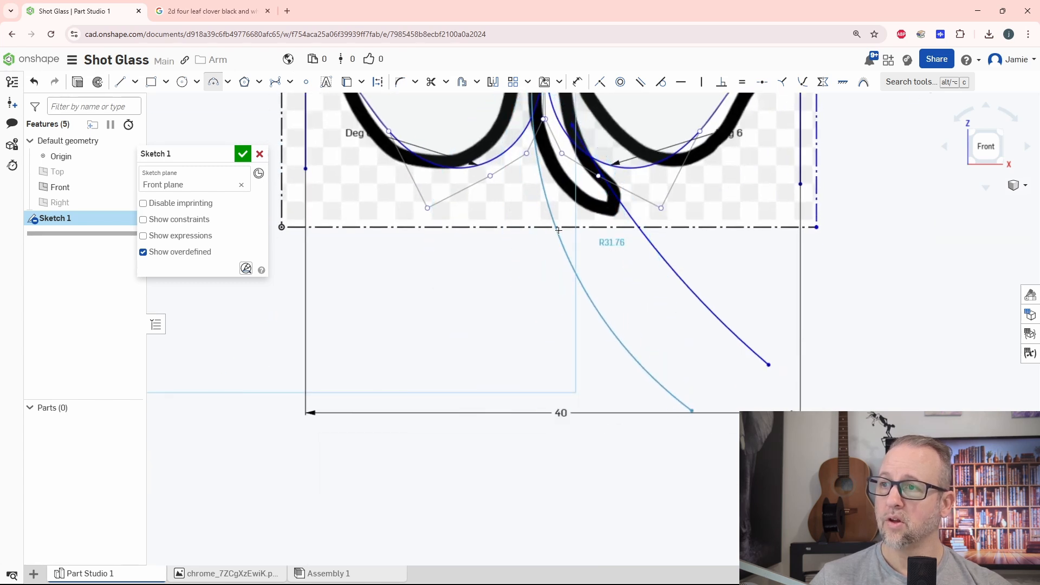
{"action": "left_click", "coordinate": [622, 250]}
{"action": "scroll", "coordinate": [622, 251], "scroll_direction": "down", "scroll_amount": 3}
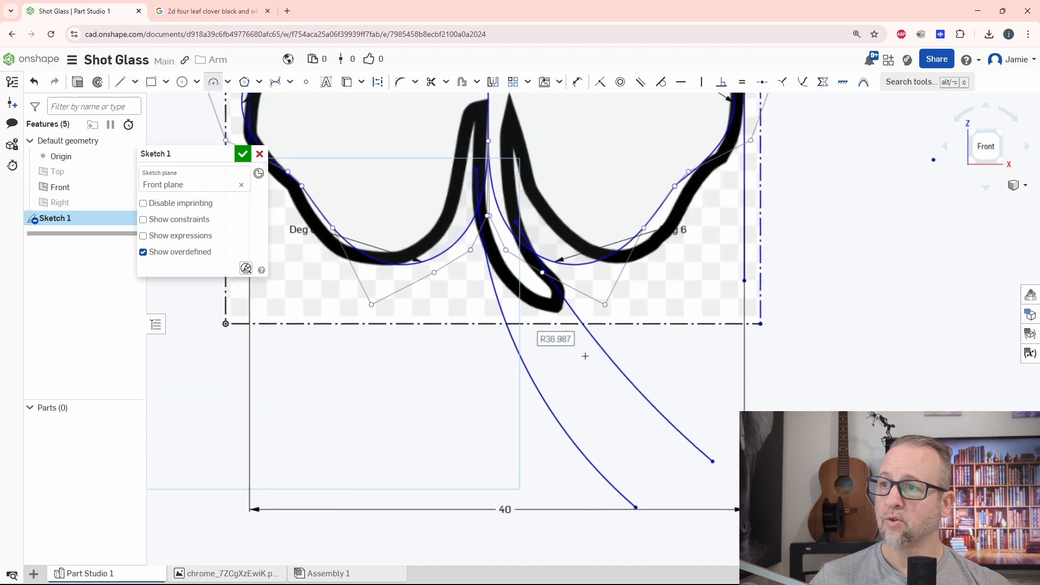
Set the horizontal distance between the upper endpoints of the two stem arcs to 3 mm.
{"action": "scroll", "coordinate": [539, 325], "scroll_direction": "up", "scroll_amount": 2}
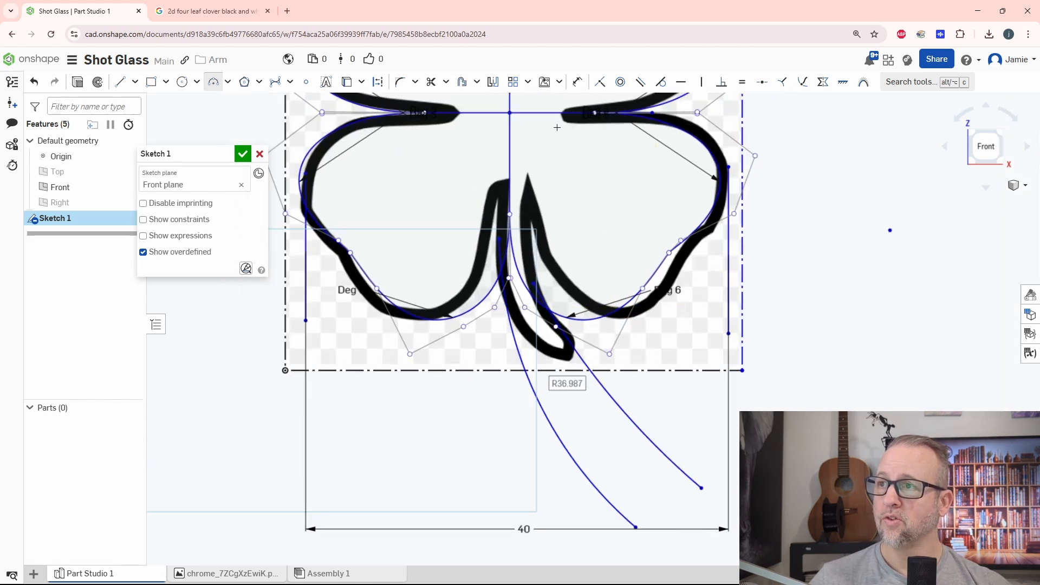
{"action": "left_click", "coordinate": [578, 82]}
{"action": "scroll", "coordinate": [542, 255], "scroll_direction": "up", "scroll_amount": 3}
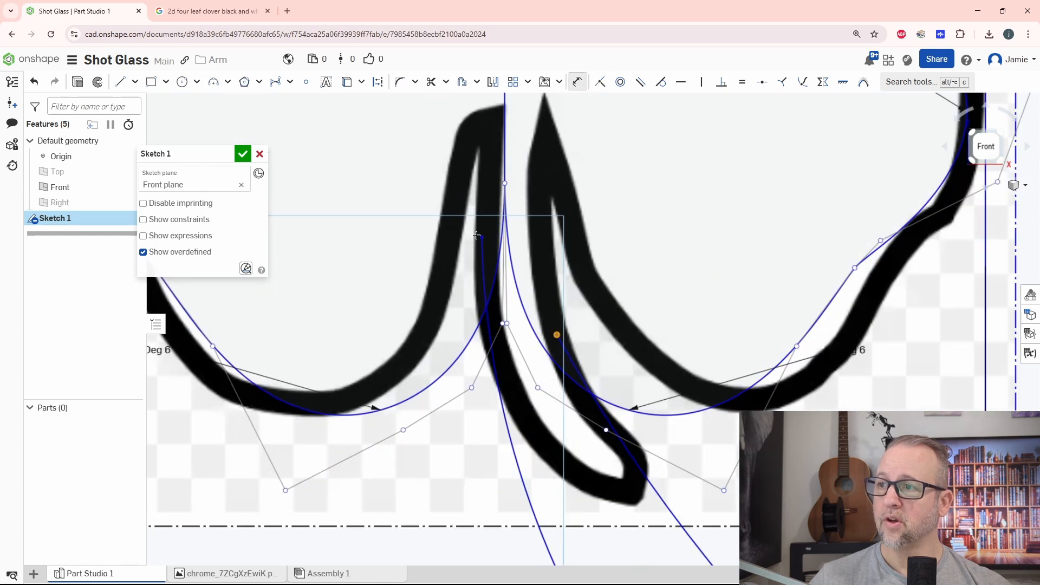
{"action": "left_click", "coordinate": [524, 208]}
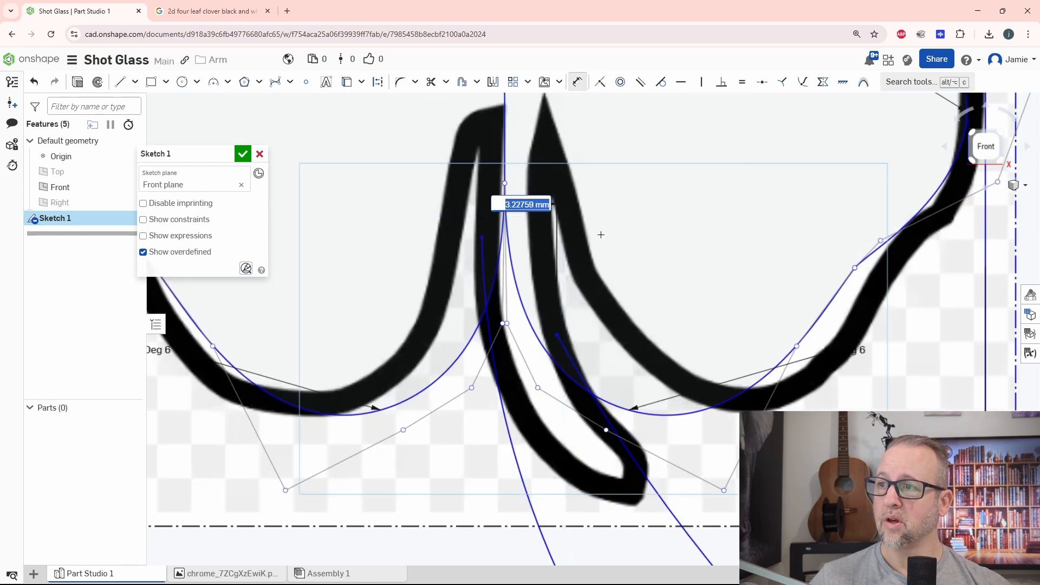
{"action": "key", "text": "Return"}
Set the distance between the lower endpoints of the two stem arcs to 3 mm.
{"action": "scroll", "coordinate": [639, 234], "scroll_direction": "down", "scroll_amount": 2}
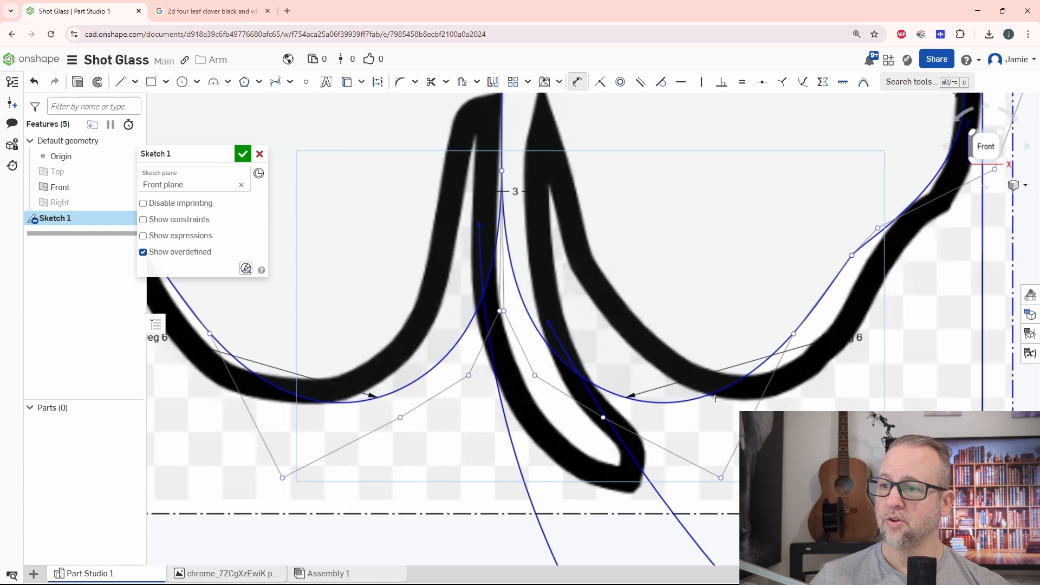
{"action": "middle_click_drag", "start_coordinate": [717, 305], "coordinate": [605, 239]}
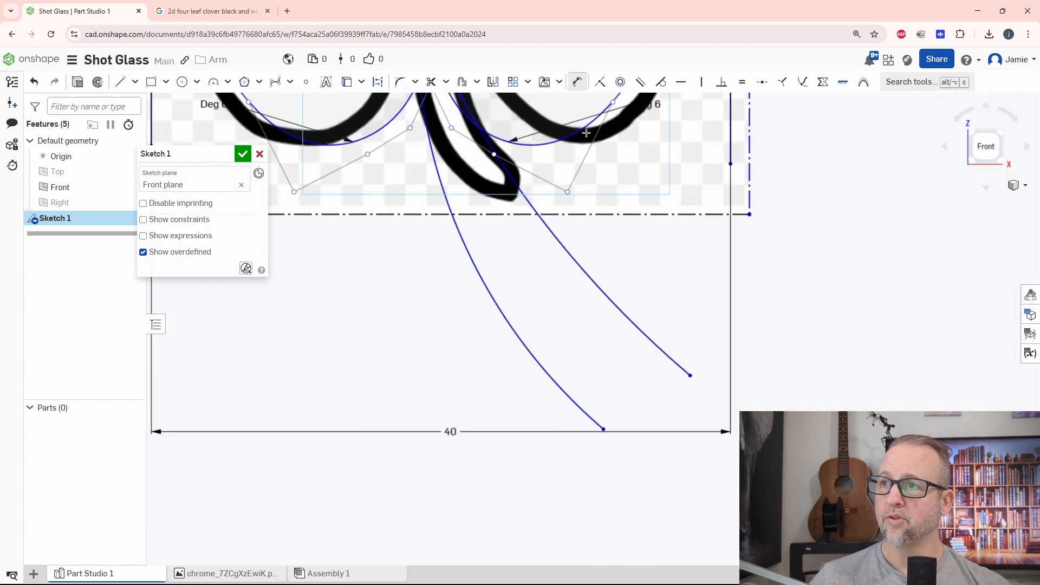
{"action": "left_click", "coordinate": [603, 431]}
{"action": "left_click", "coordinate": [632, 399]}
{"action": "type", "text": "3"}
{"action": "key", "text": "Return"}
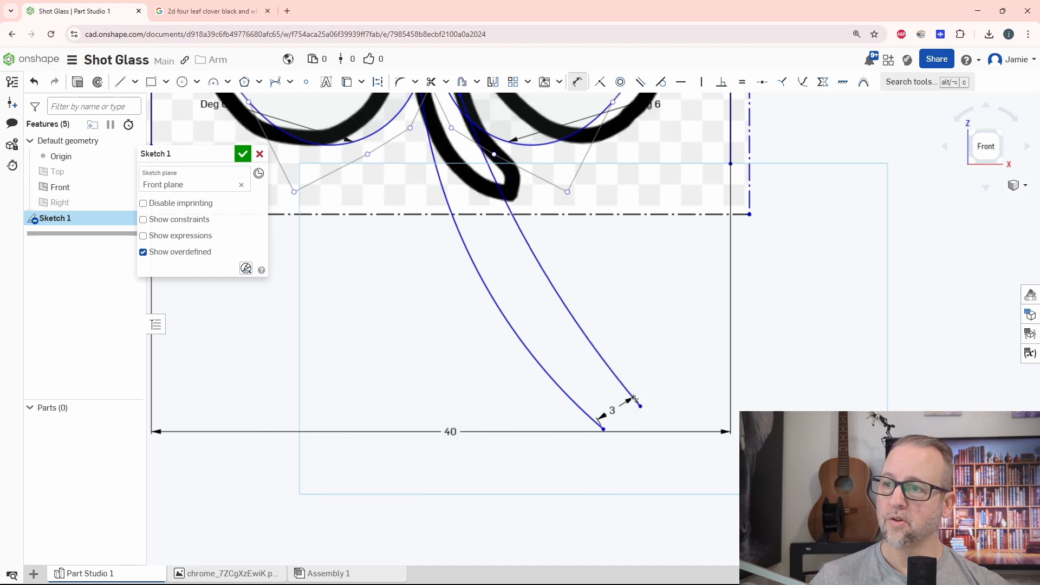
Close the stem's lower end with a rounded three-point arc of 1.5 mm radius joining the two arc endpoints.
{"action": "scroll", "coordinate": [631, 260], "scroll_direction": "down", "scroll_amount": 3}
{"action": "middle_click_drag", "start_coordinate": [631, 260], "coordinate": [649, 385]}
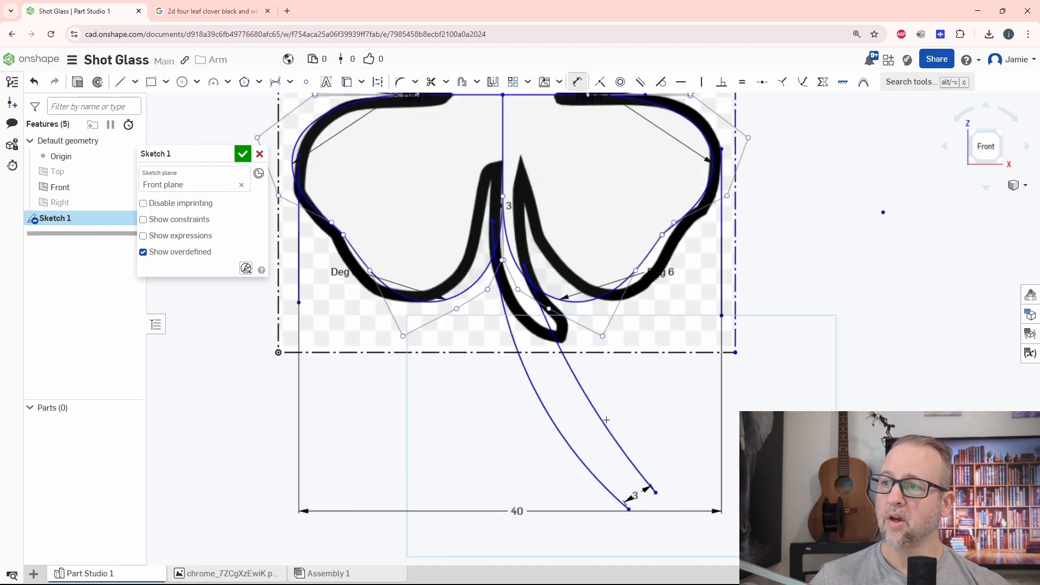
{"action": "scroll", "coordinate": [644, 351], "scroll_direction": "up", "scroll_amount": 3}
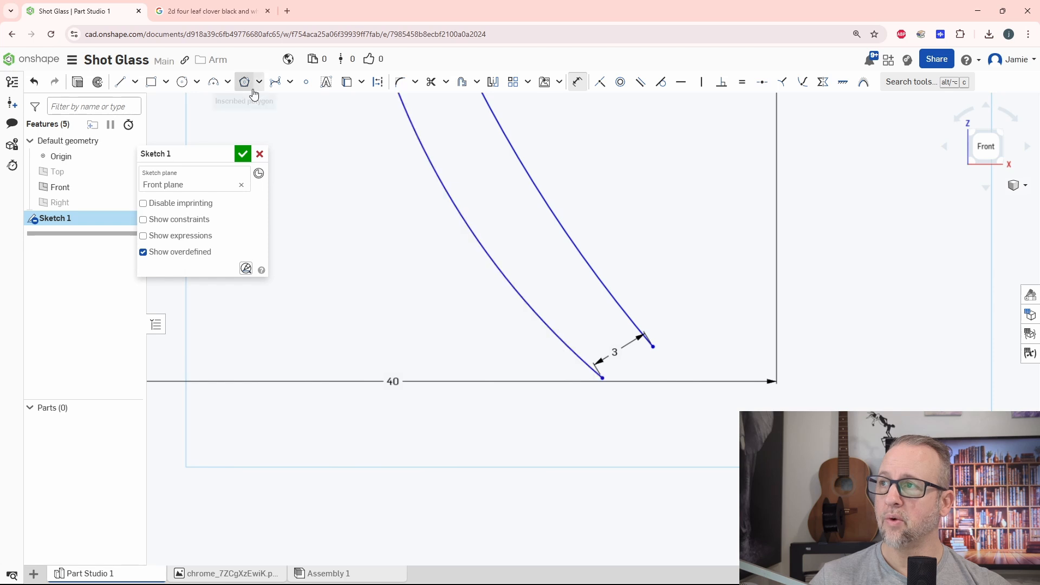
{"action": "left_click", "coordinate": [219, 83]}
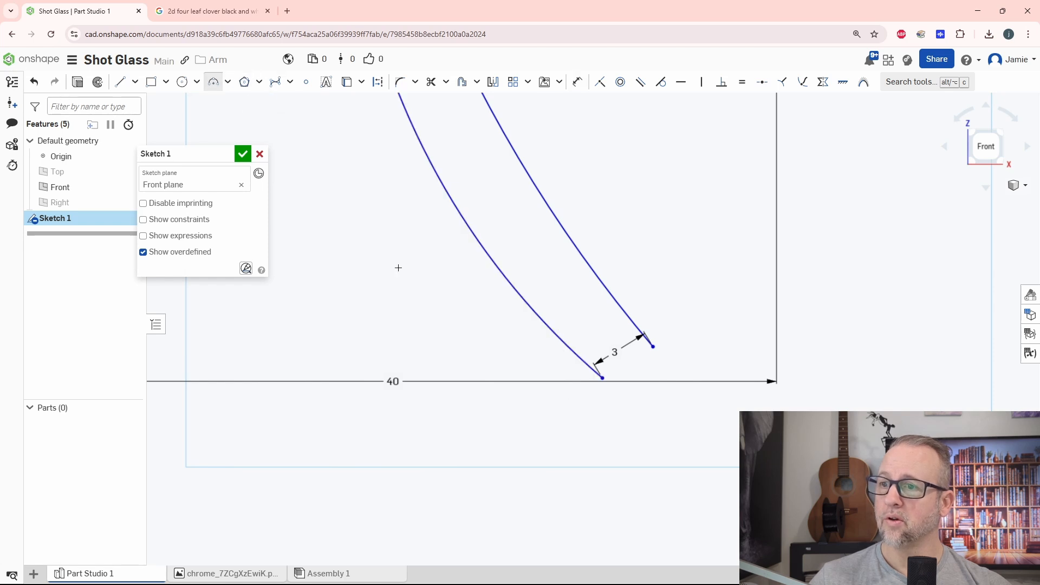
{"action": "left_click", "coordinate": [653, 347]}
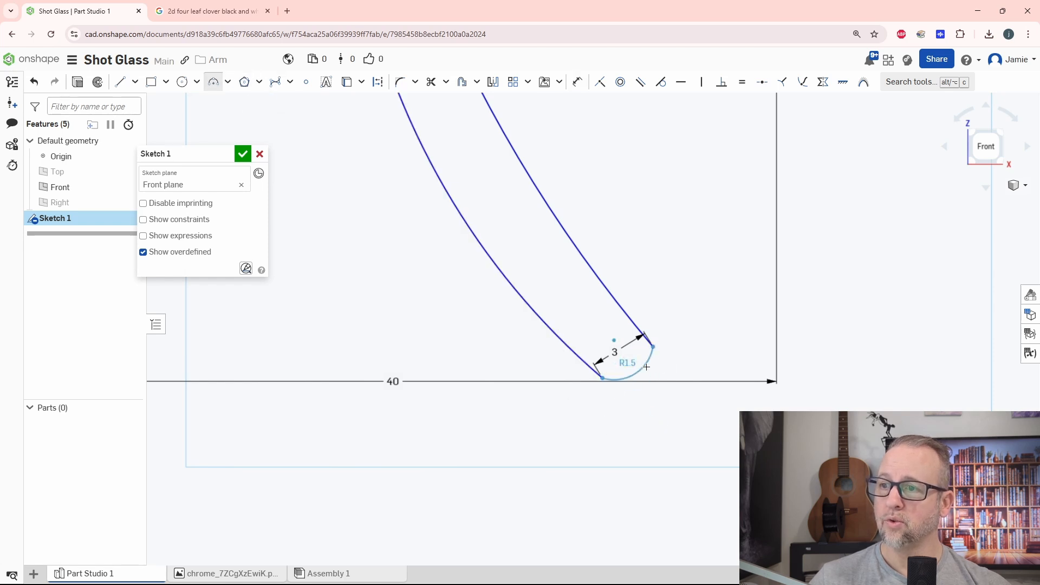
{"action": "left_click", "coordinate": [656, 370]}
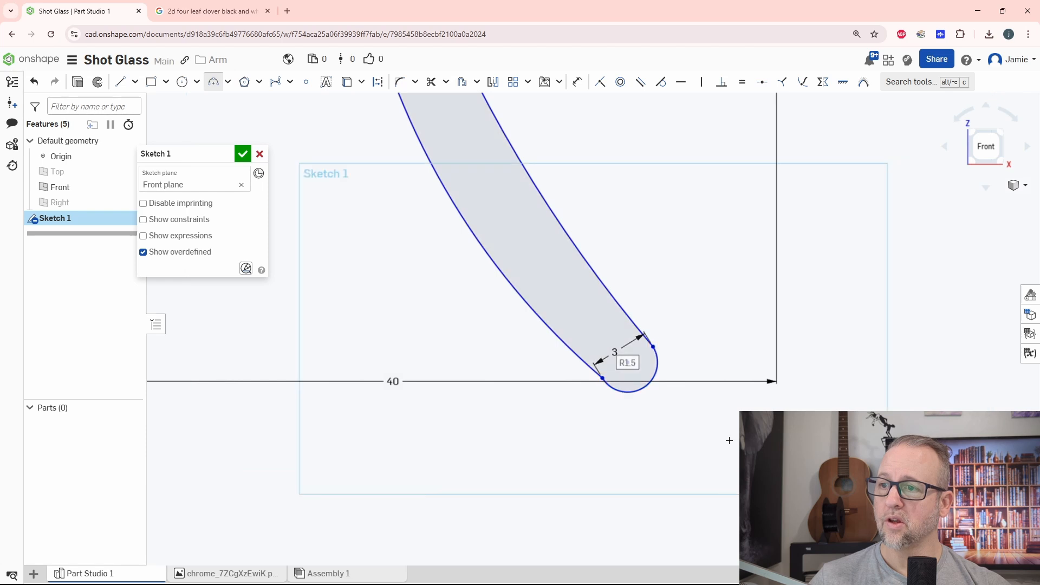
Finish the clover sketch with its four leaves and extended stem.
{"action": "scroll", "coordinate": [677, 369], "scroll_direction": "down", "scroll_amount": 5}
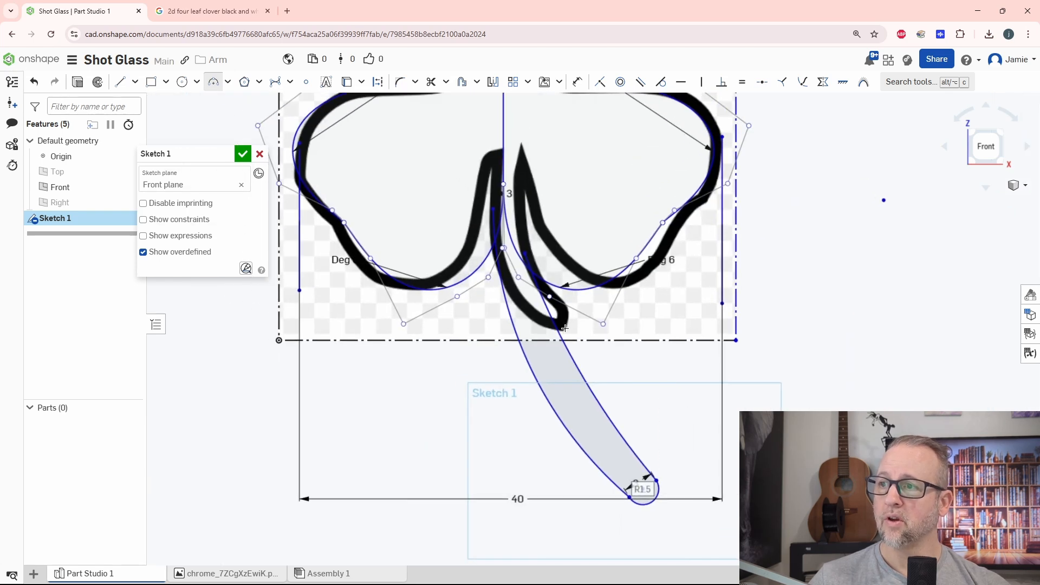
{"action": "scroll", "coordinate": [534, 219], "scroll_direction": "up", "scroll_amount": 10}
{"action": "scroll", "coordinate": [697, 354], "scroll_direction": "down", "scroll_amount": 5}
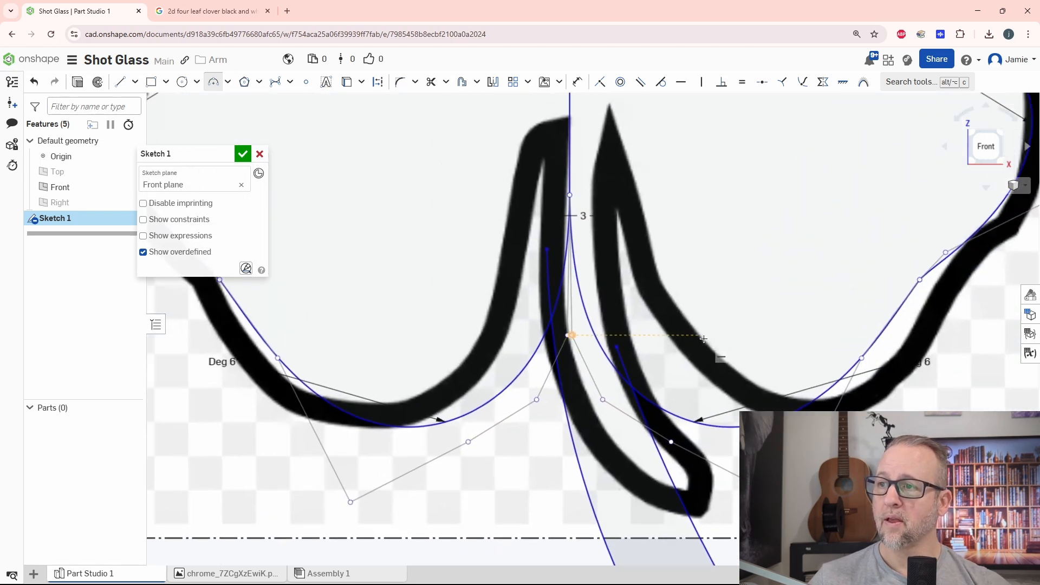
{"action": "left_click", "coordinate": [243, 154]}
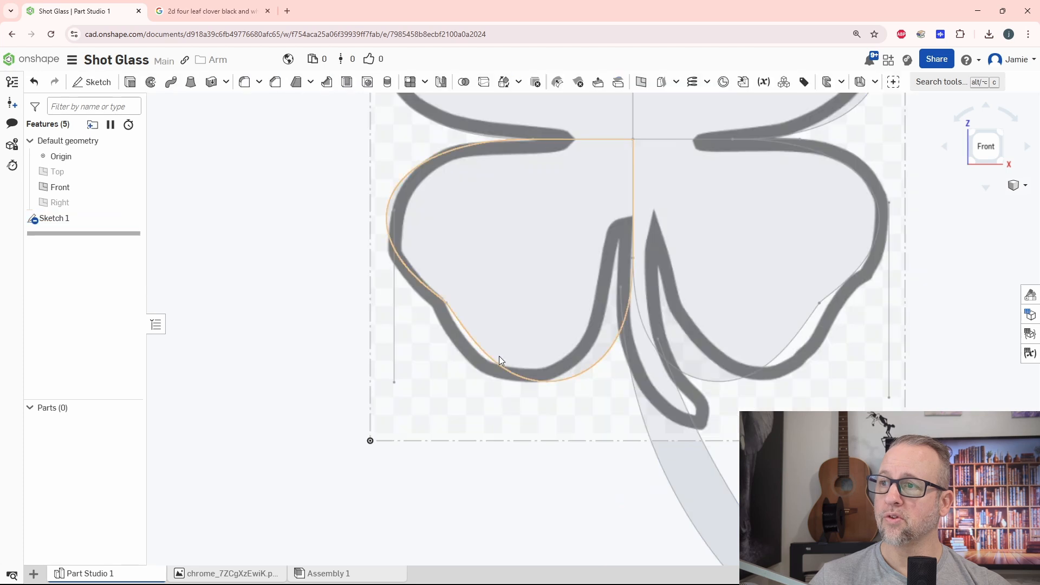
Start an extrusion as new solids from the four leaf regions and the stem region of the sketch.
{"action": "scroll", "coordinate": [500, 356], "scroll_direction": "down", "scroll_amount": 3}
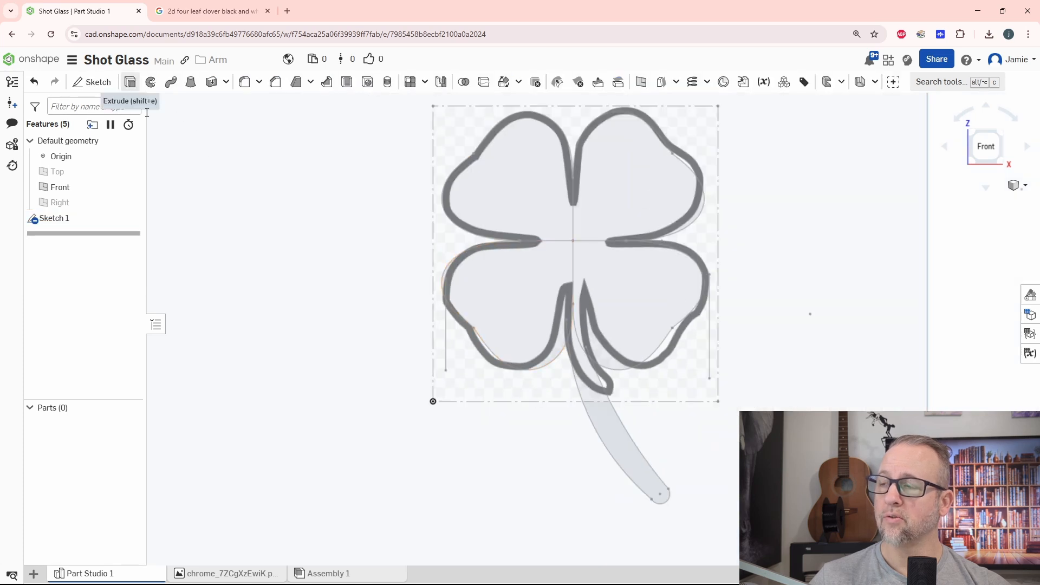
{"action": "left_click", "coordinate": [130, 84]}
{"action": "left_click", "coordinate": [463, 317]}
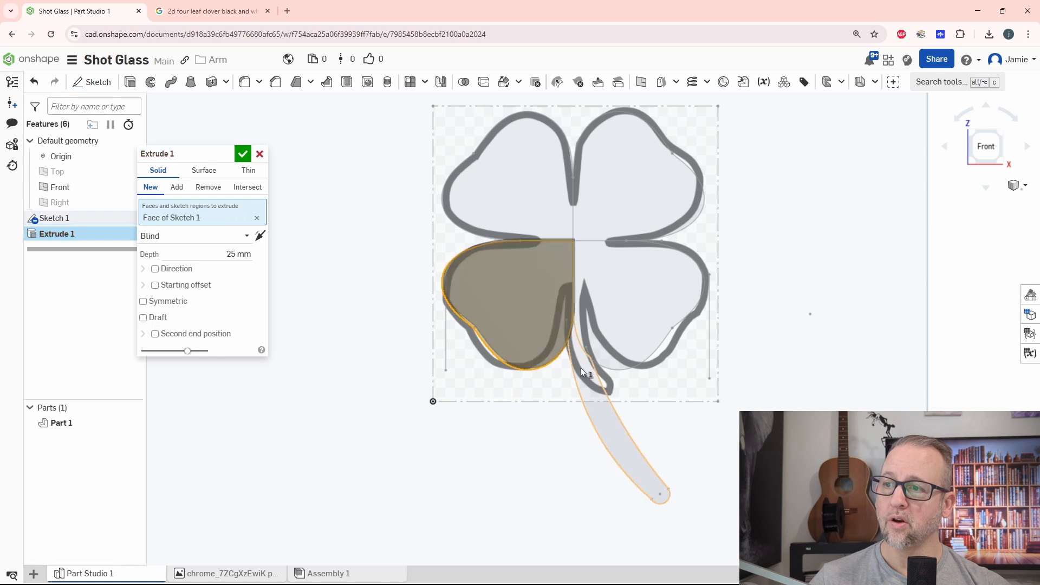
{"action": "left_click", "coordinate": [639, 338]}
{"action": "left_click", "coordinate": [601, 214]}
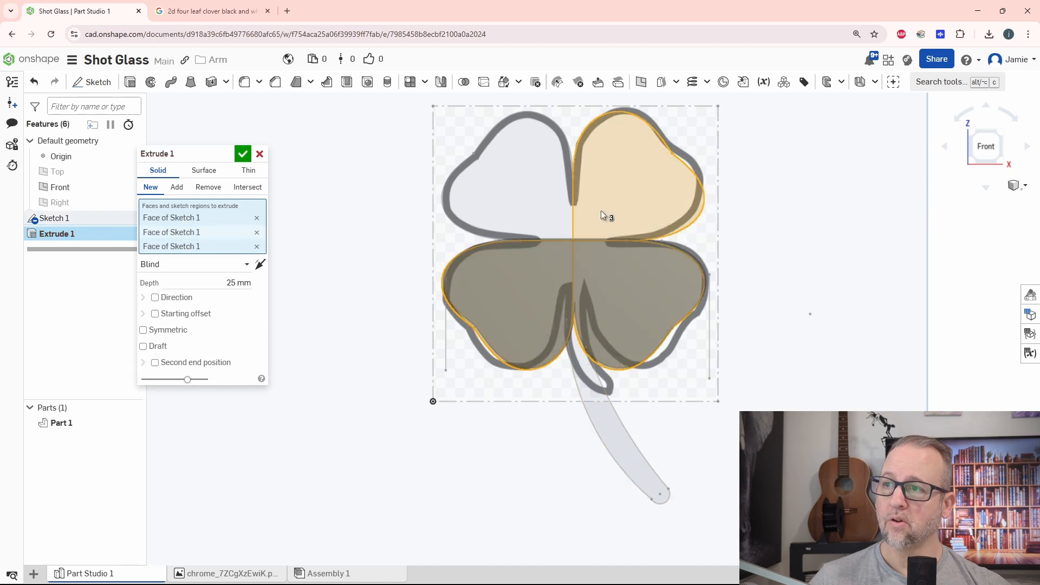
{"action": "left_click", "coordinate": [469, 181]}
{"action": "left_click", "coordinate": [619, 455]}
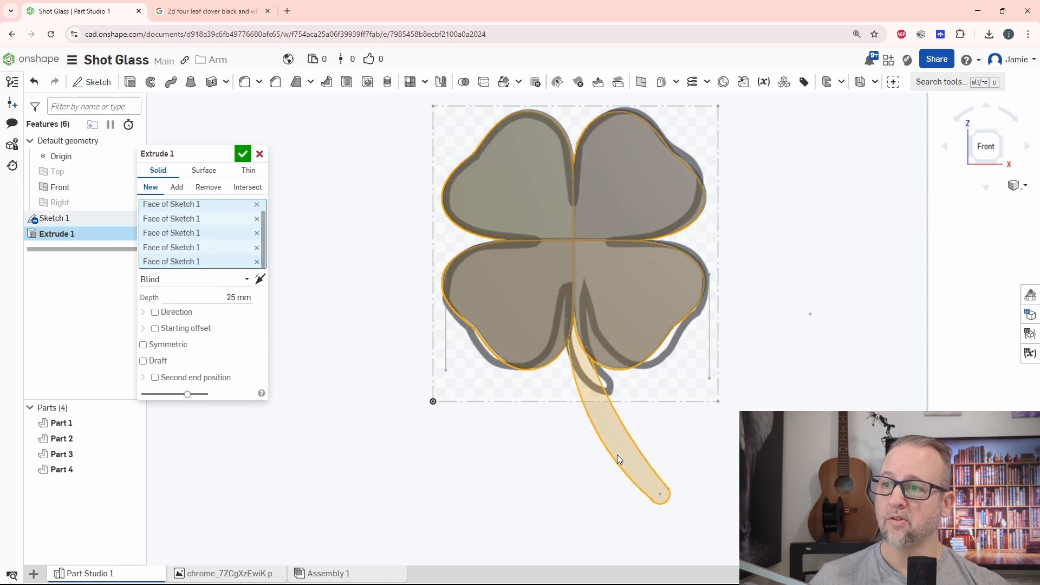
{"action": "right_click_drag", "start_coordinate": [556, 502], "coordinate": [570, 459]}
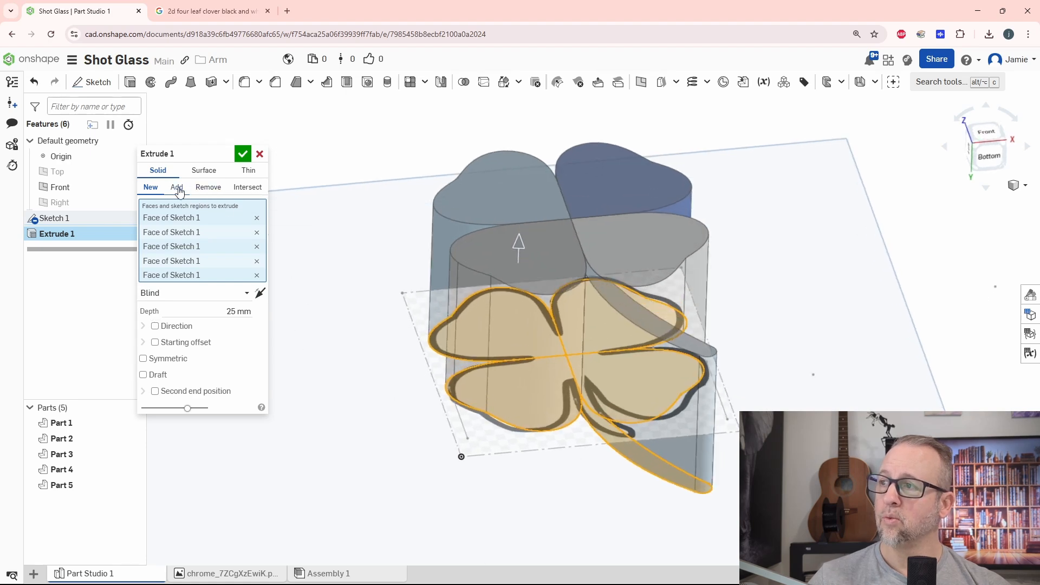
{"action": "left_click", "coordinate": [179, 188]}
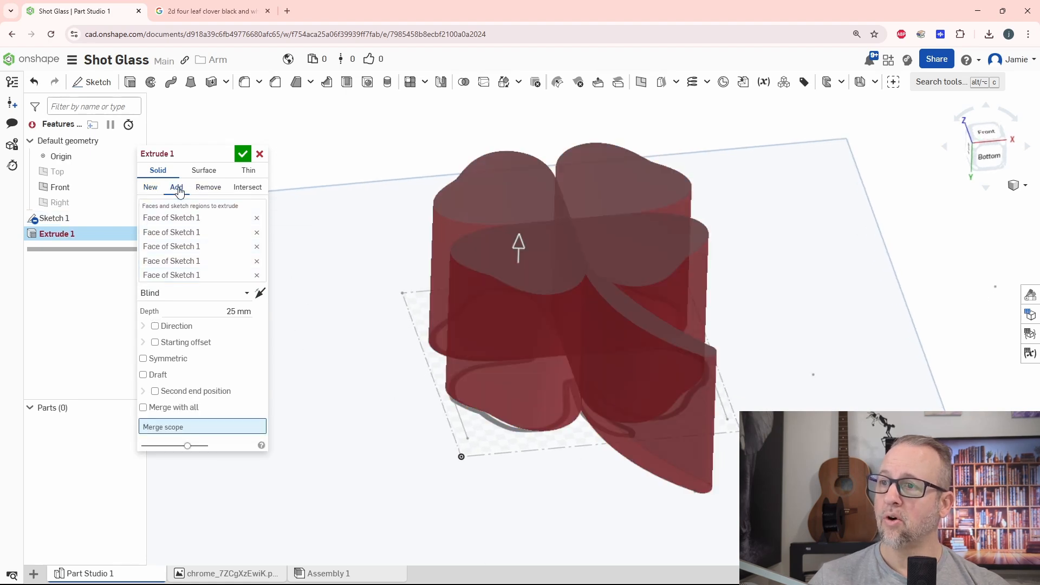
{"action": "left_click", "coordinate": [150, 189]}
Set the extrusion depth of the leaves and stem to 50 mm.
{"action": "mouse_move", "coordinate": [393, 388]}
{"action": "right_mouse_down"}
{"action": "mouse_move", "coordinate": [383, 397]}
{"action": "mouse_move", "coordinate": [399, 399]}
{"action": "right_mouse_up"}
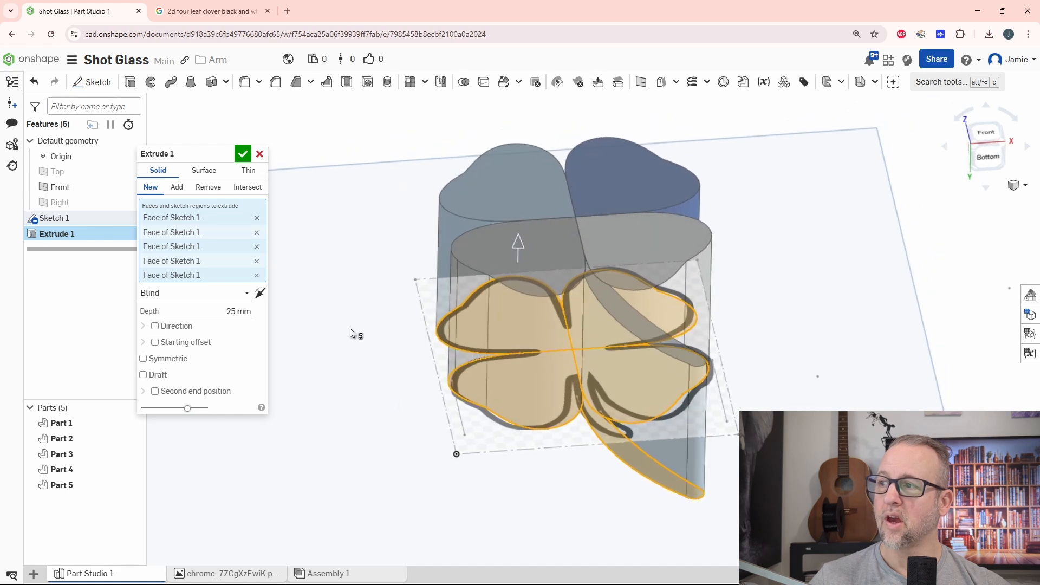
{"action": "left_click", "coordinate": [219, 313]}
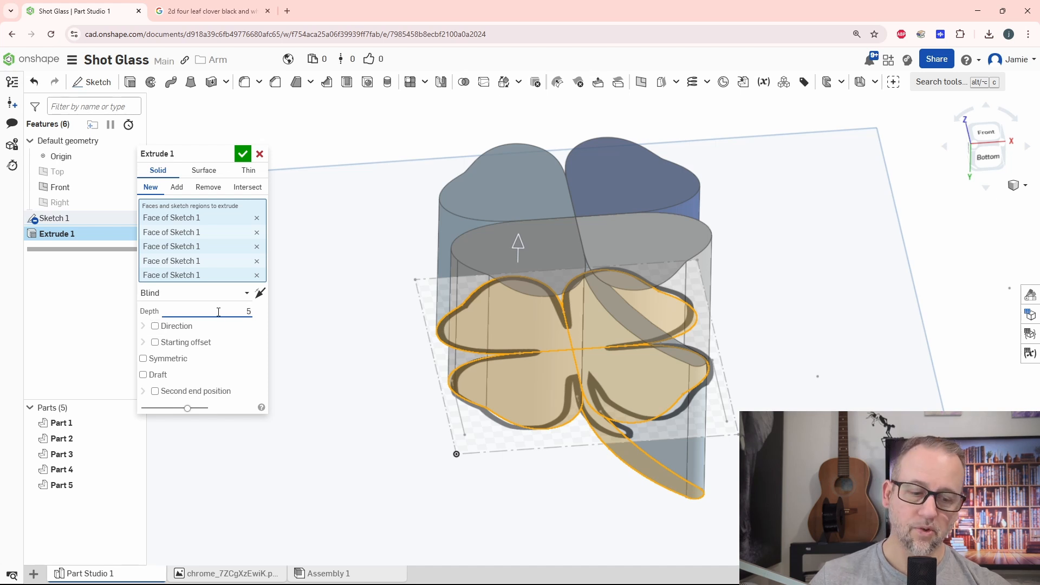
{"action": "key", "text": "Return"}
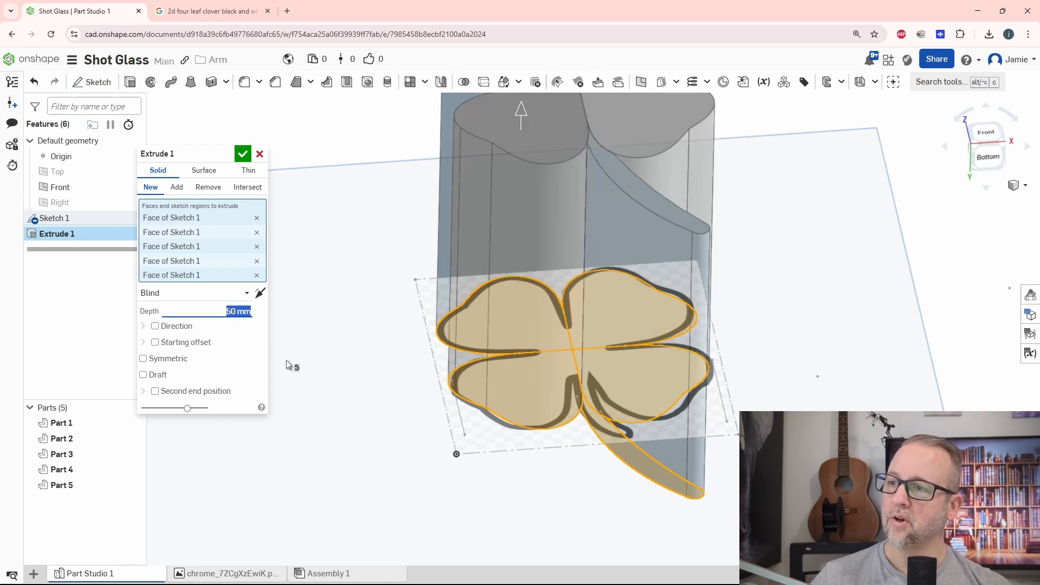
Set the blind extrusion depth of the leaves and stem to 40 mm and complete the extrusion.
{"action": "right_click_drag", "start_coordinate": [407, 346], "coordinate": [396, 399]}
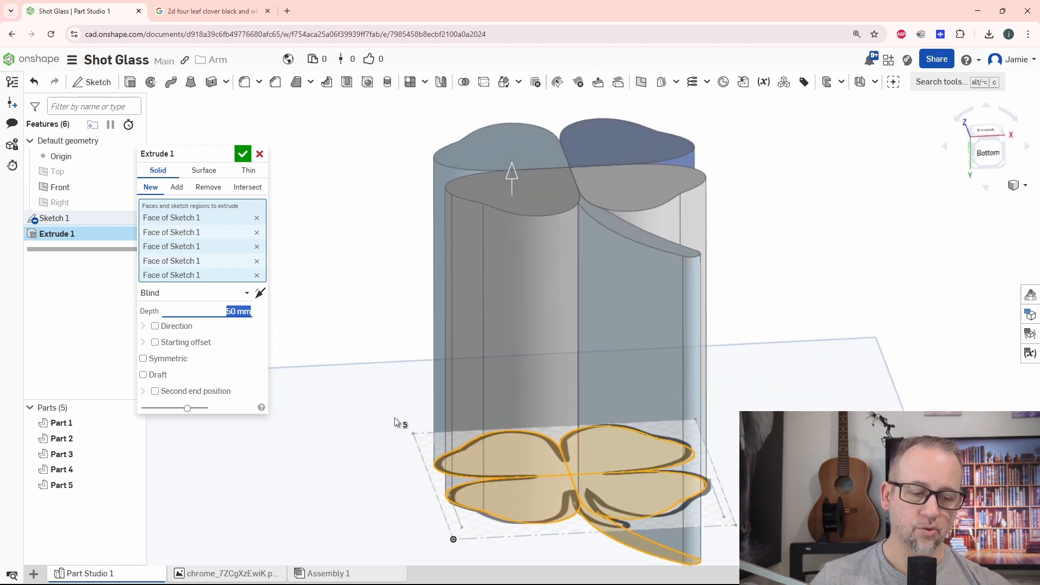
{"action": "type", "text": "40"}
{"action": "key", "text": "Return"}
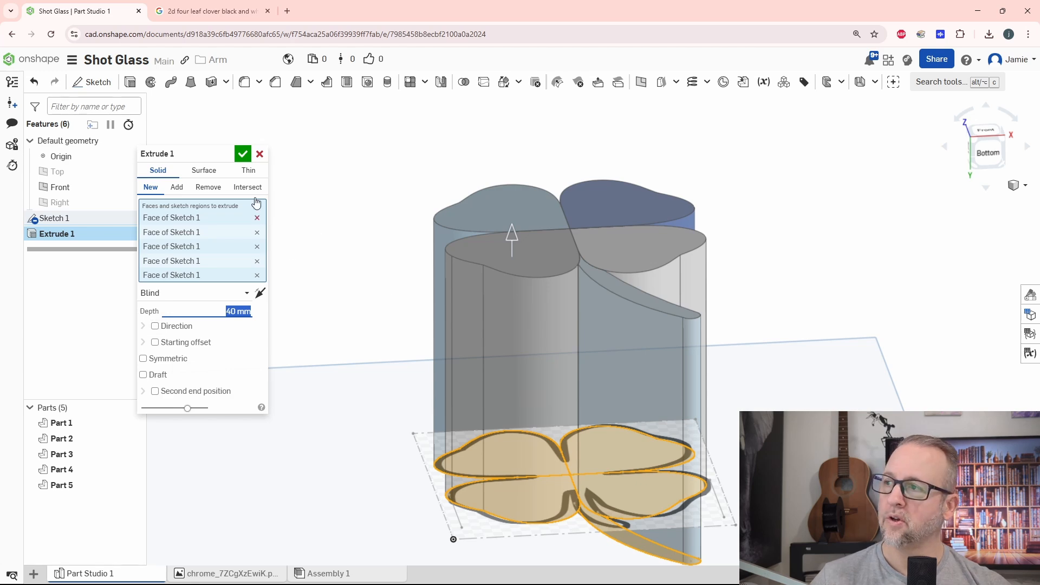
{"action": "left_click", "coordinate": [243, 154]}
{"action": "right_click_drag", "start_coordinate": [360, 313], "coordinate": [635, 340]}
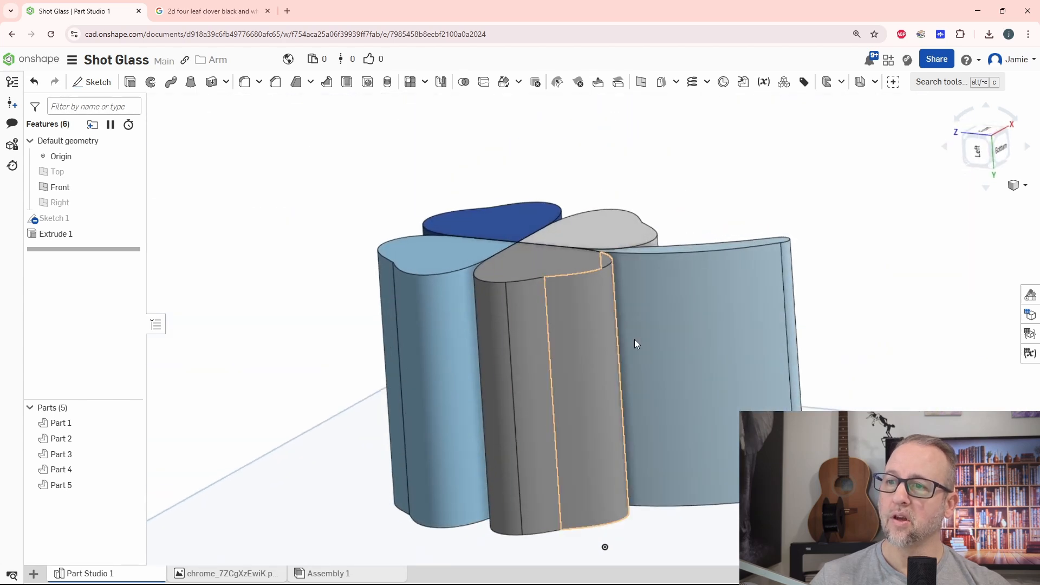
{"action": "right_click_drag", "start_coordinate": [880, 262], "coordinate": [604, 260]}
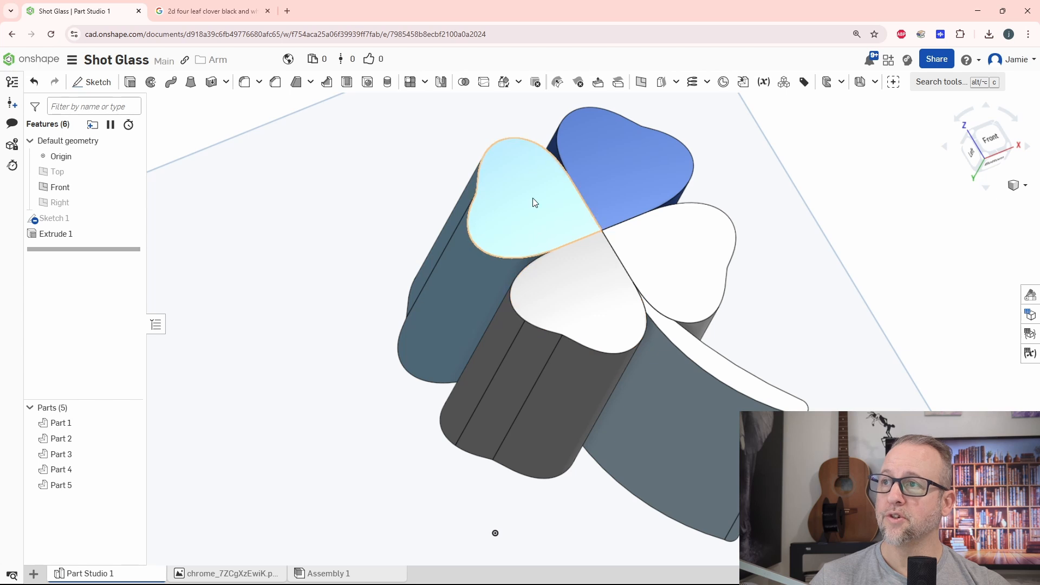
Join the four clover leaf solids into one part with a Boolean union, leaving the stem separate.
{"action": "left_click", "coordinate": [464, 81]}
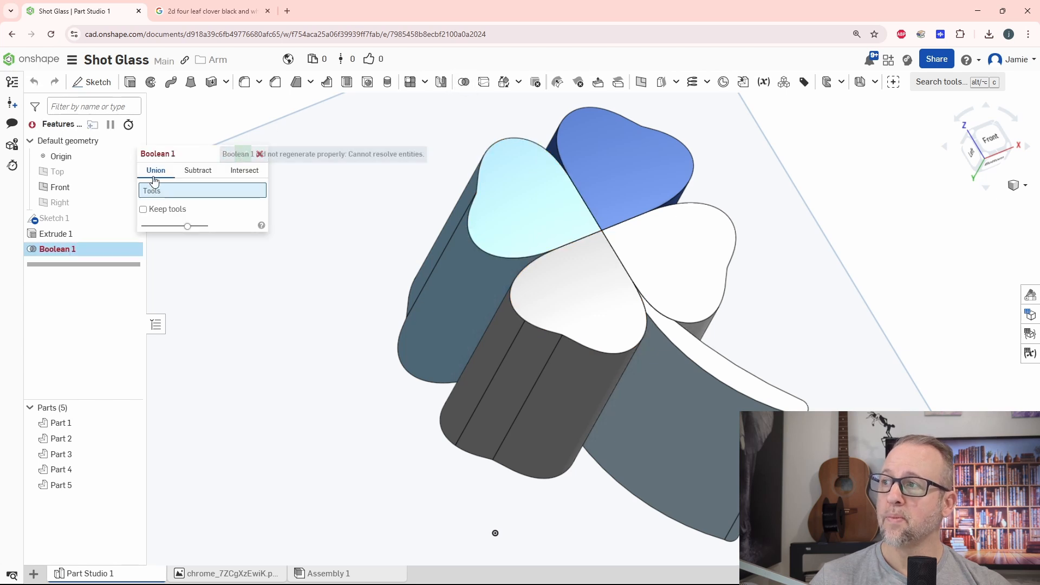
{"action": "left_click", "coordinate": [477, 190]}
{"action": "left_click", "coordinate": [649, 173]}
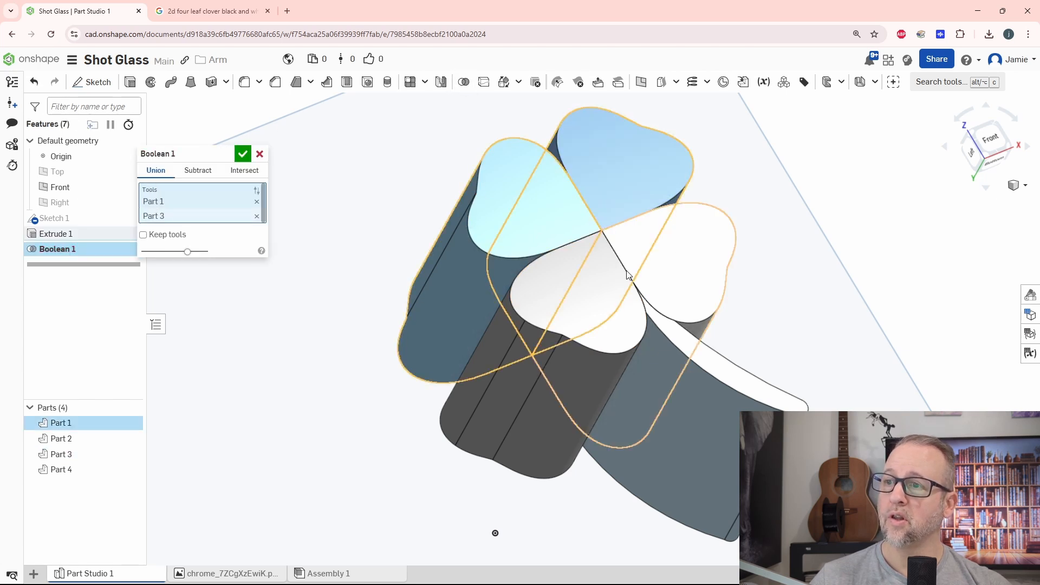
{"action": "left_click", "coordinate": [630, 268]}
{"action": "left_click", "coordinate": [597, 287]}
{"action": "left_click", "coordinate": [243, 156]}
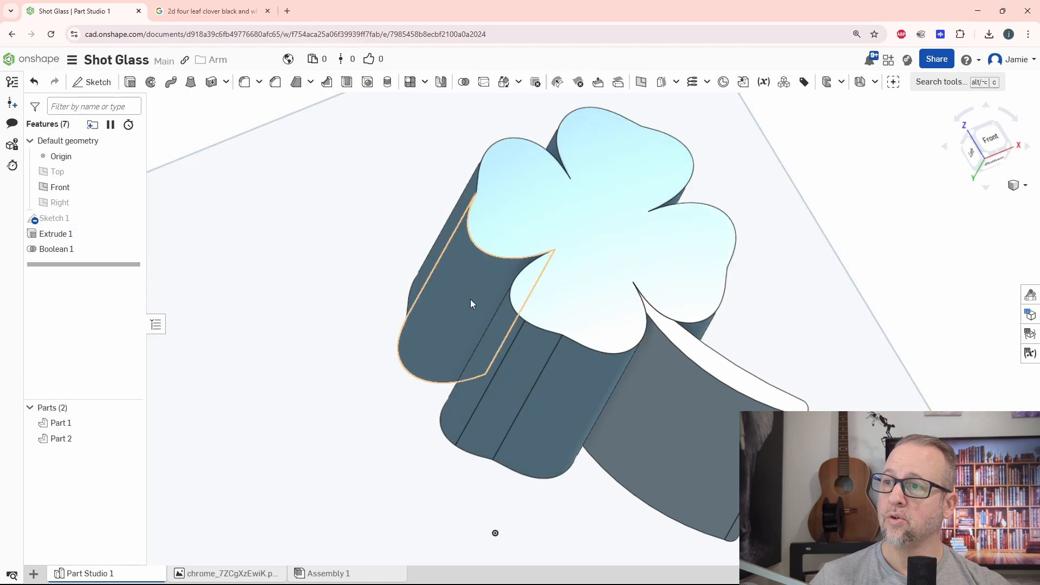
Try to shell the joined clover body as a hollow part with 1 mm thickness, and undo the attempt.
{"action": "right_click_drag", "start_coordinate": [470, 299], "coordinate": [635, 277]}
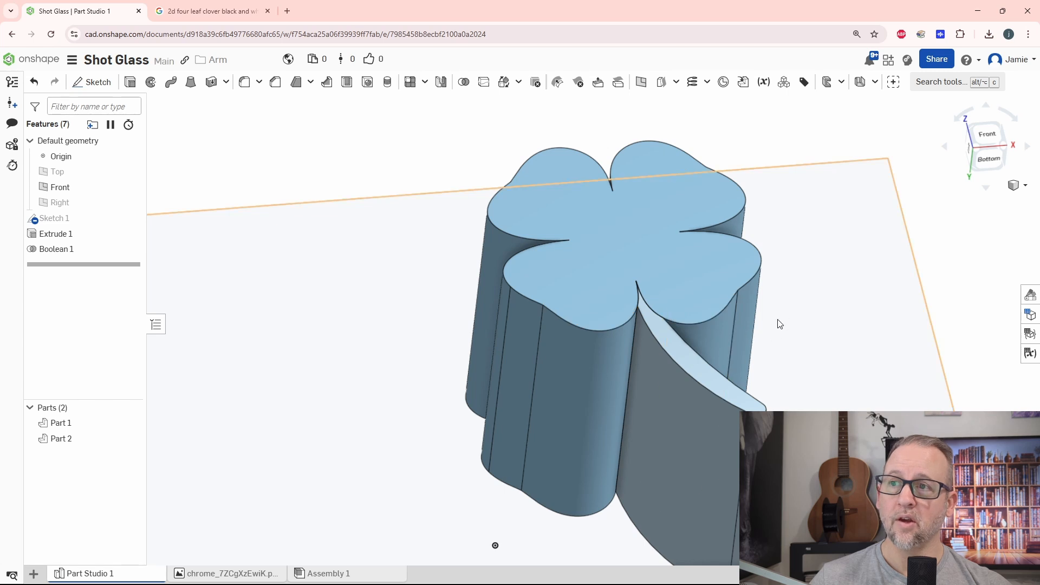
{"action": "middle_click_drag", "start_coordinate": [778, 320], "coordinate": [738, 319]}
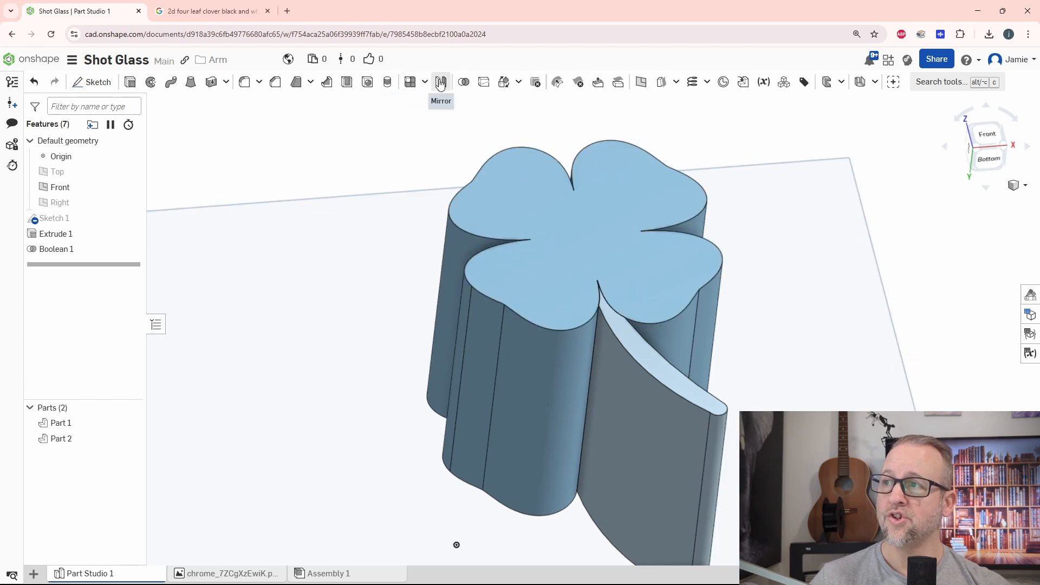
{"action": "left_click", "coordinate": [346, 84]}
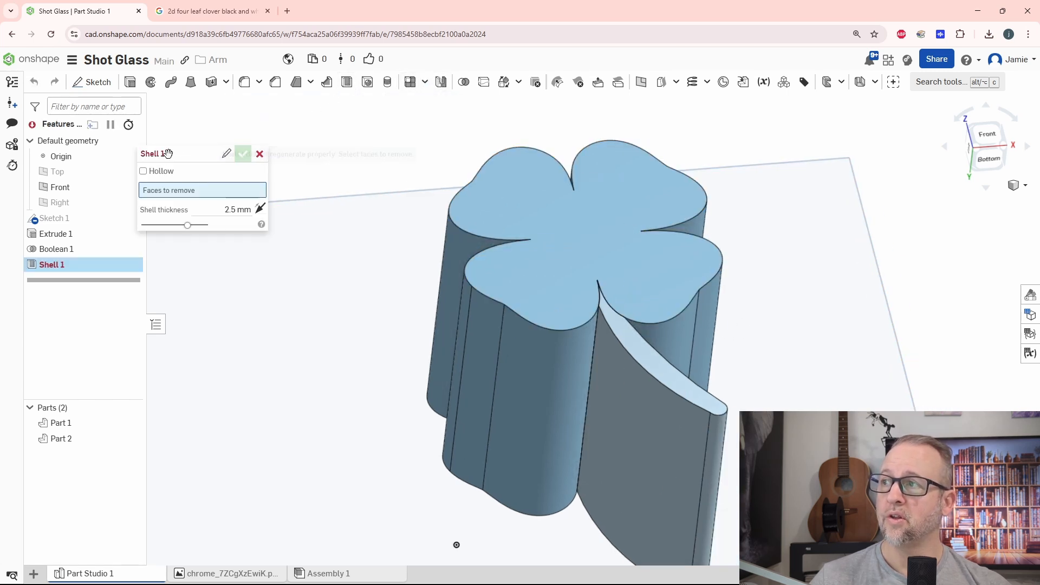
{"action": "left_click", "coordinate": [143, 172]}
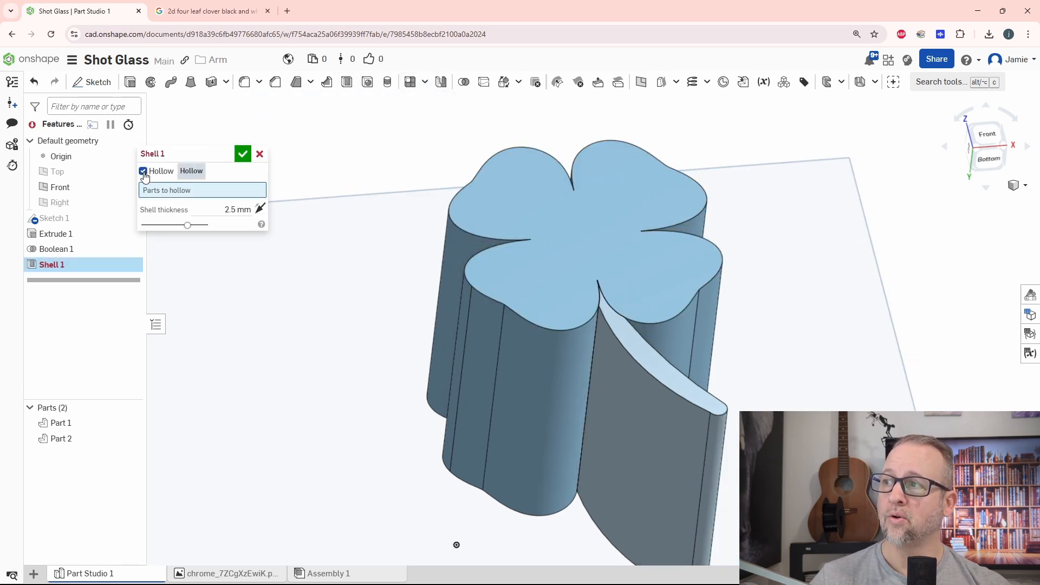
{"action": "left_click", "coordinate": [566, 215]}
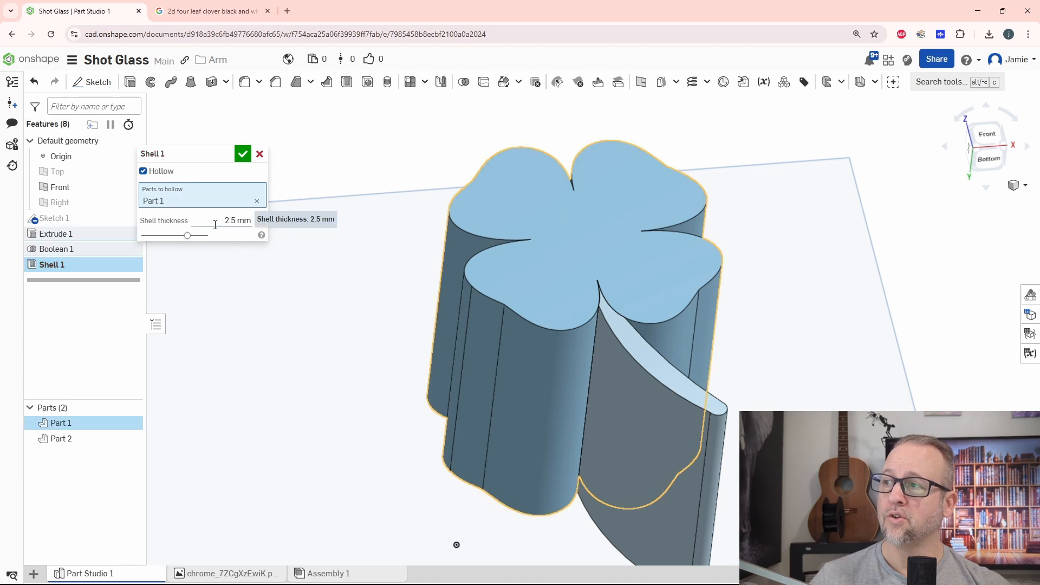
{"action": "left_click", "coordinate": [238, 222]}
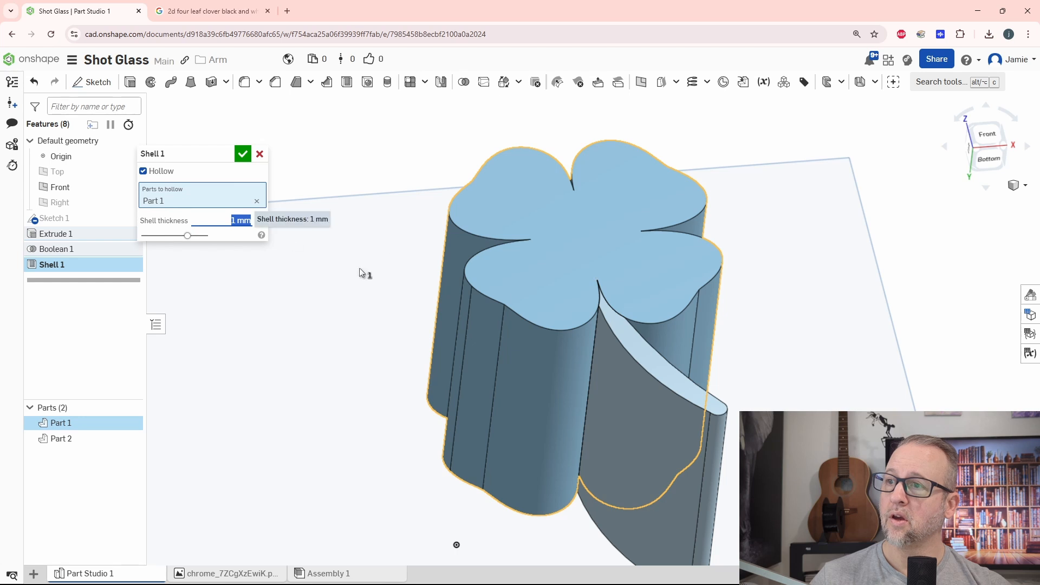
{"action": "right_click_drag", "start_coordinate": [359, 268], "coordinate": [571, 245]}
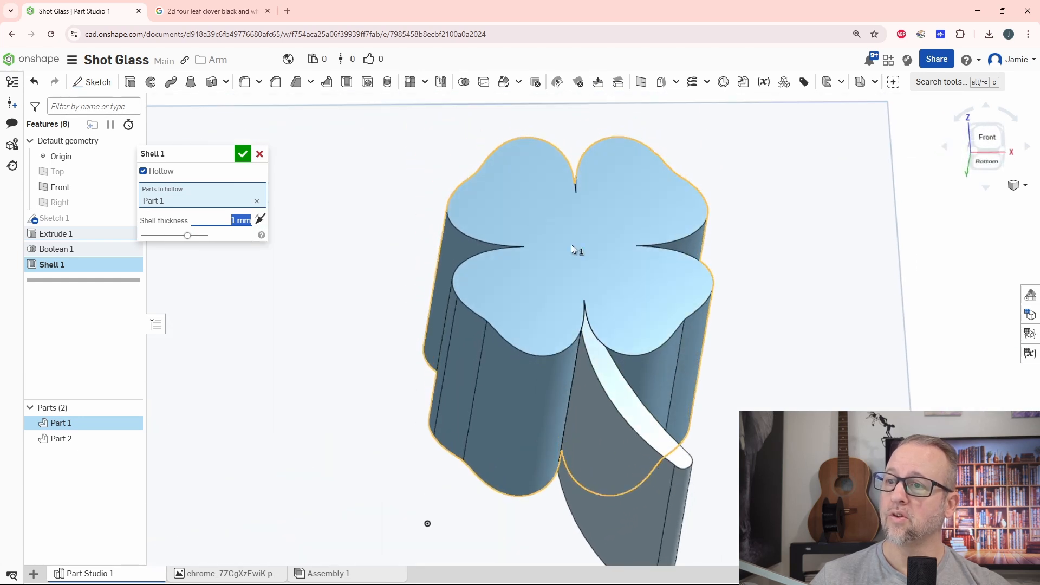
{"action": "left_click", "coordinate": [578, 260]}
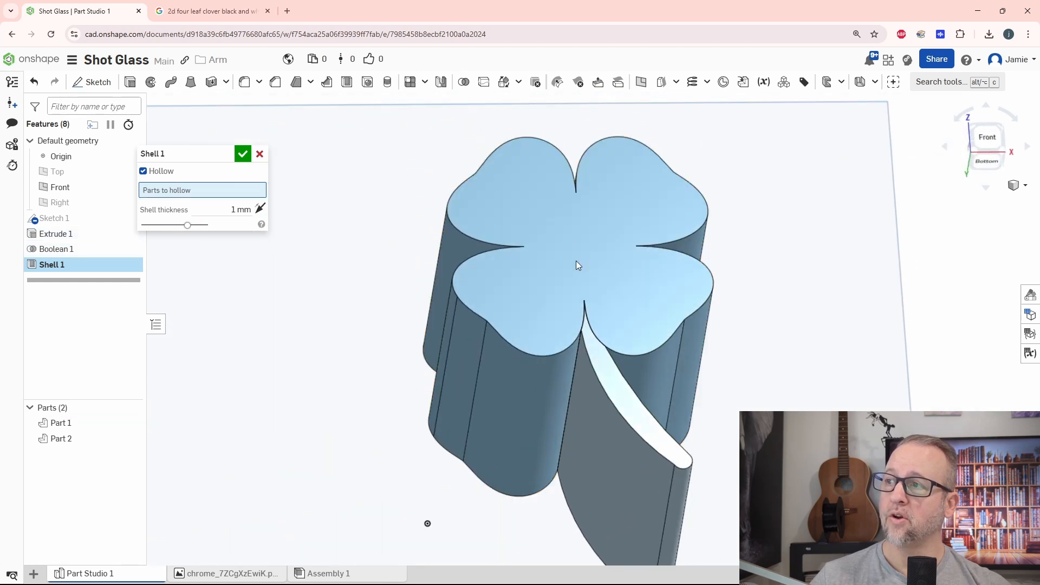
{"action": "left_click", "coordinate": [243, 155]}
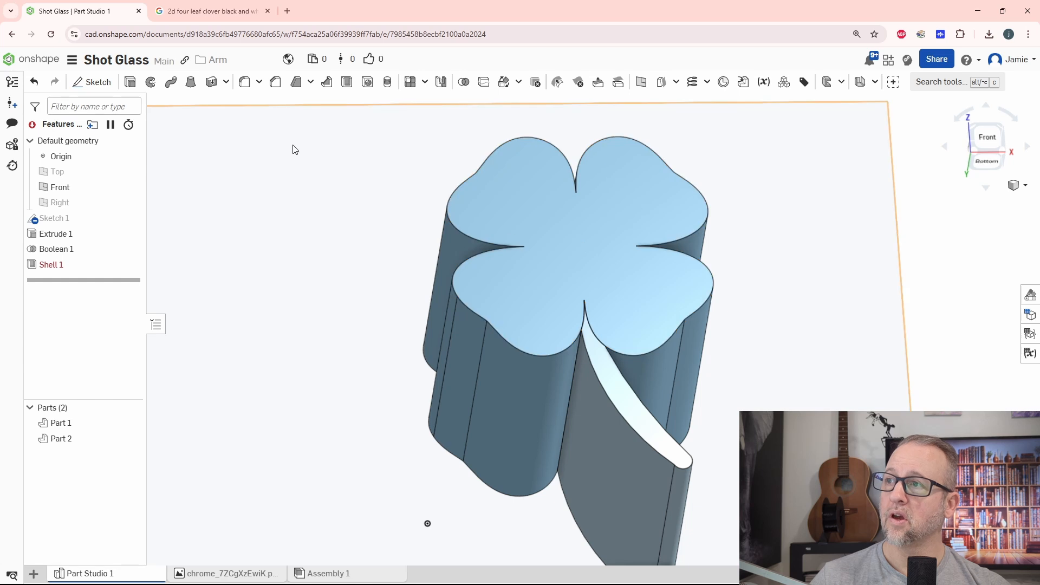
{"action": "key", "text": "ctrl+z"}
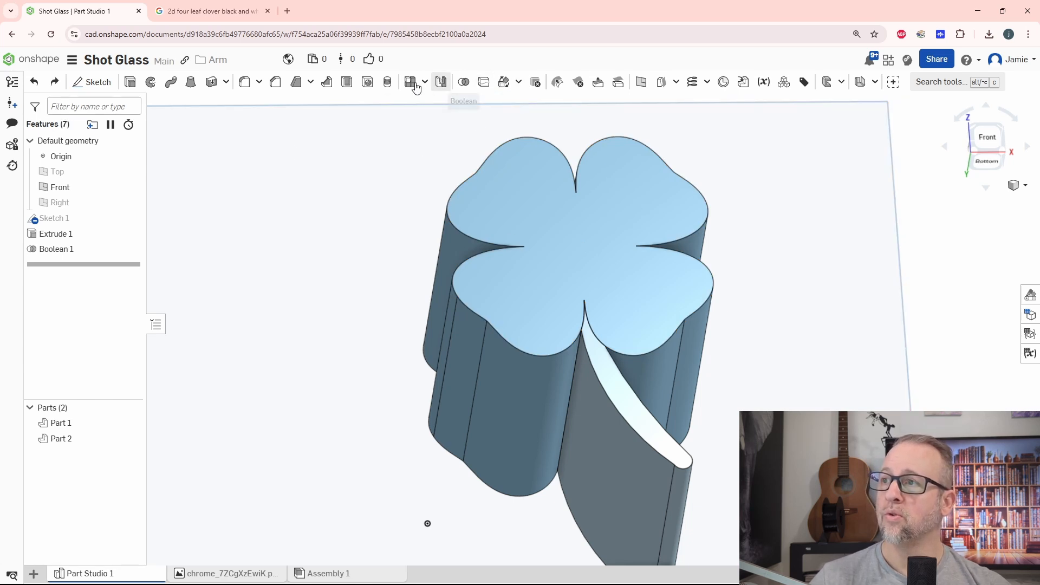
Shell the joined clover body with 1 mm wall thickness, removing its clover-shaped front face and leaving the Hollow option off.
{"action": "left_click", "coordinate": [336, 86]}
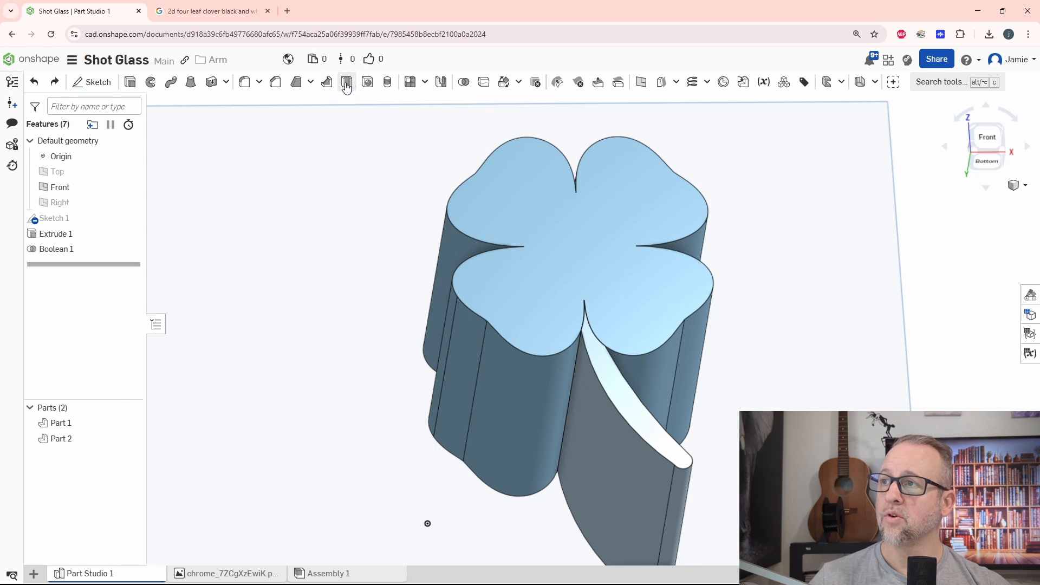
{"action": "left_click", "coordinate": [567, 218]}
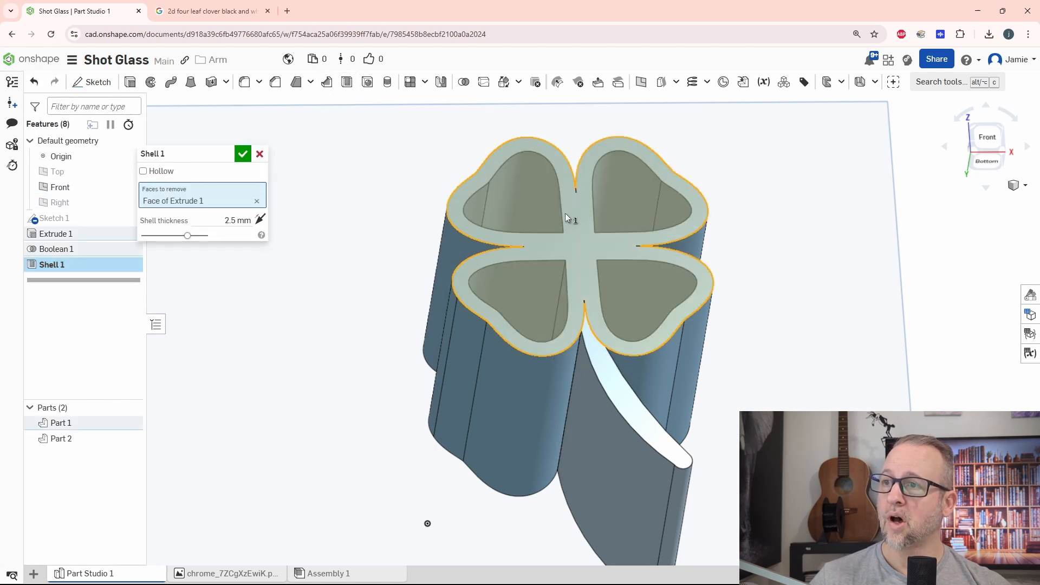
{"action": "left_click", "coordinate": [143, 172]}
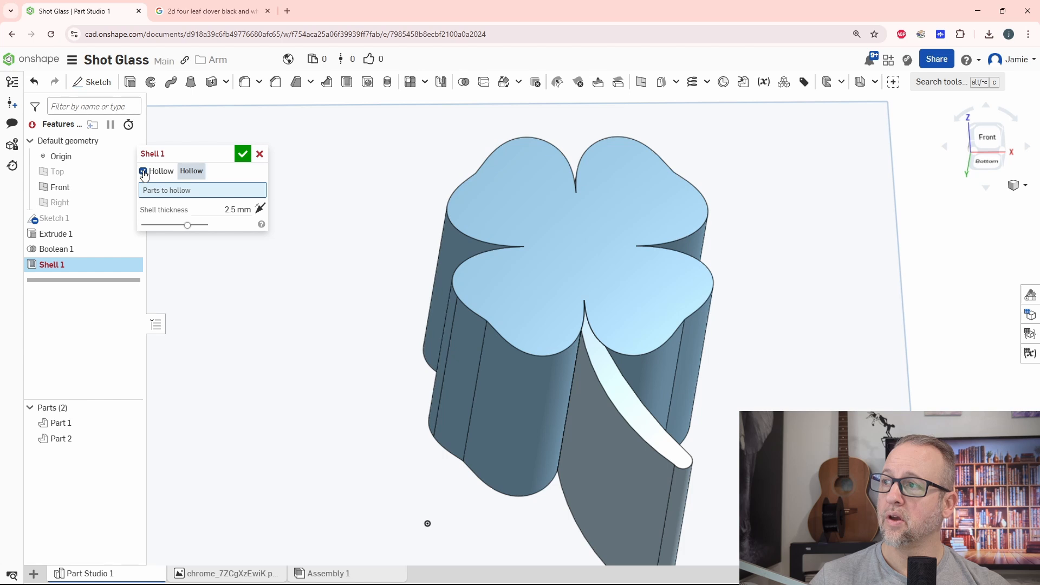
{"action": "left_click", "coordinate": [143, 172]}
{"action": "key", "text": "shift+1"}
{"action": "left_click", "coordinate": [221, 219]}
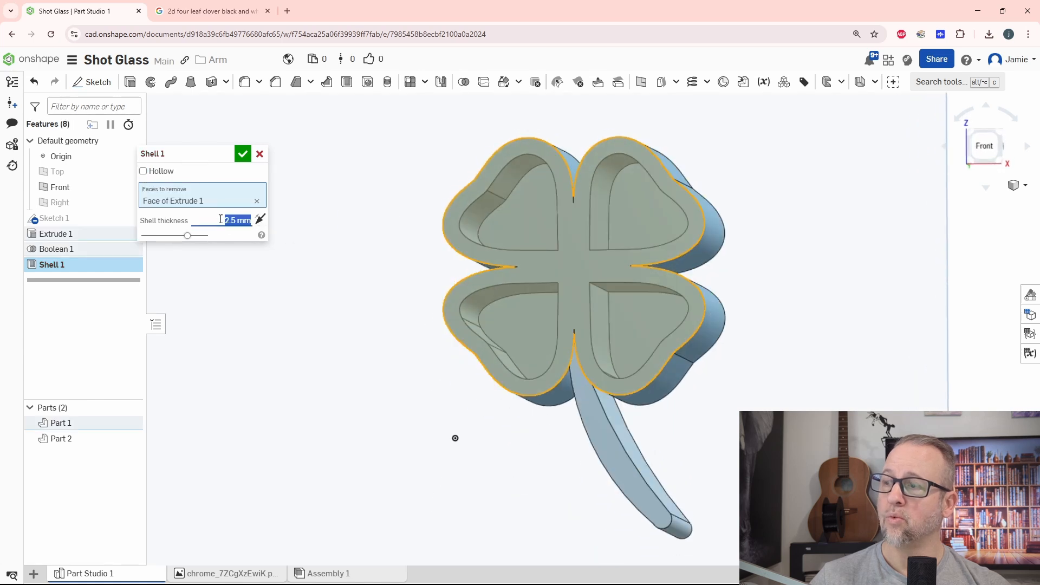
{"action": "type", "text": "1"}
{"action": "key", "text": "Return"}
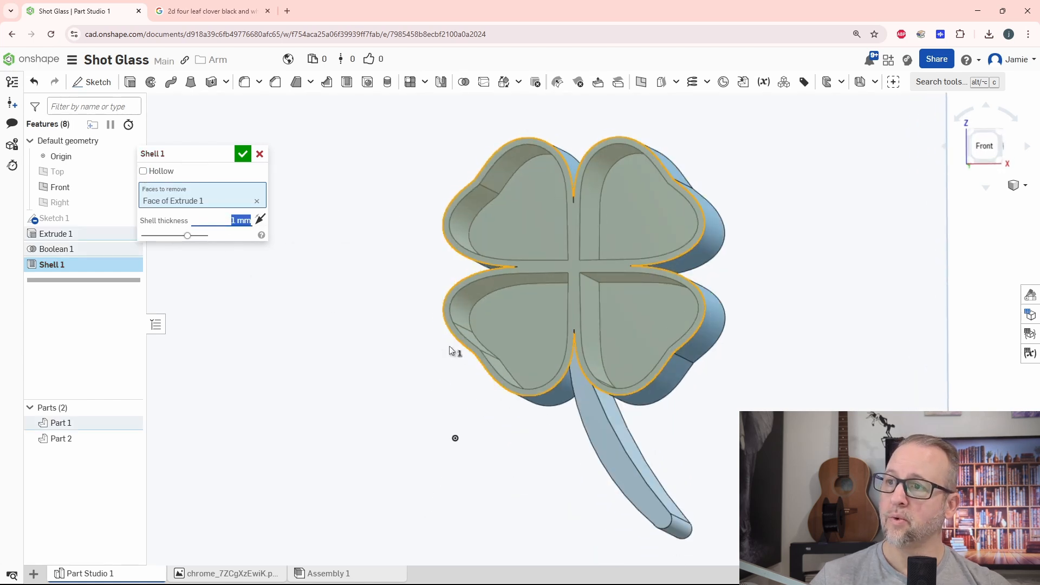
{"action": "mouse_move", "coordinate": [449, 347]}
{"action": "right_mouse_down"}
{"action": "mouse_move", "coordinate": [440, 370]}
{"action": "mouse_move", "coordinate": [443, 352]}
{"action": "right_mouse_up"}
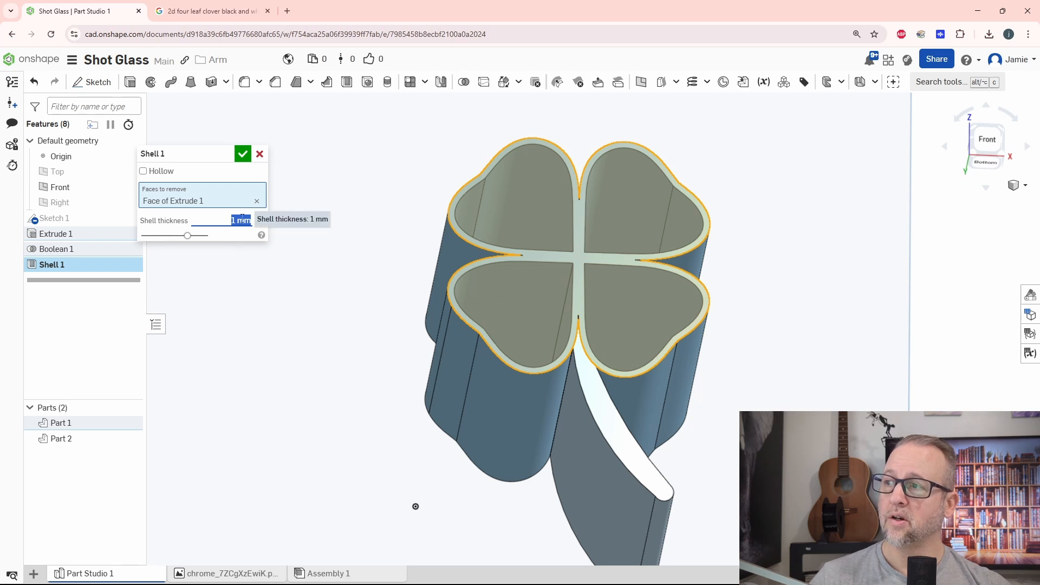
{"action": "right_click_drag", "start_coordinate": [529, 358], "coordinate": [512, 304]}
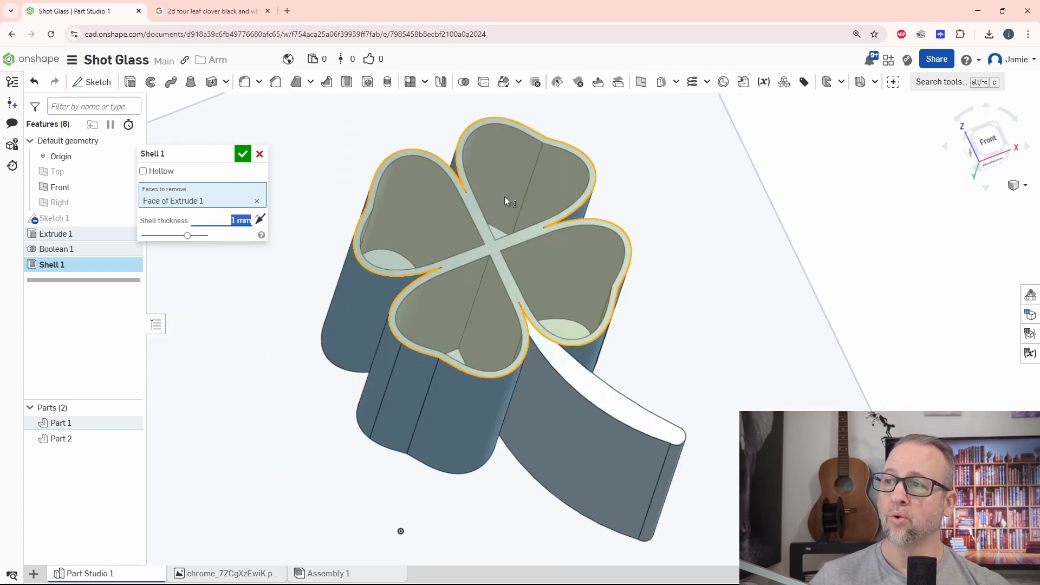
{"action": "left_click", "coordinate": [245, 156]}
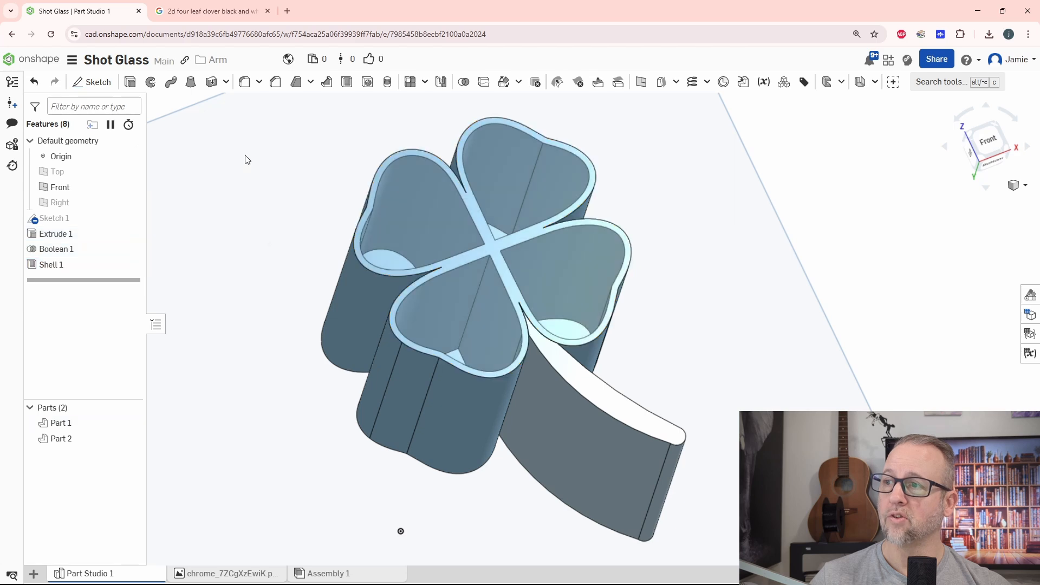
Start a sketch on the shelled clover's rim face and draw a rectangle about 14 mm wide around the central cross of walls.
{"action": "right_click_drag", "start_coordinate": [460, 304], "coordinate": [561, 287]}
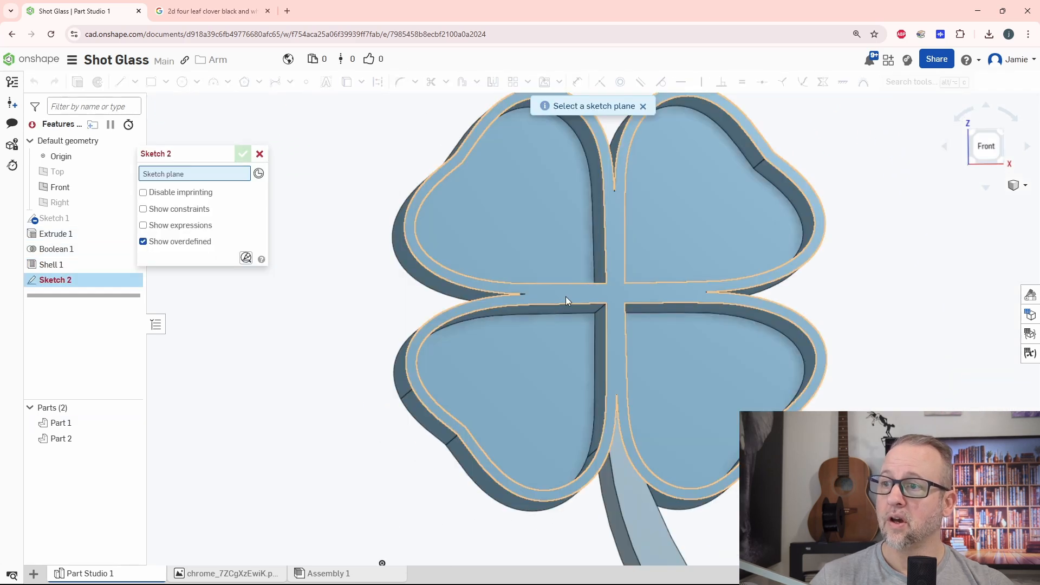
{"action": "left_click", "coordinate": [566, 297]}
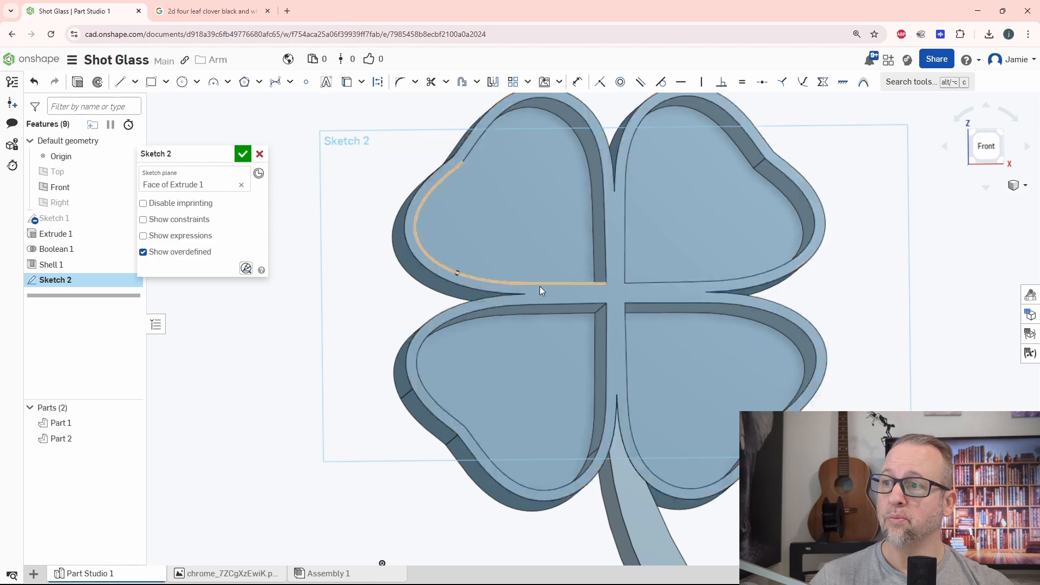
{"action": "scroll", "coordinate": [550, 298], "scroll_direction": "up", "scroll_amount": 2}
{"action": "scroll", "coordinate": [551, 298], "scroll_direction": "down", "scroll_amount": 2}
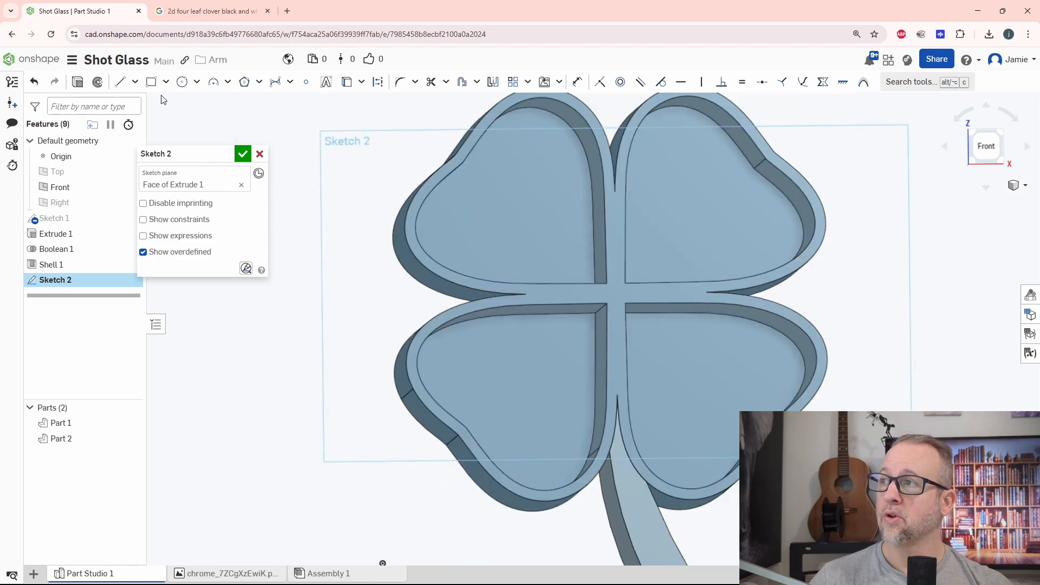
{"action": "left_click", "coordinate": [151, 82]}
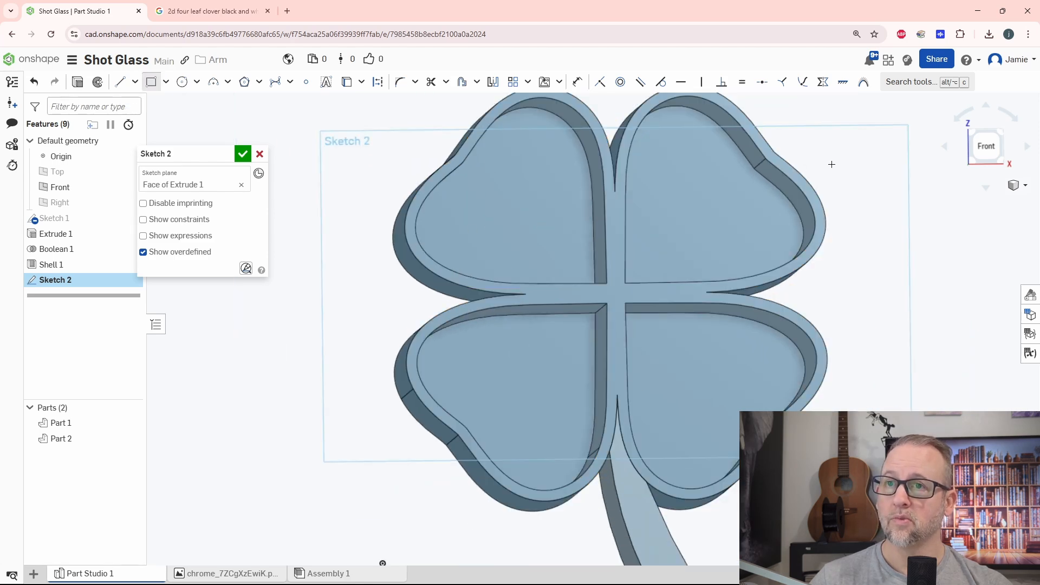
{"action": "key", "text": "n"}
{"action": "scroll", "coordinate": [597, 267], "scroll_direction": "up", "scroll_amount": 5}
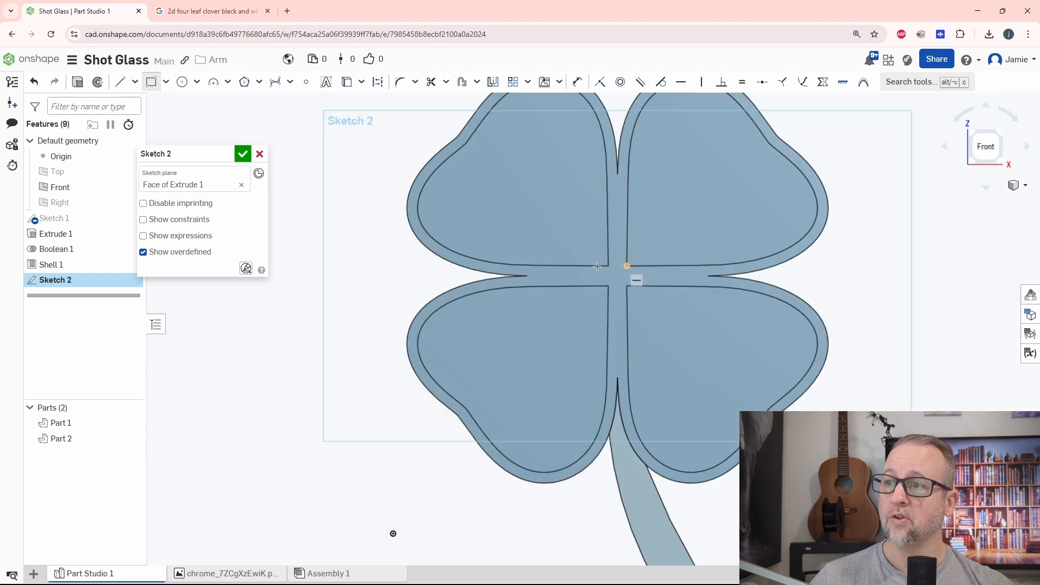
{"action": "mouse_move", "coordinate": [548, 172]}
{"action": "left_mouse_down"}
{"action": "mouse_move", "coordinate": [692, 333]}
{"action": "mouse_move", "coordinate": [694, 358]}
{"action": "left_mouse_up"}
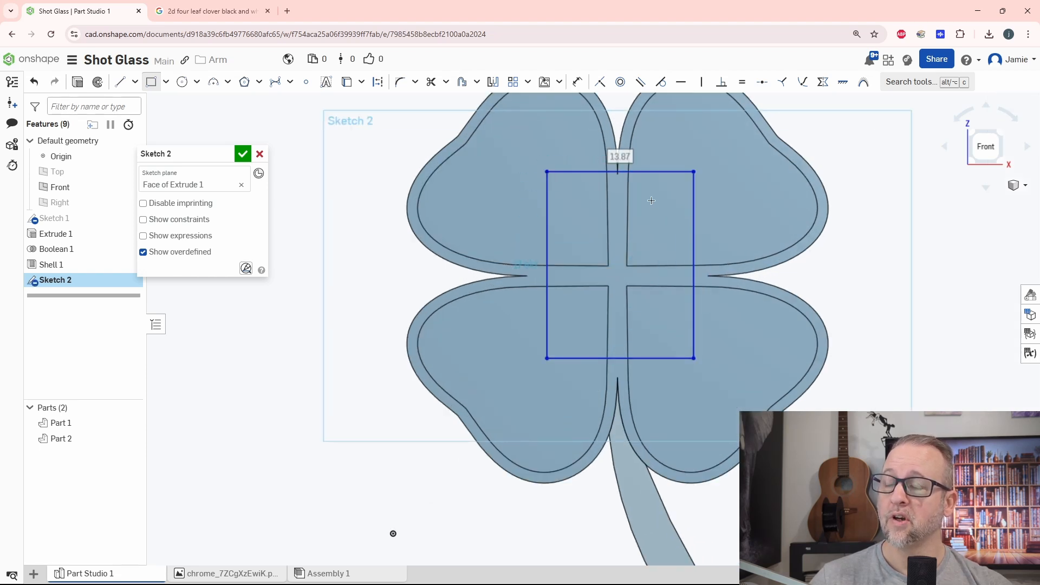
Dimension the rectangle's top edge 1 mm below the tip of the notch between the two upper leaves.
{"action": "scroll", "coordinate": [650, 190], "scroll_direction": "up", "scroll_amount": 3}
{"action": "key", "text": "d"}
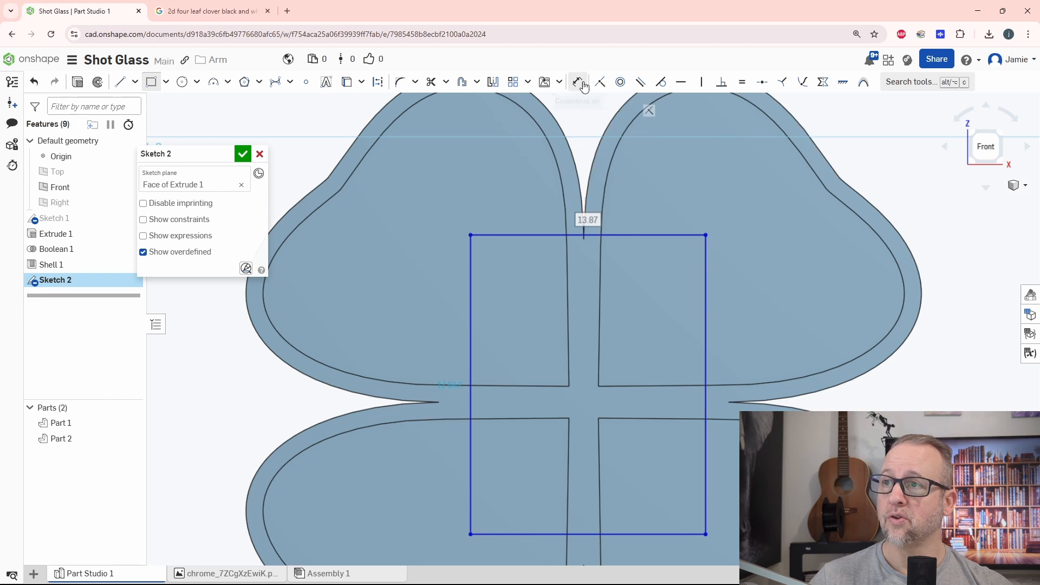
{"action": "scroll", "coordinate": [579, 240], "scroll_direction": "up", "scroll_amount": 4}
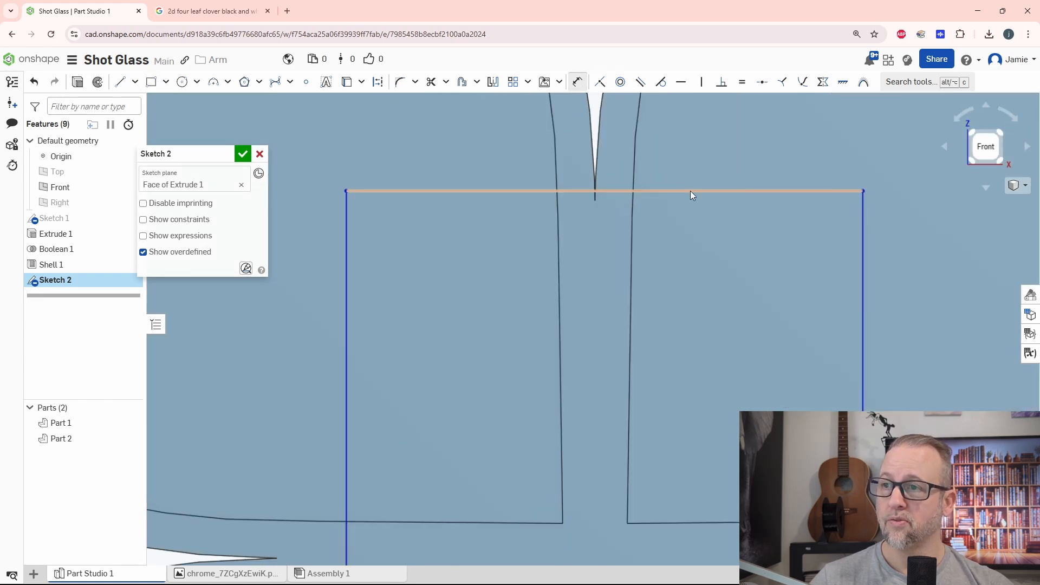
{"action": "key", "text": "Escape"}
{"action": "left_click_drag", "start_coordinate": [691, 193], "coordinate": [689, 232]}
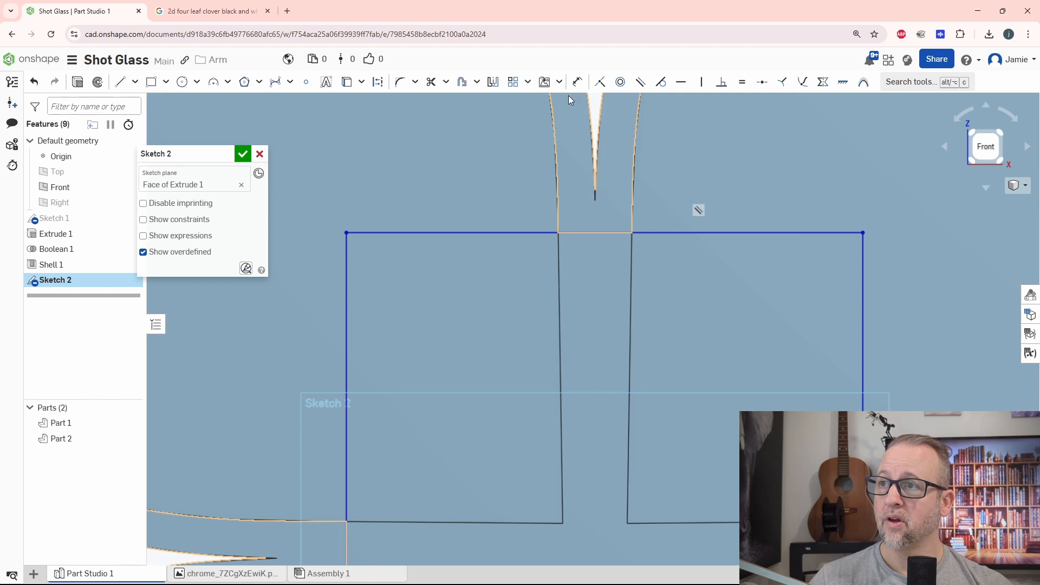
{"action": "left_click", "coordinate": [577, 81]}
{"action": "left_click", "coordinate": [596, 200]}
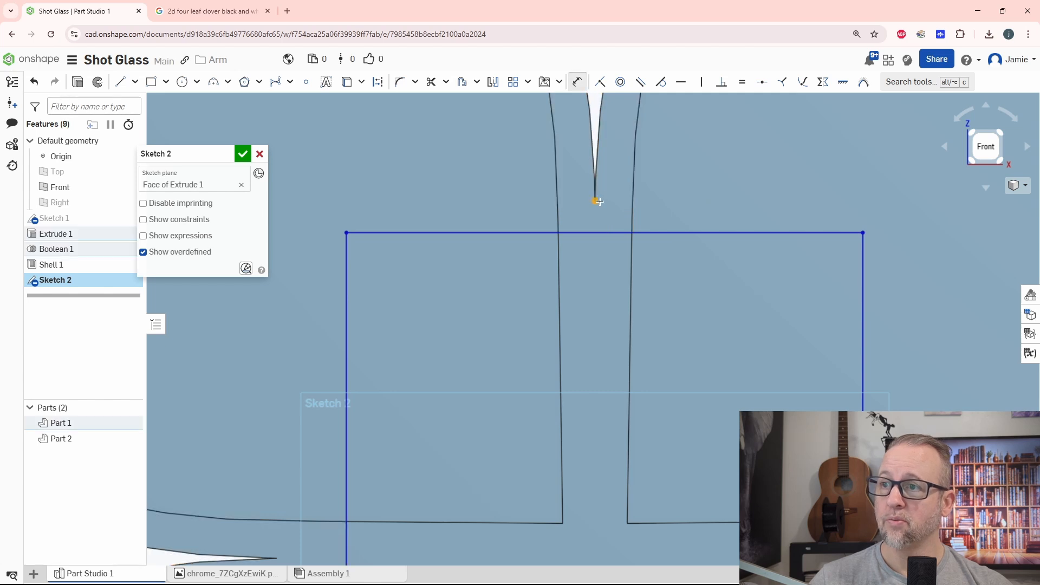
{"action": "left_click", "coordinate": [636, 232]}
{"action": "left_click", "coordinate": [684, 191]}
{"action": "type", "text": "1"}
{"action": "key", "text": "Return"}
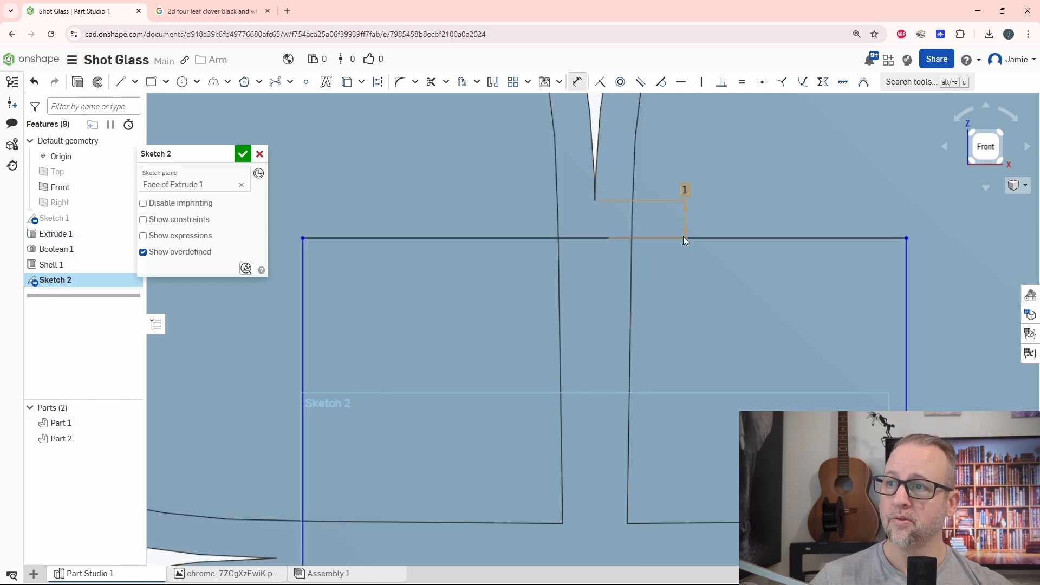
Dimension the rectangle's left edge 1 mm inside the tip of the notch between the two left leaves.
{"action": "middle_click_drag", "start_coordinate": [442, 536], "coordinate": [547, 411]}
{"action": "scroll", "coordinate": [547, 410], "scroll_direction": "down", "scroll_amount": 3}
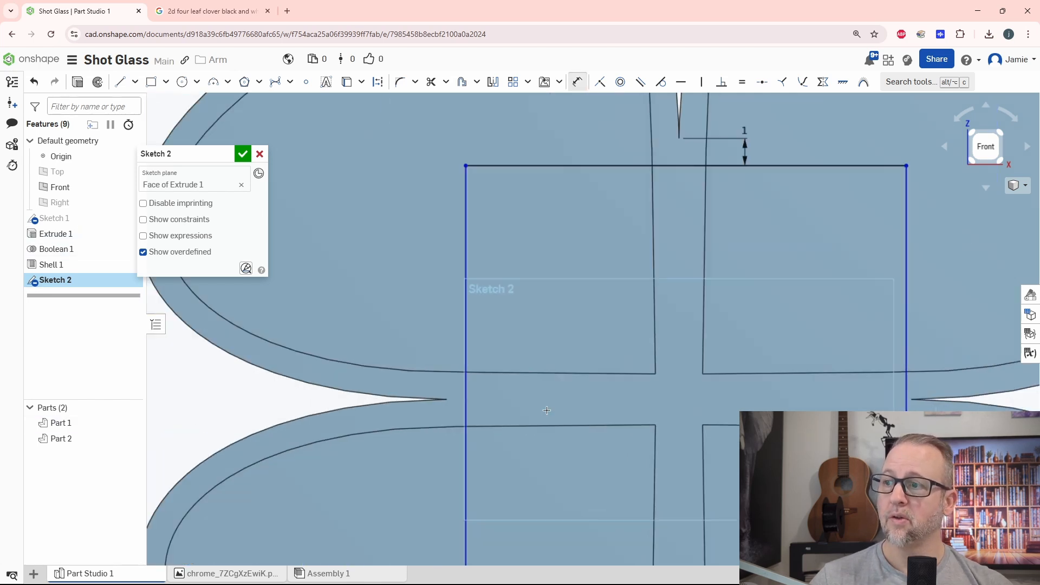
{"action": "left_click", "coordinate": [448, 399]}
{"action": "left_click", "coordinate": [394, 328]}
{"action": "type", "text": "1"}
{"action": "key", "text": "Return"}
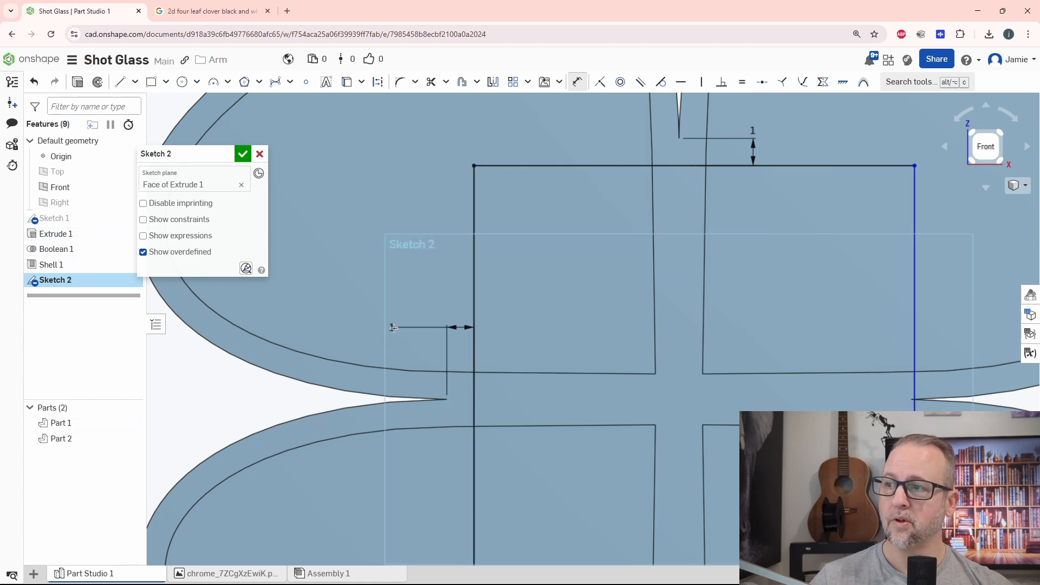
{"action": "middle_click_drag", "start_coordinate": [589, 520], "coordinate": [587, 323]}
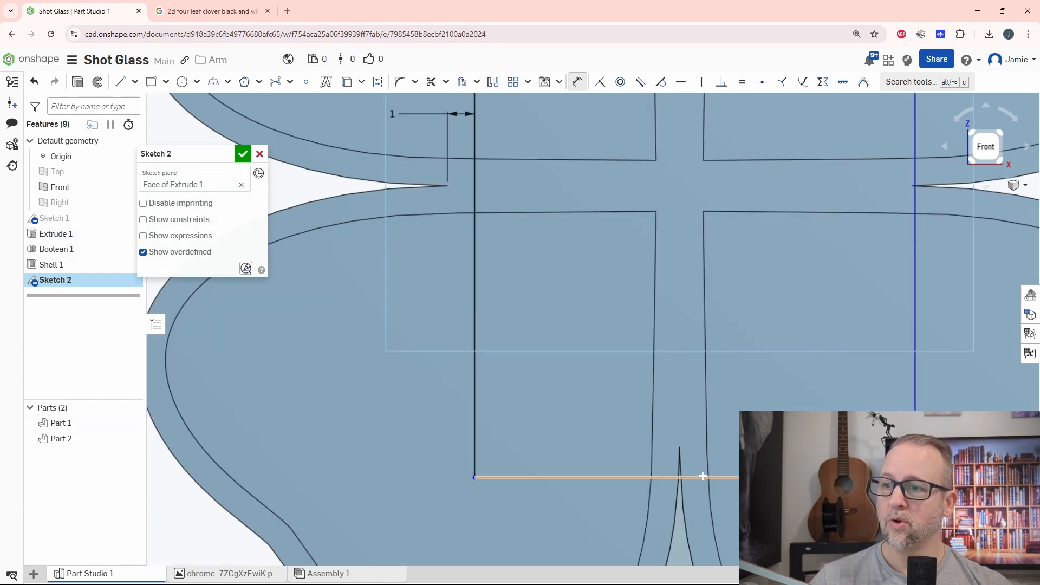
Reposition the rectangle's bottom and right edges, and dimension the right edge 1 mm inside the tip of the notch between the two right leaves.
{"action": "key", "text": "Escape"}
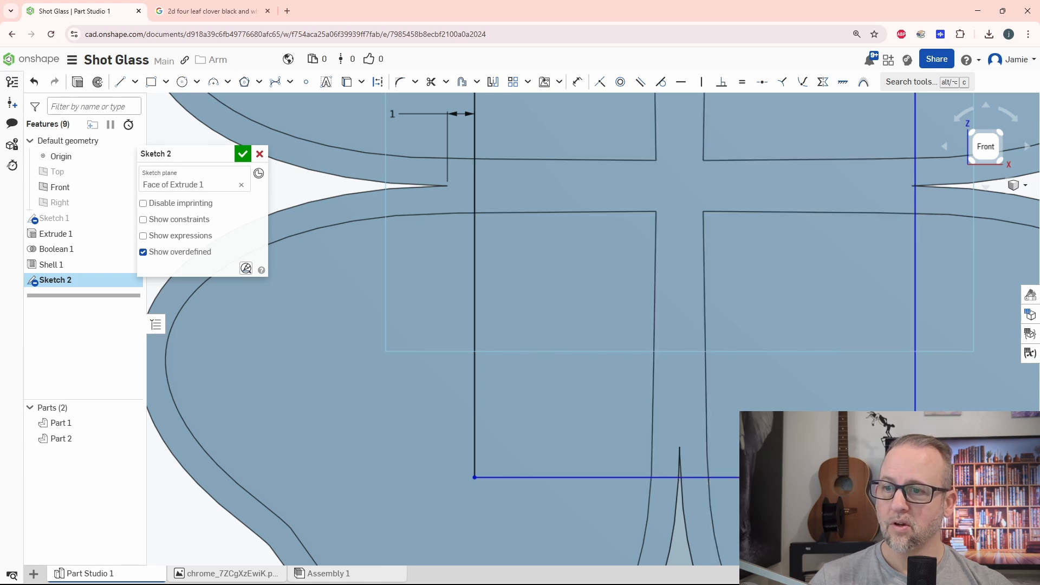
{"action": "left_click_drag", "start_coordinate": [808, 478], "coordinate": [808, 426]}
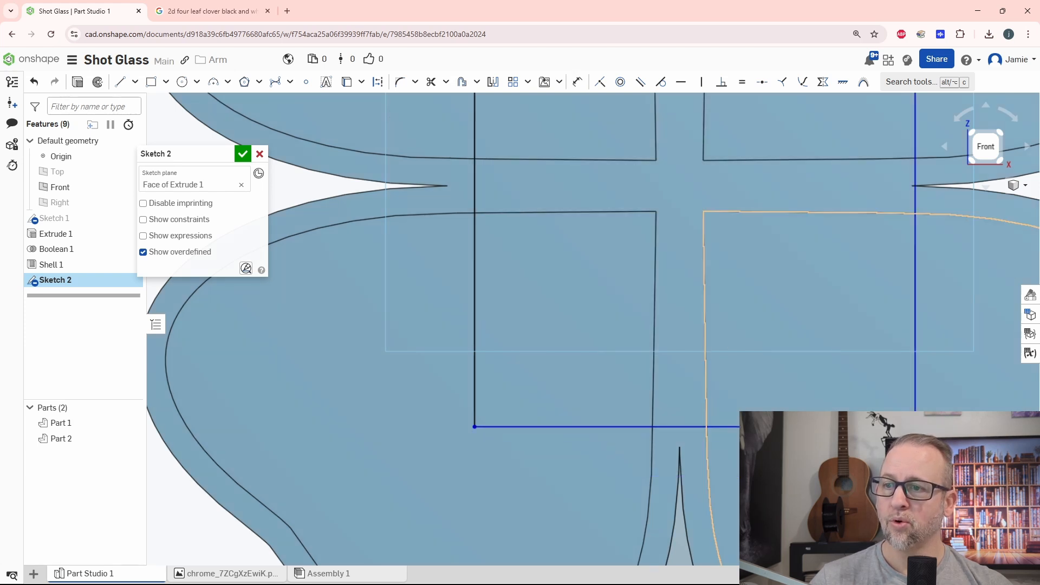
{"action": "middle_click_drag", "start_coordinate": [841, 363], "coordinate": [669, 433]}
{"action": "left_click_drag", "start_coordinate": [744, 313], "coordinate": [711, 314]}
{"action": "key", "text": "d"}
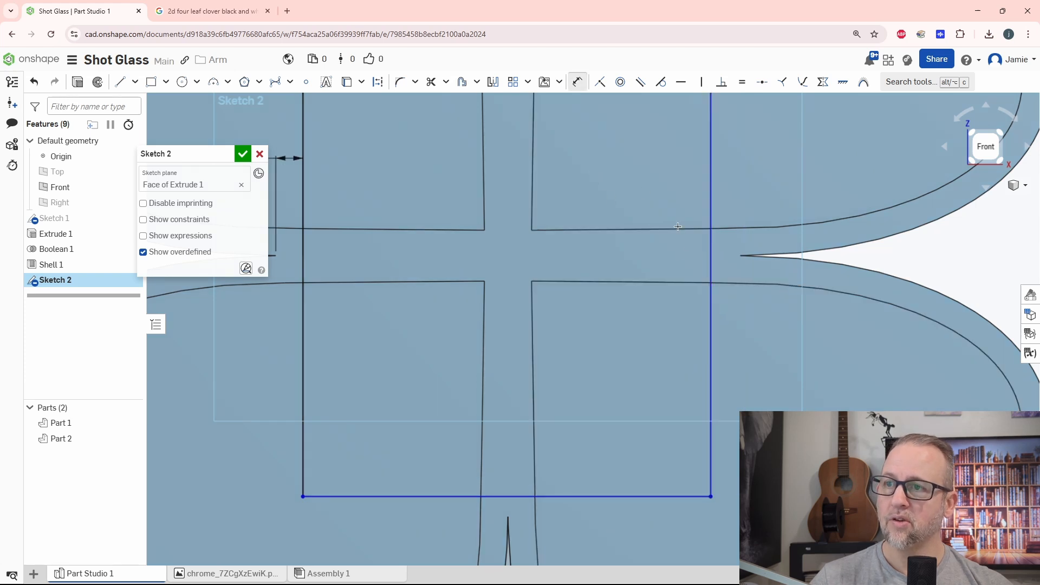
{"action": "left_click", "coordinate": [712, 259]}
{"action": "left_click", "coordinate": [741, 255]}
{"action": "left_click", "coordinate": [733, 185]}
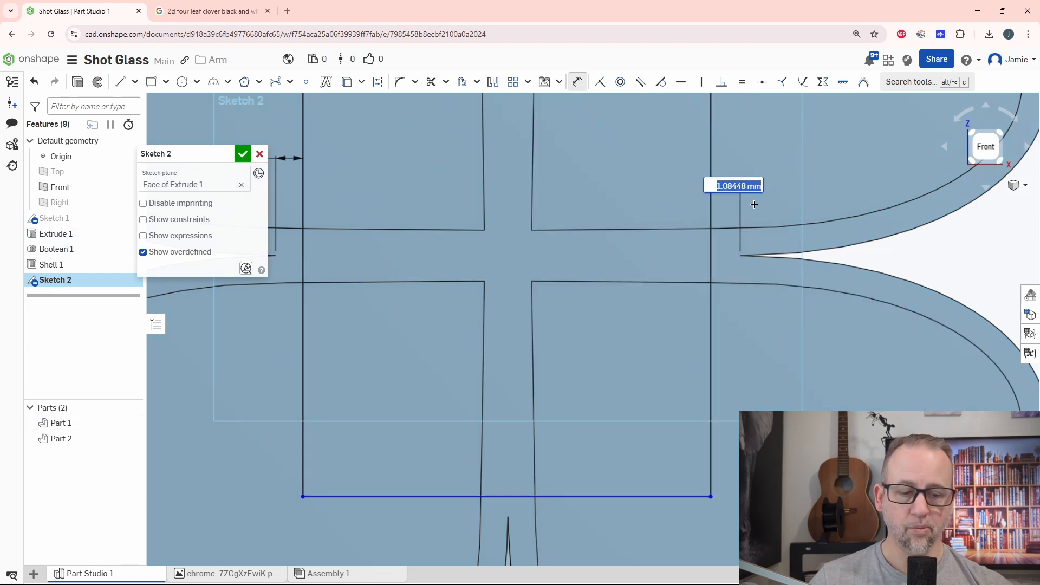
{"action": "key", "text": "Return"}
Dimension the rectangle's bottom edge 1 mm above the tip of the notch between the two lower leaves and finish the sketch.
{"action": "left_click", "coordinate": [575, 496]}
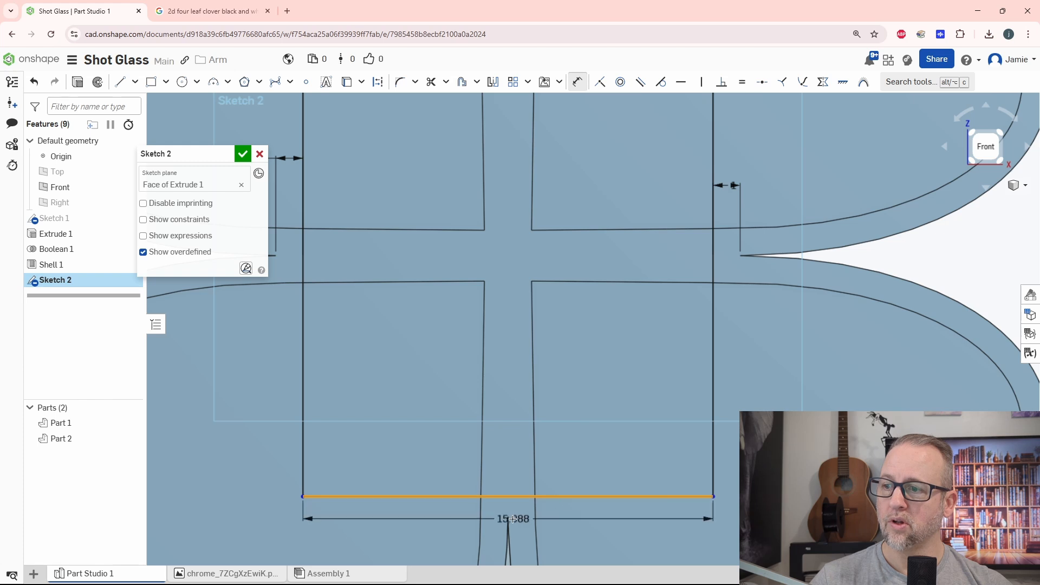
{"action": "left_click", "coordinate": [569, 530]}
{"action": "type", "text": "1"}
{"action": "key", "text": "Return"}
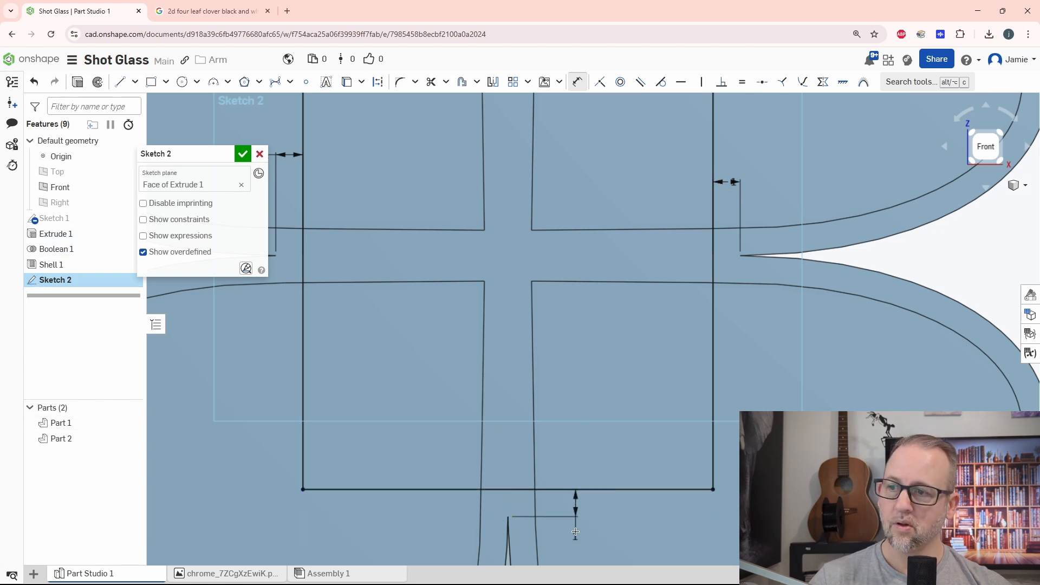
{"action": "scroll", "coordinate": [609, 499], "scroll_direction": "down", "scroll_amount": 3}
{"action": "scroll", "coordinate": [609, 499], "scroll_direction": "down", "scroll_amount": 1}
{"action": "left_click", "coordinate": [243, 154]}
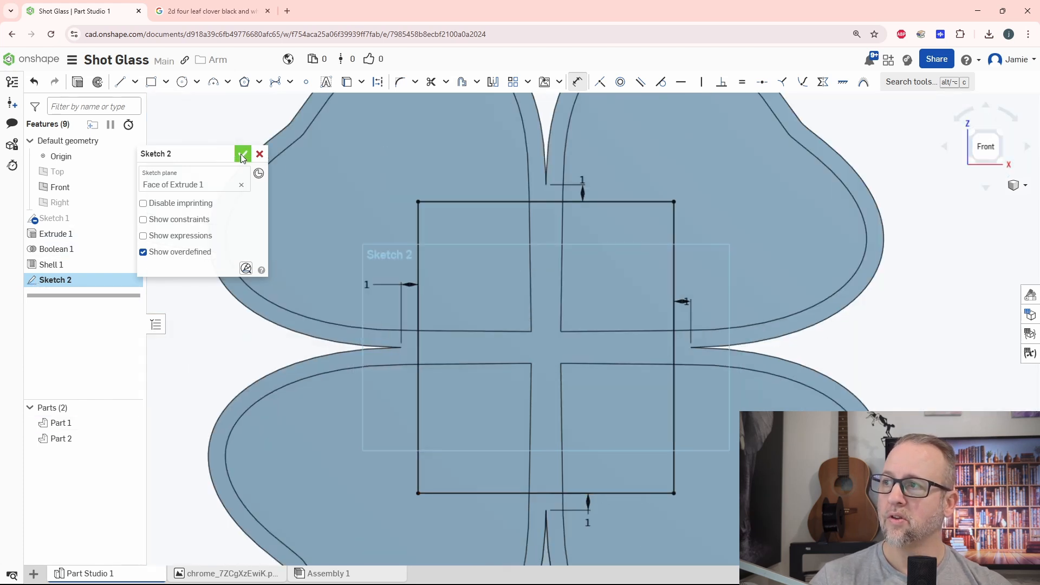
{"action": "mouse_move", "coordinate": [685, 432]}
{"action": "right_mouse_down"}
{"action": "mouse_move", "coordinate": [422, 338]}
{"action": "mouse_move", "coordinate": [521, 363]}
{"action": "right_mouse_up"}
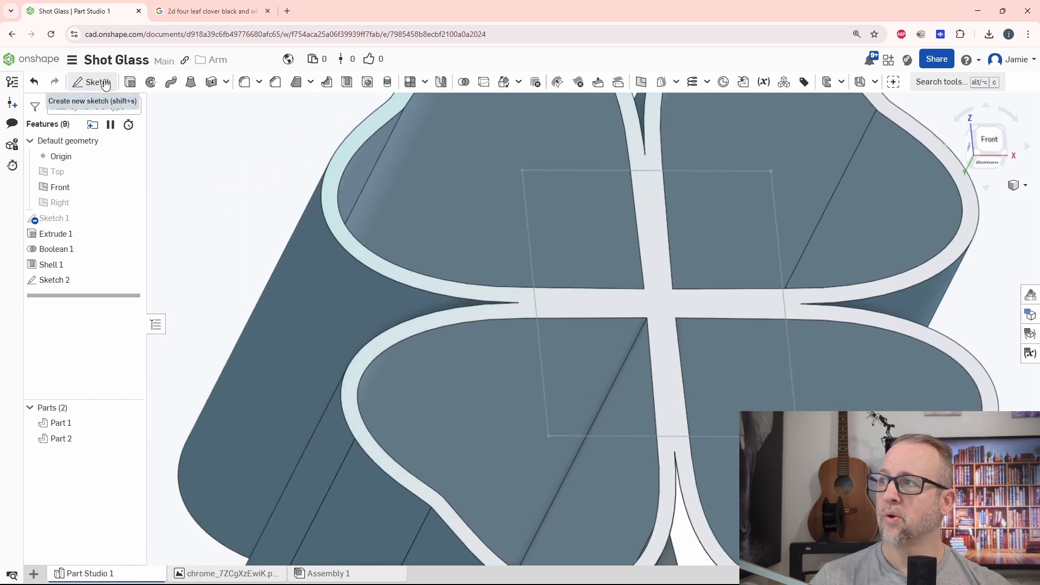
{"action": "left_click", "coordinate": [528, 233]}
{"action": "left_click", "coordinate": [559, 358]}
{"action": "left_click", "coordinate": [750, 460]}
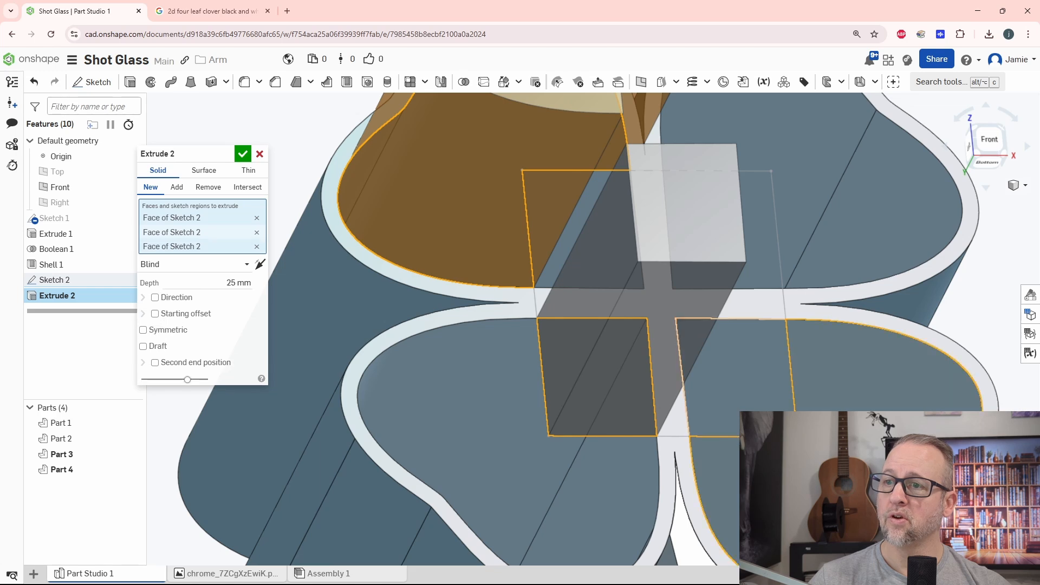
{"action": "left_click", "coordinate": [697, 331]}
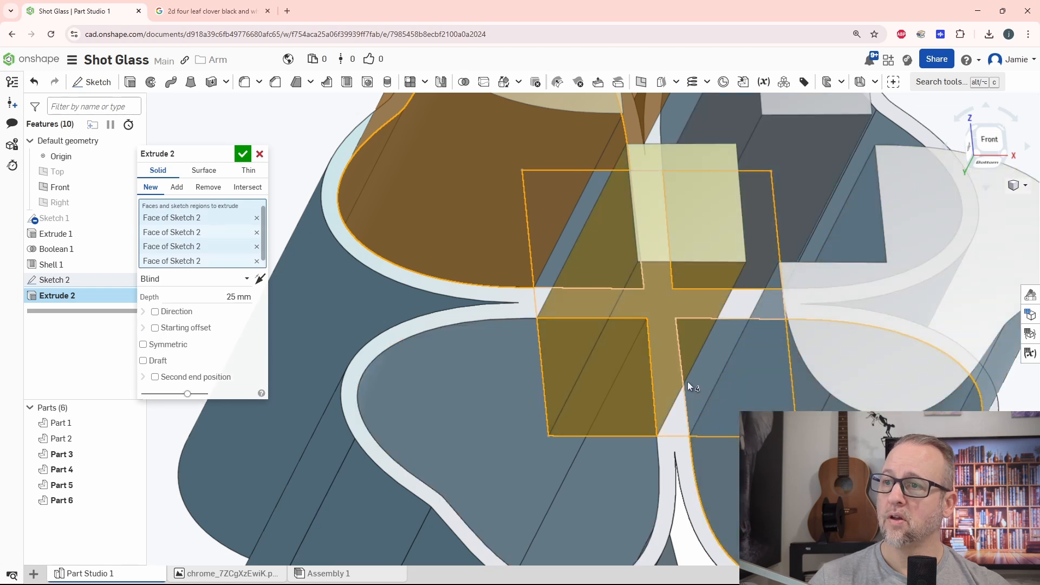
{"action": "scroll", "coordinate": [688, 382], "scroll_direction": "down", "scroll_amount": 3}
{"action": "mouse_move", "coordinate": [708, 384]}
{"action": "right_mouse_down"}
{"action": "mouse_move", "coordinate": [688, 389]}
{"action": "mouse_move", "coordinate": [704, 389]}
{"action": "right_mouse_up"}
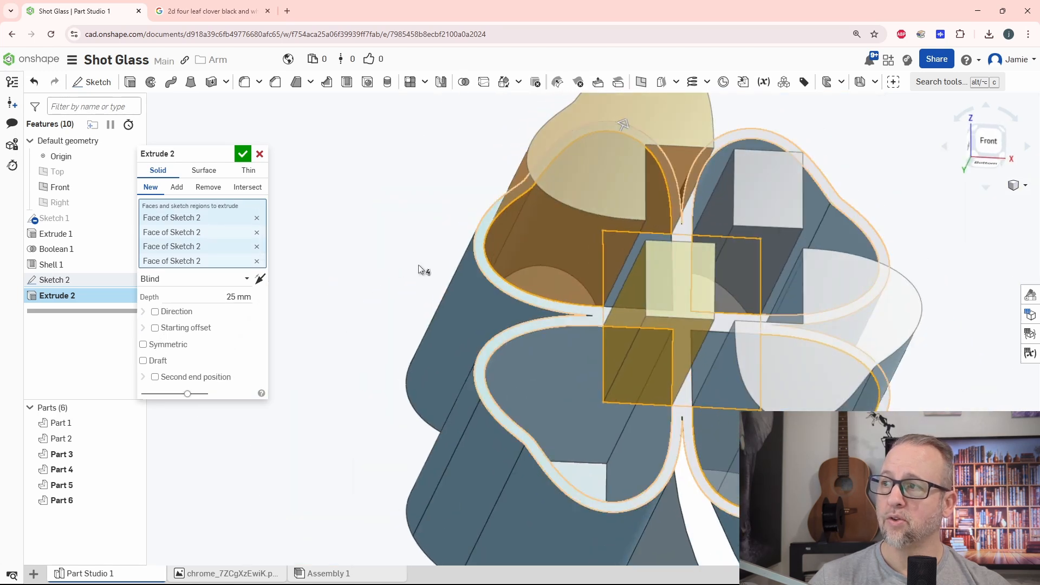
{"action": "left_click", "coordinate": [260, 154]}
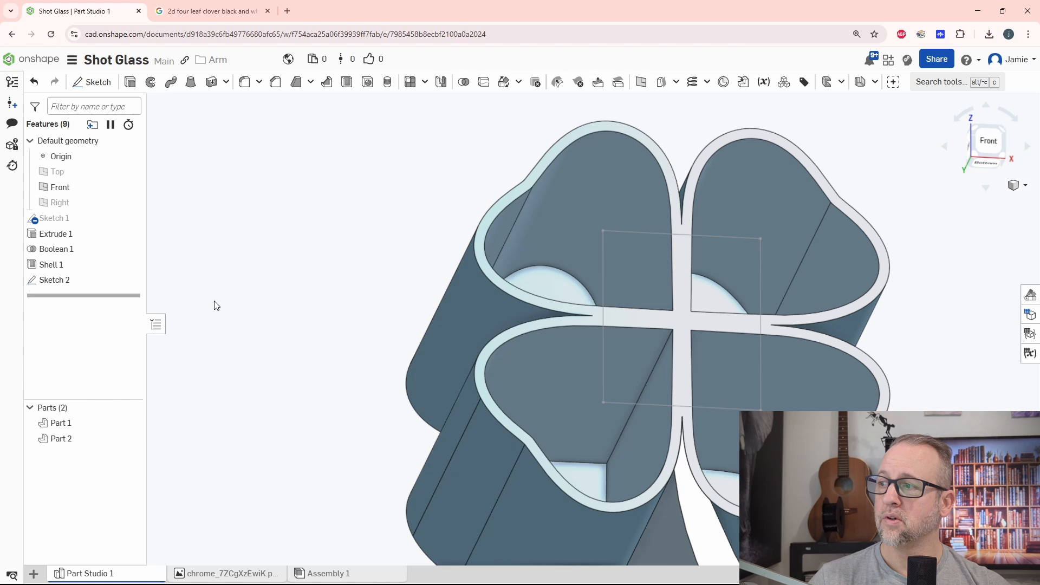
Extrude all five regions of the central rectangle as a 40 mm deep Remove cut through the clover's inner walls.
{"action": "left_click", "coordinate": [131, 82]}
{"action": "left_click", "coordinate": [208, 187]}
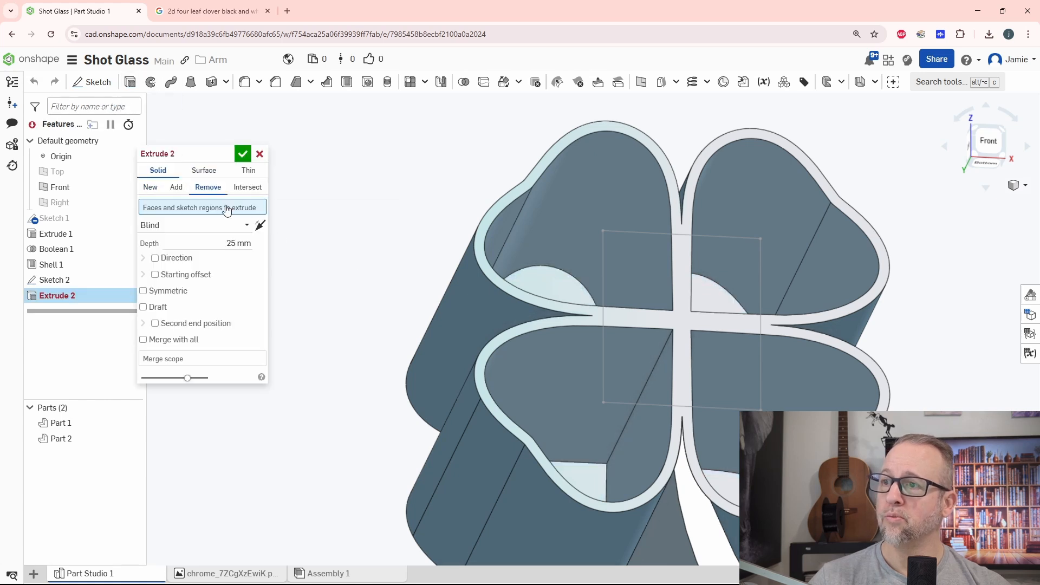
{"action": "left_click", "coordinate": [643, 292]}
{"action": "left_click", "coordinate": [650, 359]}
{"action": "left_click", "coordinate": [707, 364]}
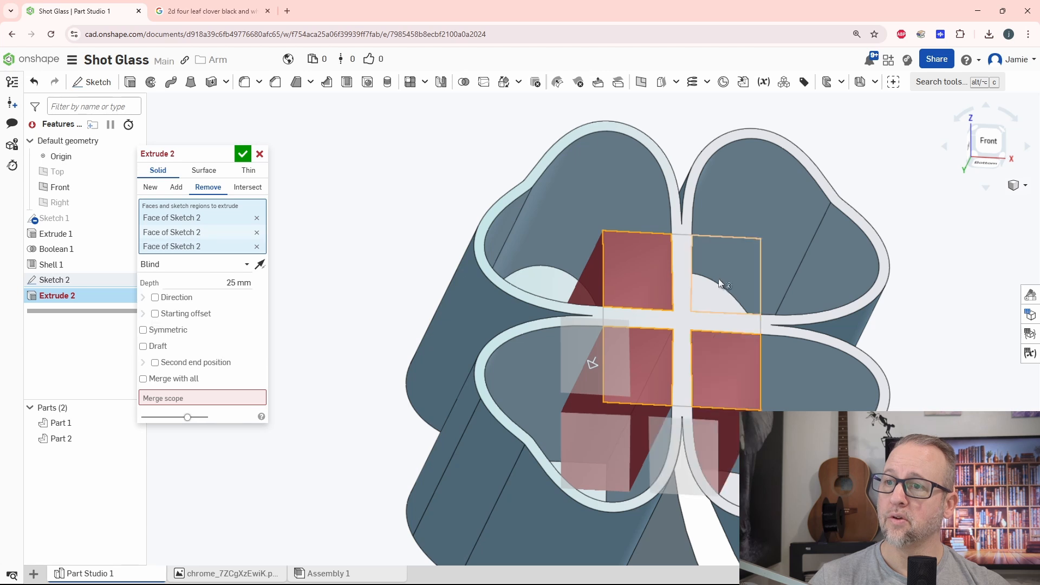
{"action": "left_click", "coordinate": [719, 278]}
{"action": "left_click", "coordinate": [682, 301]}
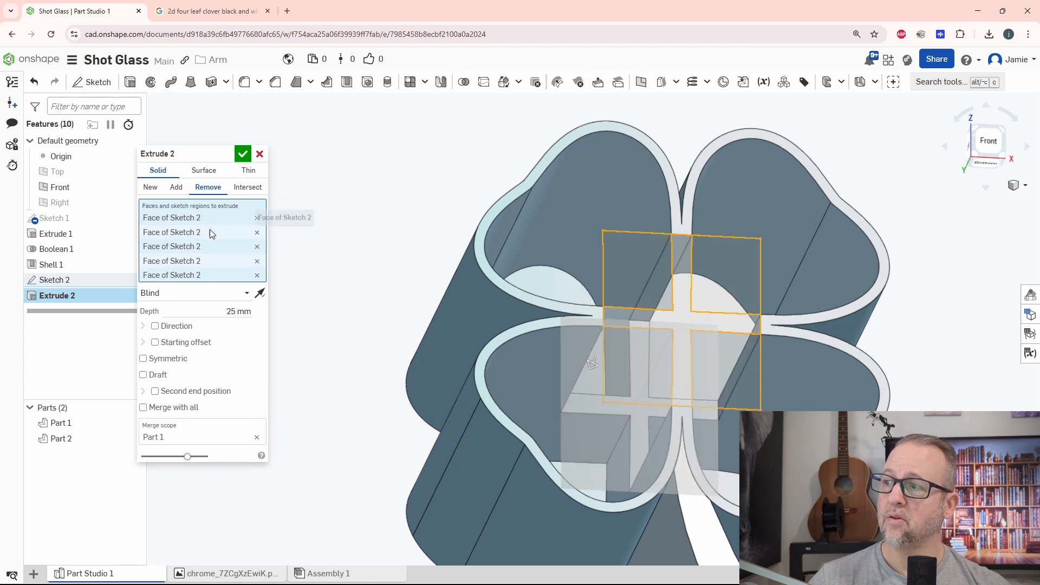
{"action": "left_click", "coordinate": [215, 307]}
{"action": "type", "text": "40"}
{"action": "key", "text": "Return"}
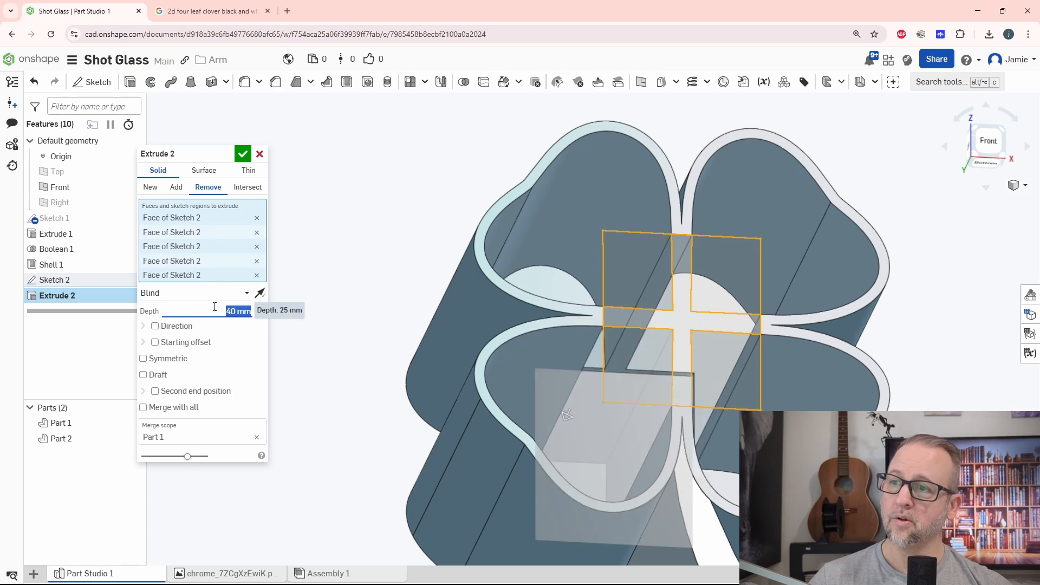
{"action": "left_click", "coordinate": [243, 155]}
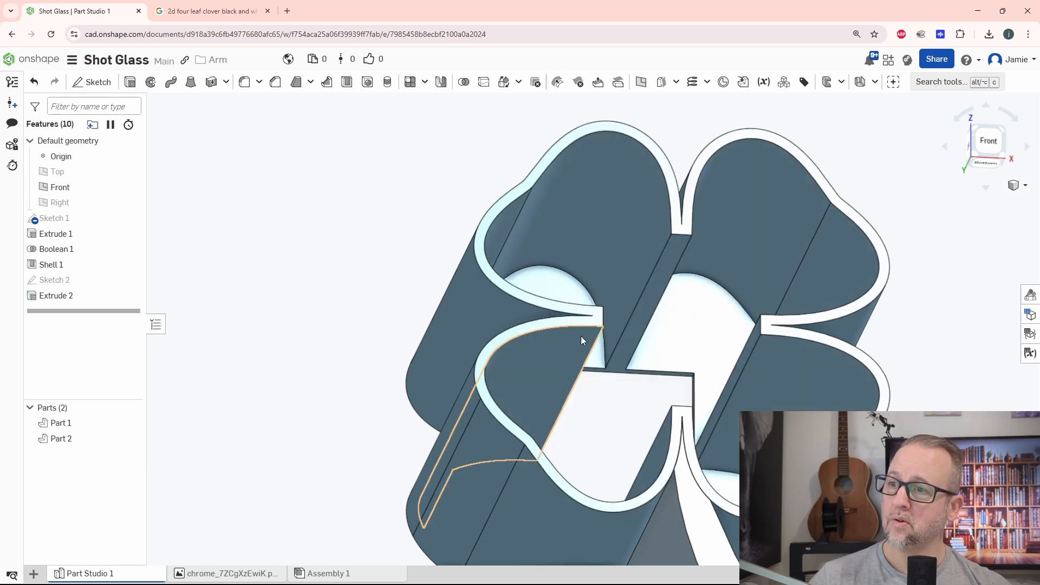
Set the depth of the central rectangular cut to 39 mm.
{"action": "mouse_move", "coordinate": [581, 336]}
{"action": "right_mouse_down"}
{"action": "mouse_move", "coordinate": [569, 340]}
{"action": "mouse_move", "coordinate": [594, 334]}
{"action": "right_mouse_up"}
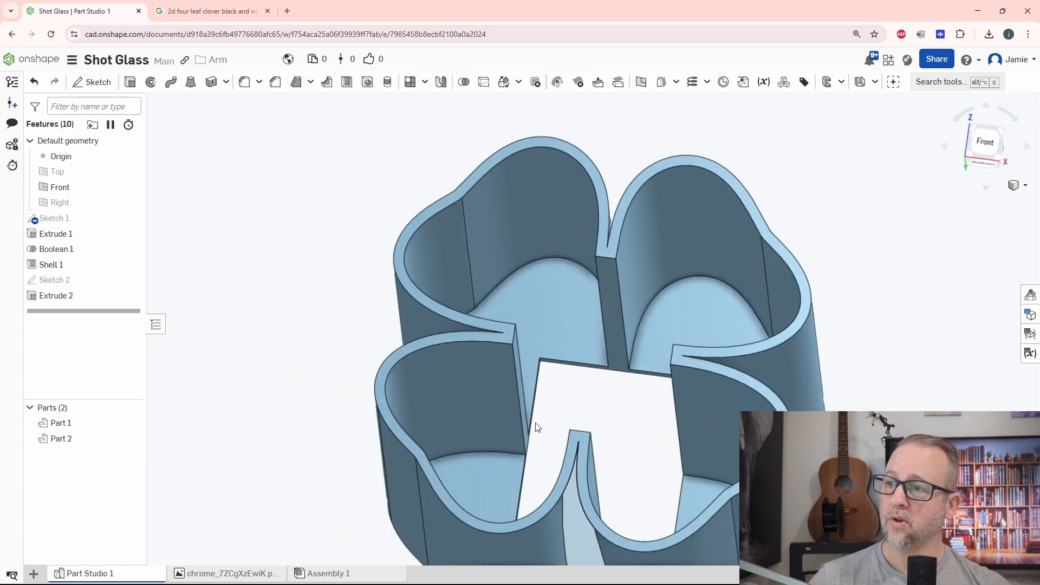
{"action": "middle_click_drag", "start_coordinate": [578, 425], "coordinate": [587, 309]}
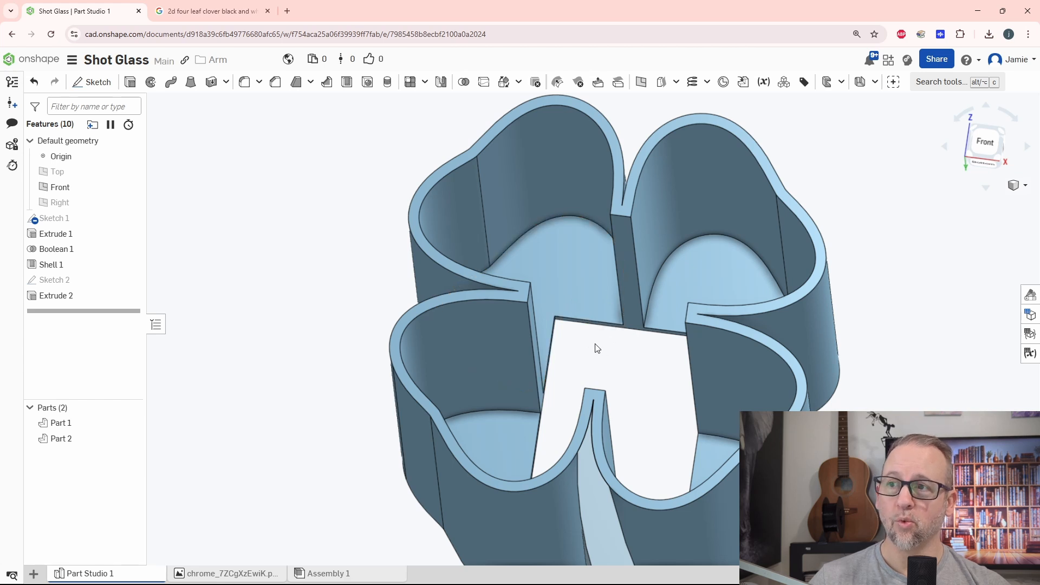
{"action": "double_click", "coordinate": [55, 295]}
{"action": "left_click", "coordinate": [215, 287]}
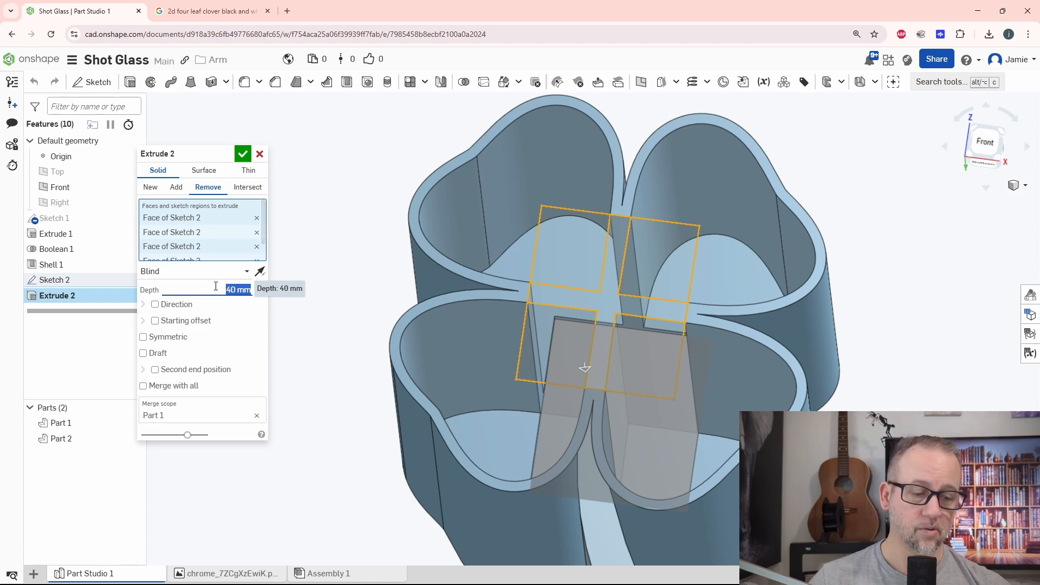
{"action": "type", "text": "39"}
{"action": "key", "text": "Return"}
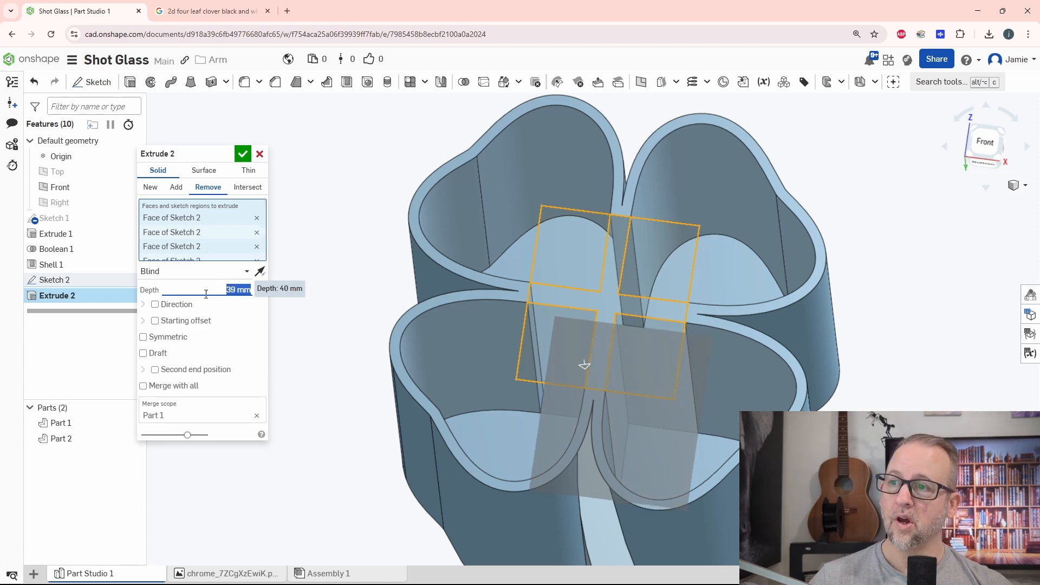
{"action": "left_click", "coordinate": [243, 155]}
{"action": "right_click_drag", "start_coordinate": [407, 326], "coordinate": [555, 364]}
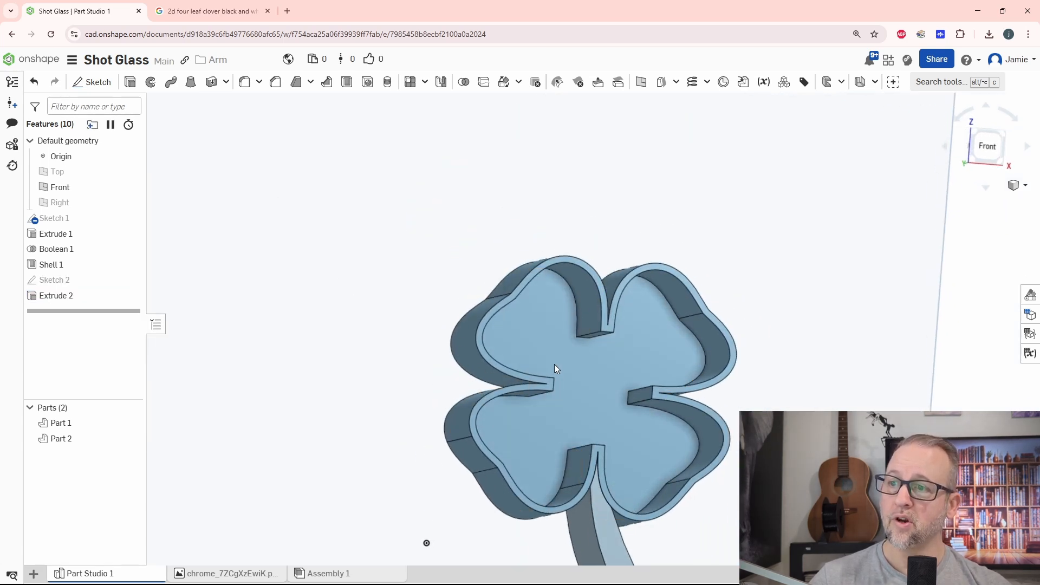
Fillet the upper edge of the cut wall end between the two left leaves with a 1 mm radius.
{"action": "scroll", "coordinate": [555, 364], "scroll_direction": "up", "scroll_amount": 6}
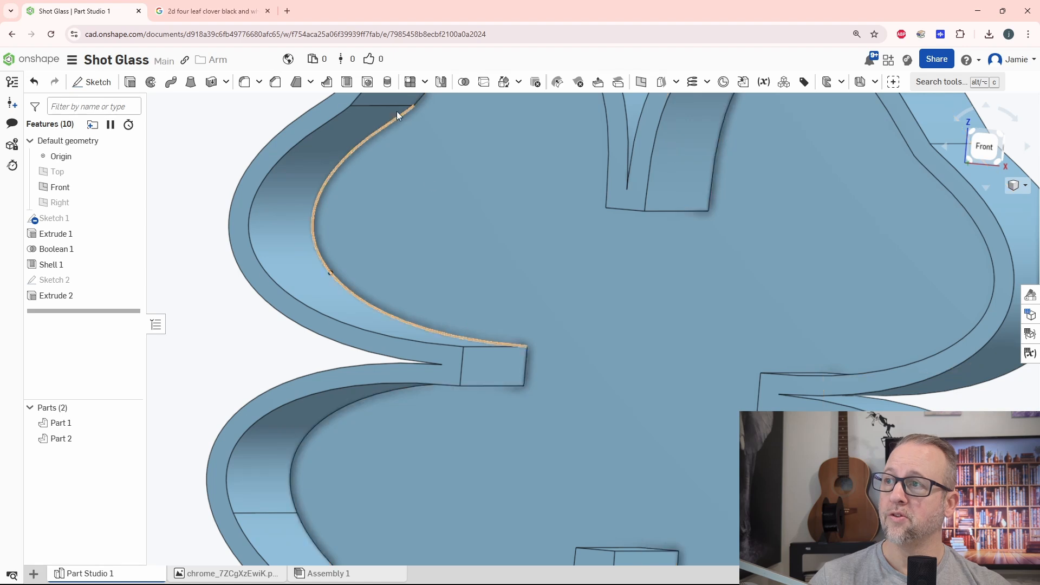
{"action": "left_click", "coordinate": [245, 82]}
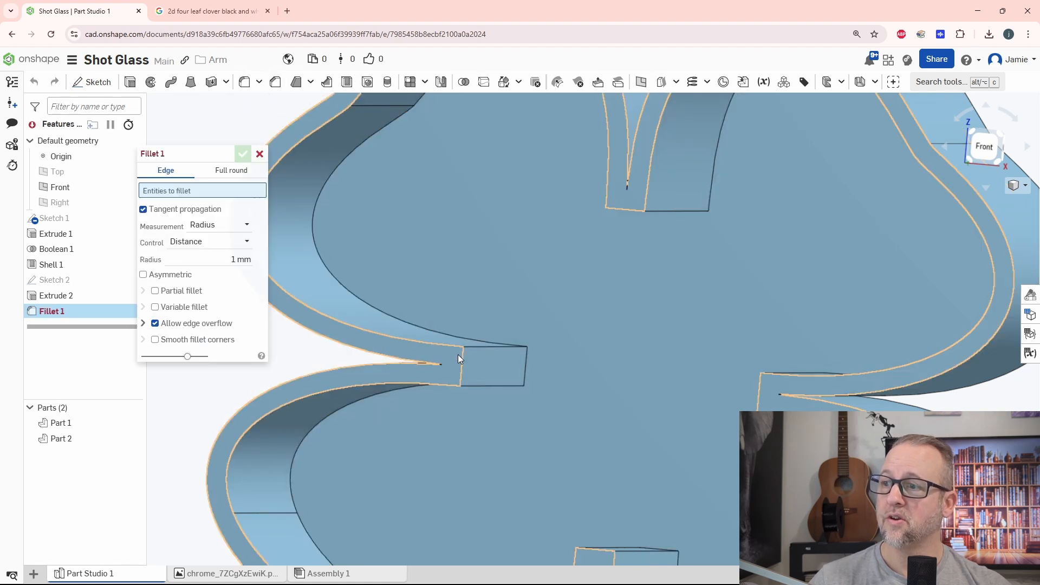
{"action": "left_click", "coordinate": [480, 346]}
{"action": "key", "text": "Return"}
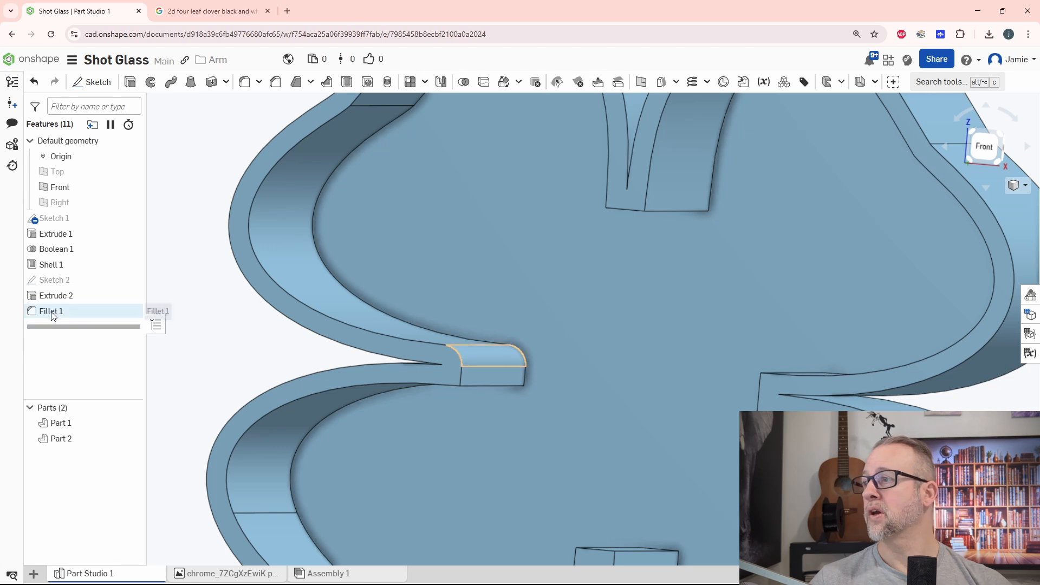
Add the left wall end's lower edge and both edges of the bottom and right wall ends to the 1 mm fillet.
{"action": "double_click", "coordinate": [112, 311]}
{"action": "left_click", "coordinate": [490, 384]}
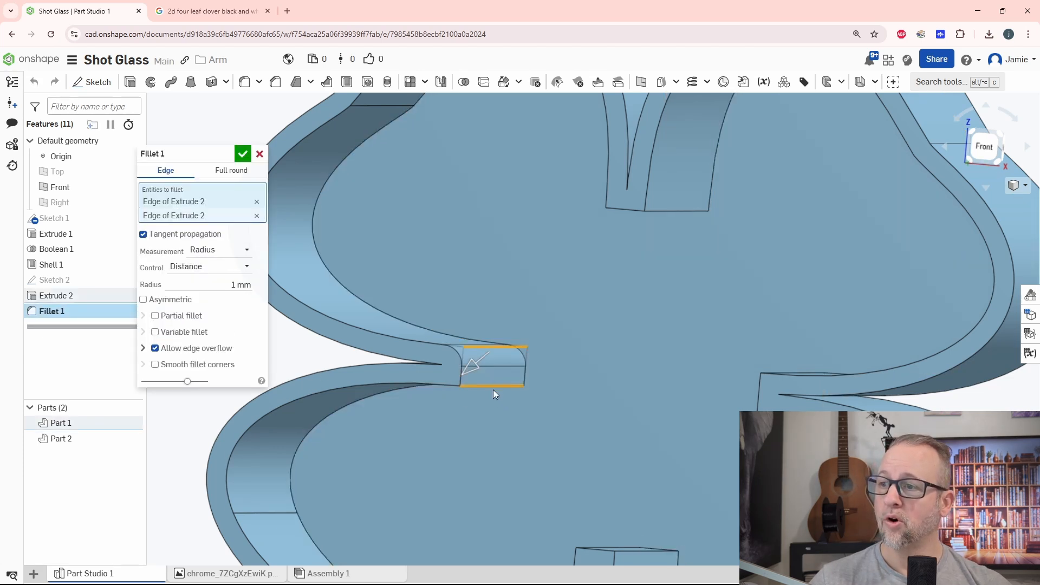
{"action": "middle_click_drag", "start_coordinate": [600, 470], "coordinate": [607, 336]}
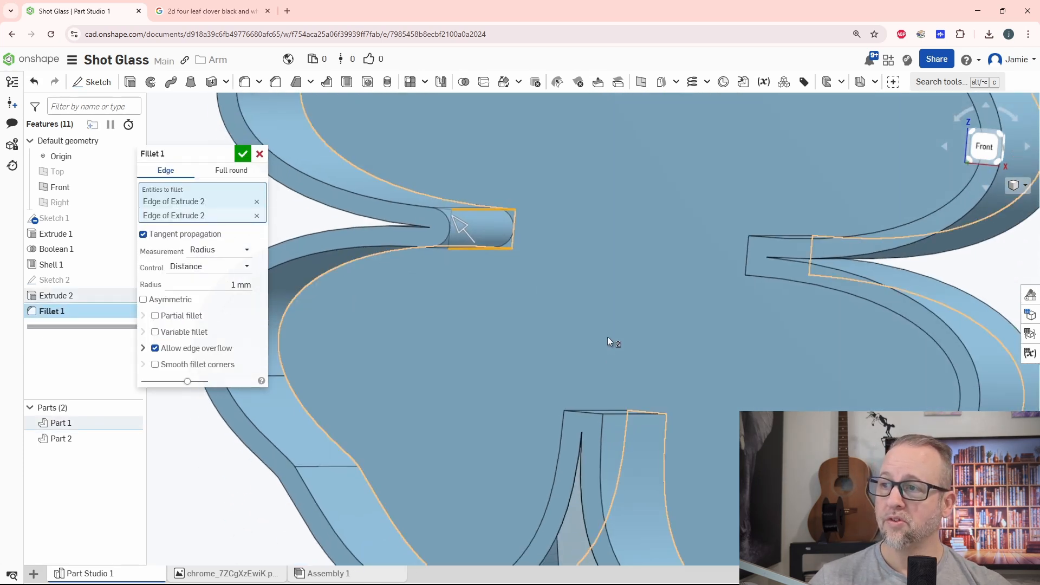
{"action": "left_click", "coordinate": [629, 411]}
{"action": "right_click_drag", "start_coordinate": [636, 383], "coordinate": [642, 407]}
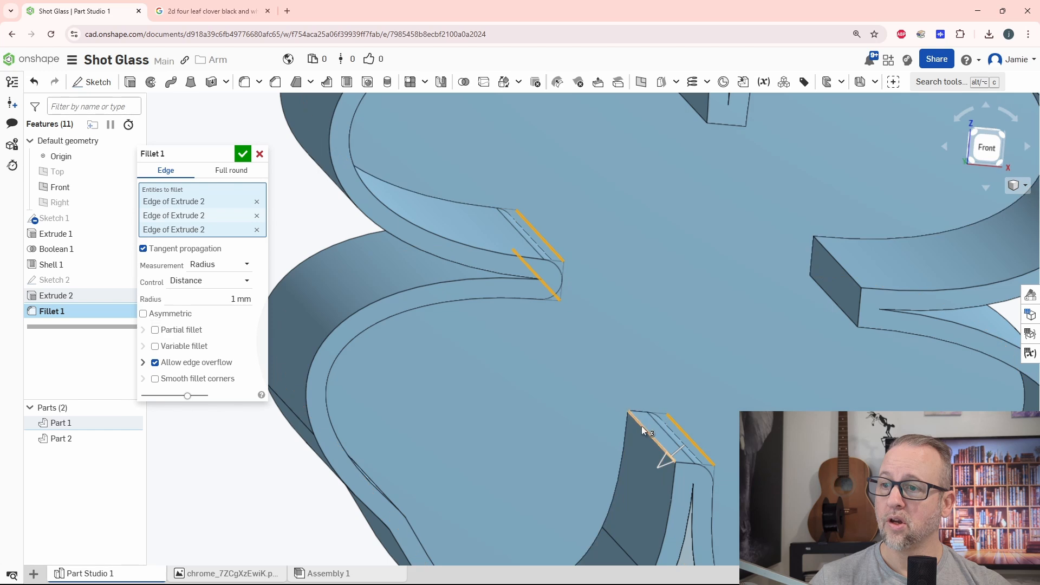
{"action": "left_click", "coordinate": [642, 426]}
{"action": "left_click", "coordinate": [846, 272]}
{"action": "left_click", "coordinate": [846, 273]}
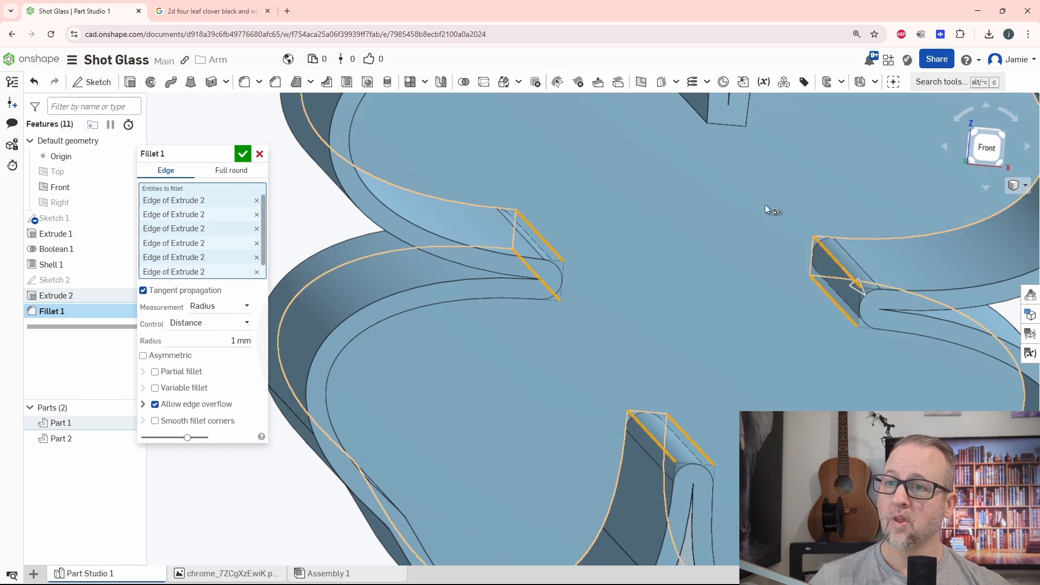
Add both edges of the wall end between the two upper leaves to the 1 mm fillet and accept it.
{"action": "right_click_drag", "start_coordinate": [765, 204], "coordinate": [650, 414]}
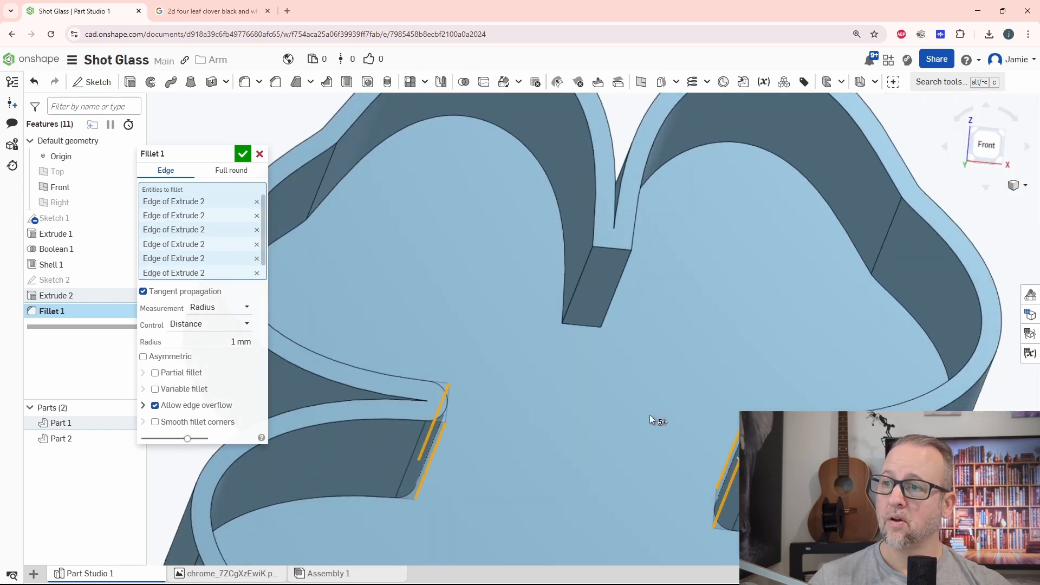
{"action": "left_click", "coordinate": [613, 294]}
{"action": "left_click", "coordinate": [577, 288]}
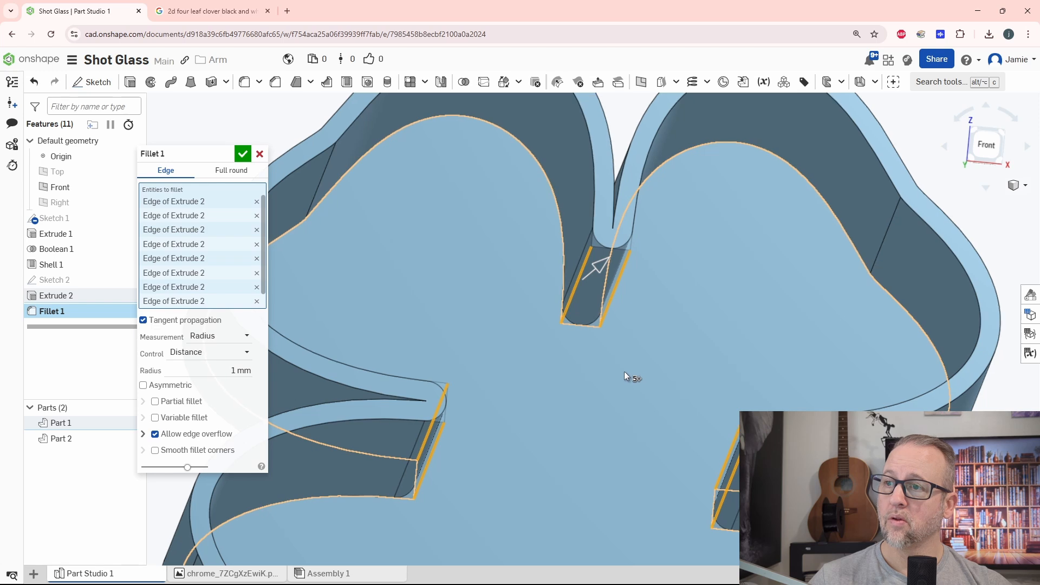
{"action": "key", "text": "f"}
{"action": "left_click", "coordinate": [243, 155]}
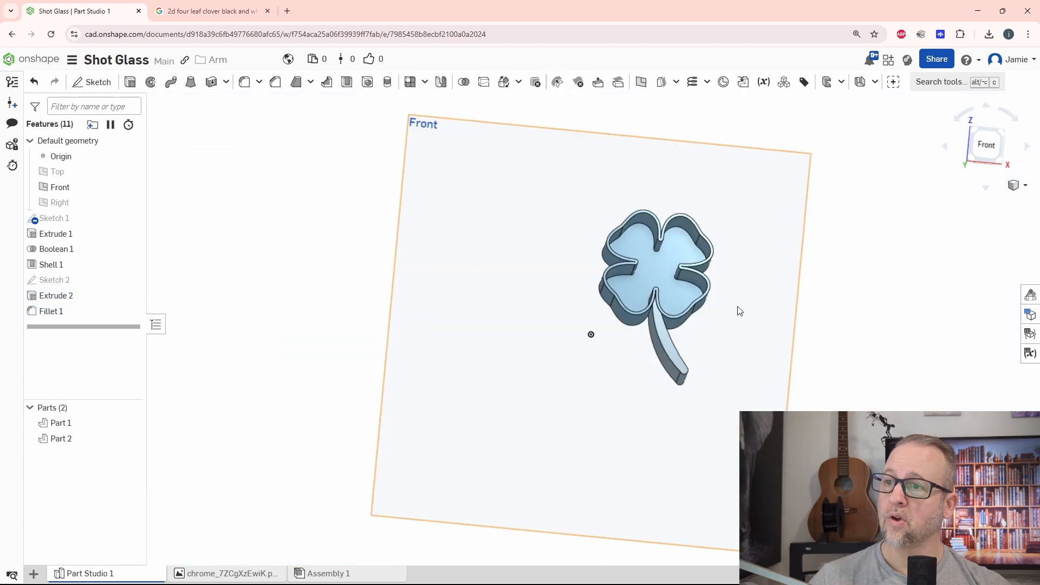
Join the clover glass body and the stem into one part with a Boolean union.
{"action": "scroll", "coordinate": [736, 312], "scroll_direction": "up", "scroll_amount": 8}
{"action": "right_click_drag", "start_coordinate": [629, 376], "coordinate": [588, 229]}
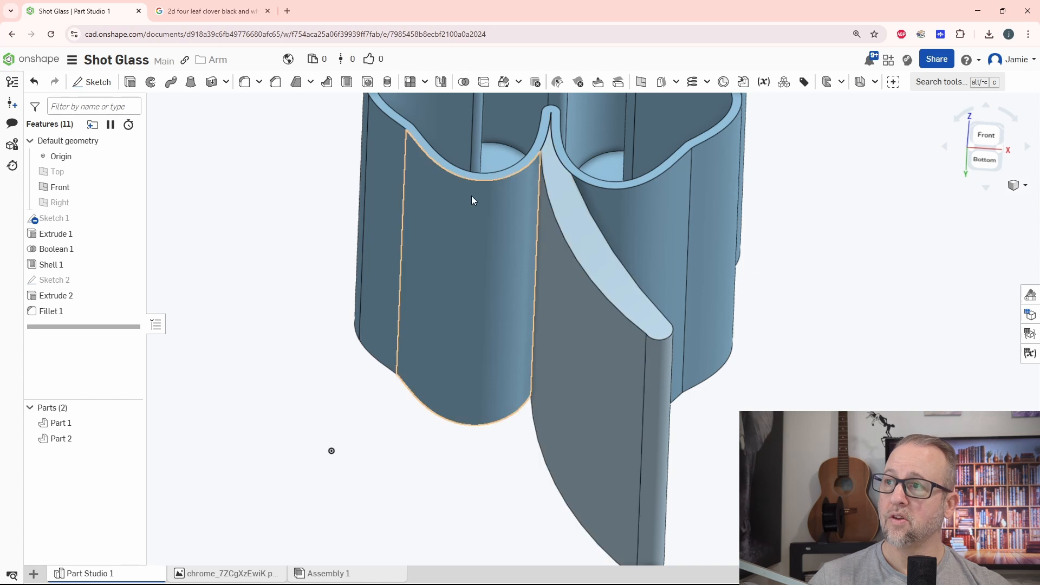
{"action": "right_click_drag", "start_coordinate": [472, 196], "coordinate": [352, 291]}
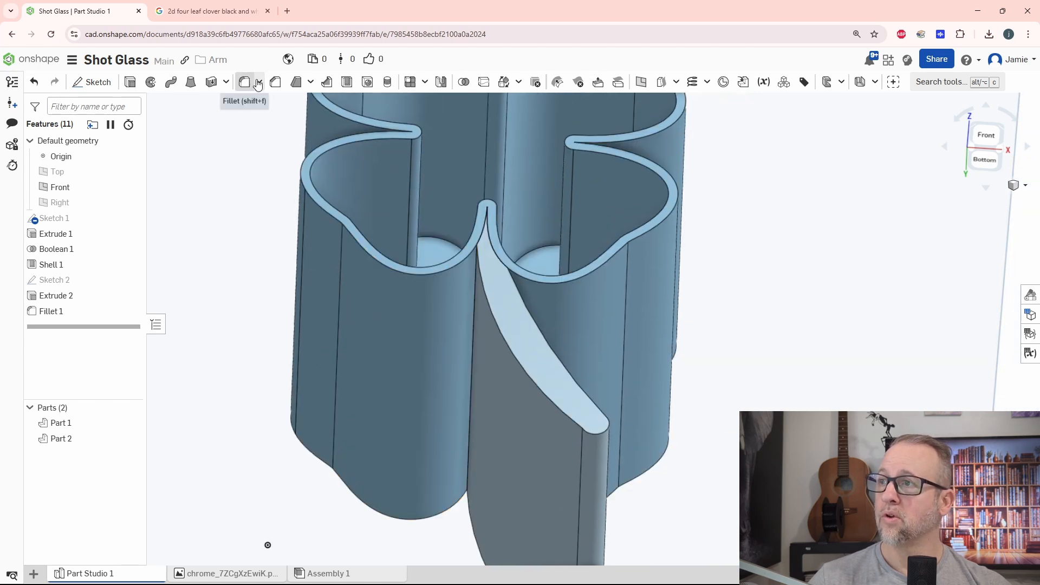
{"action": "left_click", "coordinate": [464, 83]}
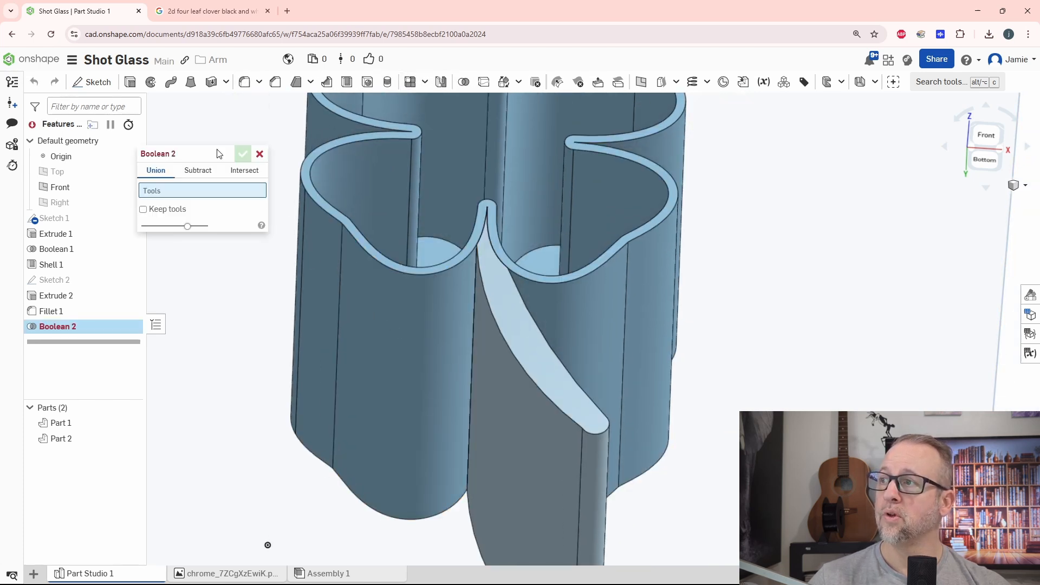
{"action": "left_click", "coordinate": [378, 300]}
{"action": "left_click", "coordinate": [499, 376]}
{"action": "left_click", "coordinate": [243, 154]}
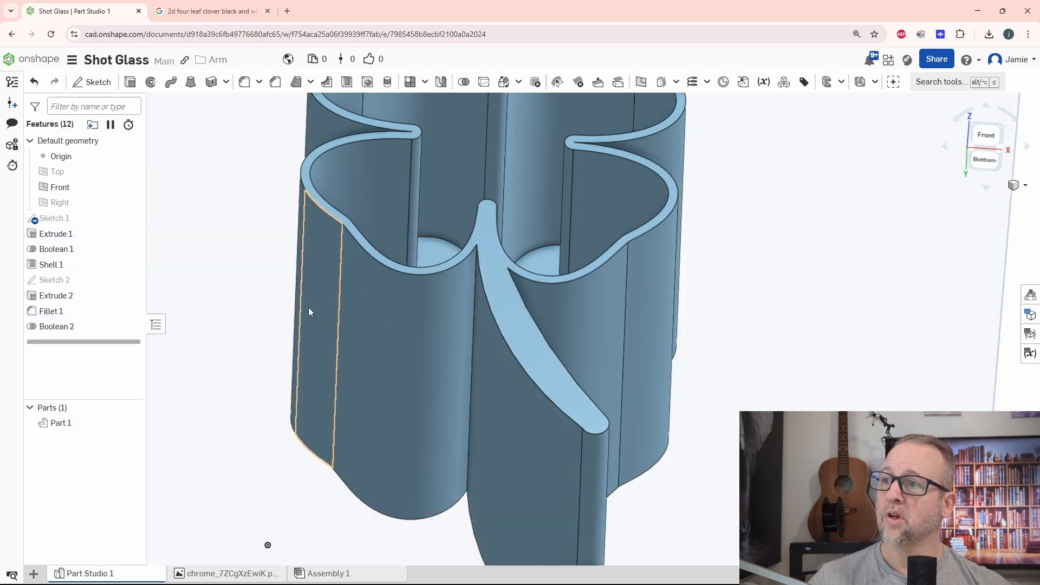
Show the Right plane and start a new sketch on it.
{"action": "scroll", "coordinate": [545, 343], "scroll_direction": "down", "scroll_amount": 5}
{"action": "right_click_drag", "start_coordinate": [546, 344], "coordinate": [488, 287]}
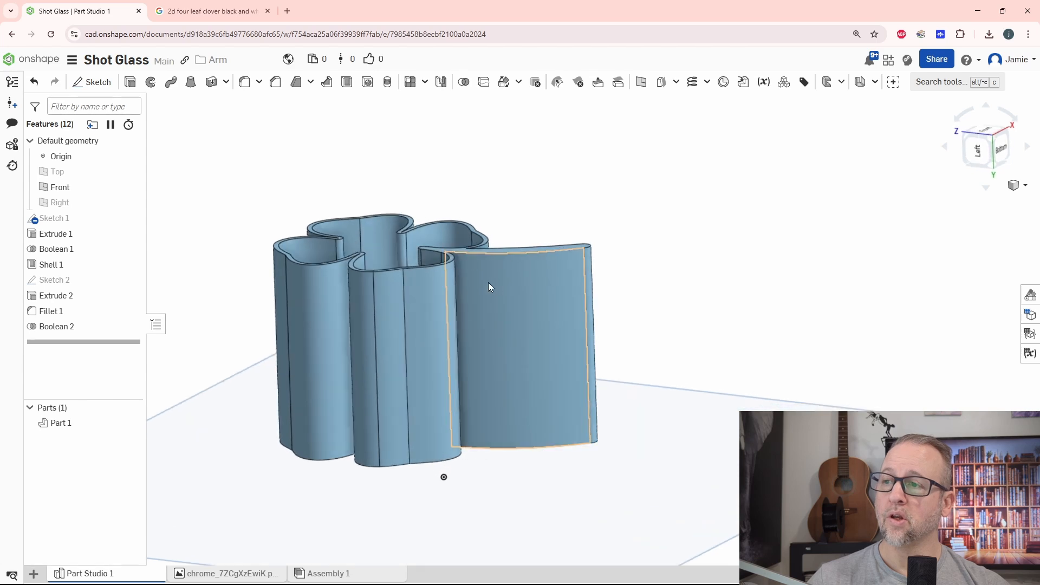
{"action": "right_click_drag", "start_coordinate": [558, 373], "coordinate": [675, 347]}
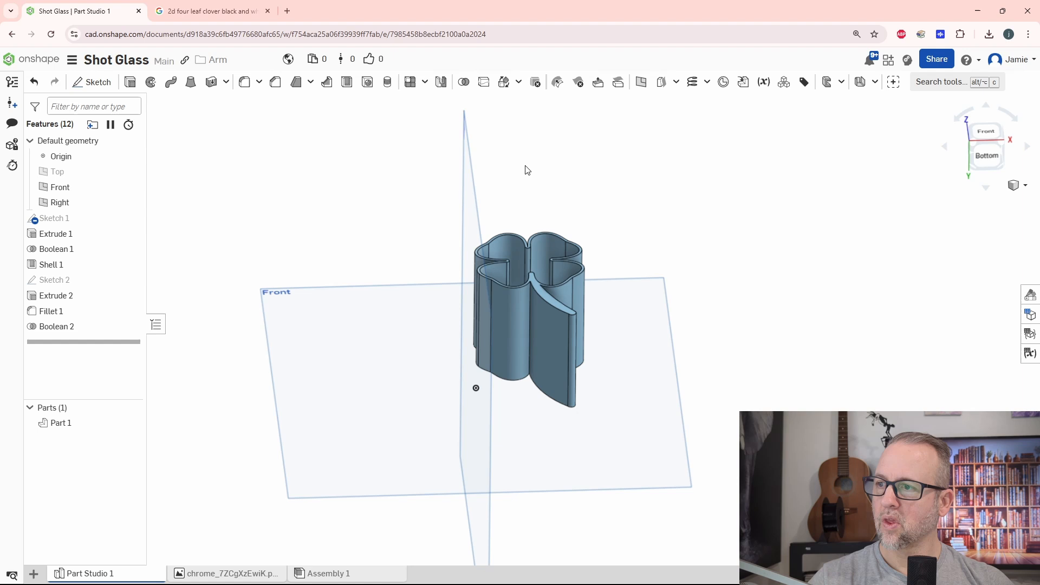
{"action": "right_click_drag", "start_coordinate": [524, 167], "coordinate": [754, 248]}
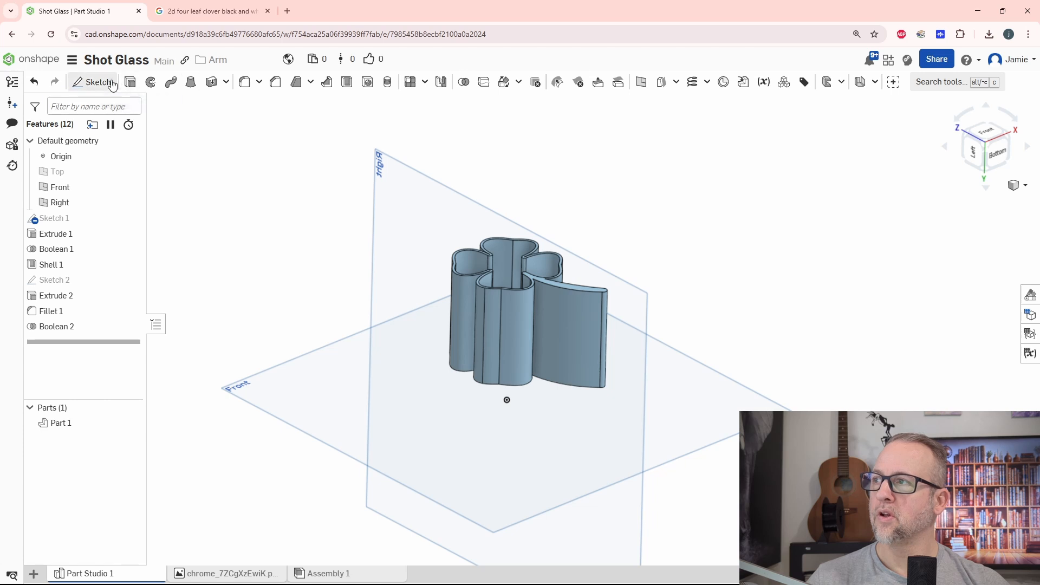
{"action": "left_click", "coordinate": [90, 82]}
{"action": "left_click", "coordinate": [384, 185]}
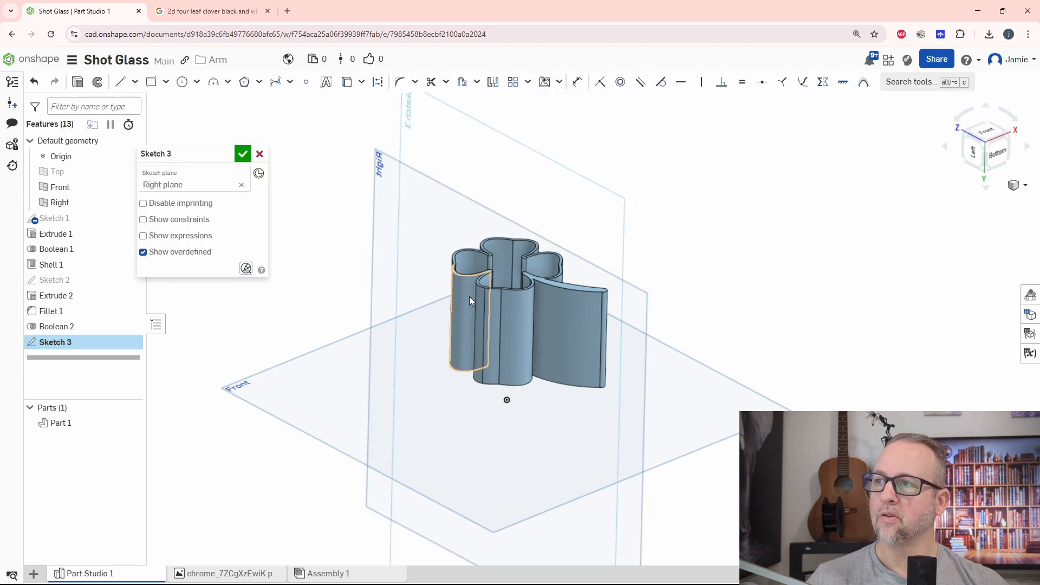
Sketch a rectangle about 32 by 14 mm over the stem in the left side view.
{"action": "right_click_drag", "start_coordinate": [717, 312], "coordinate": [618, 258]}
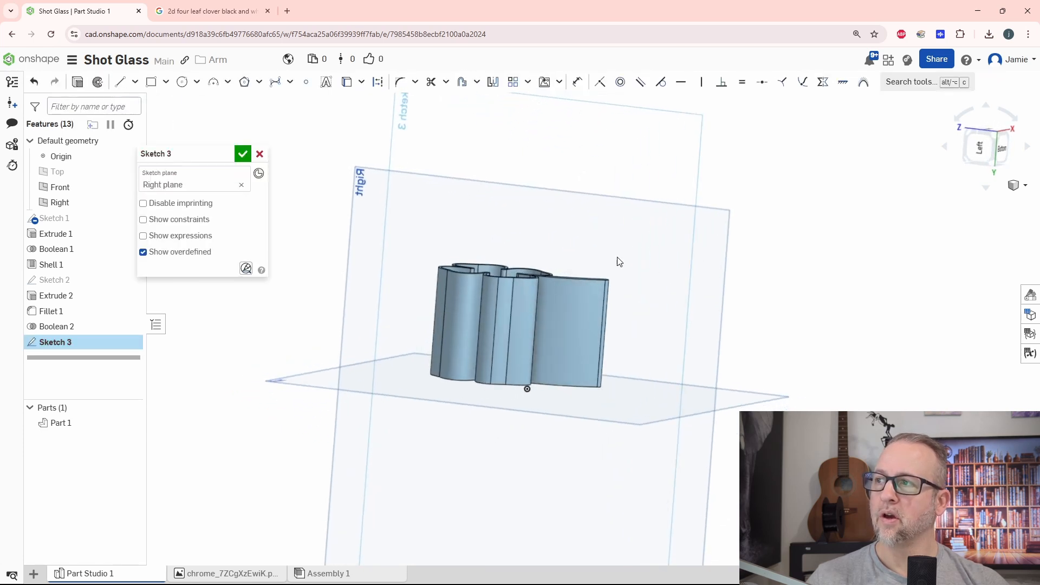
{"action": "left_click", "coordinate": [973, 153]}
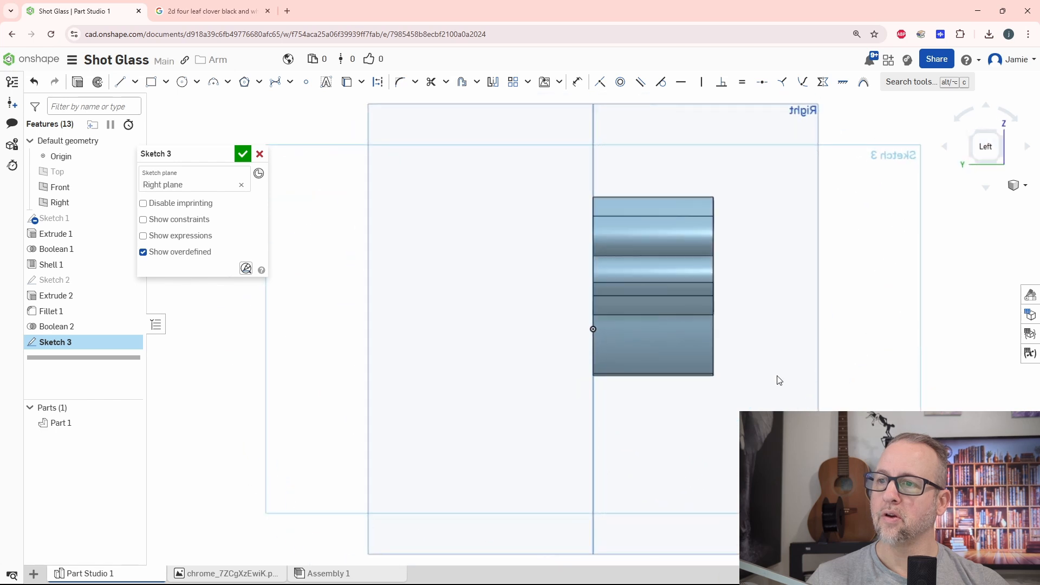
{"action": "middle_click_drag", "start_coordinate": [801, 369], "coordinate": [684, 355]}
{"action": "scroll", "coordinate": [566, 325], "scroll_direction": "up", "scroll_amount": 3}
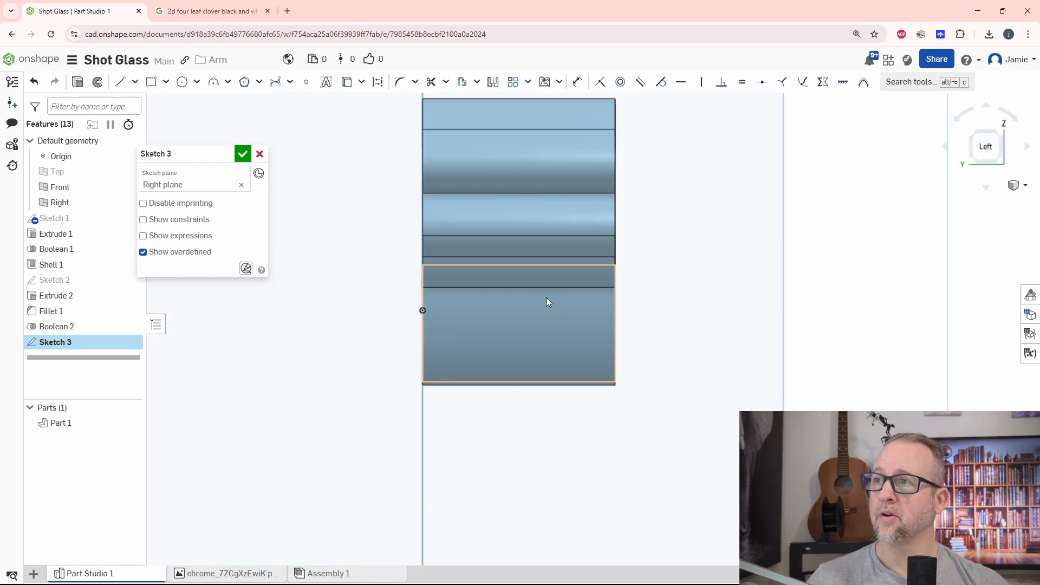
{"action": "left_click", "coordinate": [151, 82]}
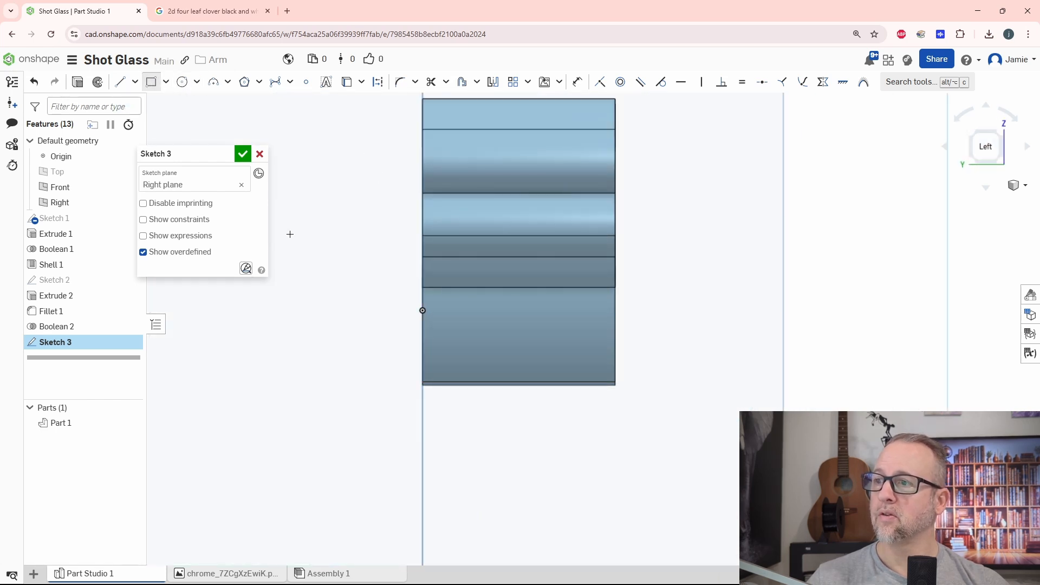
{"action": "left_click", "coordinate": [596, 366]}
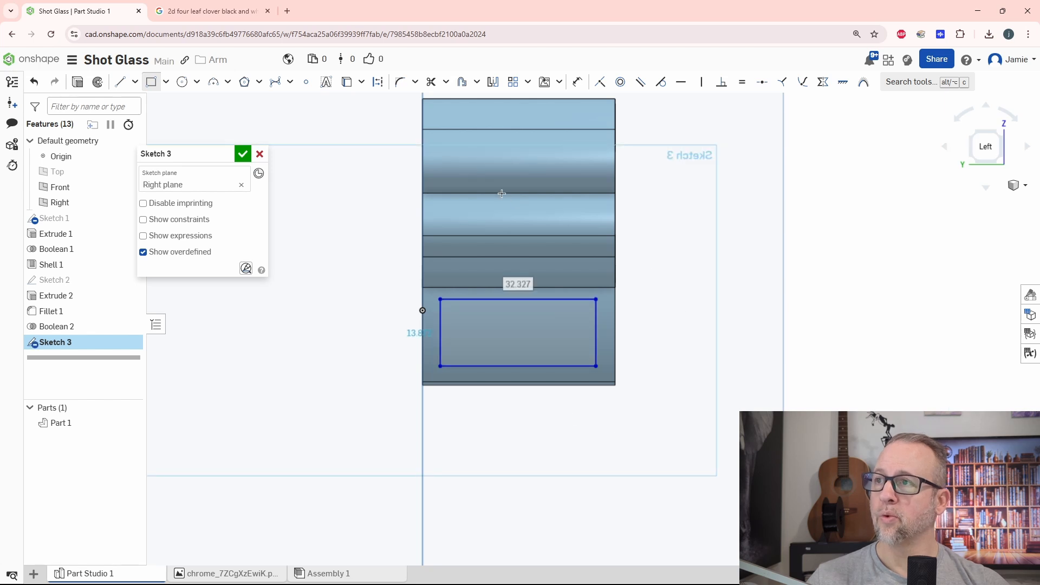
Dimension the rectangle's short sides 2 mm from the stem's rim edge and 2 mm from its base edge.
{"action": "left_click", "coordinate": [576, 83]}
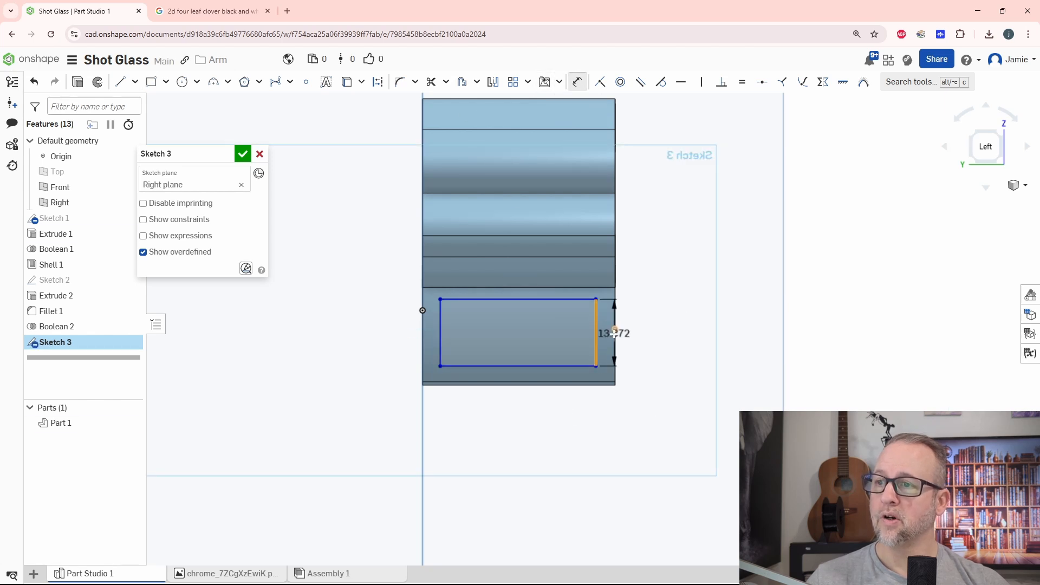
{"action": "left_click", "coordinate": [615, 333]}
{"action": "left_click", "coordinate": [629, 407]}
{"action": "type", "text": "2"}
{"action": "key", "text": "Return"}
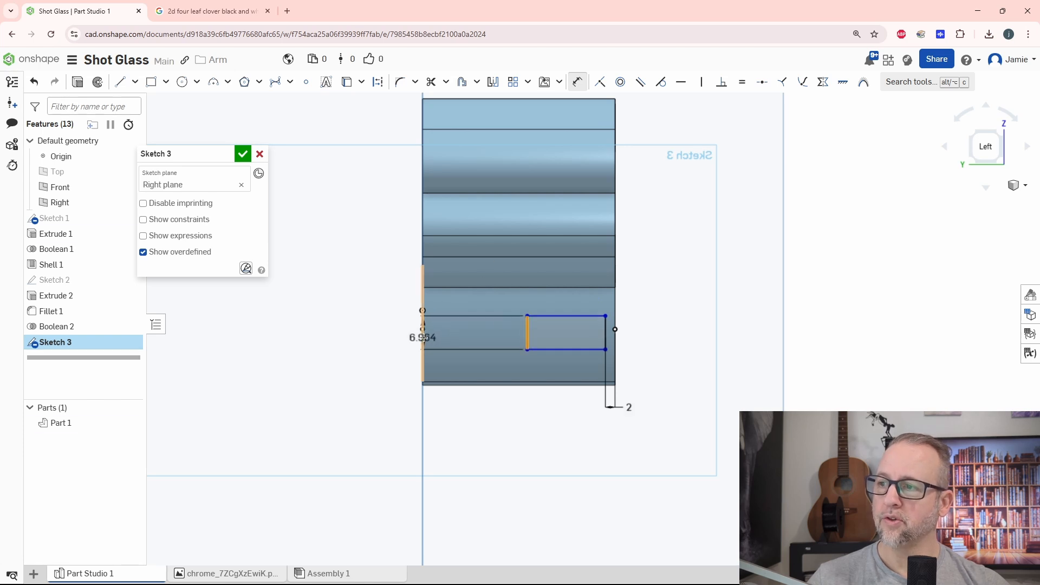
{"action": "left_click", "coordinate": [423, 337]}
{"action": "left_click", "coordinate": [454, 336]}
{"action": "type", "text": "21.77112"}
{"action": "key", "text": "Return"}
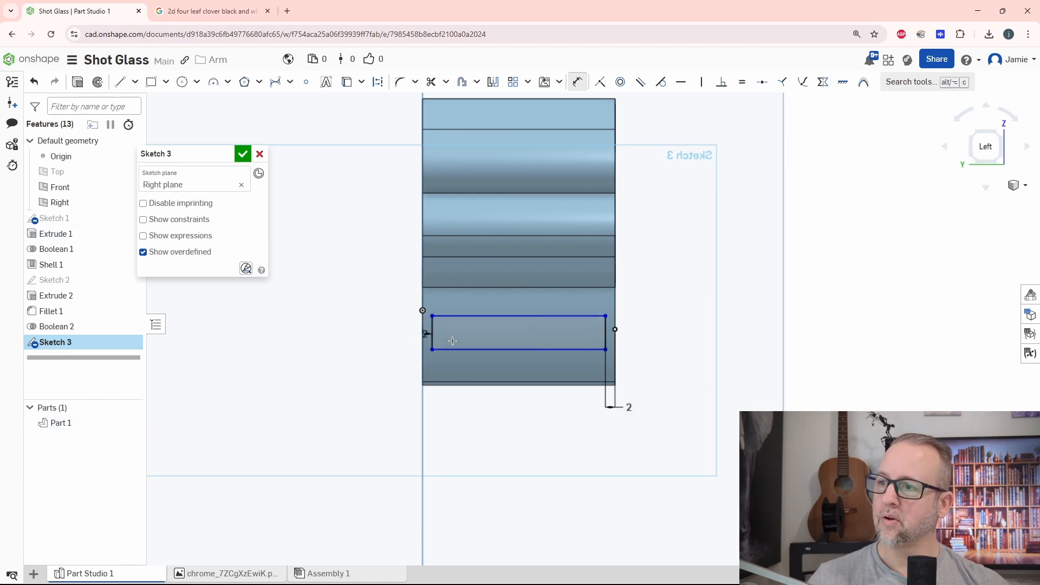
Dimension the rectangle's lower side 2 mm from the edge at the stem's free end.
{"action": "left_click", "coordinate": [476, 351]}
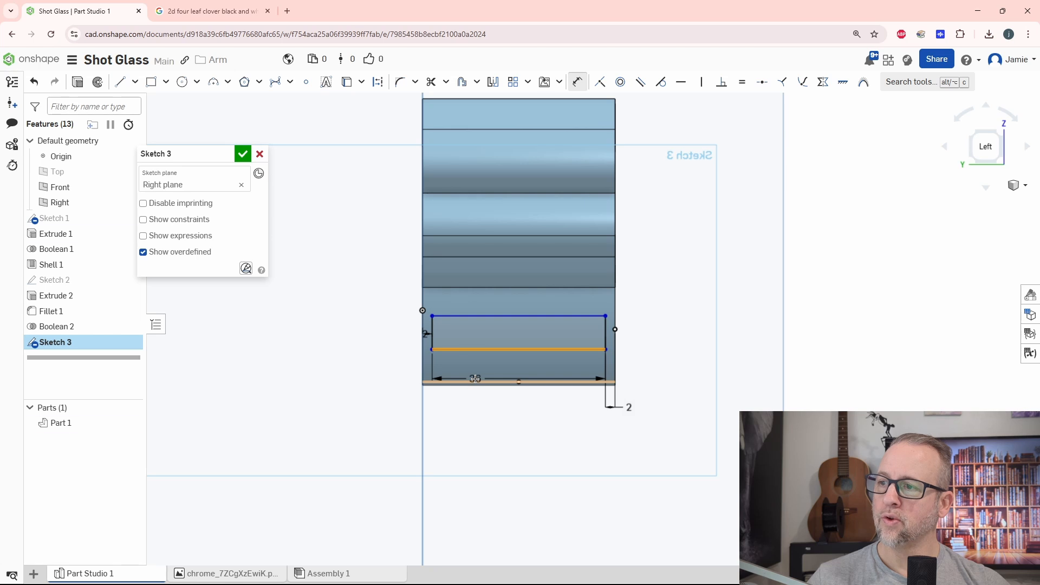
{"action": "left_click", "coordinate": [475, 380]}
{"action": "left_click", "coordinate": [394, 396]}
{"action": "type", "text": "2"}
{"action": "key", "text": "Return"}
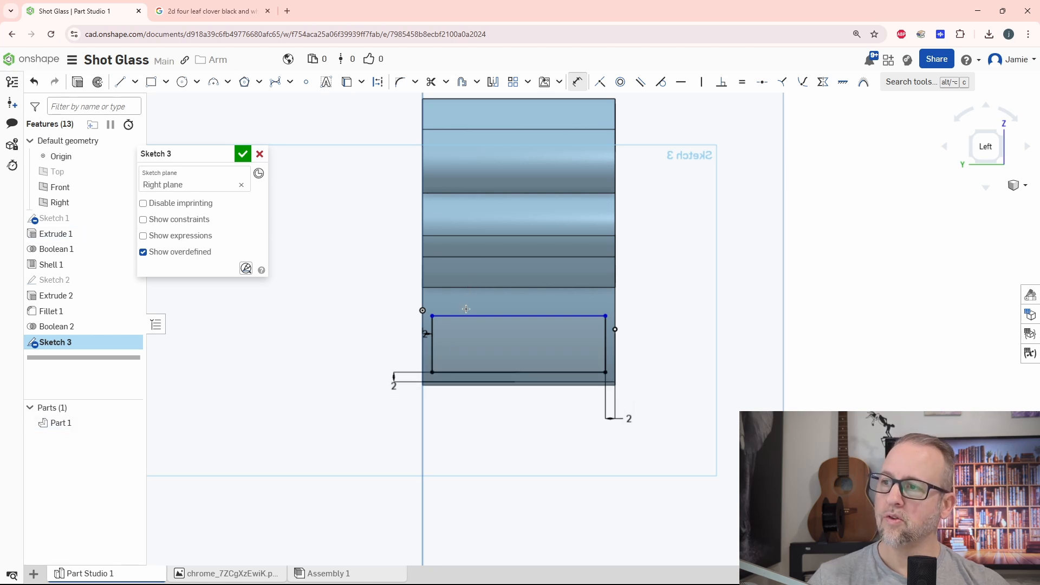
Place the rectangle's upper side 2 mm from the corner where the stem meets the leaf and accept the sketch.
{"action": "right_click_drag", "start_coordinate": [500, 313], "coordinate": [476, 278]}
{"action": "scroll", "coordinate": [504, 285], "scroll_direction": "up", "scroll_amount": 5}
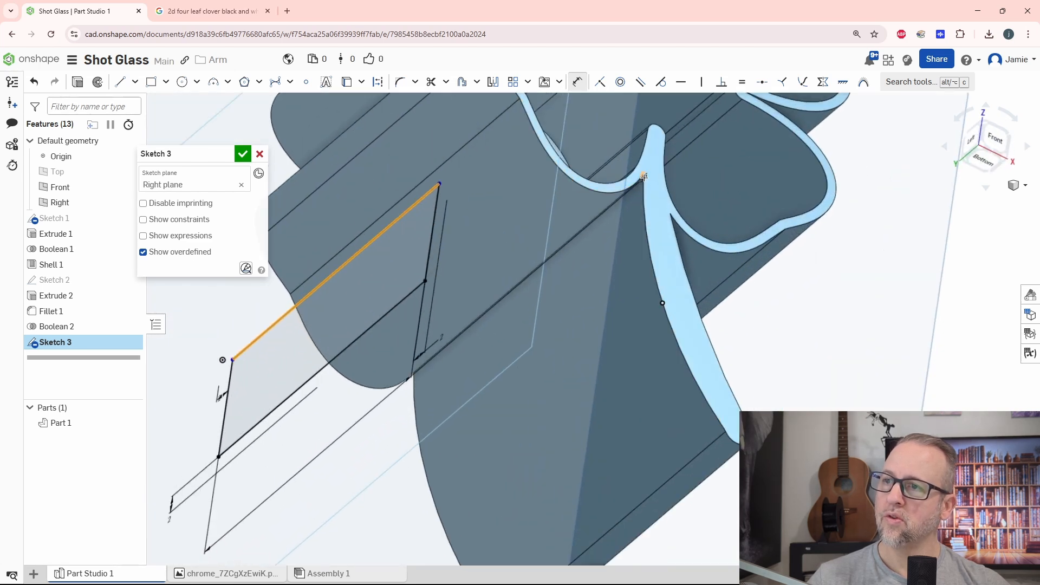
{"action": "scroll", "coordinate": [582, 280], "scroll_direction": "down", "scroll_amount": 5}
{"action": "left_click", "coordinate": [645, 215]}
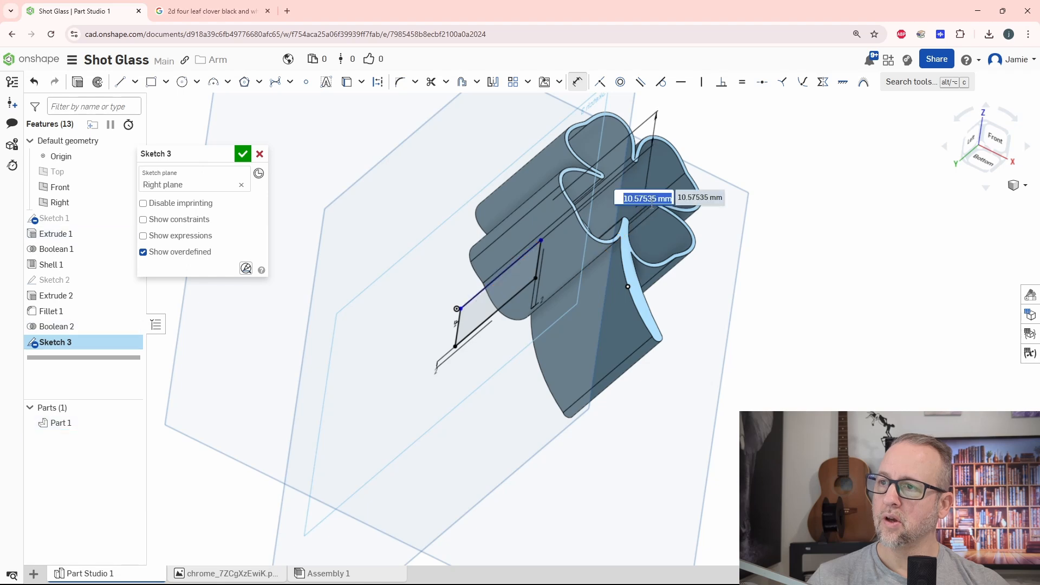
{"action": "type", "text": "2"}
{"action": "key", "text": "Return"}
{"action": "mouse_move", "coordinate": [683, 275]}
{"action": "right_mouse_down"}
{"action": "mouse_move", "coordinate": [774, 319]}
{"action": "mouse_move", "coordinate": [765, 294]}
{"action": "mouse_move", "coordinate": [727, 309]}
{"action": "mouse_move", "coordinate": [748, 320]}
{"action": "mouse_move", "coordinate": [693, 295]}
{"action": "right_mouse_up"}
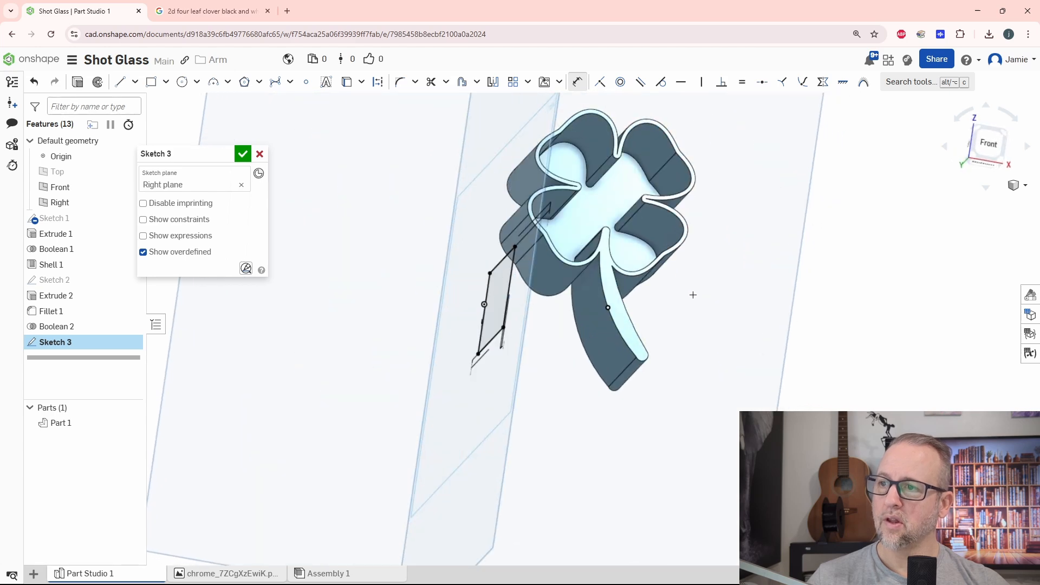
{"action": "left_click", "coordinate": [242, 156]}
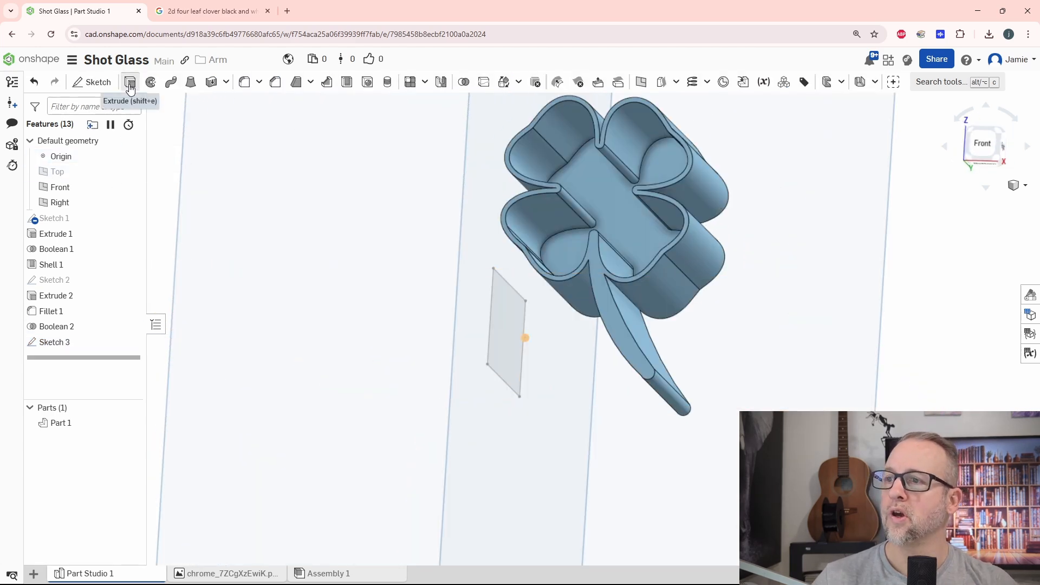
Extrude the rectangle about 37.3 mm from the Right plane through the stem.
{"action": "left_click", "coordinate": [130, 87]}
{"action": "right_click_drag", "start_coordinate": [420, 381], "coordinate": [491, 376]}
{"action": "left_click", "coordinate": [510, 331]}
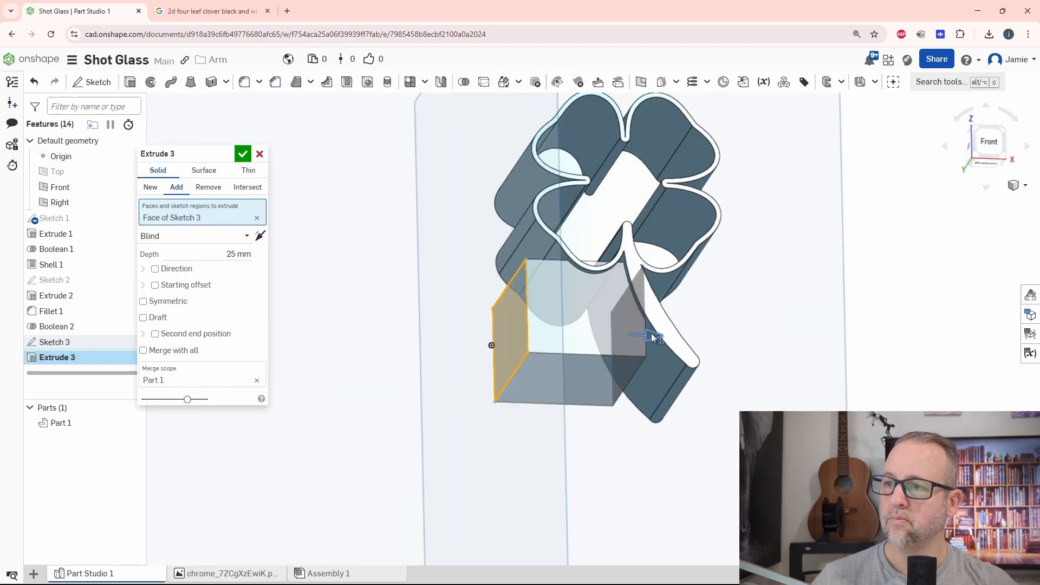
{"action": "left_click_drag", "start_coordinate": [656, 338], "coordinate": [712, 339]}
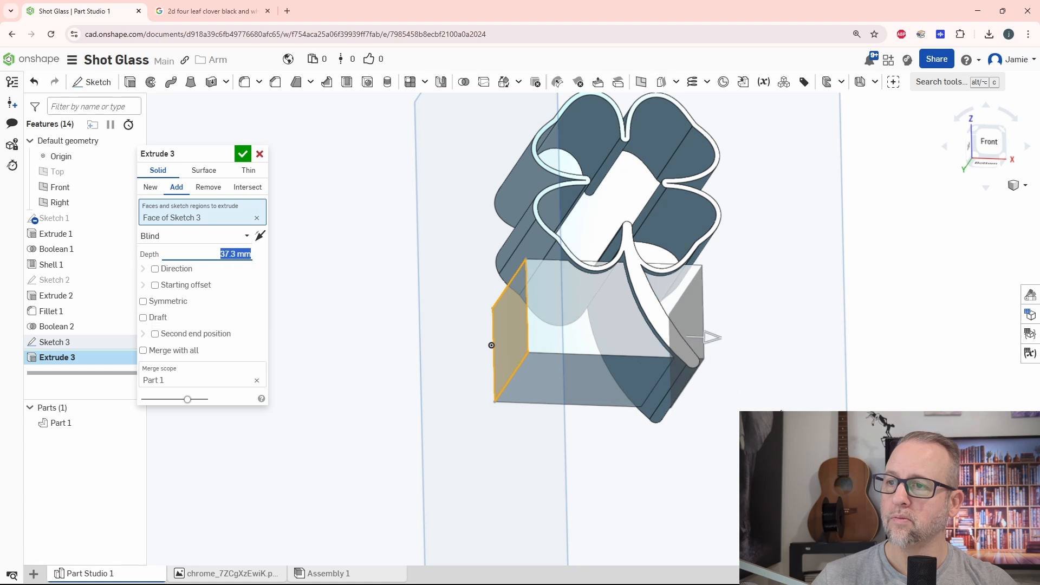
{"action": "right_click_drag", "start_coordinate": [491, 345], "coordinate": [504, 315]}
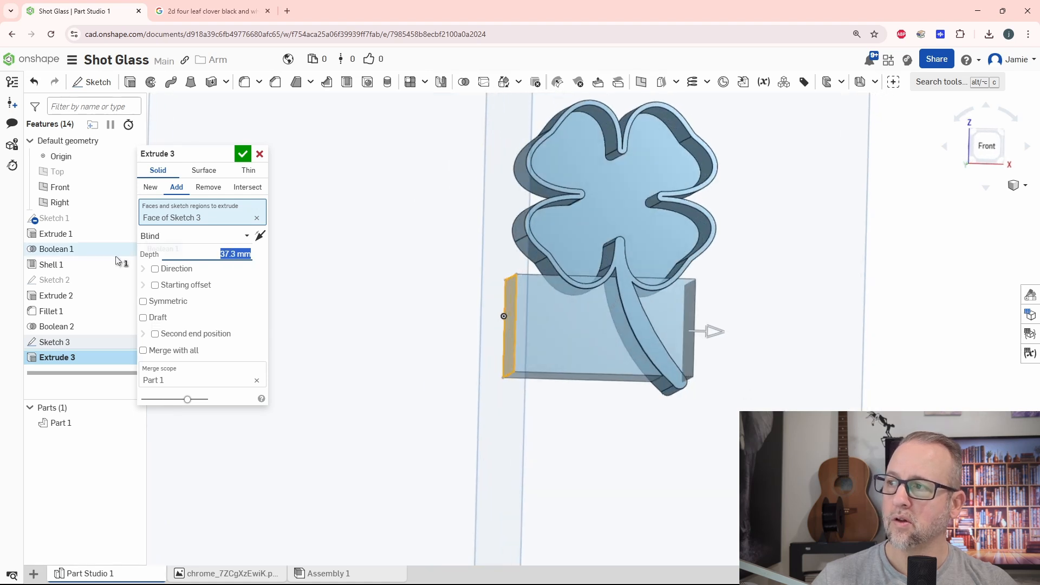
Set the extrusion's depth to 25 mm and give it a blind starting offset of 20 mm.
{"action": "left_click", "coordinate": [155, 285]}
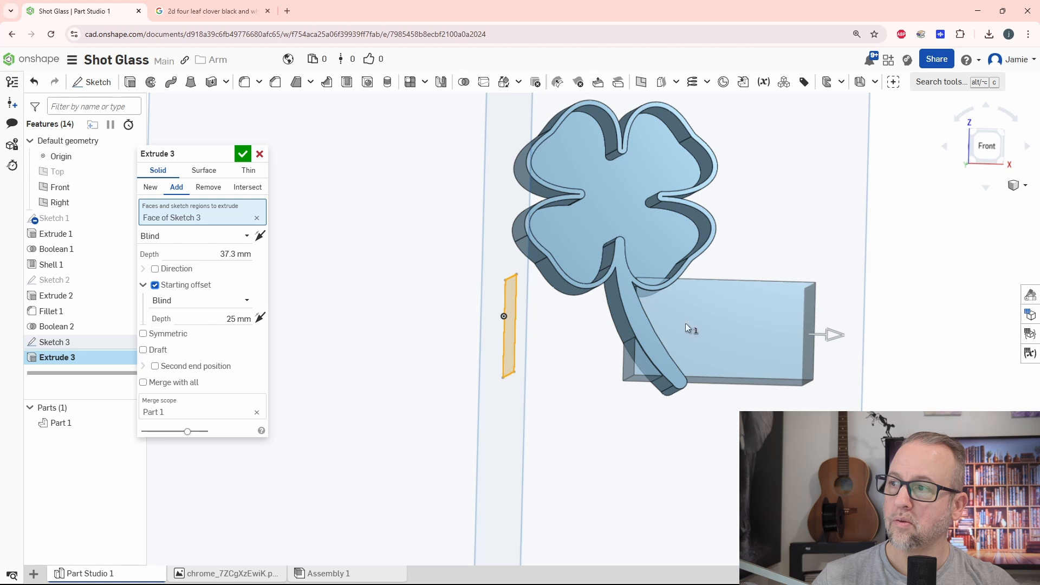
{"action": "left_click", "coordinate": [212, 255]}
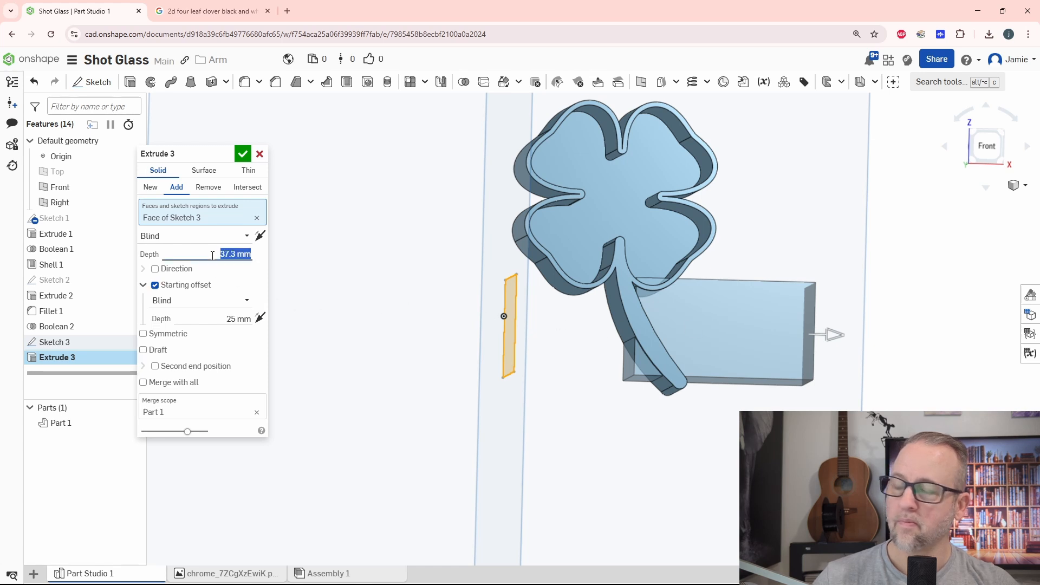
{"action": "key", "text": "Return"}
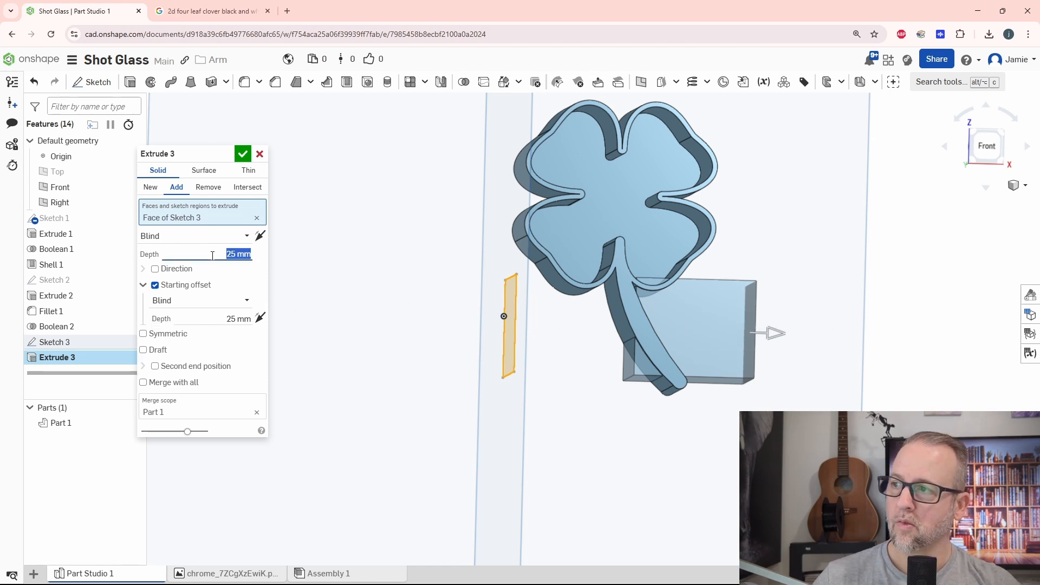
{"action": "left_click", "coordinate": [213, 314]}
{"action": "type", "text": "20"}
{"action": "key", "text": "Return"}
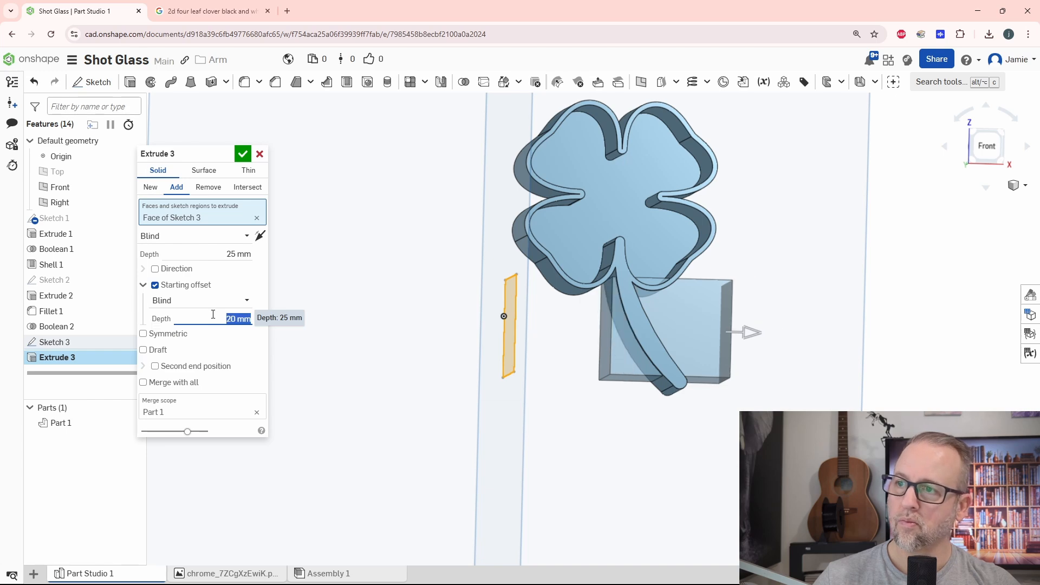
Set the extrusion's depth to 23 mm and shorten it further toward the stem.
{"action": "scroll", "coordinate": [648, 307], "scroll_direction": "up", "scroll_amount": 5}
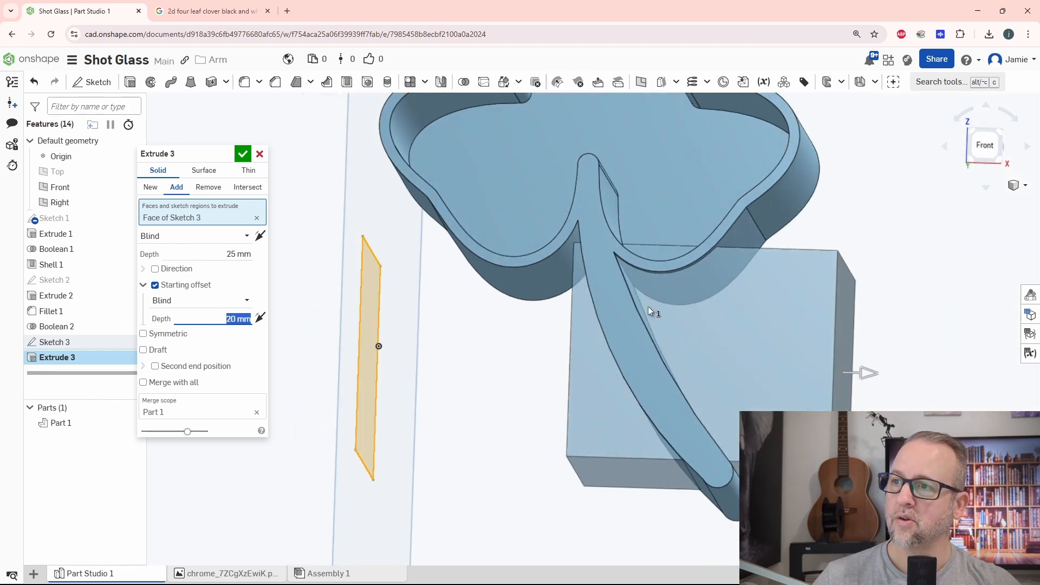
{"action": "scroll", "coordinate": [600, 247], "scroll_direction": "up", "scroll_amount": 3}
{"action": "scroll", "coordinate": [642, 301], "scroll_direction": "down", "scroll_amount": 3}
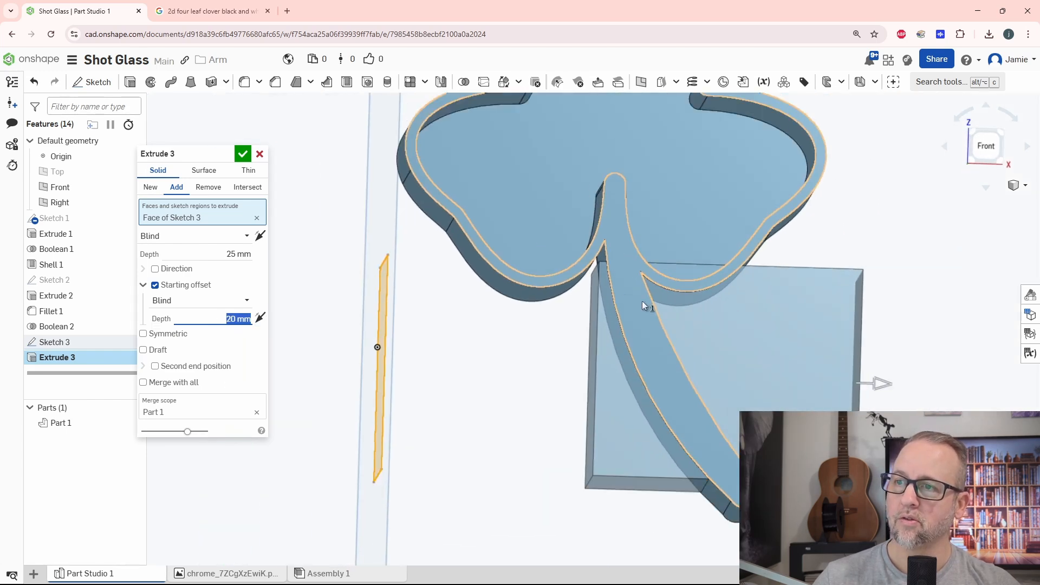
{"action": "mouse_move", "coordinate": [769, 360]}
{"action": "right_mouse_down"}
{"action": "mouse_move", "coordinate": [740, 346]}
{"action": "mouse_move", "coordinate": [678, 269]}
{"action": "right_mouse_up"}
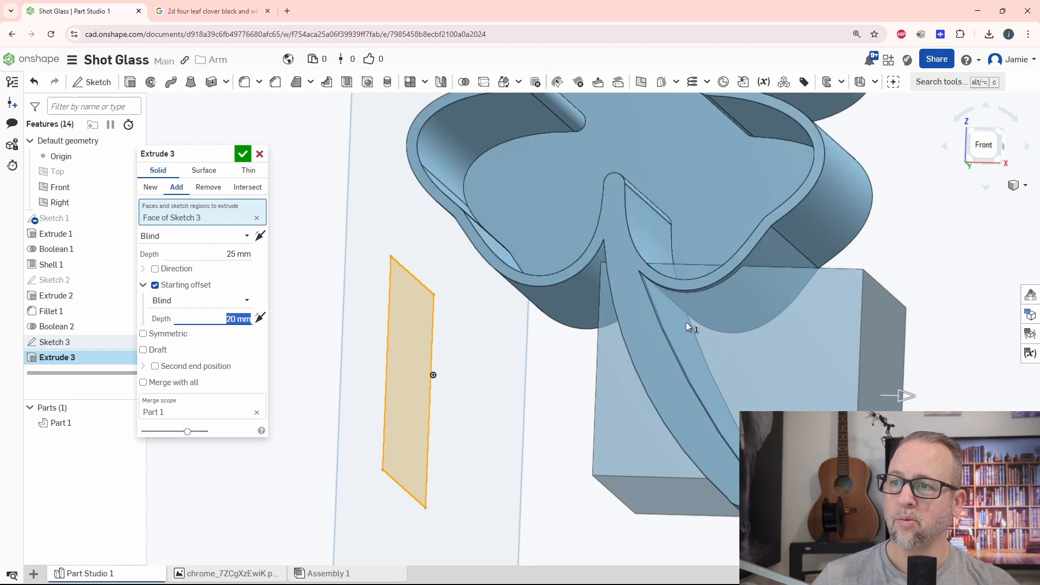
{"action": "mouse_move", "coordinate": [686, 323]}
{"action": "right_mouse_down"}
{"action": "mouse_move", "coordinate": [700, 330]}
{"action": "mouse_move", "coordinate": [649, 289]}
{"action": "right_mouse_up"}
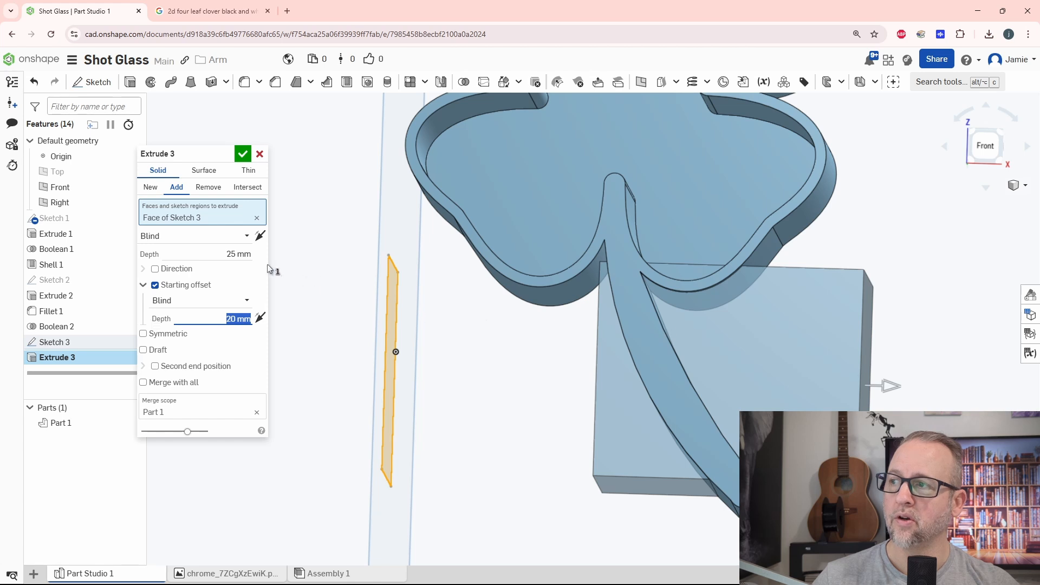
{"action": "left_click", "coordinate": [220, 253]}
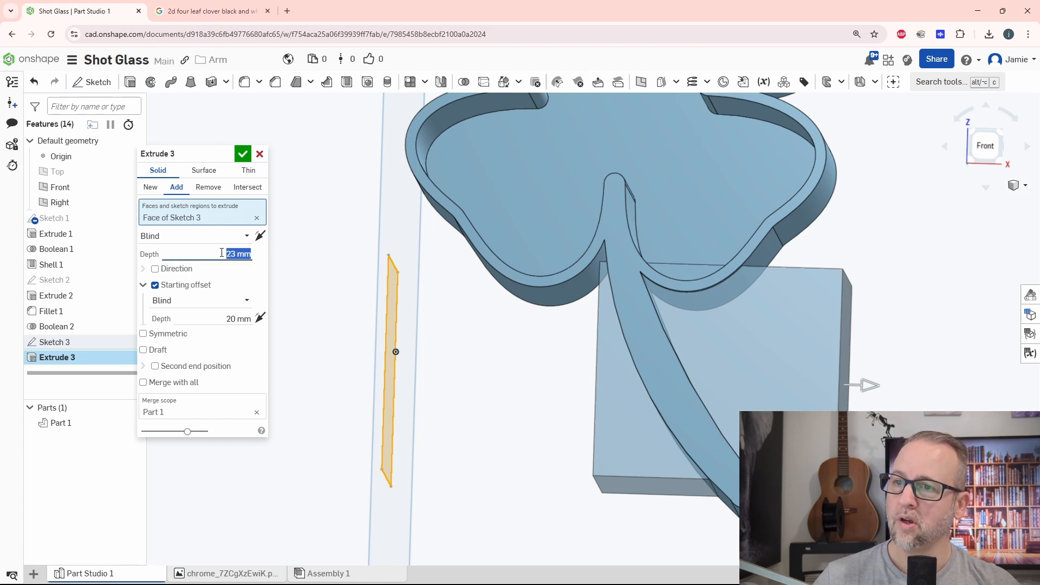
{"action": "left_click_drag", "start_coordinate": [869, 387], "coordinate": [817, 395]}
Change the extrusion's end condition to Up to face and select the stem's large side face facing away from the sketch.
{"action": "left_click", "coordinate": [172, 236]}
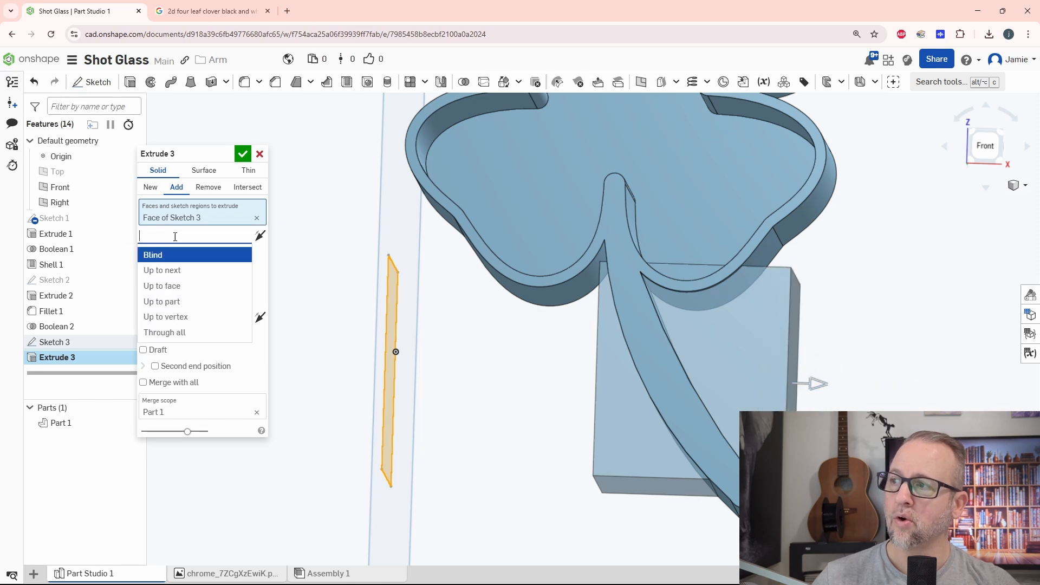
{"action": "left_click", "coordinate": [178, 292]}
{"action": "right_click_drag", "start_coordinate": [808, 365], "coordinate": [736, 369]}
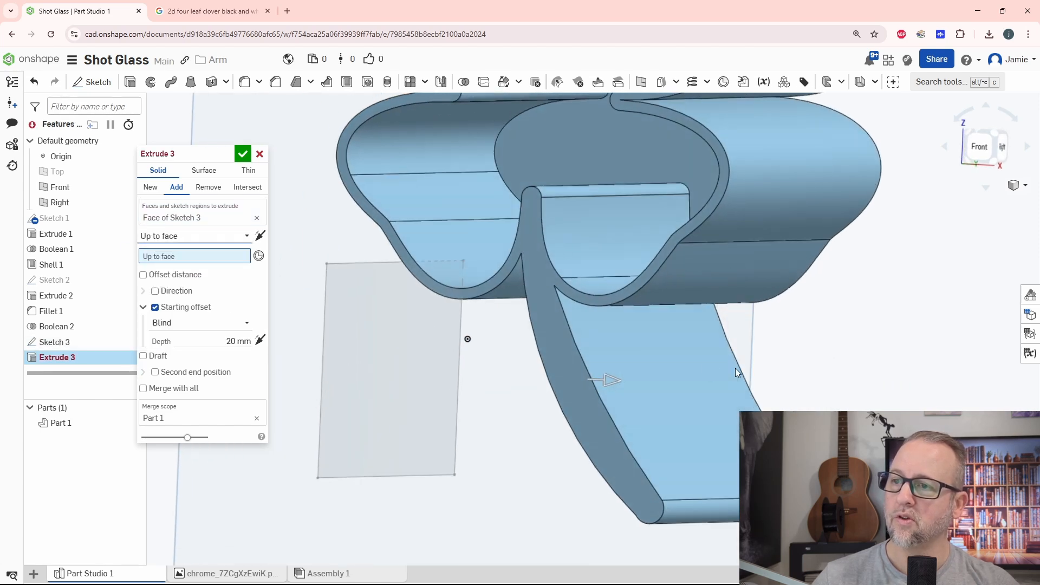
{"action": "left_click", "coordinate": [694, 403]}
{"action": "right_click_drag", "start_coordinate": [672, 440], "coordinate": [692, 434]}
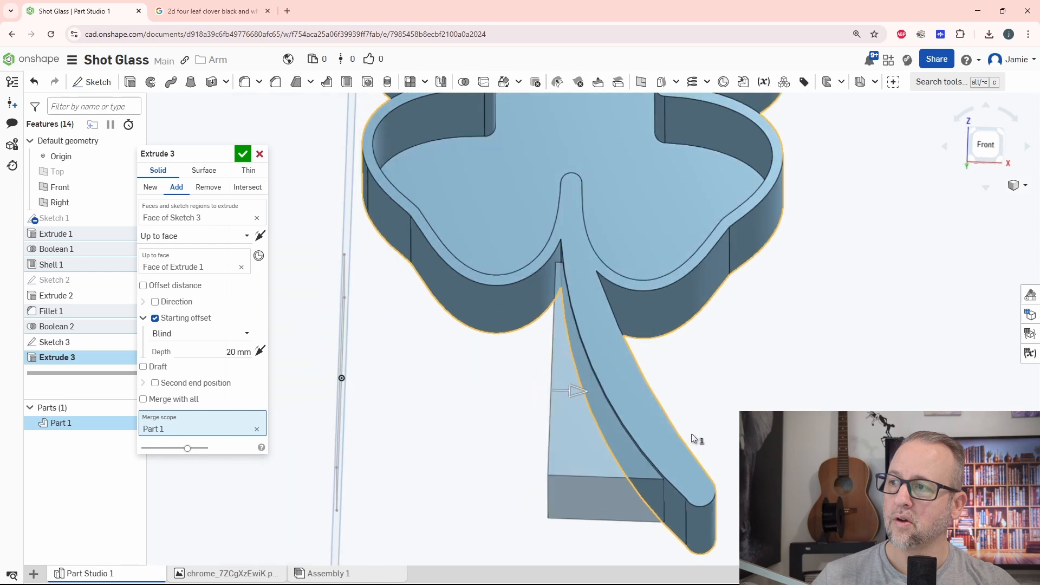
Change the extrusion to a Remove operation so the rectangle cuts through the stem, and accept it.
{"action": "left_click", "coordinate": [198, 188]}
{"action": "right_click_drag", "start_coordinate": [678, 374], "coordinate": [699, 314]}
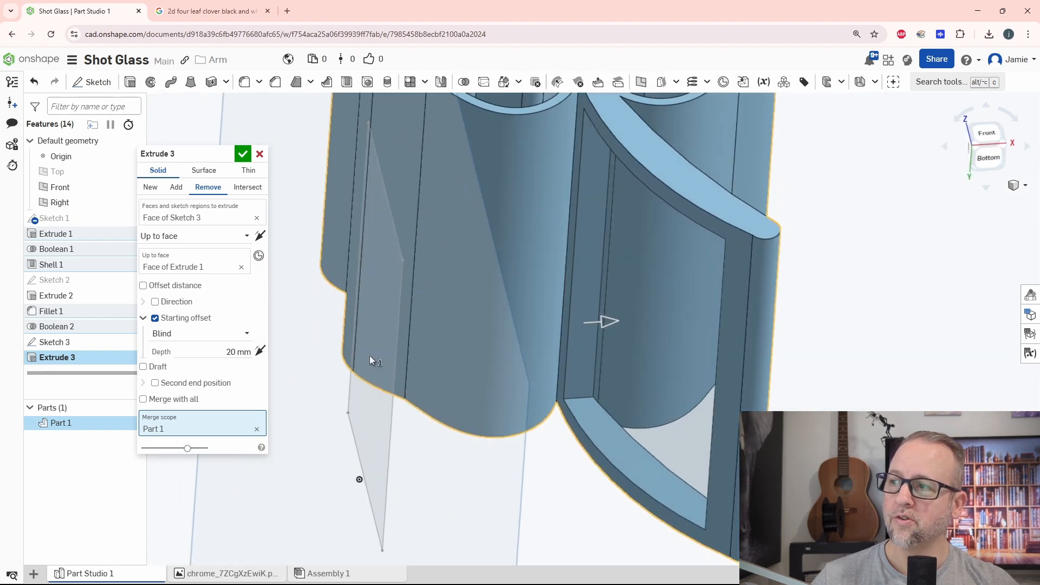
{"action": "left_click", "coordinate": [243, 154]}
{"action": "scroll", "coordinate": [394, 343], "scroll_direction": "down", "scroll_amount": 3}
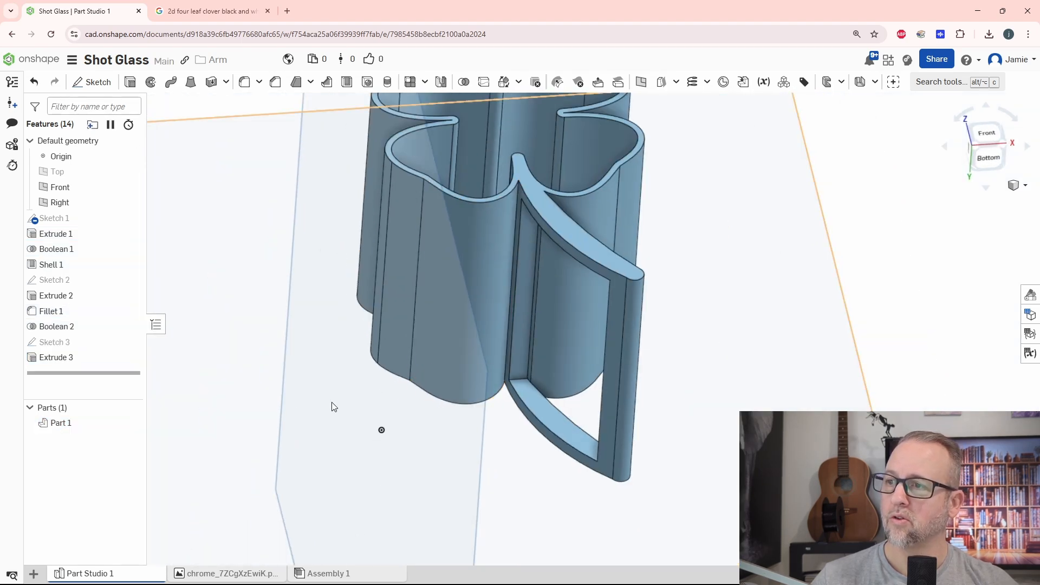
Edit the rectangle sketch on the Right plane and set the rectangle's inset on the side nearest the leaves to 5 mm.
{"action": "double_click", "coordinate": [54, 342]}
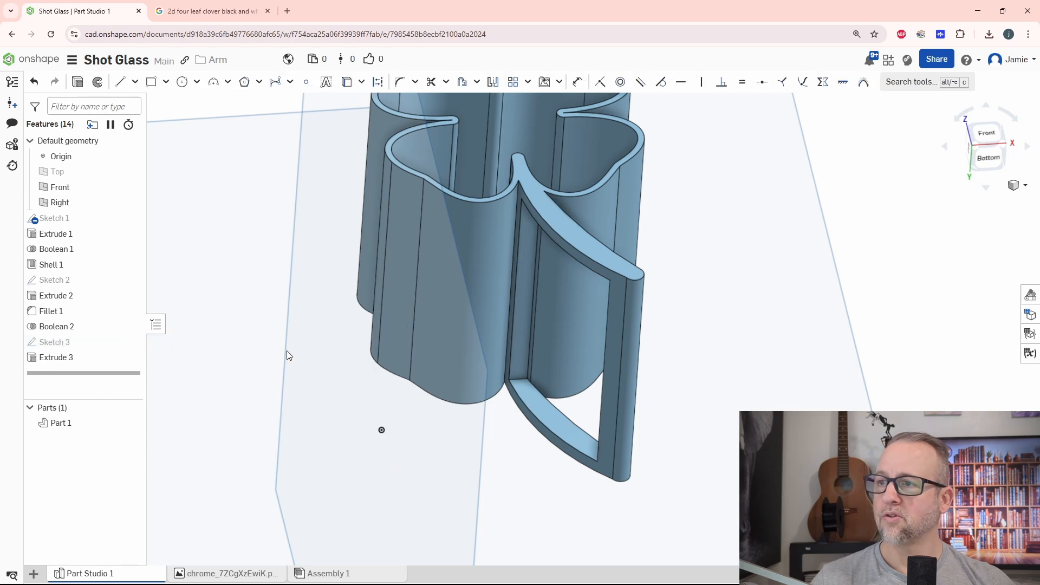
{"action": "mouse_move", "coordinate": [601, 252]}
{"action": "right_mouse_down"}
{"action": "mouse_move", "coordinate": [607, 287]}
{"action": "mouse_move", "coordinate": [586, 259]}
{"action": "right_mouse_up"}
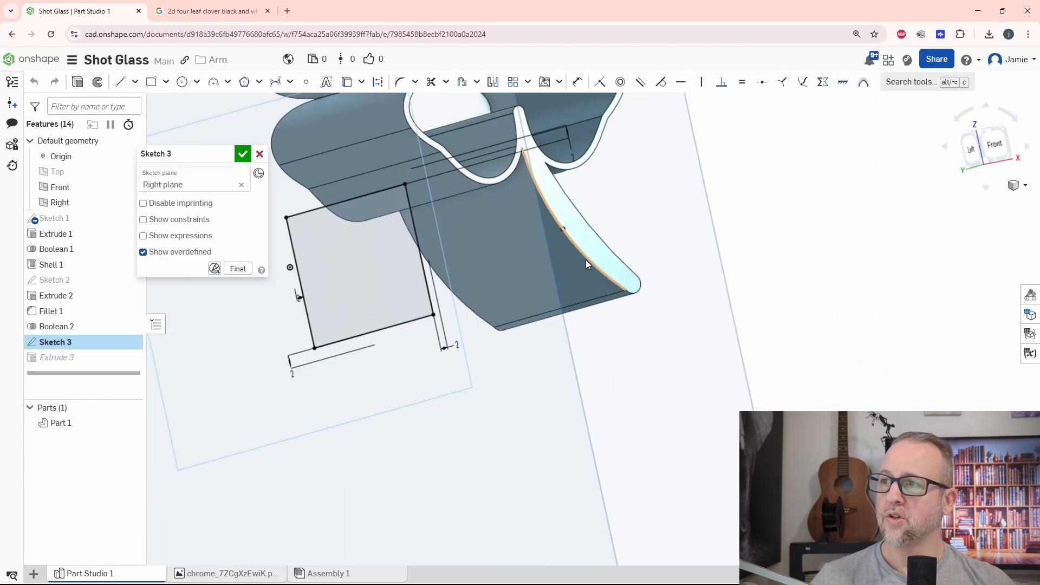
{"action": "mouse_move", "coordinate": [702, 218]}
{"action": "right_mouse_down"}
{"action": "mouse_move", "coordinate": [706, 225]}
{"action": "mouse_move", "coordinate": [700, 210]}
{"action": "right_mouse_up"}
{"action": "middle_click_drag", "start_coordinate": [700, 210], "coordinate": [776, 312]}
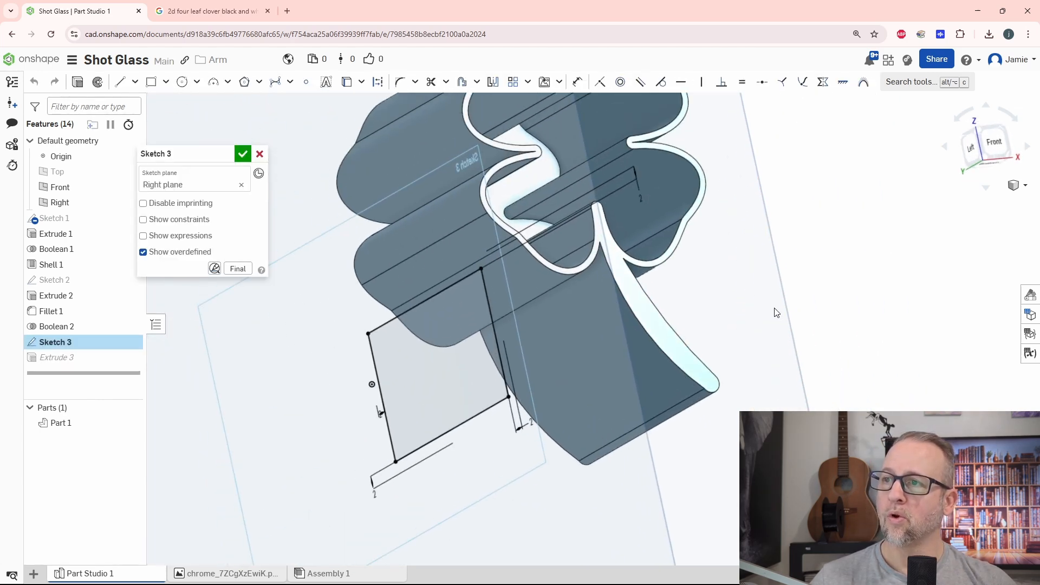
{"action": "double_click", "coordinate": [638, 198]}
{"action": "type", "text": "5"}
{"action": "key", "text": "Return"}
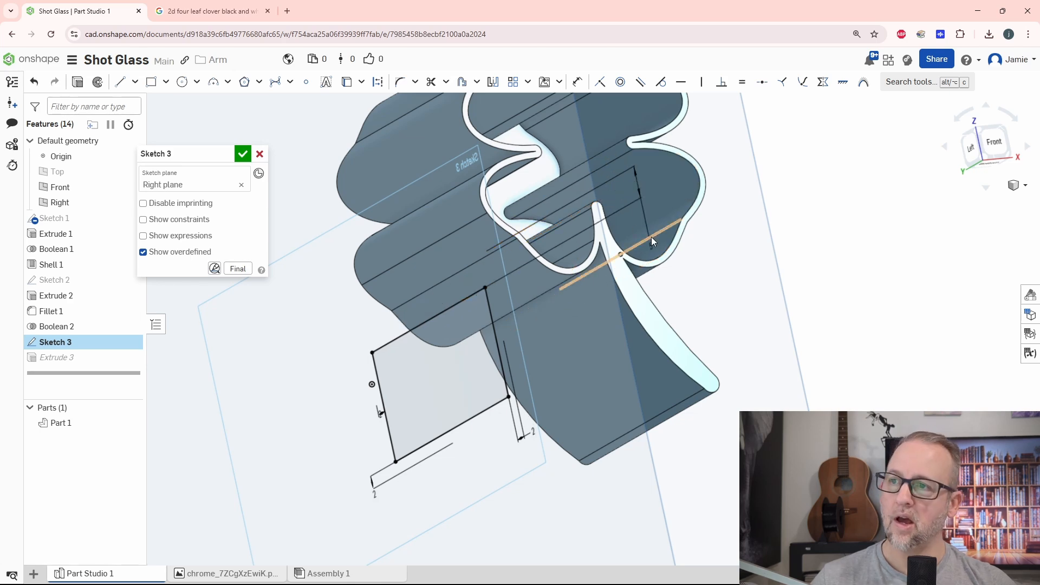
{"action": "left_click", "coordinate": [243, 157]}
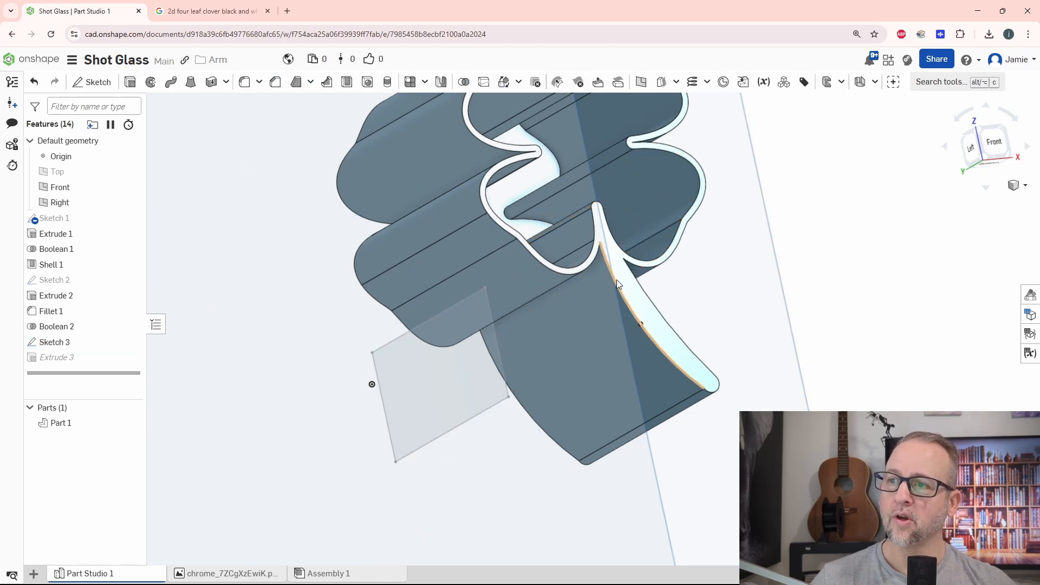
Fillet the inner corner edge of the stem opening nearest the leaves on the base side with a 1 mm radius.
{"action": "mouse_move", "coordinate": [796, 350]}
{"action": "right_mouse_down"}
{"action": "mouse_move", "coordinate": [850, 333]}
{"action": "mouse_move", "coordinate": [848, 304]}
{"action": "mouse_move", "coordinate": [778, 316]}
{"action": "mouse_move", "coordinate": [797, 323]}
{"action": "mouse_move", "coordinate": [862, 288]}
{"action": "mouse_move", "coordinate": [869, 313]}
{"action": "mouse_move", "coordinate": [815, 306]}
{"action": "mouse_move", "coordinate": [841, 260]}
{"action": "mouse_move", "coordinate": [796, 221]}
{"action": "mouse_move", "coordinate": [767, 339]}
{"action": "right_mouse_up"}
{"action": "scroll", "coordinate": [551, 316], "scroll_direction": "up", "scroll_amount": 5}
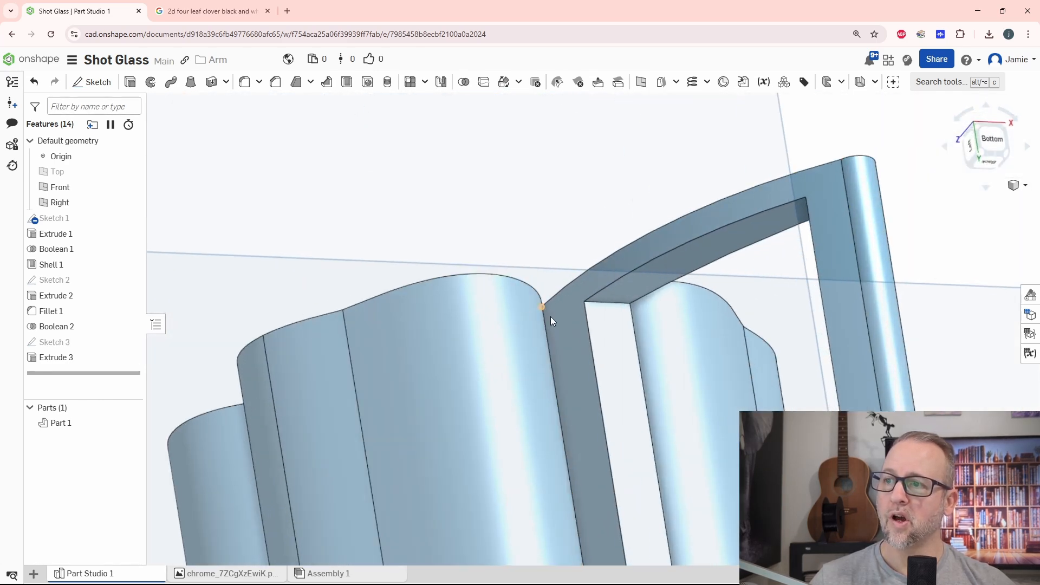
{"action": "scroll", "coordinate": [613, 297], "scroll_direction": "down", "scroll_amount": 3}
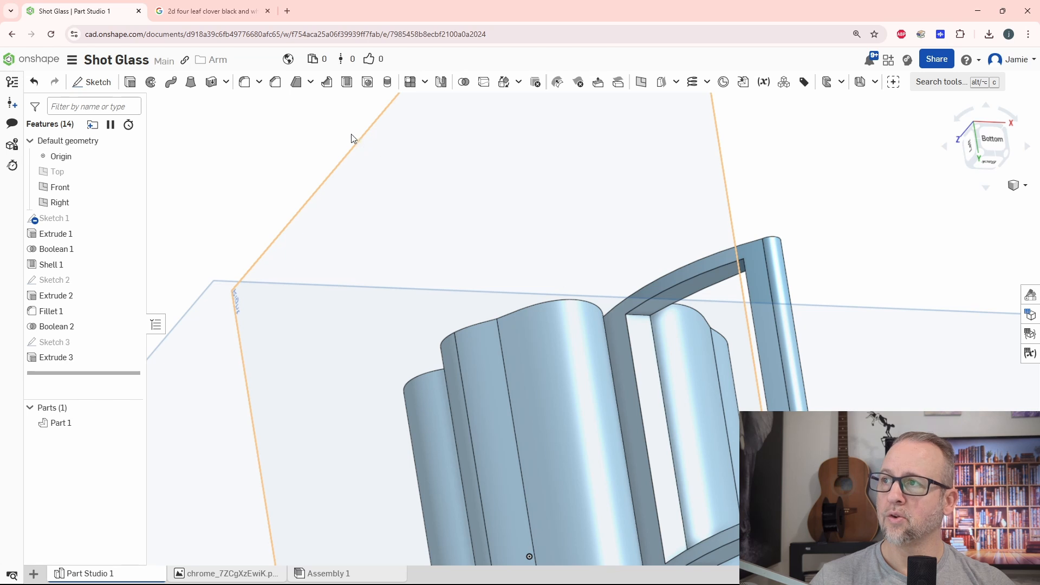
{"action": "left_click", "coordinate": [244, 83]}
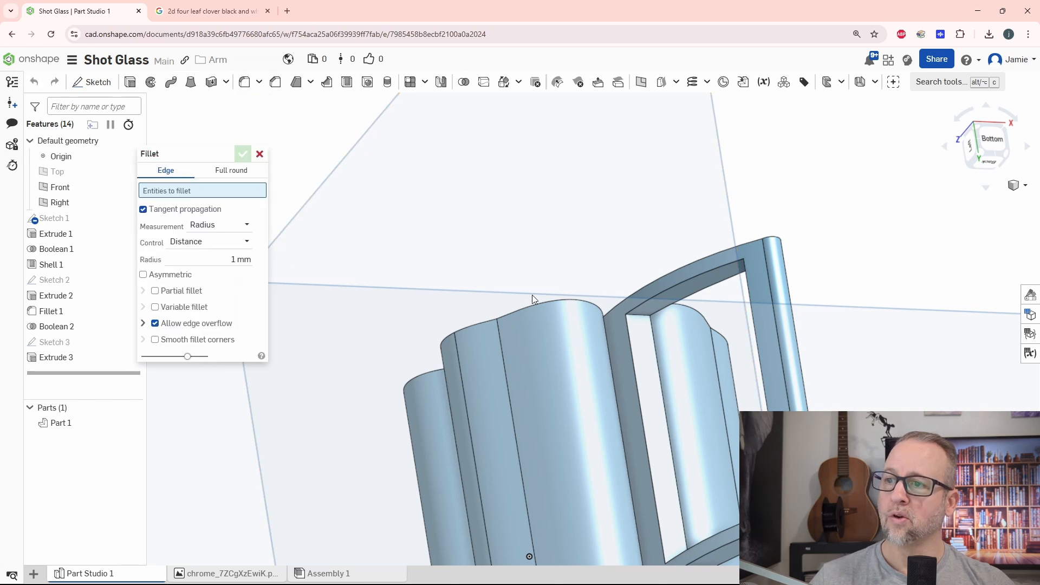
{"action": "scroll", "coordinate": [668, 340], "scroll_direction": "up", "scroll_amount": 5}
{"action": "left_click", "coordinate": [616, 285]}
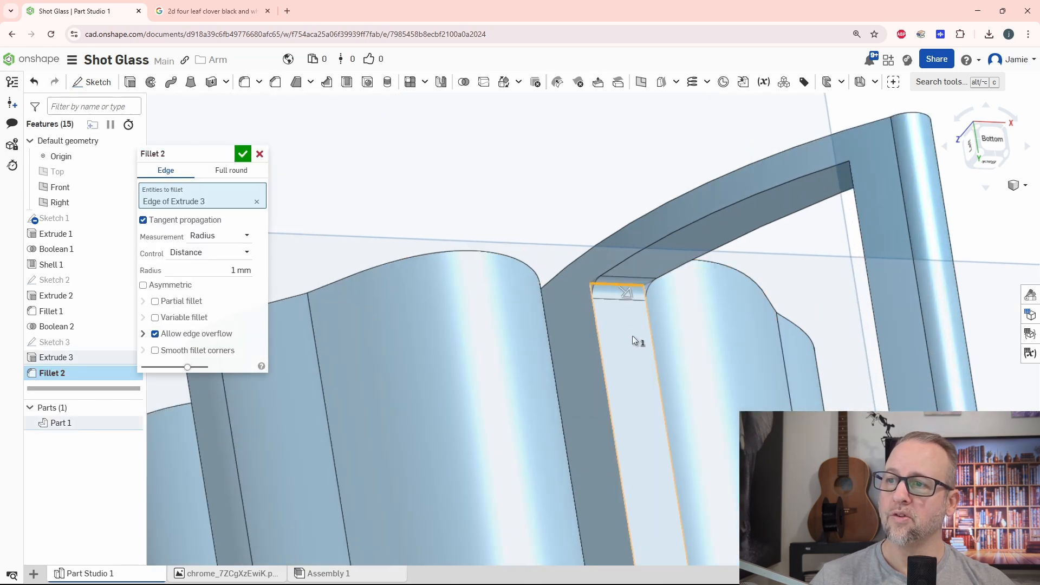
{"action": "key", "text": "Return"}
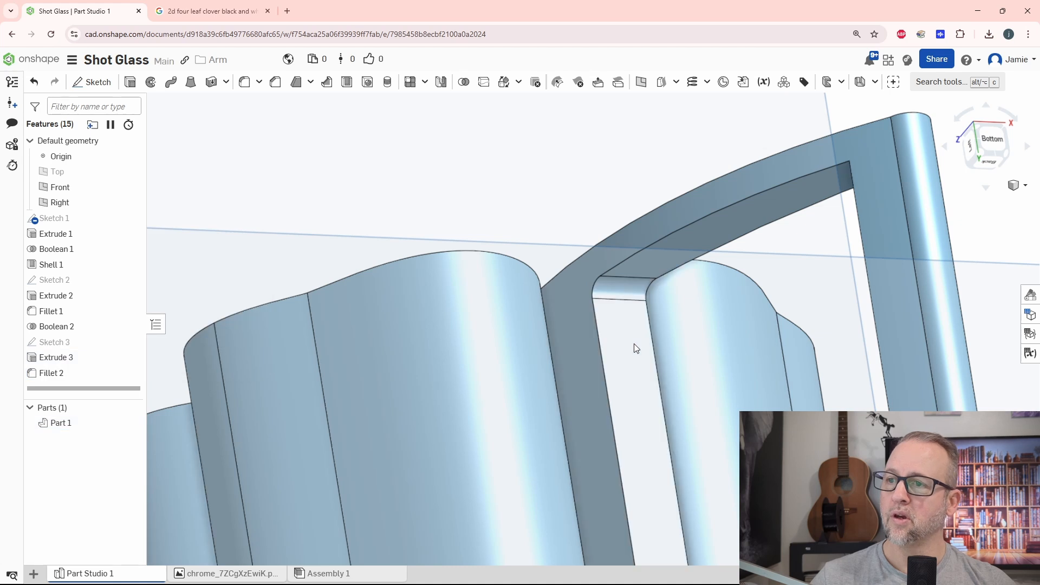
Set the opening's corner fillet radius to 3 mm and add the other three inner corner edges of the opening.
{"action": "double_click", "coordinate": [51, 373]}
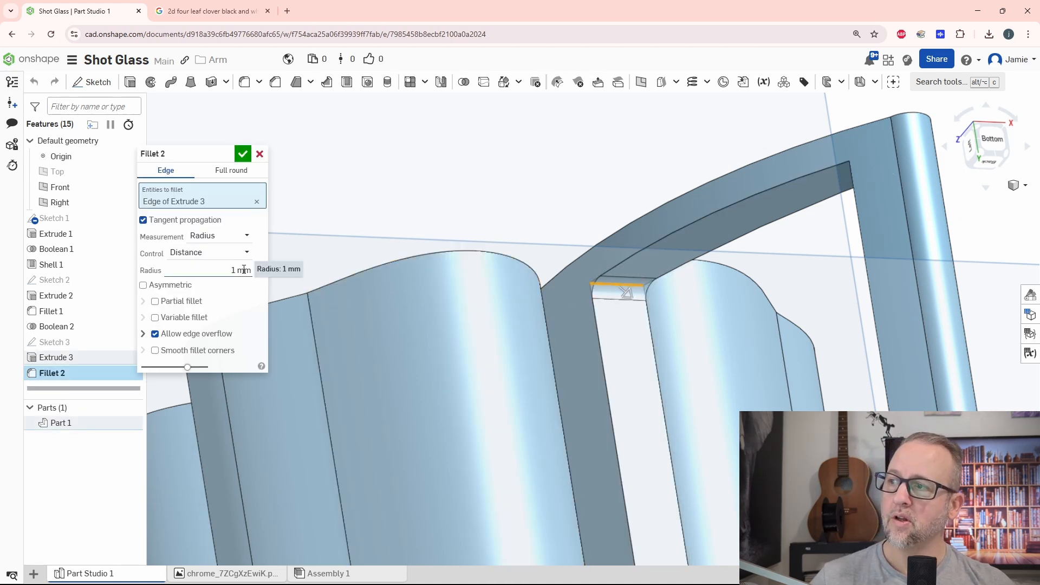
{"action": "left_click", "coordinate": [216, 273]}
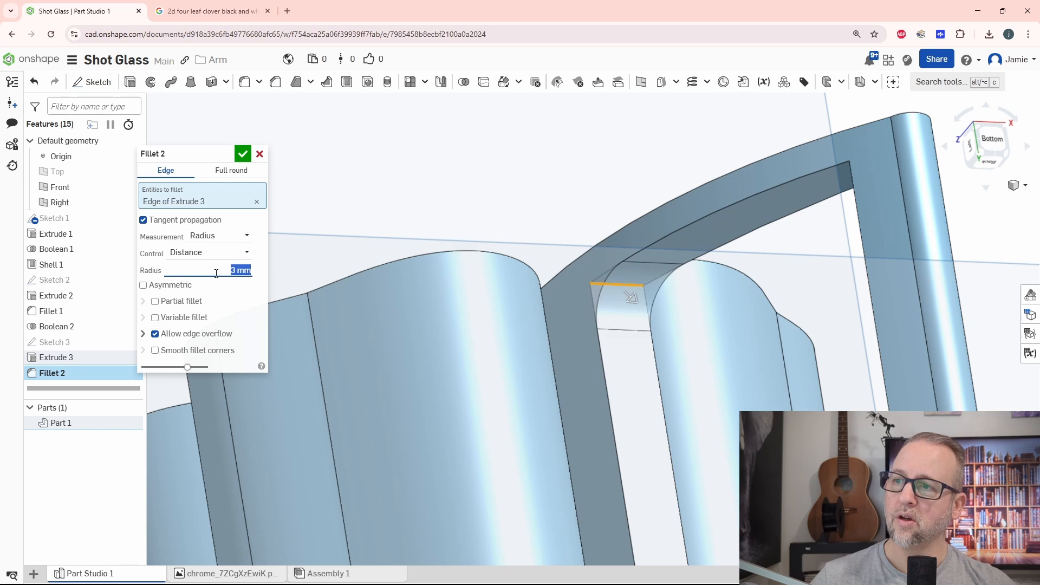
{"action": "scroll", "coordinate": [658, 431], "scroll_direction": "down", "scroll_amount": 4}
{"action": "right_click_drag", "start_coordinate": [708, 444], "coordinate": [785, 377]}
{"action": "scroll", "coordinate": [829, 357], "scroll_direction": "up", "scroll_amount": 3}
{"action": "left_click", "coordinate": [847, 252]}
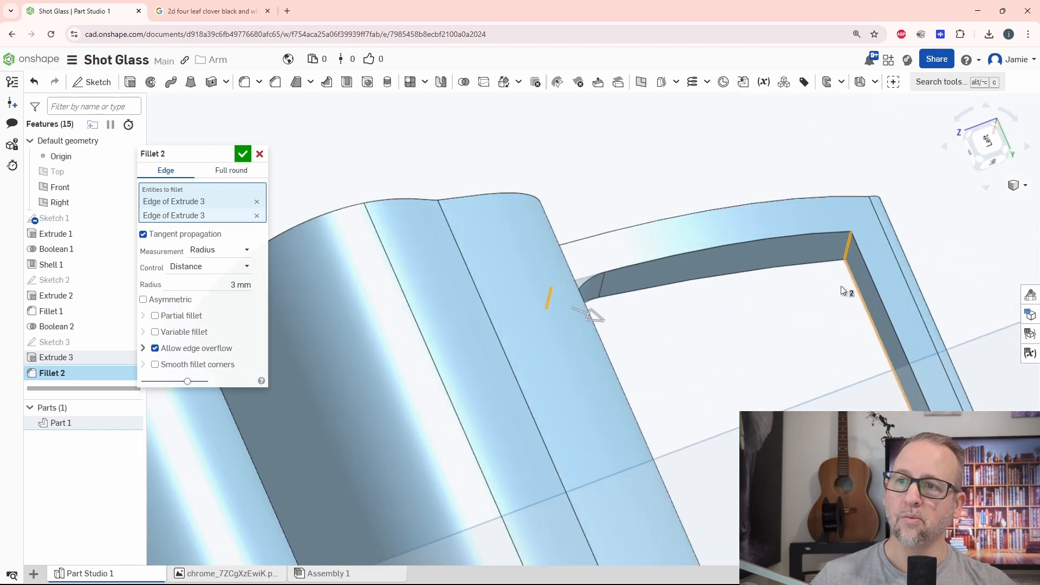
{"action": "right_click_drag", "start_coordinate": [841, 285], "coordinate": [753, 390]}
{"action": "scroll", "coordinate": [752, 382], "scroll_direction": "up", "scroll_amount": 3}
{"action": "left_click", "coordinate": [751, 385]}
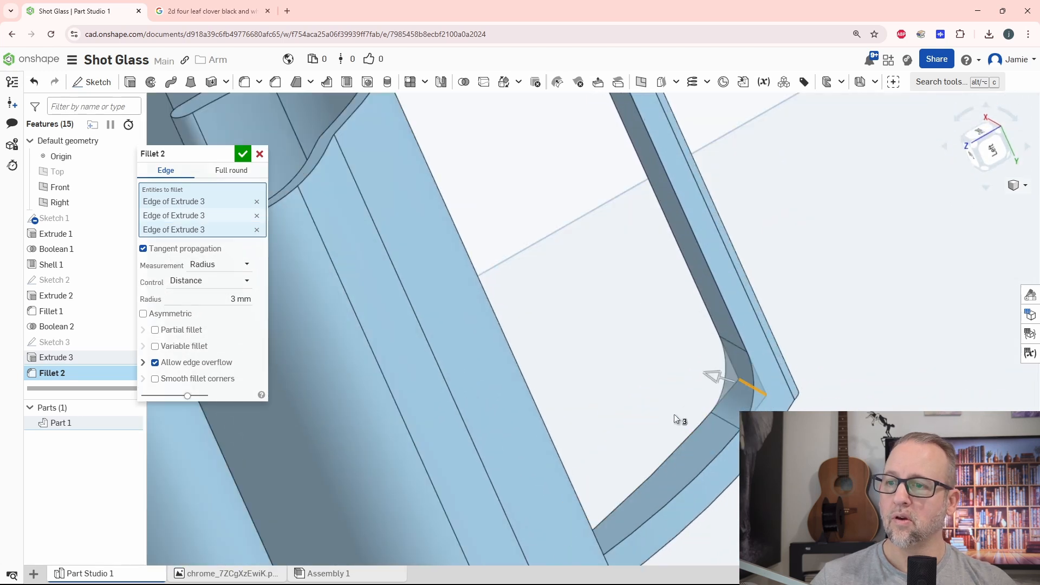
{"action": "right_click_drag", "start_coordinate": [674, 414], "coordinate": [715, 460]}
{"action": "left_click", "coordinate": [320, 393]}
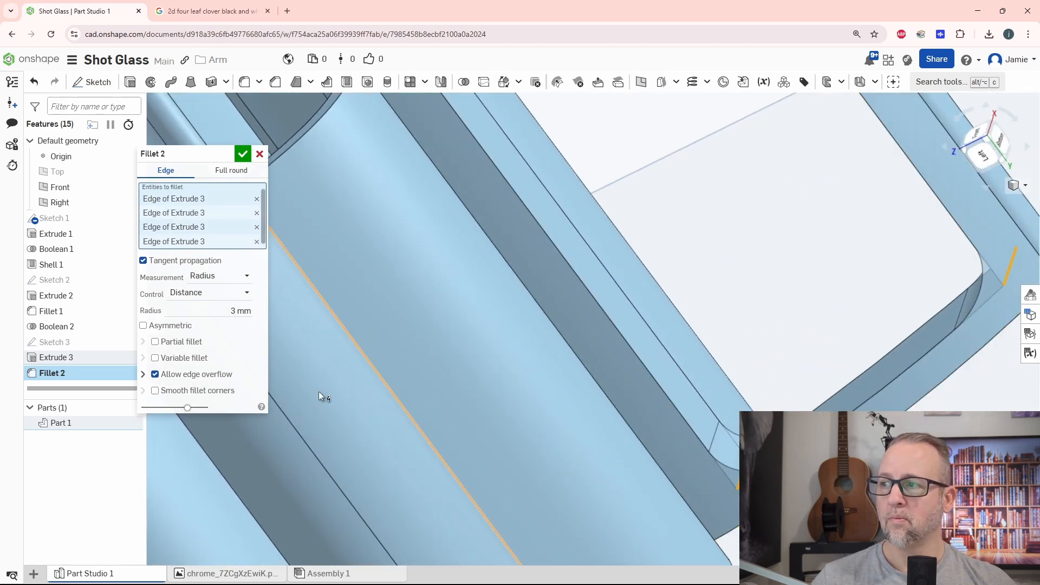
{"action": "left_click", "coordinate": [243, 154]}
{"action": "scroll", "coordinate": [524, 322], "scroll_direction": "down", "scroll_amount": 5}
{"action": "right_click_drag", "start_coordinate": [525, 322], "coordinate": [658, 269]}
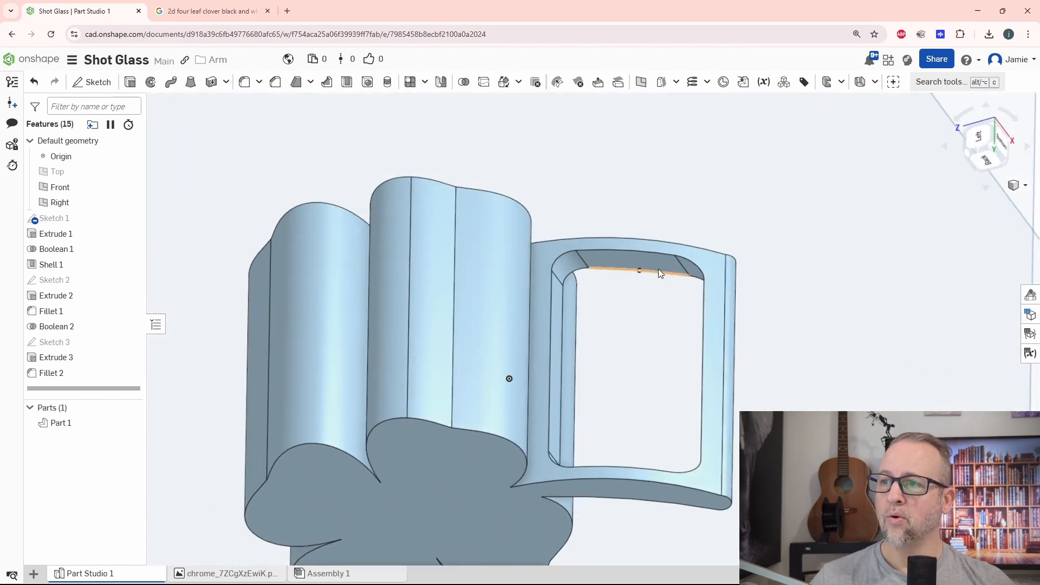
{"action": "double_click", "coordinate": [60, 280]}
{"action": "right_click_drag", "start_coordinate": [609, 320], "coordinate": [620, 339]}
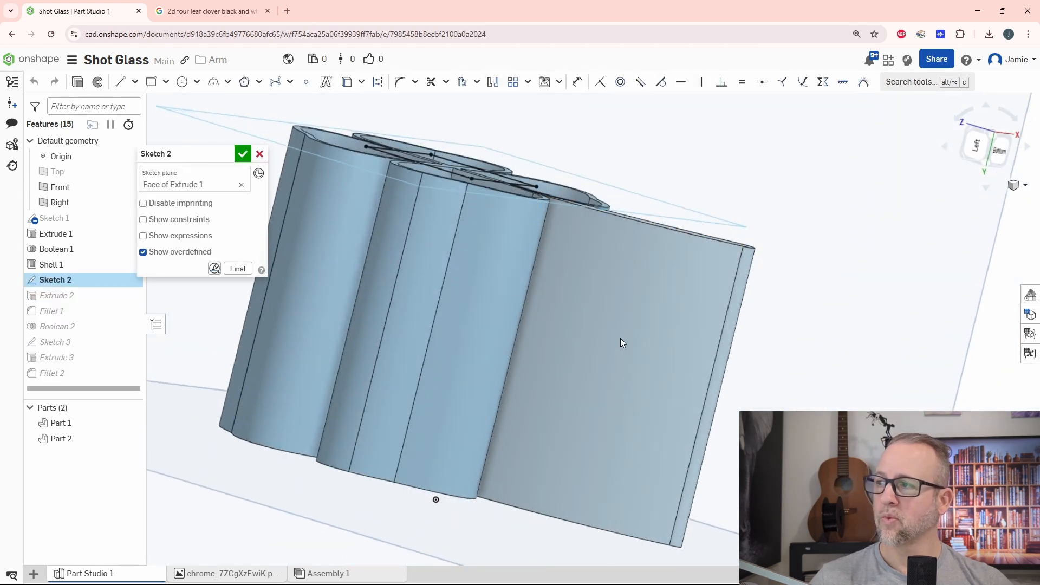
{"action": "left_click", "coordinate": [260, 155]}
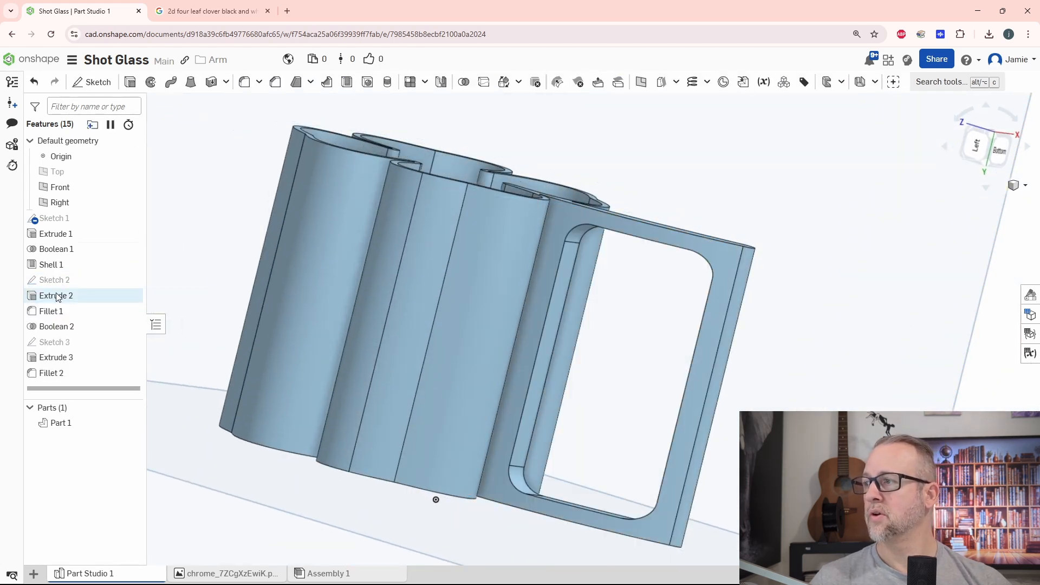
Edit the rectangle sketch and set its insets from the glass's rim and from its base to 5 mm each.
{"action": "double_click", "coordinate": [56, 342]}
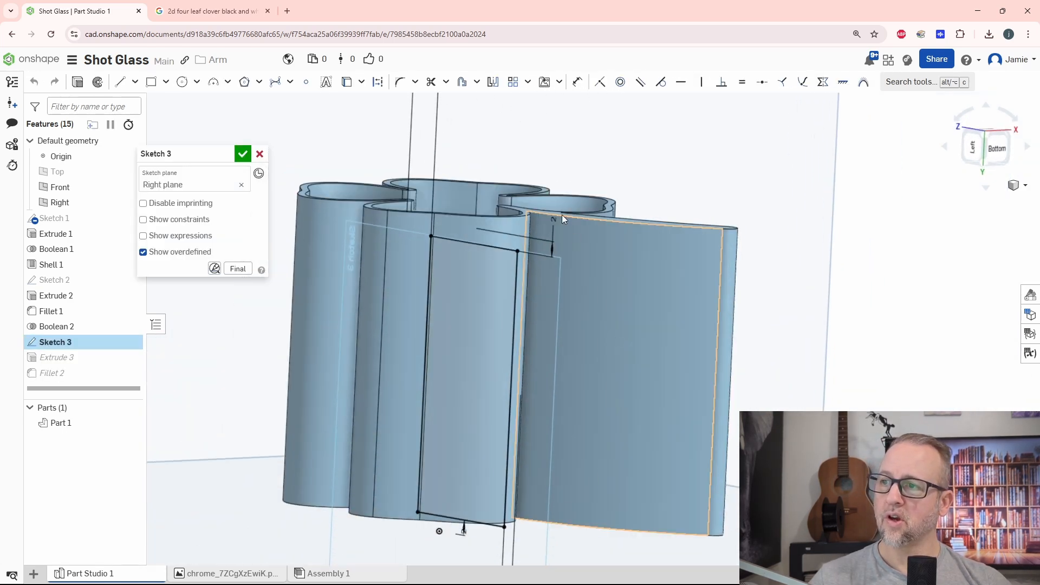
{"action": "double_click", "coordinate": [556, 222]}
{"action": "type", "text": "5"}
{"action": "key", "text": "Return"}
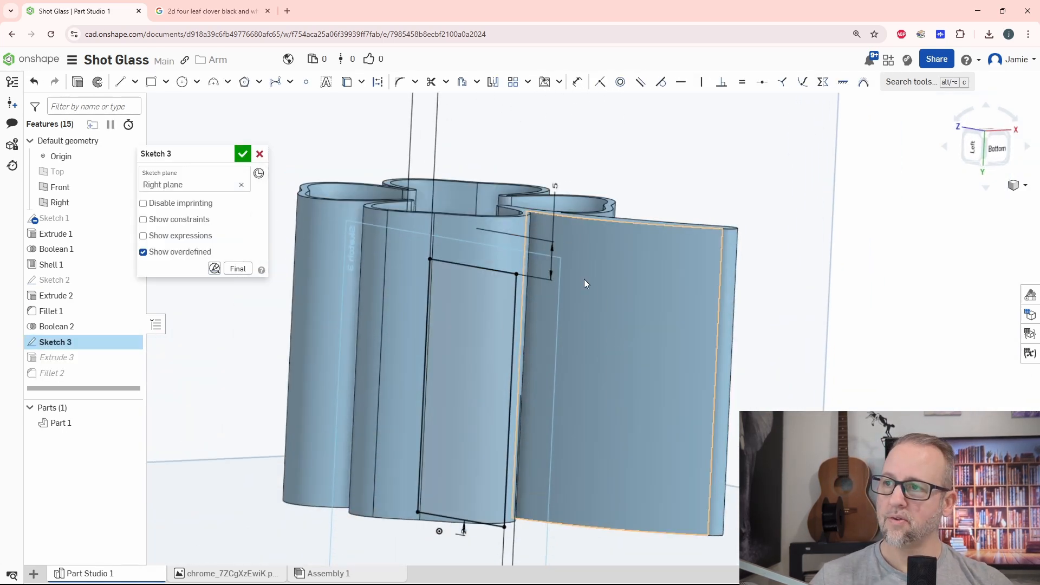
{"action": "double_click", "coordinate": [464, 532]}
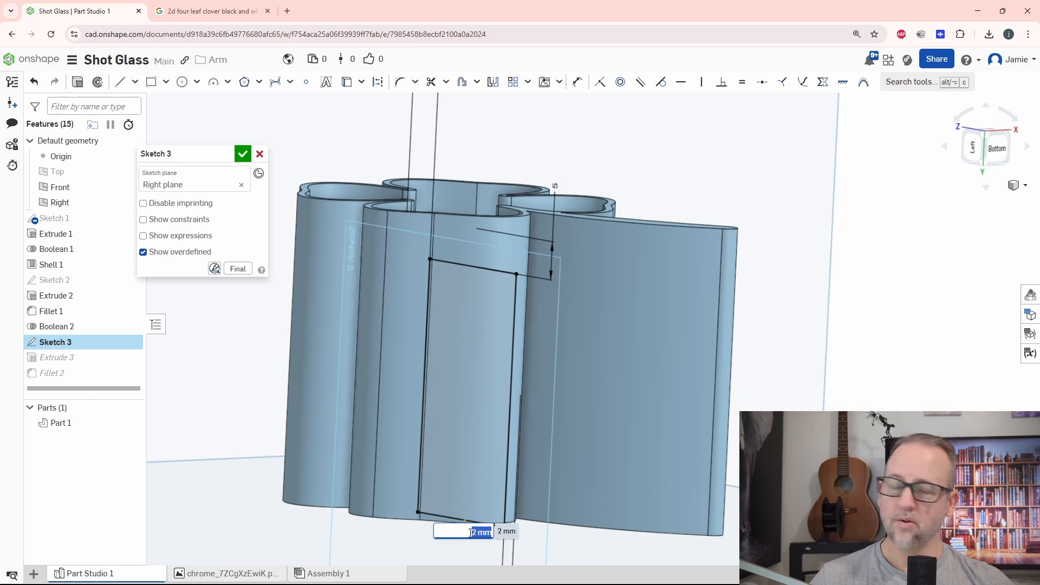
{"action": "type", "text": "5"}
{"action": "key", "text": "Return"}
Set the rectangle's remaining inset, at the stem's free end, to 5 mm and accept the sketch.
{"action": "right_click_drag", "start_coordinate": [790, 399], "coordinate": [764, 406]}
{"action": "scroll", "coordinate": [764, 406], "scroll_direction": "down", "scroll_amount": 2}
{"action": "scroll", "coordinate": [566, 480], "scroll_direction": "up", "scroll_amount": 2}
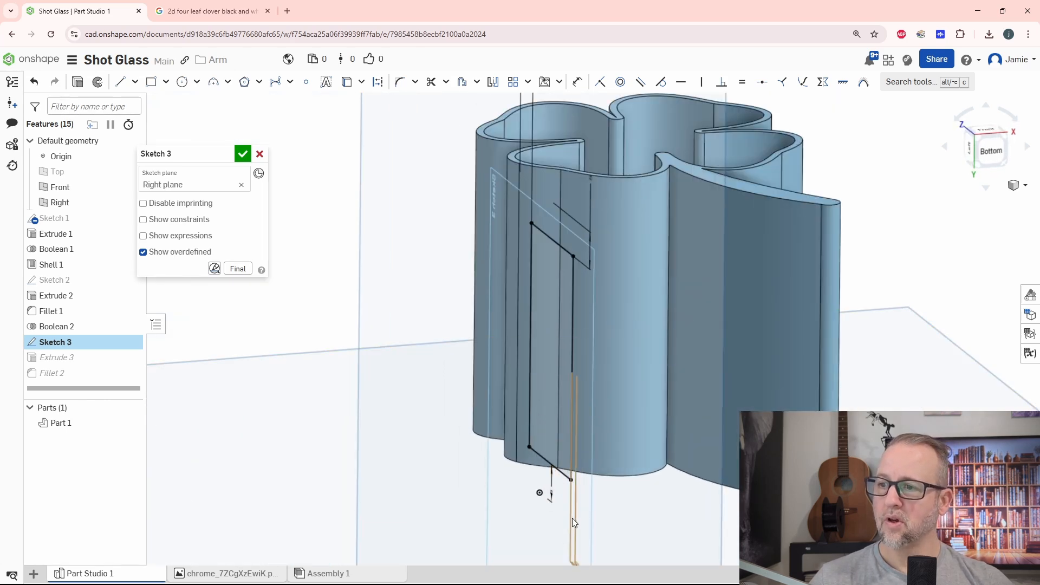
{"action": "middle_click_drag", "start_coordinate": [628, 487], "coordinate": [628, 432]}
{"action": "right_click_drag", "start_coordinate": [629, 437], "coordinate": [622, 460]}
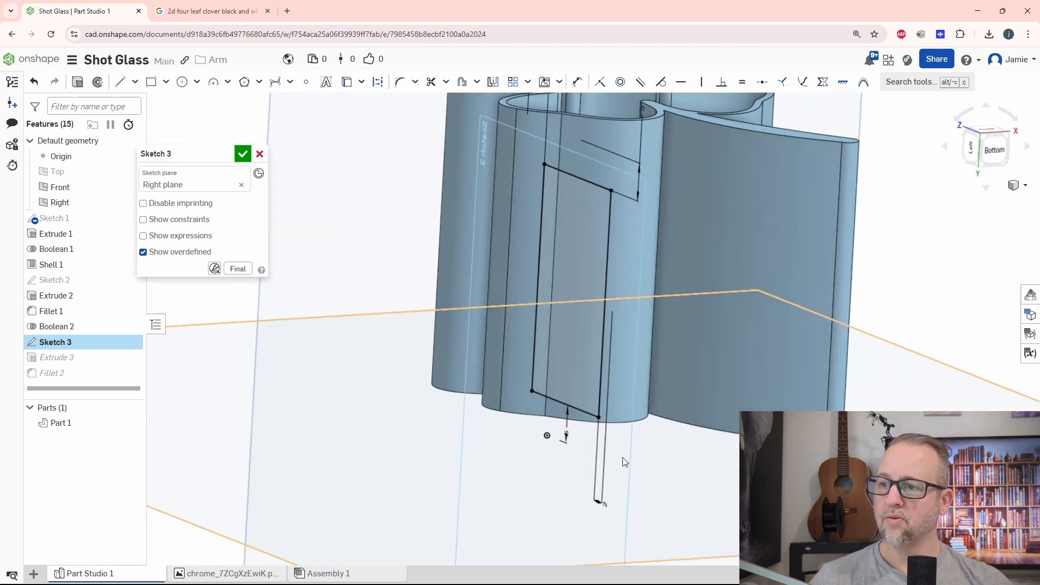
{"action": "left_click", "coordinate": [605, 503]}
{"action": "type", "text": "5"}
{"action": "key", "text": "Return"}
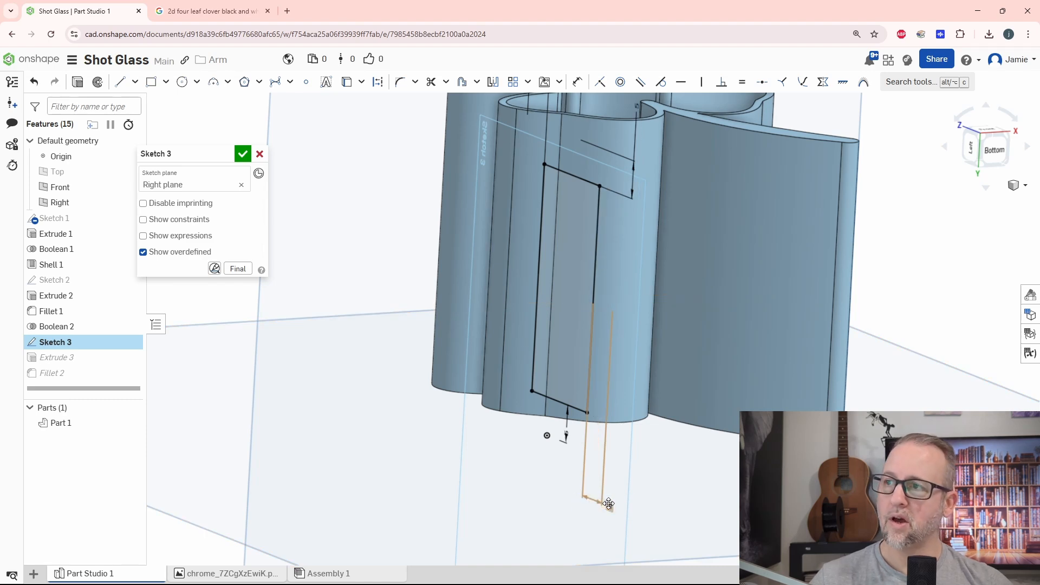
{"action": "left_click", "coordinate": [239, 159]}
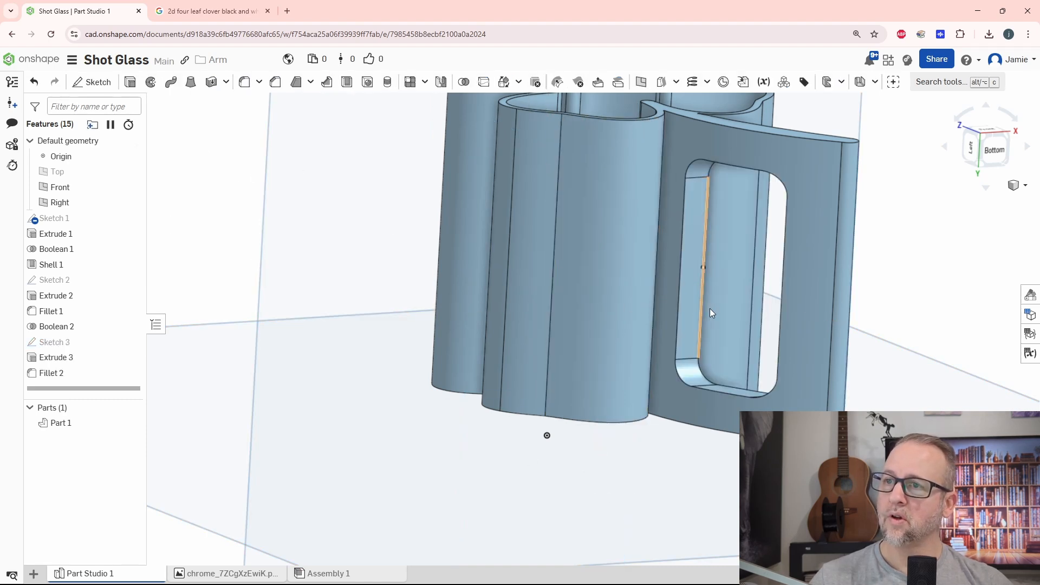
Measure the width of the handle opening between the fillet end points at its two lower corners.
{"action": "mouse_move", "coordinate": [710, 310]}
{"action": "right_mouse_down"}
{"action": "mouse_move", "coordinate": [790, 319]}
{"action": "mouse_move", "coordinate": [748, 339]}
{"action": "mouse_move", "coordinate": [802, 324]}
{"action": "mouse_move", "coordinate": [812, 284]}
{"action": "mouse_move", "coordinate": [717, 366]}
{"action": "mouse_move", "coordinate": [756, 339]}
{"action": "mouse_move", "coordinate": [795, 376]}
{"action": "mouse_move", "coordinate": [740, 355]}
{"action": "right_mouse_up"}
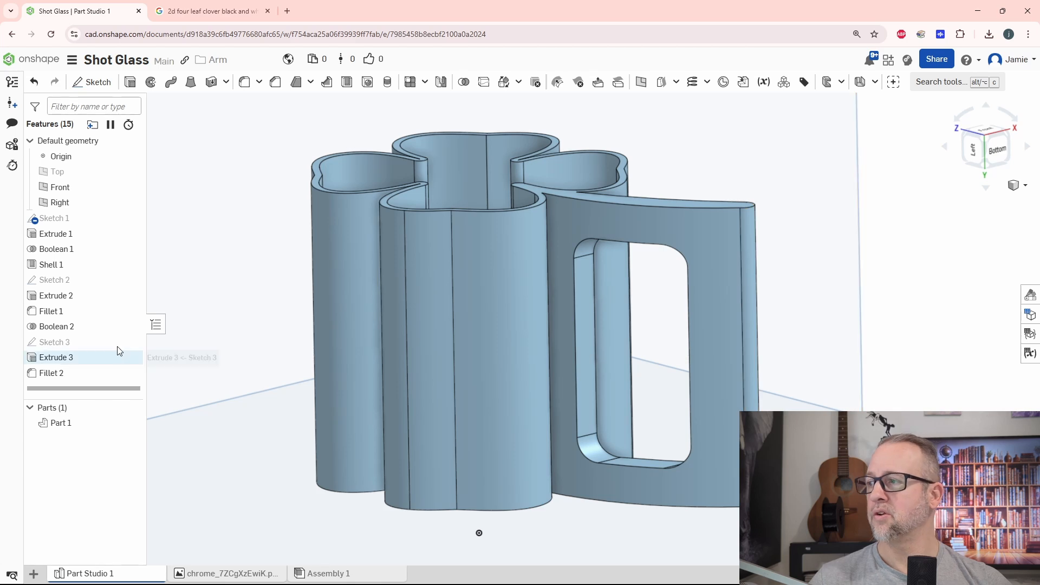
{"action": "right_click_drag", "start_coordinate": [710, 321], "coordinate": [767, 321]}
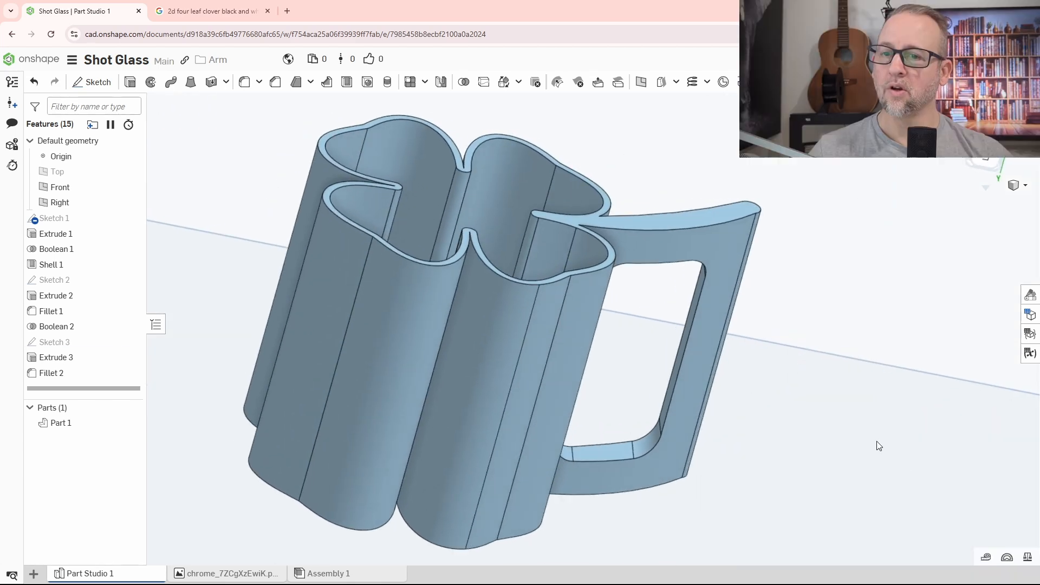
{"action": "left_click", "coordinate": [986, 558]}
{"action": "scroll", "coordinate": [663, 405], "scroll_direction": "up", "scroll_amount": 5}
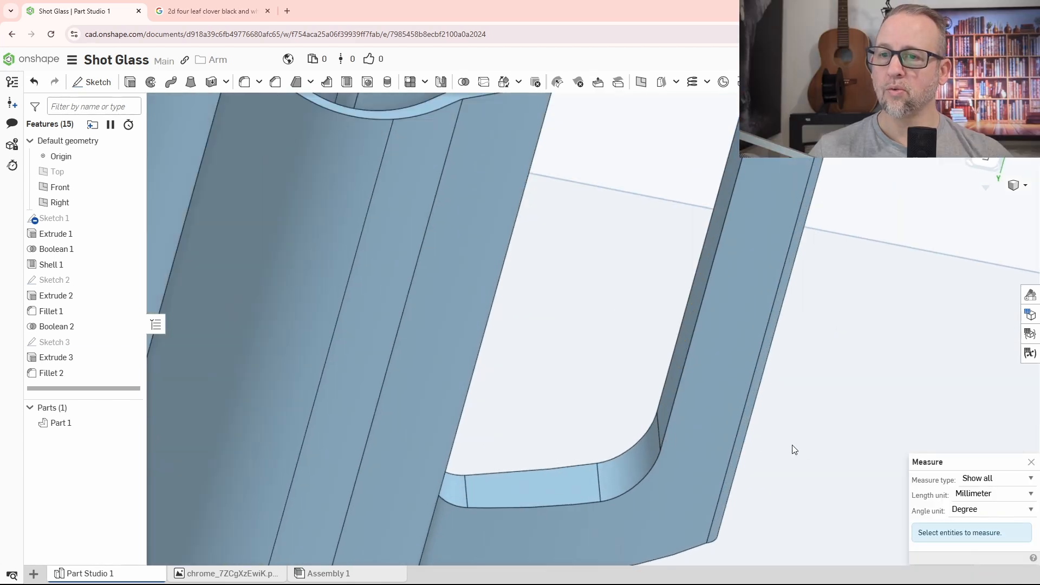
{"action": "left_click", "coordinate": [657, 414]}
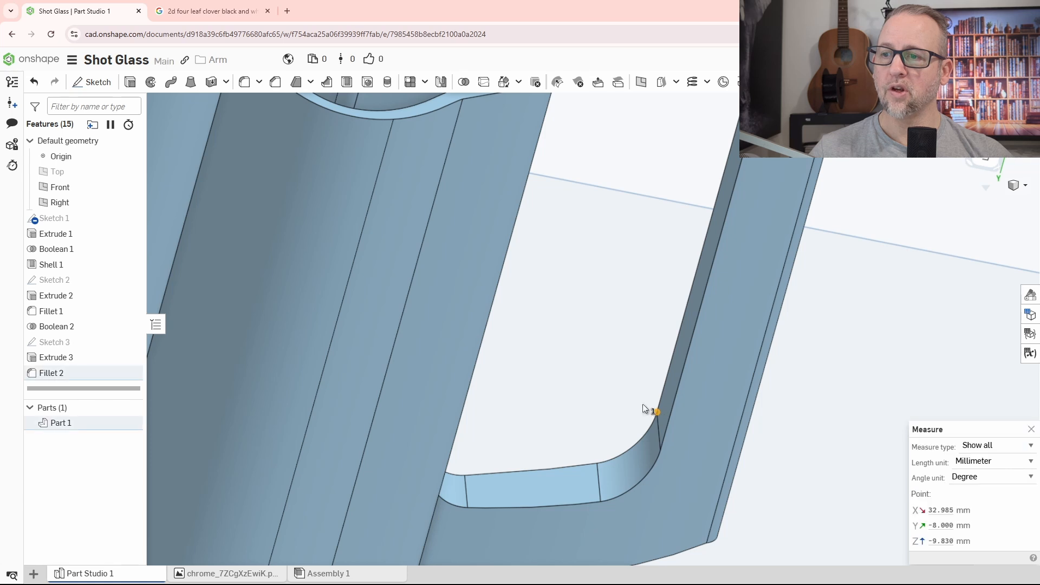
{"action": "right_click_drag", "start_coordinate": [643, 405], "coordinate": [566, 416]}
{"action": "left_click", "coordinate": [554, 433]}
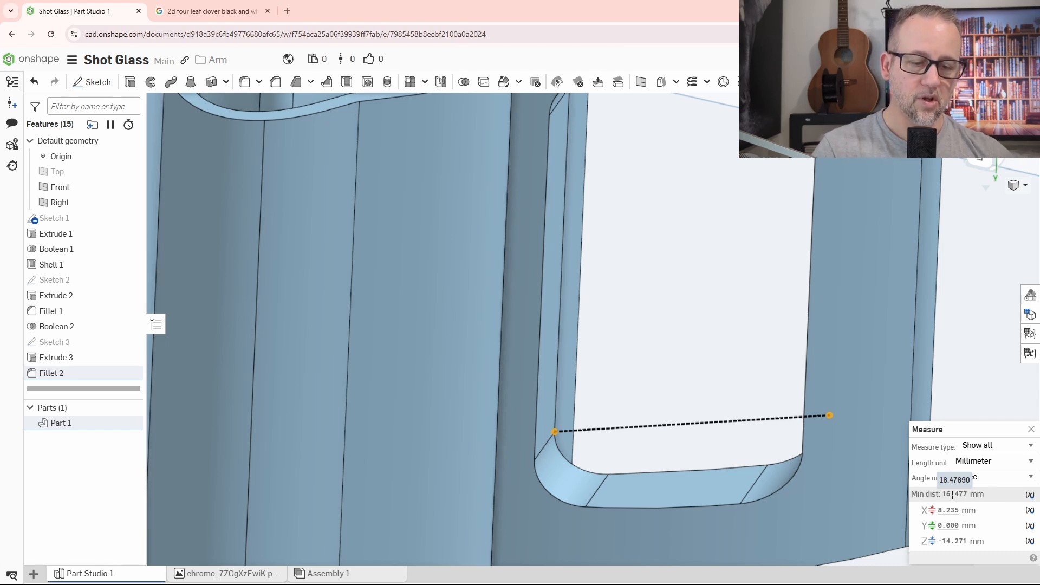
{"action": "scroll", "coordinate": [893, 370], "scroll_direction": "down", "scroll_amount": 5}
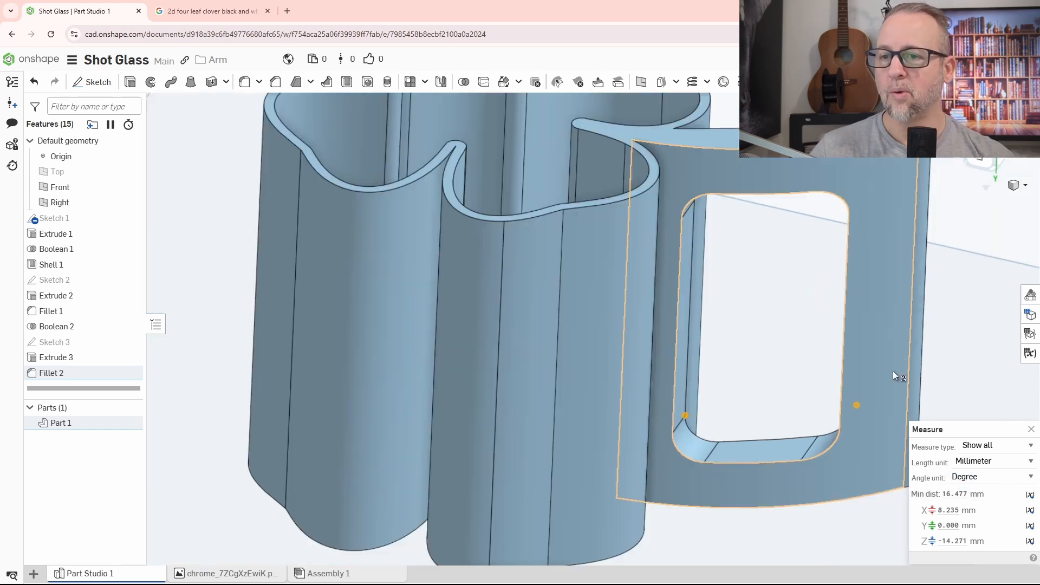
{"action": "mouse_move", "coordinate": [798, 352]}
{"action": "right_mouse_down"}
{"action": "mouse_move", "coordinate": [787, 347]}
{"action": "mouse_move", "coordinate": [795, 355]}
{"action": "right_mouse_up"}
{"action": "middle_click_drag", "start_coordinate": [818, 372], "coordinate": [720, 377]}
{"action": "right_click_drag", "start_coordinate": [721, 377], "coordinate": [710, 389]}
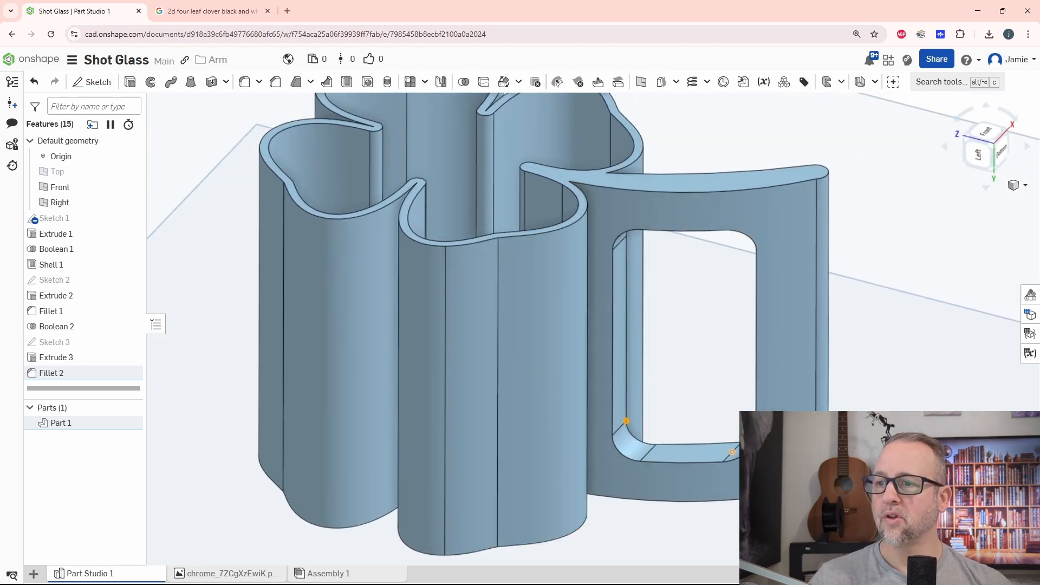
{"action": "middle_click_drag", "start_coordinate": [680, 365], "coordinate": [639, 420]}
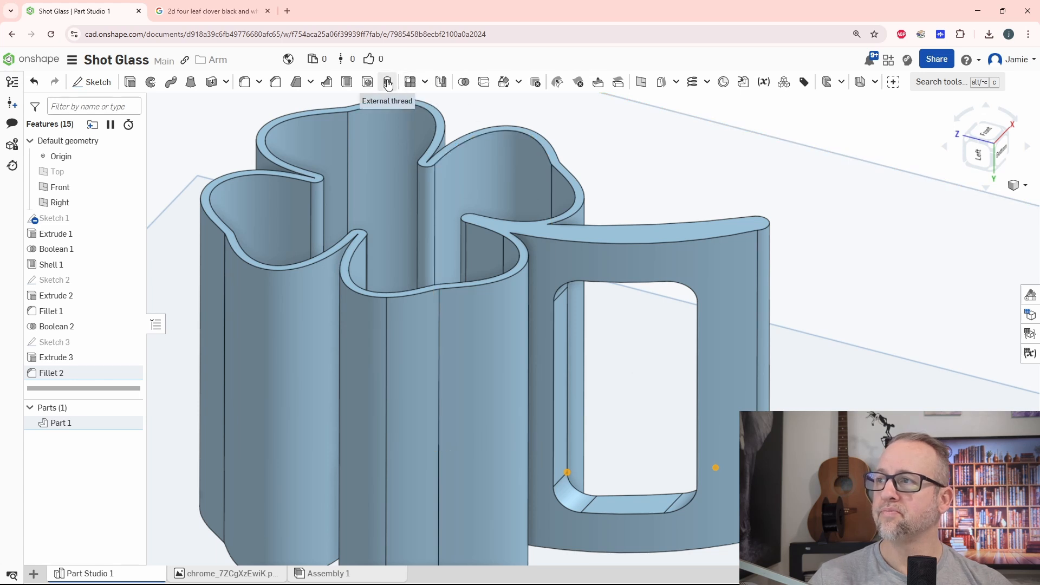
Start a fillet on the handle opening's vertical edge nearest the cup and set its radius to 0.5 mm.
{"action": "left_click", "coordinate": [244, 82]}
{"action": "left_click", "coordinate": [555, 382]}
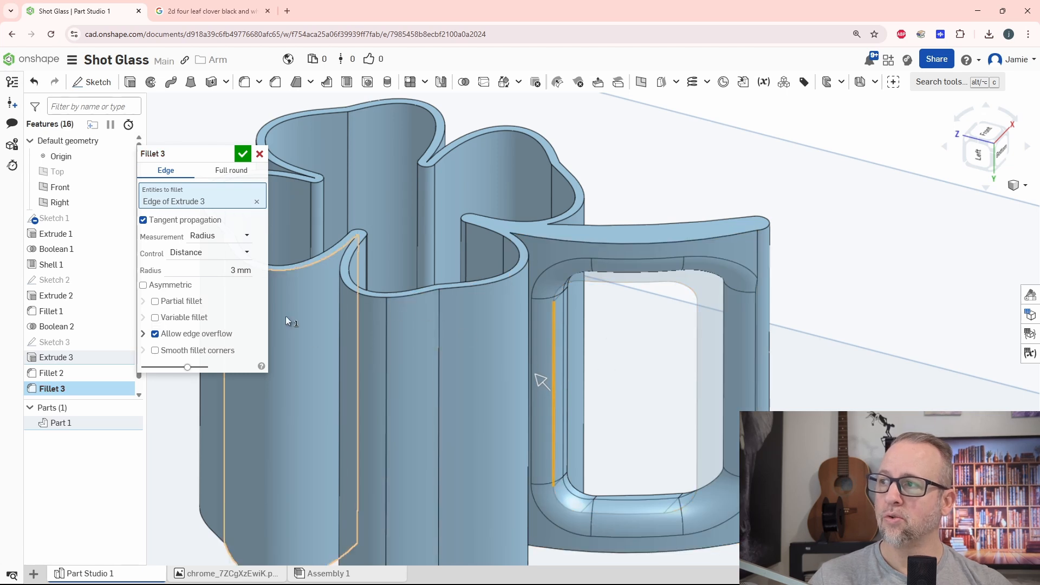
{"action": "left_click", "coordinate": [226, 271]}
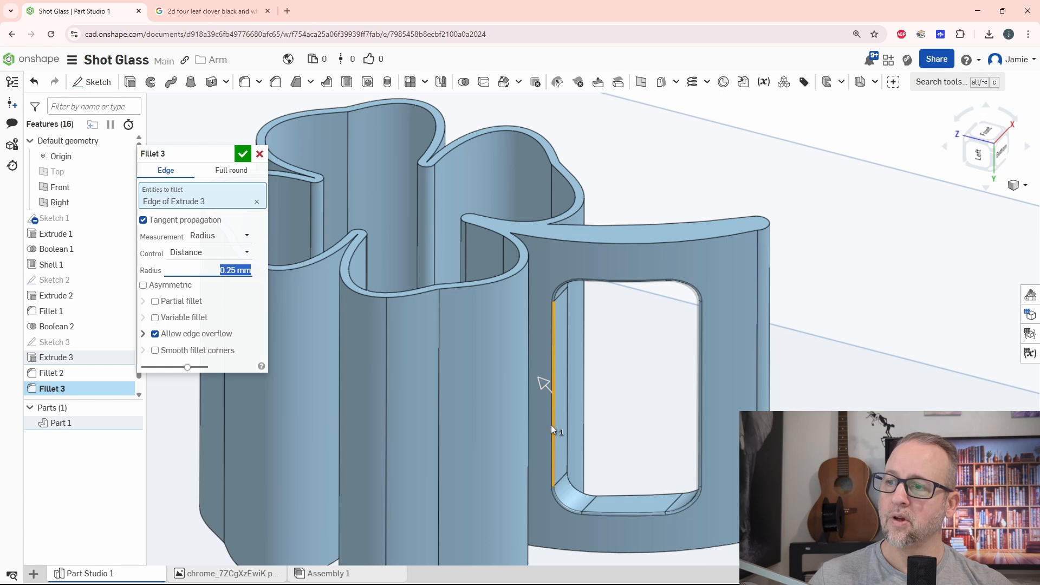
{"action": "type", "text": "0.5"}
{"action": "key", "text": "Return"}
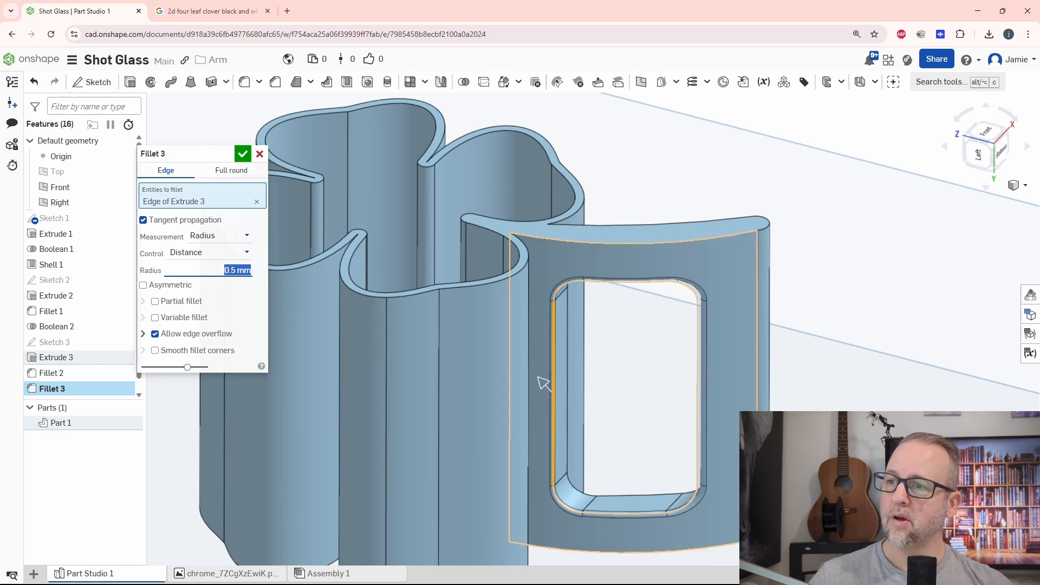
Add the opening's edges on the opposite face of the handle, one straight and one corner edge, and accept the fillet.
{"action": "right_click_drag", "start_coordinate": [544, 384], "coordinate": [525, 459]}
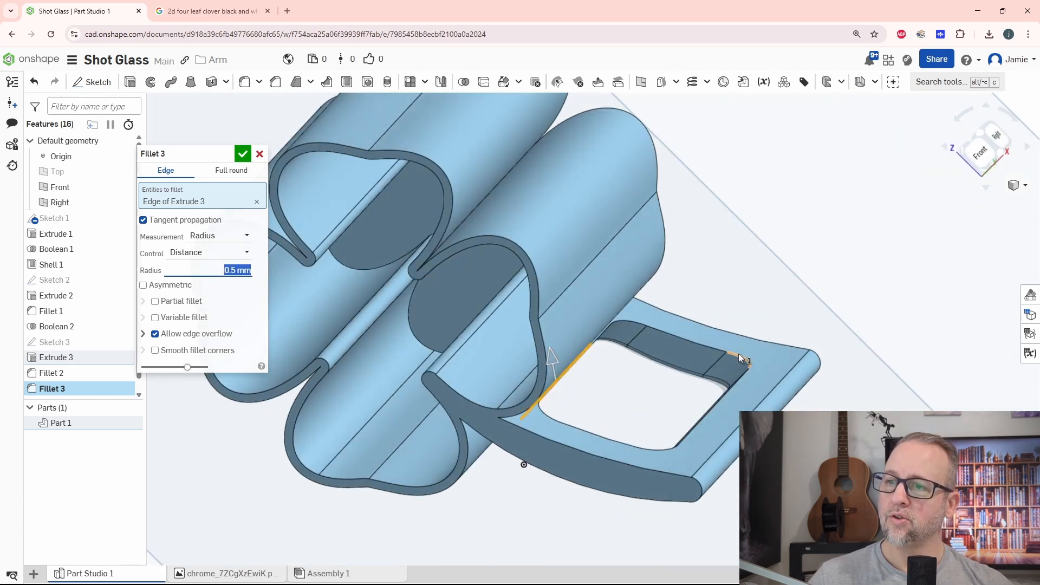
{"action": "left_click", "coordinate": [524, 463]}
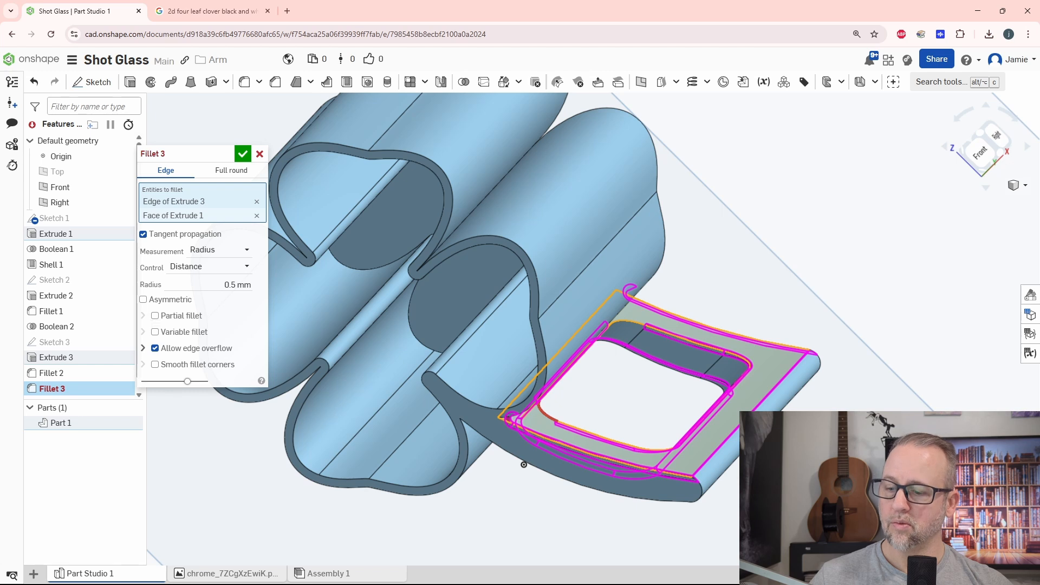
{"action": "left_click", "coordinate": [763, 395]}
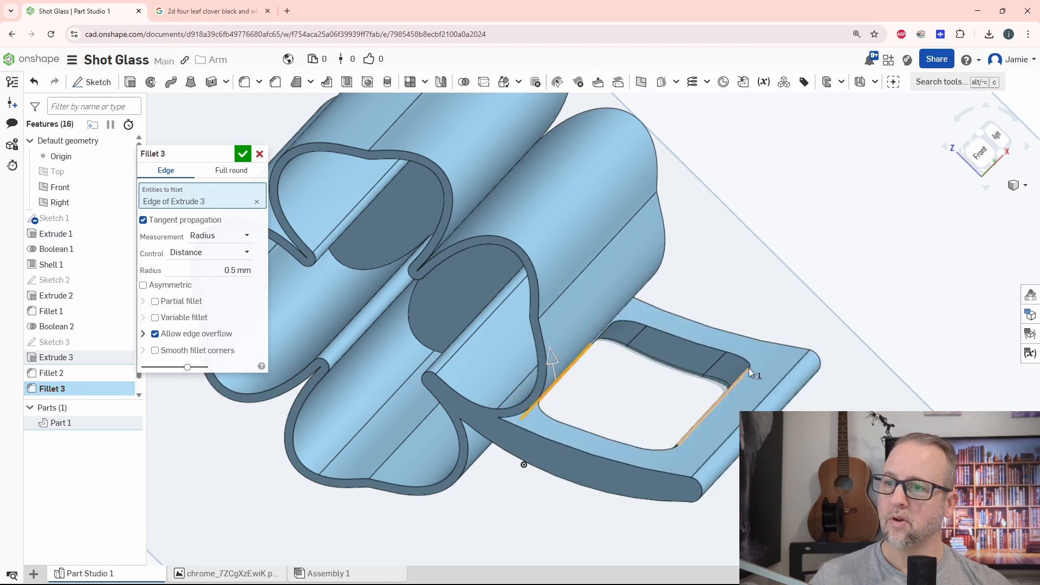
{"action": "left_click", "coordinate": [747, 370]}
{"action": "left_click", "coordinate": [750, 367]}
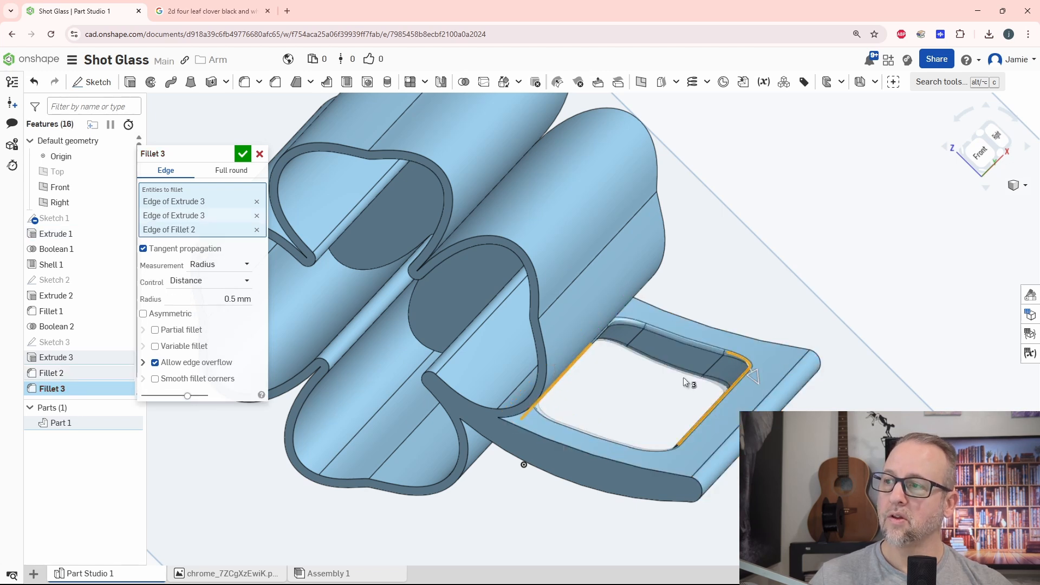
{"action": "left_click", "coordinate": [243, 154]}
{"action": "right_click_drag", "start_coordinate": [745, 496], "coordinate": [686, 429]}
{"action": "scroll", "coordinate": [743, 414], "scroll_direction": "down", "scroll_amount": 4}
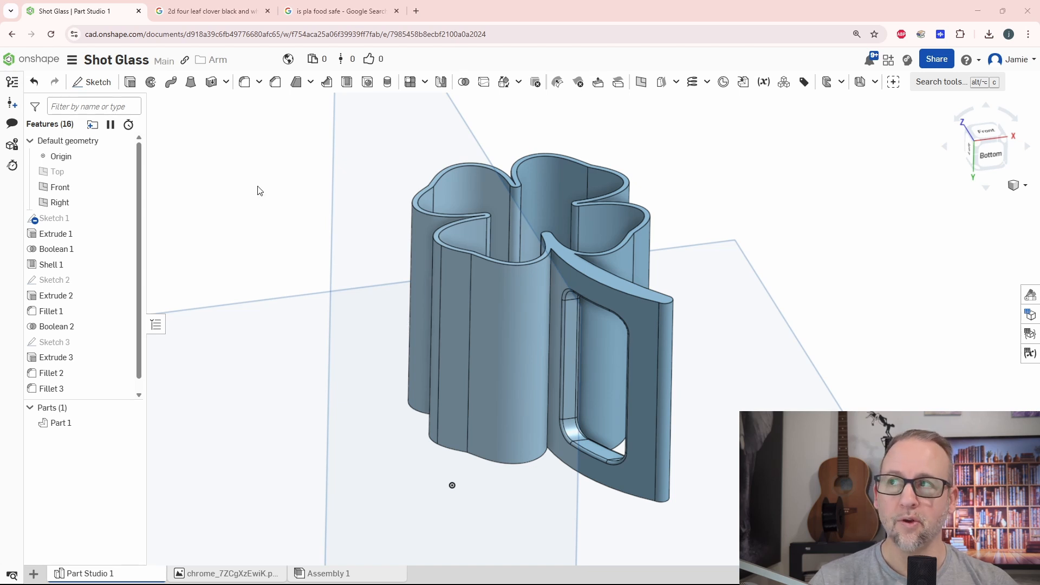
Switch to the Google results for "is pla food safe" to check whether PLA suits food contact.
{"action": "left_click", "coordinate": [326, 12]}
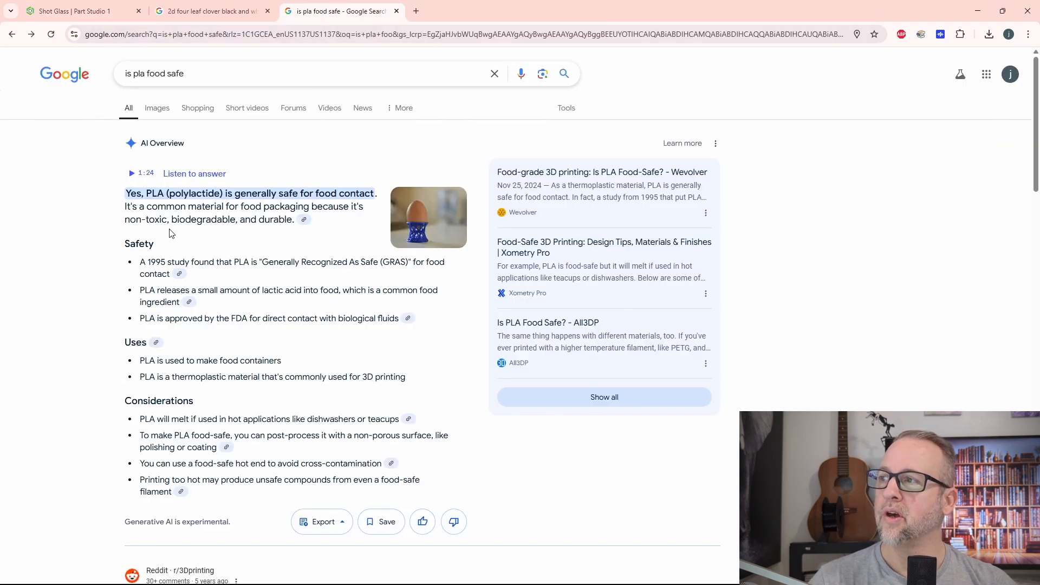
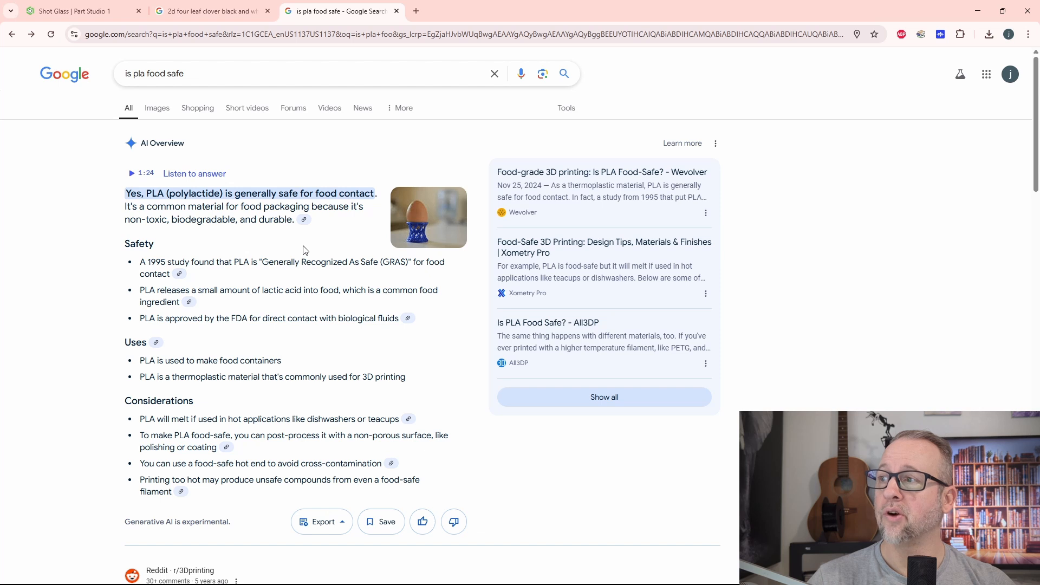
Skim the PLA food-safety overview and return to the Shot Glass document in Onshape to examine the cup and handle.
{"action": "scroll", "coordinate": [362, 302], "scroll_direction": "down", "scroll_amount": 2}
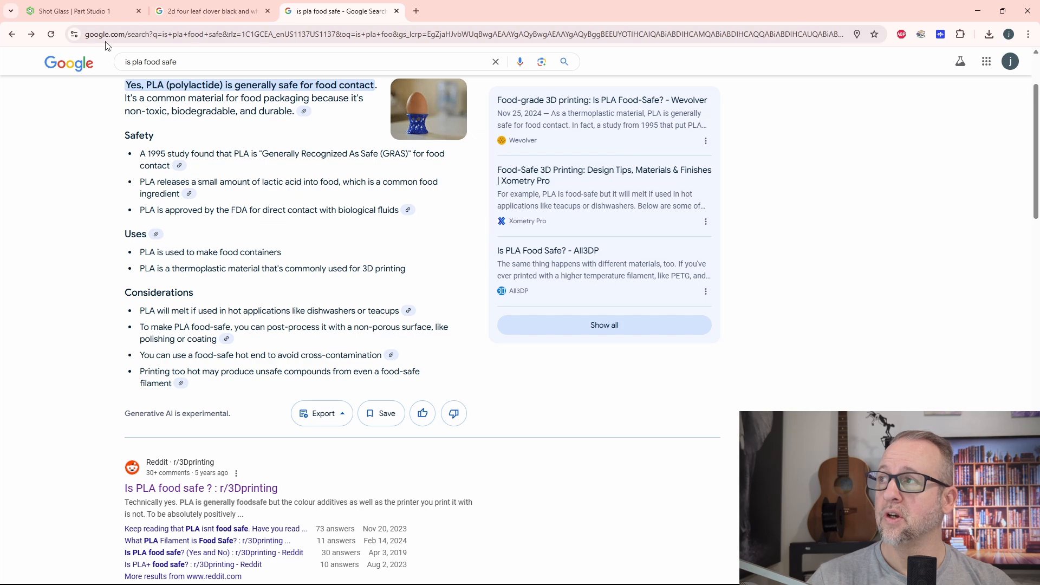
{"action": "left_click", "coordinate": [68, 12]}
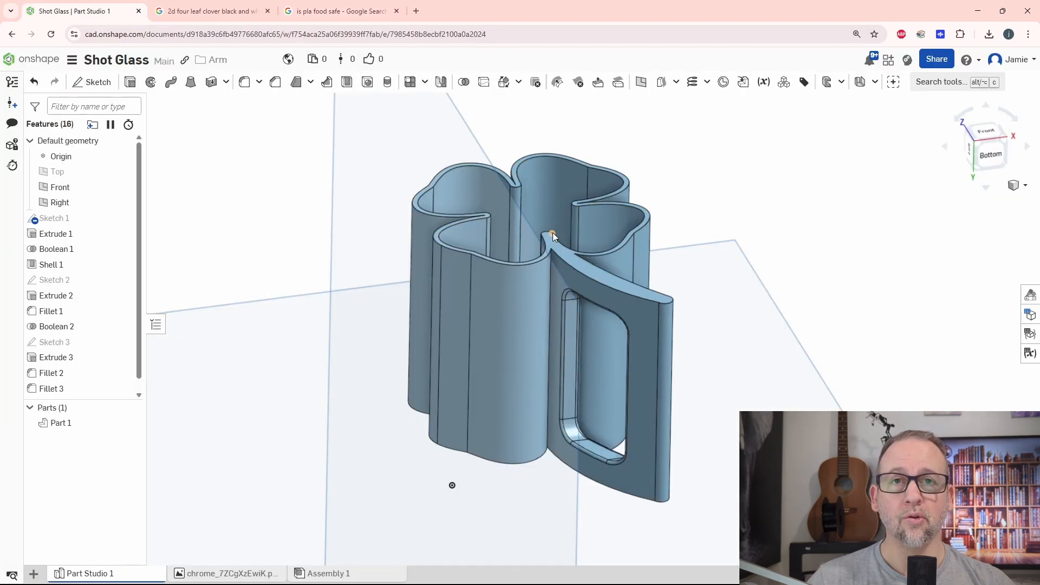
{"action": "mouse_move", "coordinate": [726, 189]}
{"action": "right_mouse_down"}
{"action": "mouse_move", "coordinate": [715, 212]}
{"action": "mouse_move", "coordinate": [725, 253]}
{"action": "mouse_move", "coordinate": [711, 221]}
{"action": "mouse_move", "coordinate": [731, 212]}
{"action": "right_mouse_up"}
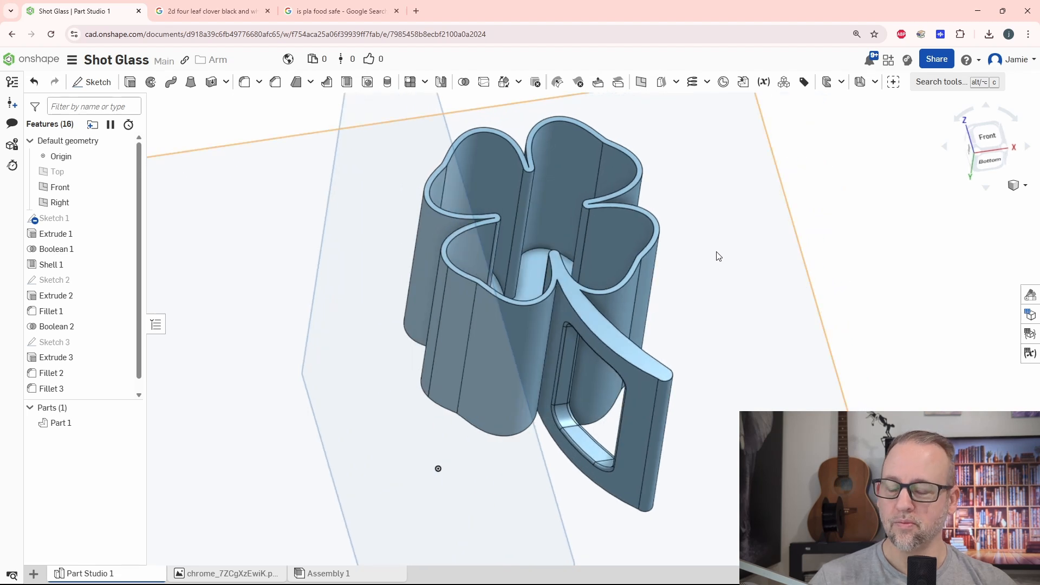
{"action": "middle_click_drag", "start_coordinate": [737, 299], "coordinate": [721, 308]}
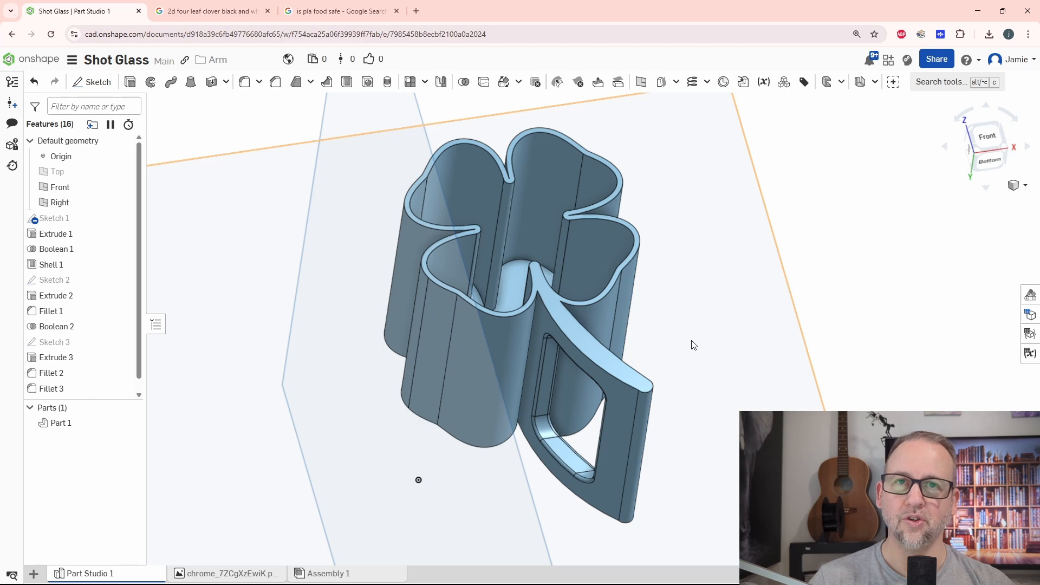
{"action": "mouse_move", "coordinate": [696, 344]}
{"action": "right_mouse_down"}
{"action": "mouse_move", "coordinate": [702, 351]}
{"action": "mouse_move", "coordinate": [729, 307]}
{"action": "mouse_move", "coordinate": [710, 334]}
{"action": "mouse_move", "coordinate": [733, 288]}
{"action": "mouse_move", "coordinate": [708, 304]}
{"action": "mouse_move", "coordinate": [727, 262]}
{"action": "mouse_move", "coordinate": [727, 291]}
{"action": "mouse_move", "coordinate": [709, 312]}
{"action": "mouse_move", "coordinate": [732, 325]}
{"action": "mouse_move", "coordinate": [697, 351]}
{"action": "mouse_move", "coordinate": [722, 364]}
{"action": "mouse_move", "coordinate": [711, 316]}
{"action": "mouse_move", "coordinate": [722, 309]}
{"action": "right_mouse_up"}
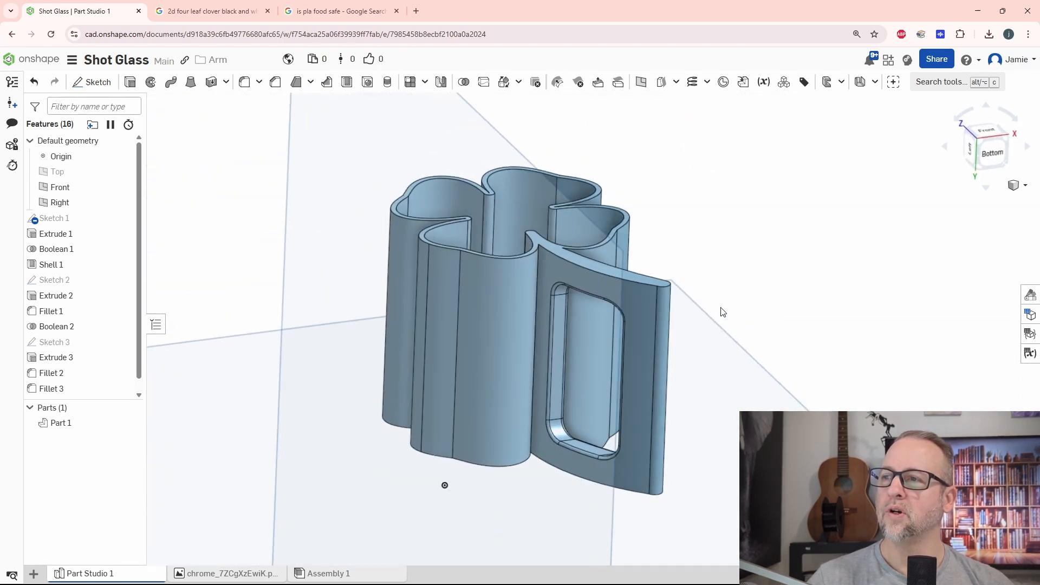
Export Part 1 as a binary STL in millimetres at medium resolution, named Clover.
{"action": "left_click", "coordinate": [70, 425]}
{"action": "right_click", "coordinate": [70, 425]}
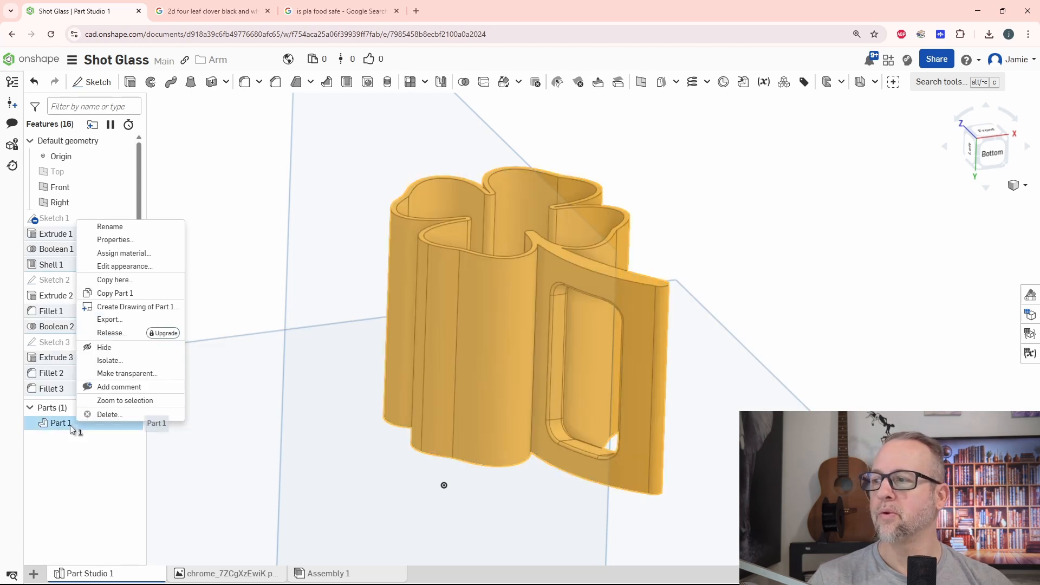
{"action": "left_click", "coordinate": [108, 320]}
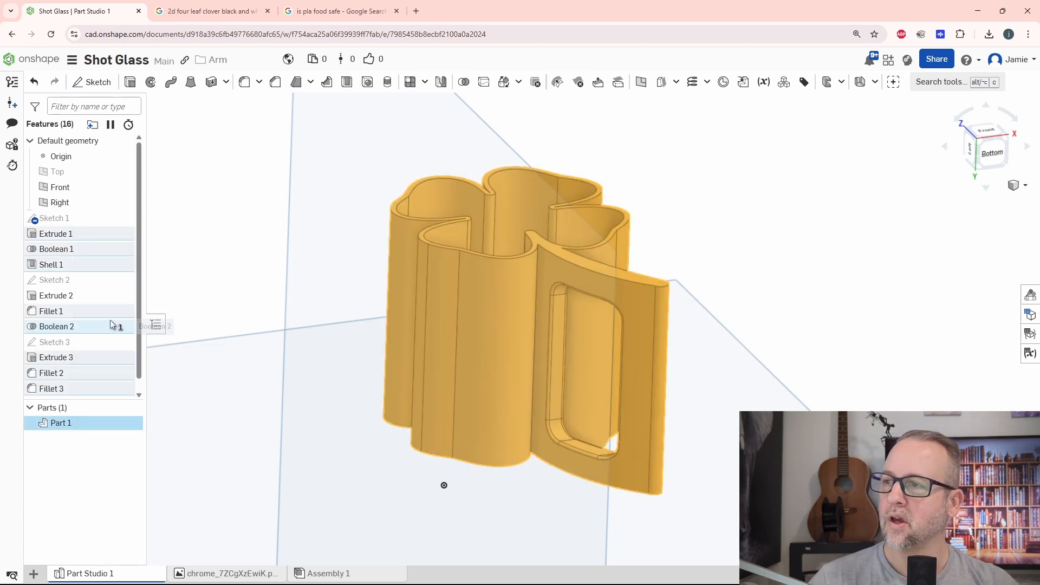
{"action": "left_click_drag", "start_coordinate": [434, 123], "coordinate": [355, 127]}
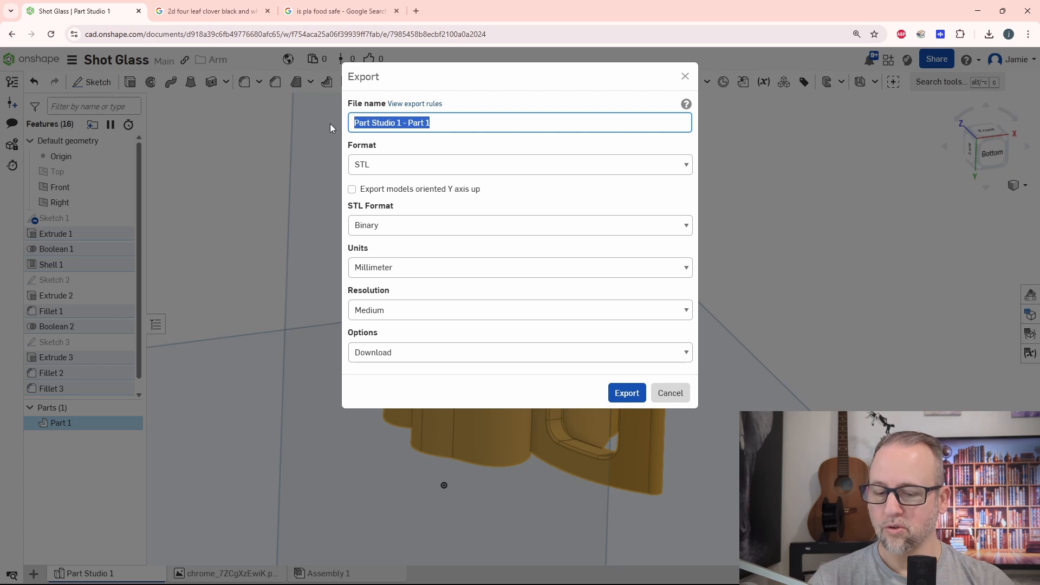
{"action": "type", "text": "Clover"}
{"action": "key", "text": "Return"}
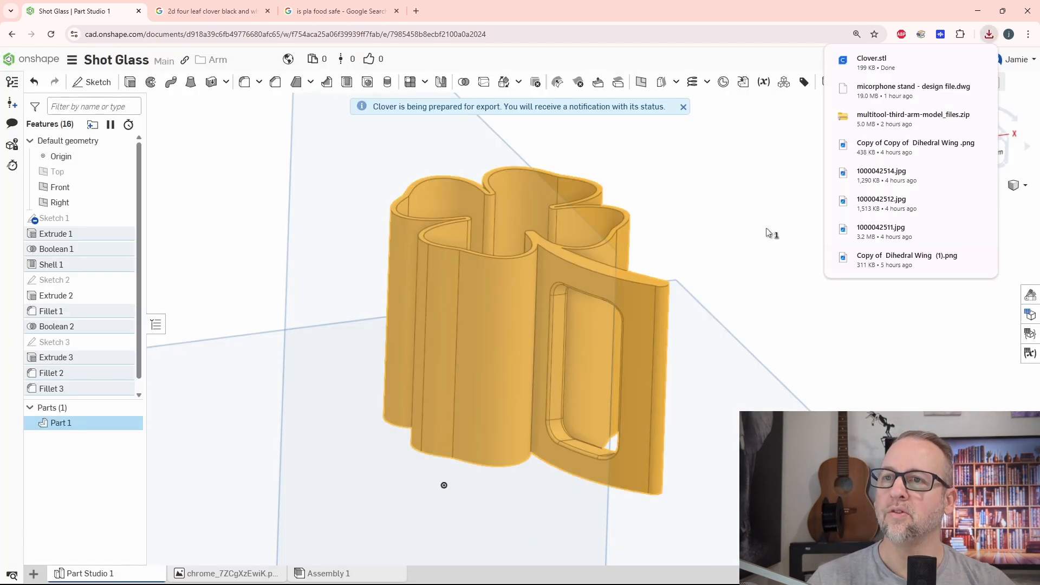
{"action": "left_click", "coordinate": [766, 230]}
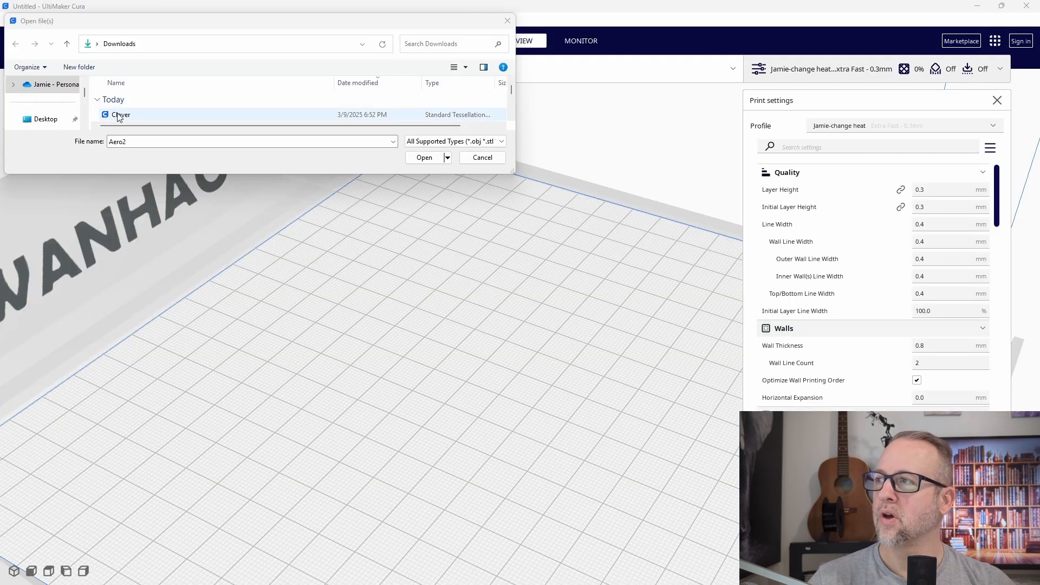
Switch to UltiMaker Cura and open the Clover model from the Downloads folder.
{"action": "left_click", "coordinate": [304, 113]}
{"action": "left_click", "coordinate": [425, 157]}
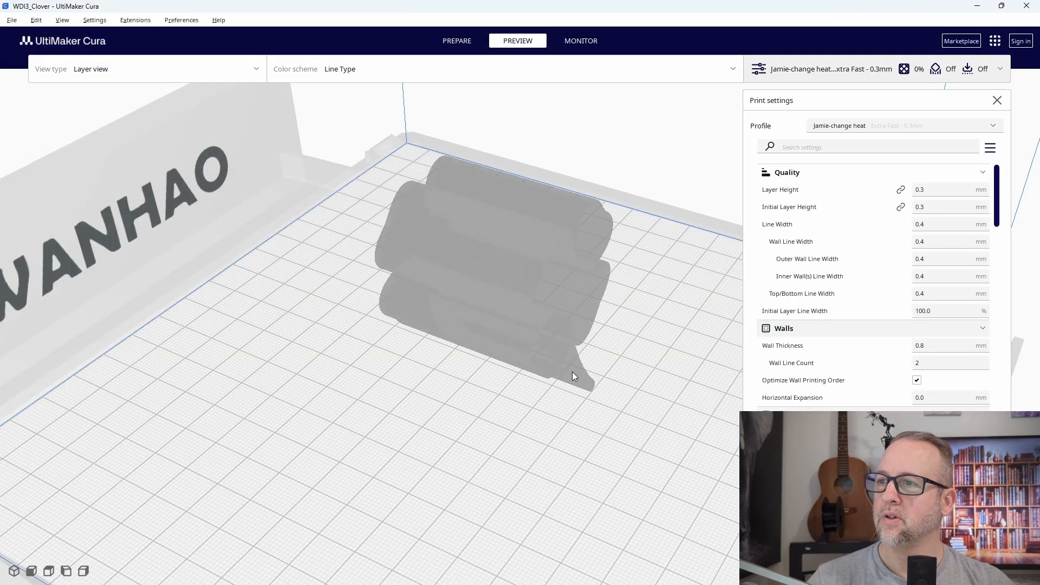
Rotate the clover glass upright so its base rests on the build plate with the opening facing up, and slice it.
{"action": "scroll", "coordinate": [648, 406], "scroll_direction": "down", "scroll_amount": 4}
{"action": "right_click_drag", "start_coordinate": [613, 435], "coordinate": [597, 400]}
{"action": "left_click", "coordinate": [513, 259]}
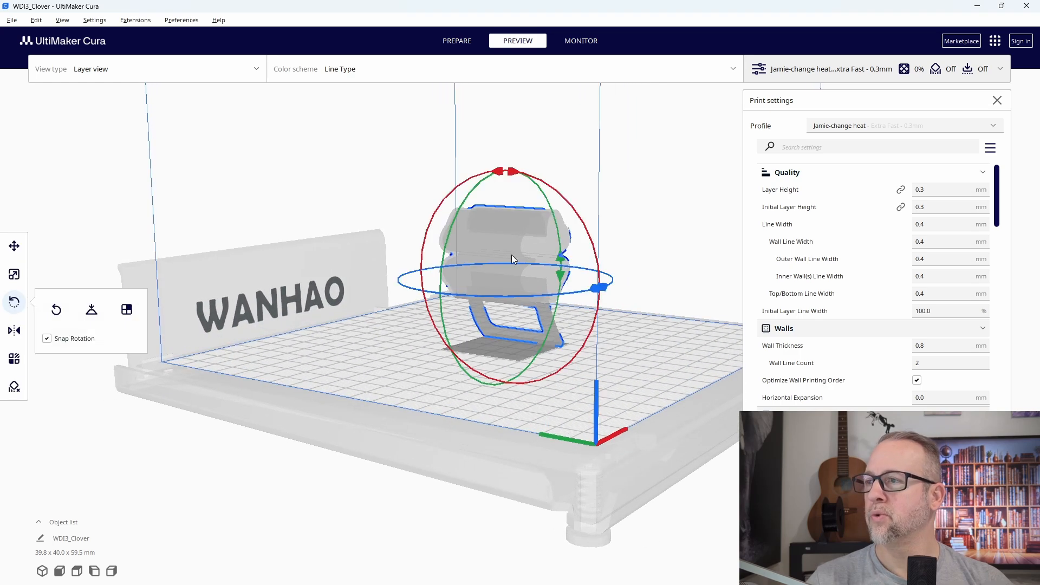
{"action": "right_click_drag", "start_coordinate": [552, 303], "coordinate": [635, 278]}
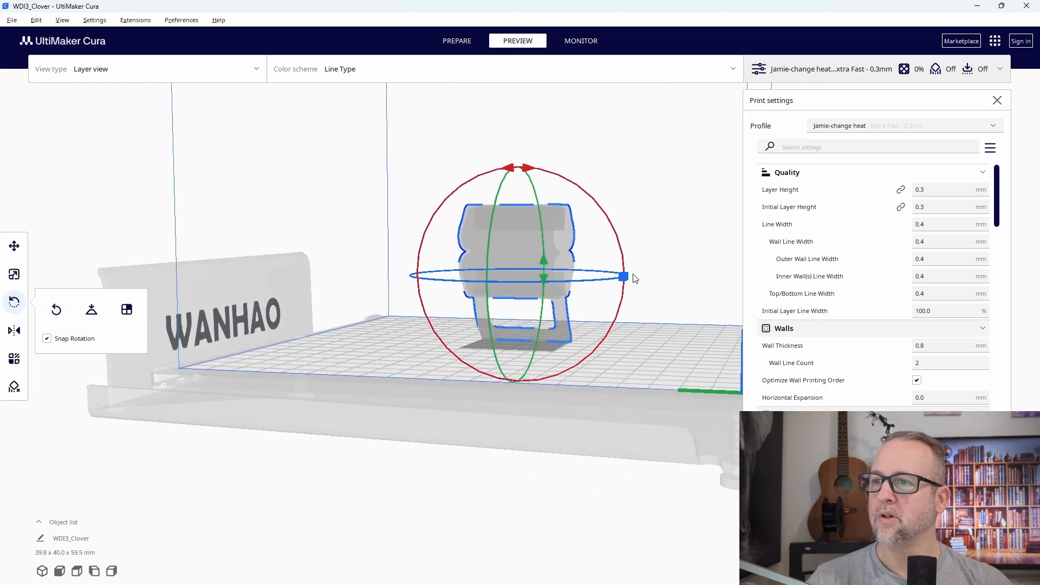
{"action": "left_click_drag", "start_coordinate": [524, 170], "coordinate": [388, 282]}
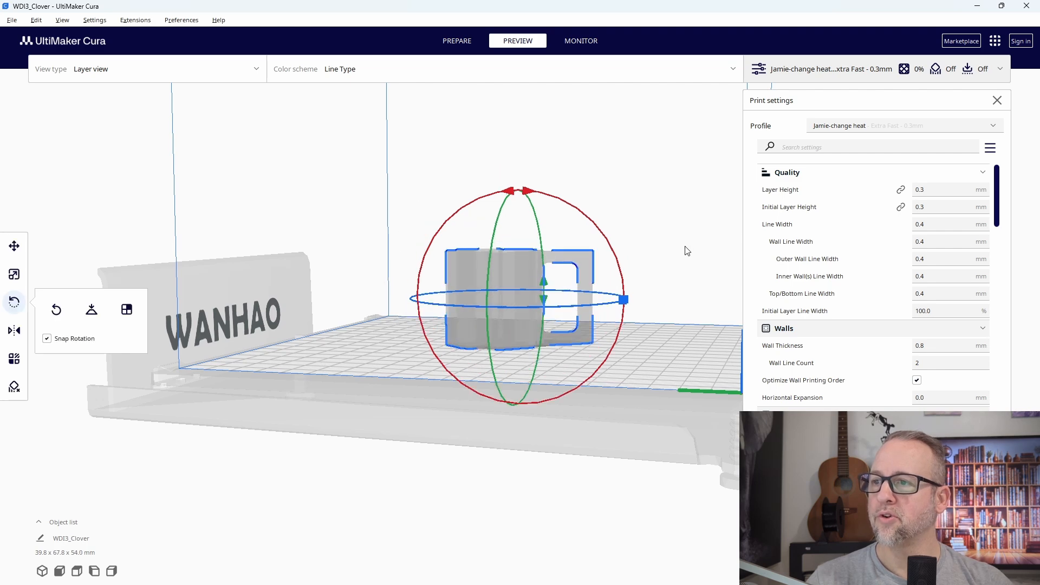
{"action": "right_click_drag", "start_coordinate": [687, 251], "coordinate": [469, 369]}
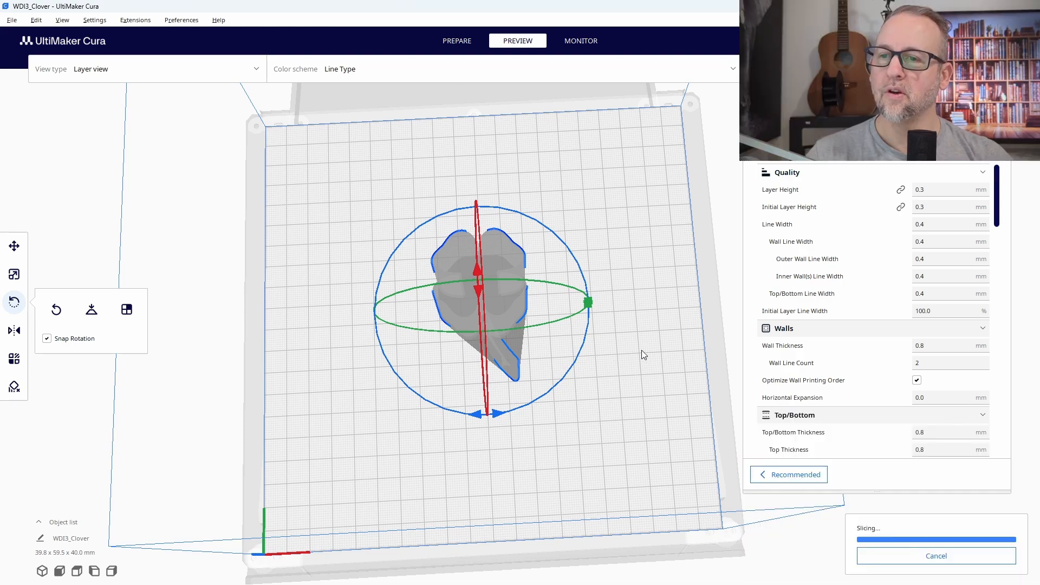
{"action": "right_click_drag", "start_coordinate": [600, 366], "coordinate": [580, 310]}
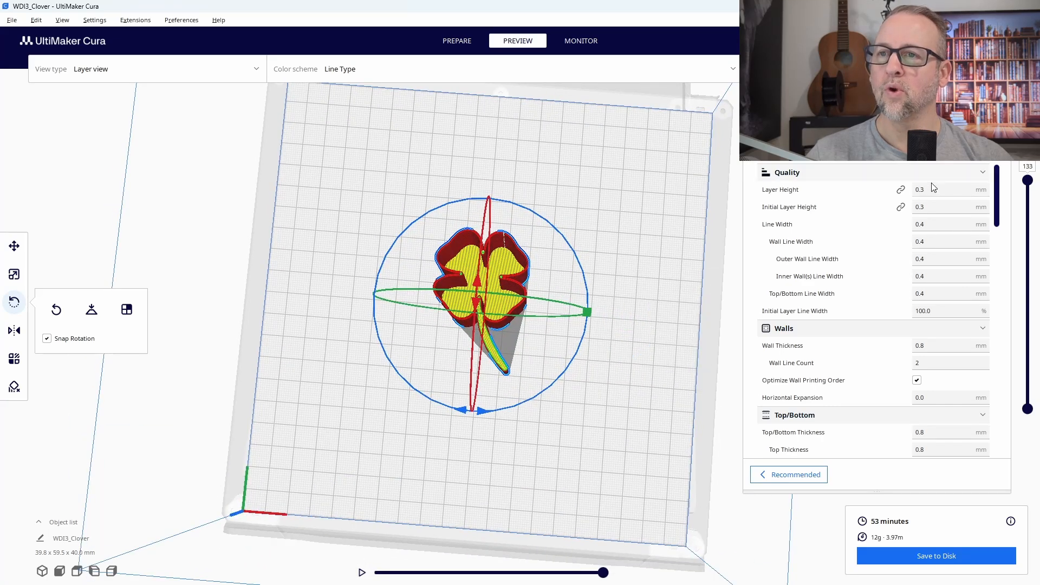
Review the wall, top/bottom, infill, temperature and speed settings, and inspect the sliced glass from above and from the handle side.
{"action": "scroll", "coordinate": [921, 293], "scroll_direction": "down", "scroll_amount": 3}
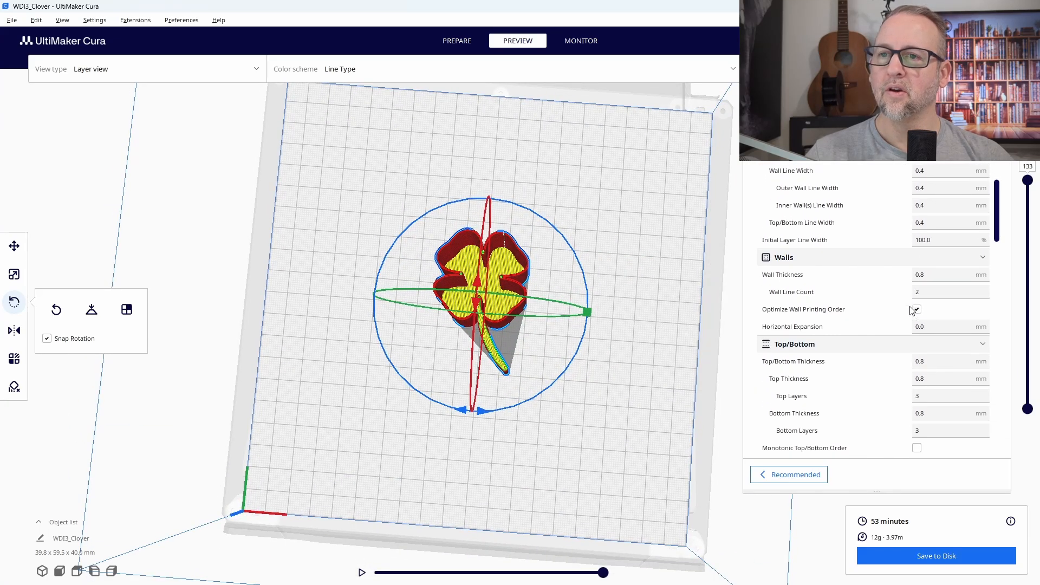
{"action": "scroll", "coordinate": [913, 310], "scroll_direction": "down", "scroll_amount": 3}
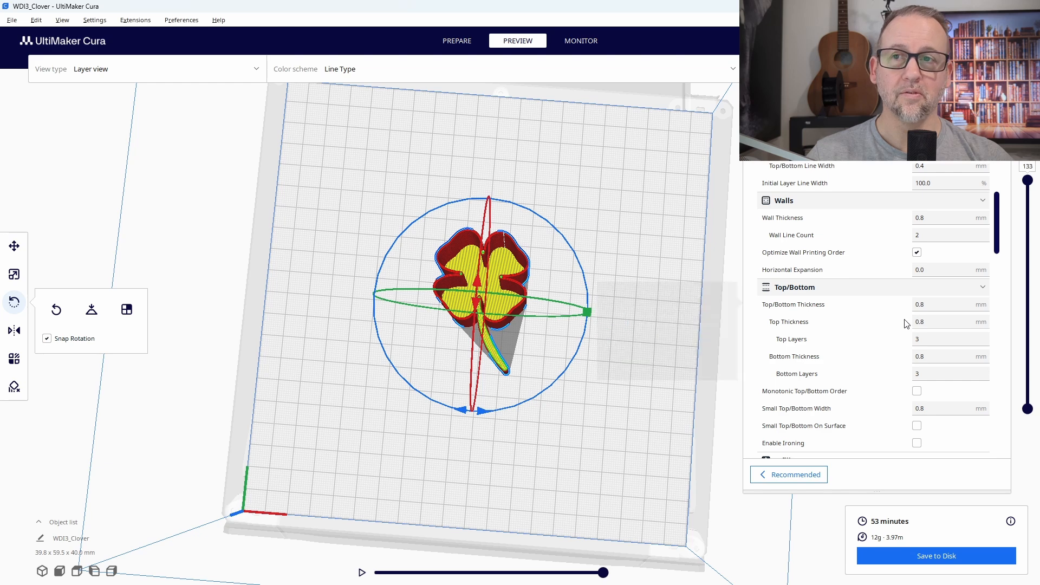
{"action": "scroll", "coordinate": [894, 297], "scroll_direction": "up", "scroll_amount": 3}
{"action": "scroll", "coordinate": [894, 298], "scroll_direction": "up", "scroll_amount": 1}
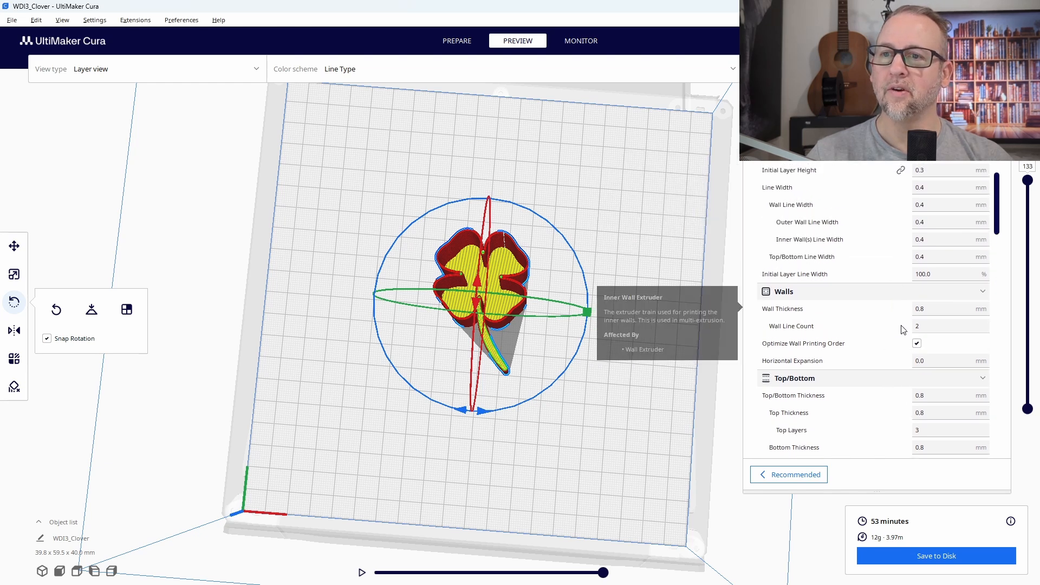
{"action": "scroll", "coordinate": [896, 334], "scroll_direction": "down", "scroll_amount": 2}
{"action": "scroll", "coordinate": [897, 347], "scroll_direction": "down", "scroll_amount": 9}
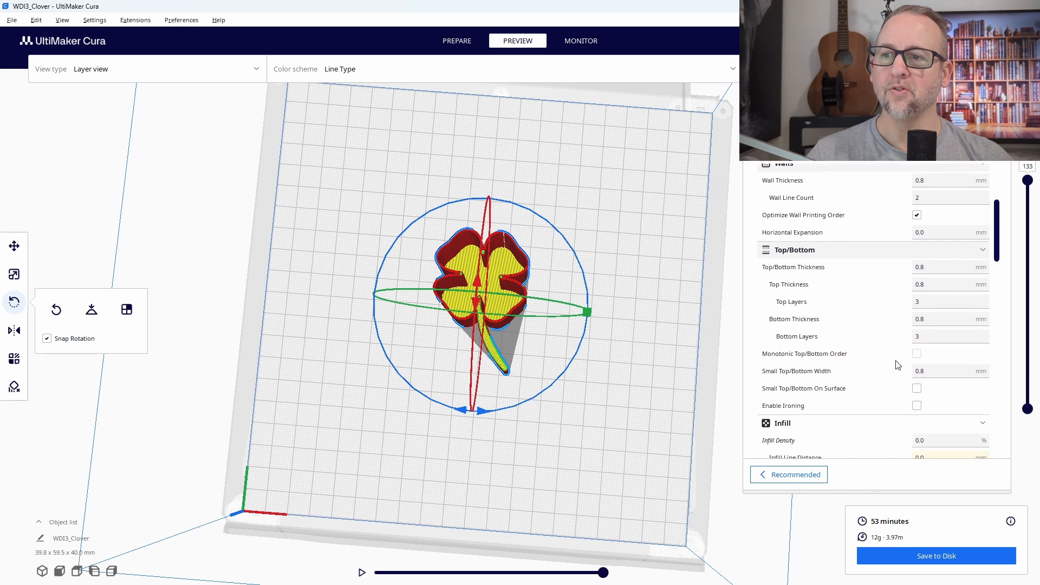
{"action": "scroll", "coordinate": [895, 364], "scroll_direction": "down", "scroll_amount": 6}
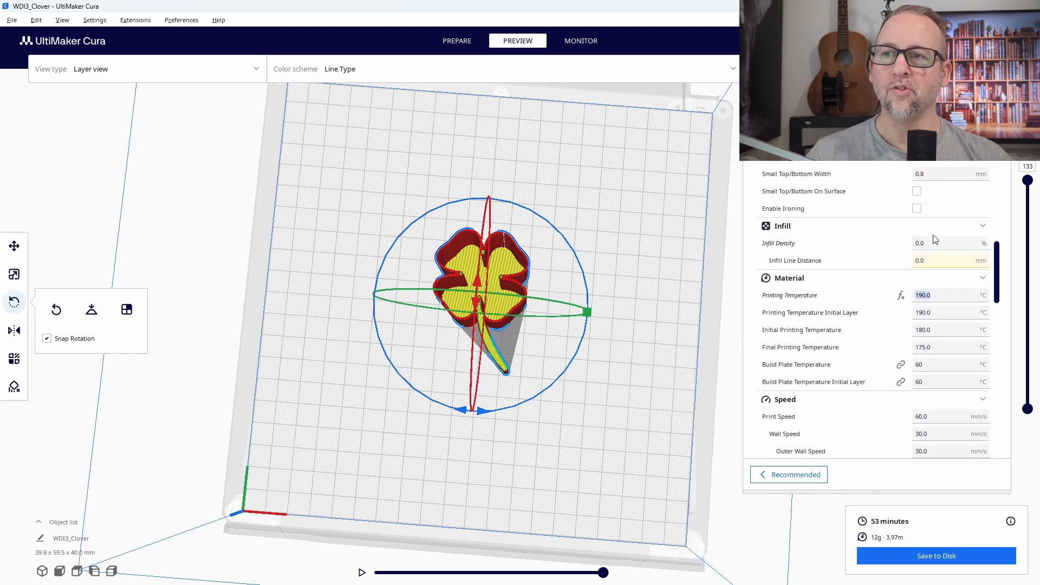
{"action": "scroll", "coordinate": [867, 360], "scroll_direction": "down", "scroll_amount": 8}
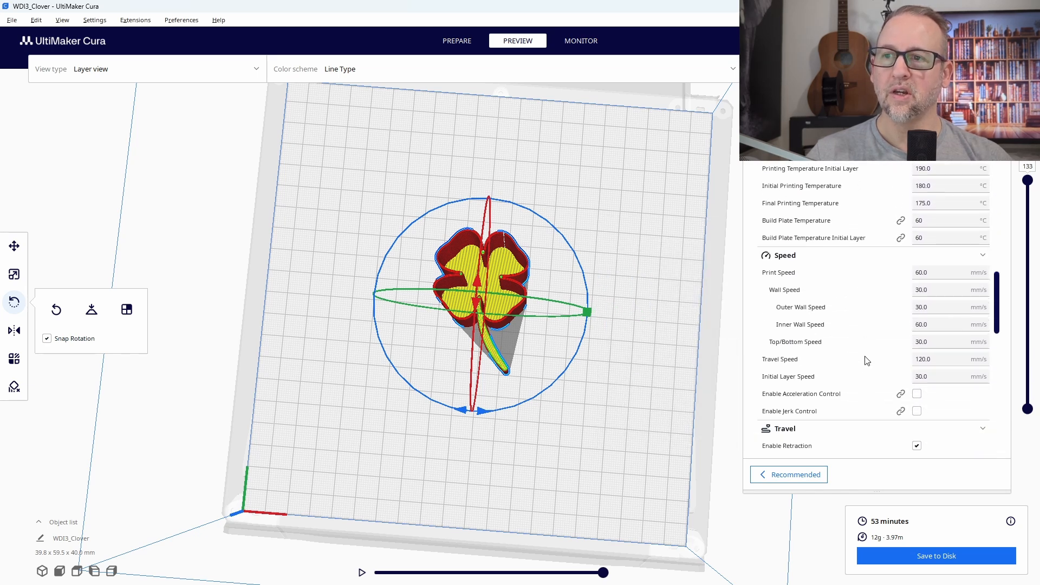
{"action": "scroll", "coordinate": [870, 364], "scroll_direction": "up", "scroll_amount": 15}
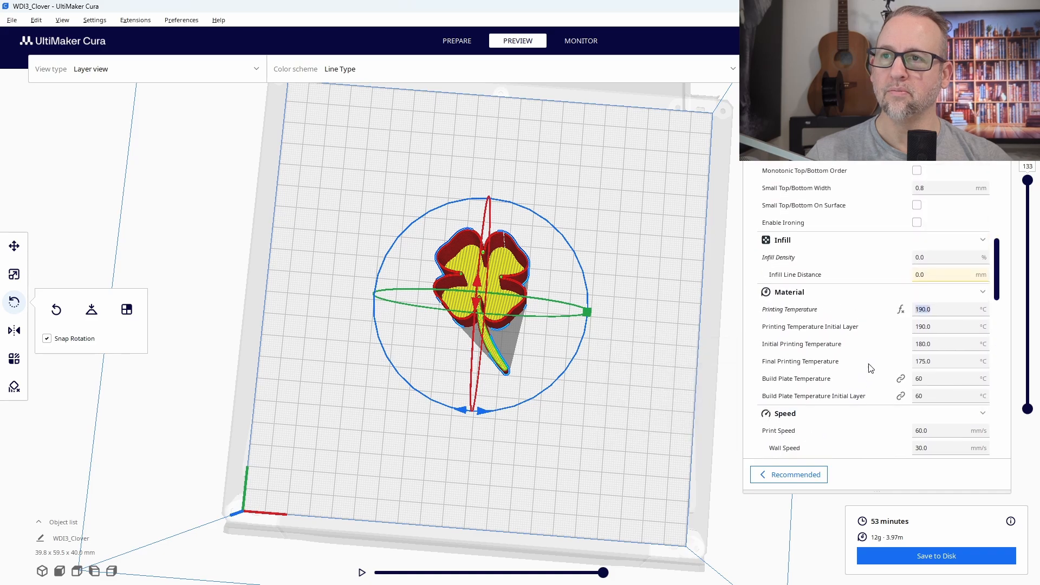
{"action": "right_click_drag", "start_coordinate": [587, 420], "coordinate": [583, 460]}
{"action": "scroll", "coordinate": [596, 346], "scroll_direction": "up", "scroll_amount": 5}
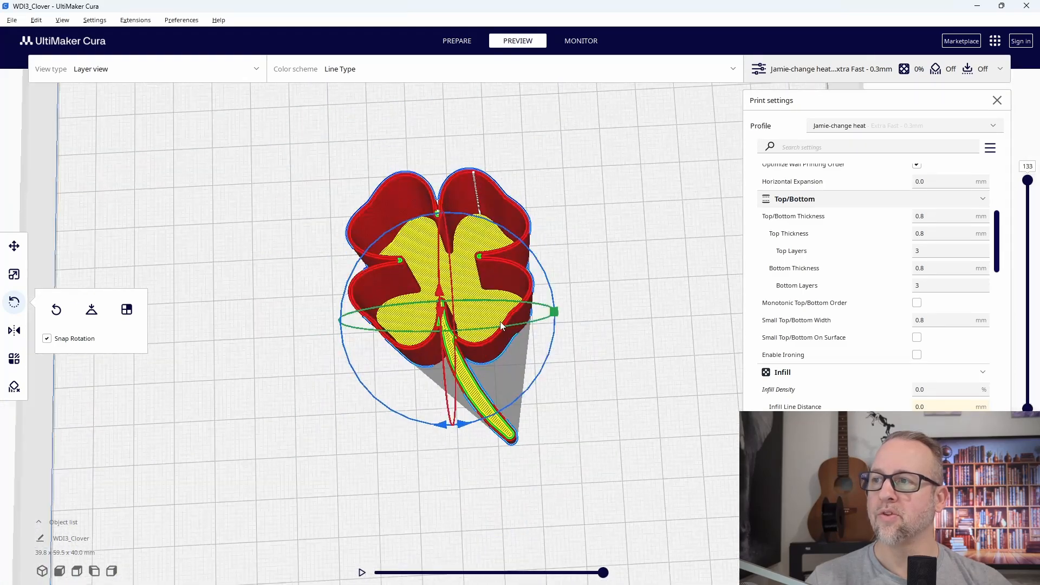
{"action": "right_click_drag", "start_coordinate": [616, 370], "coordinate": [638, 309]}
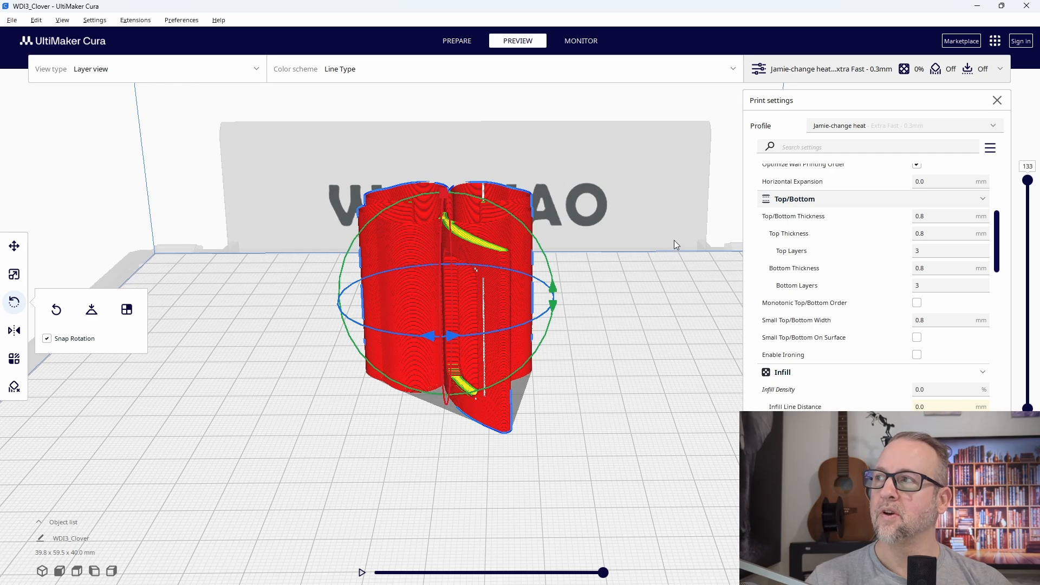